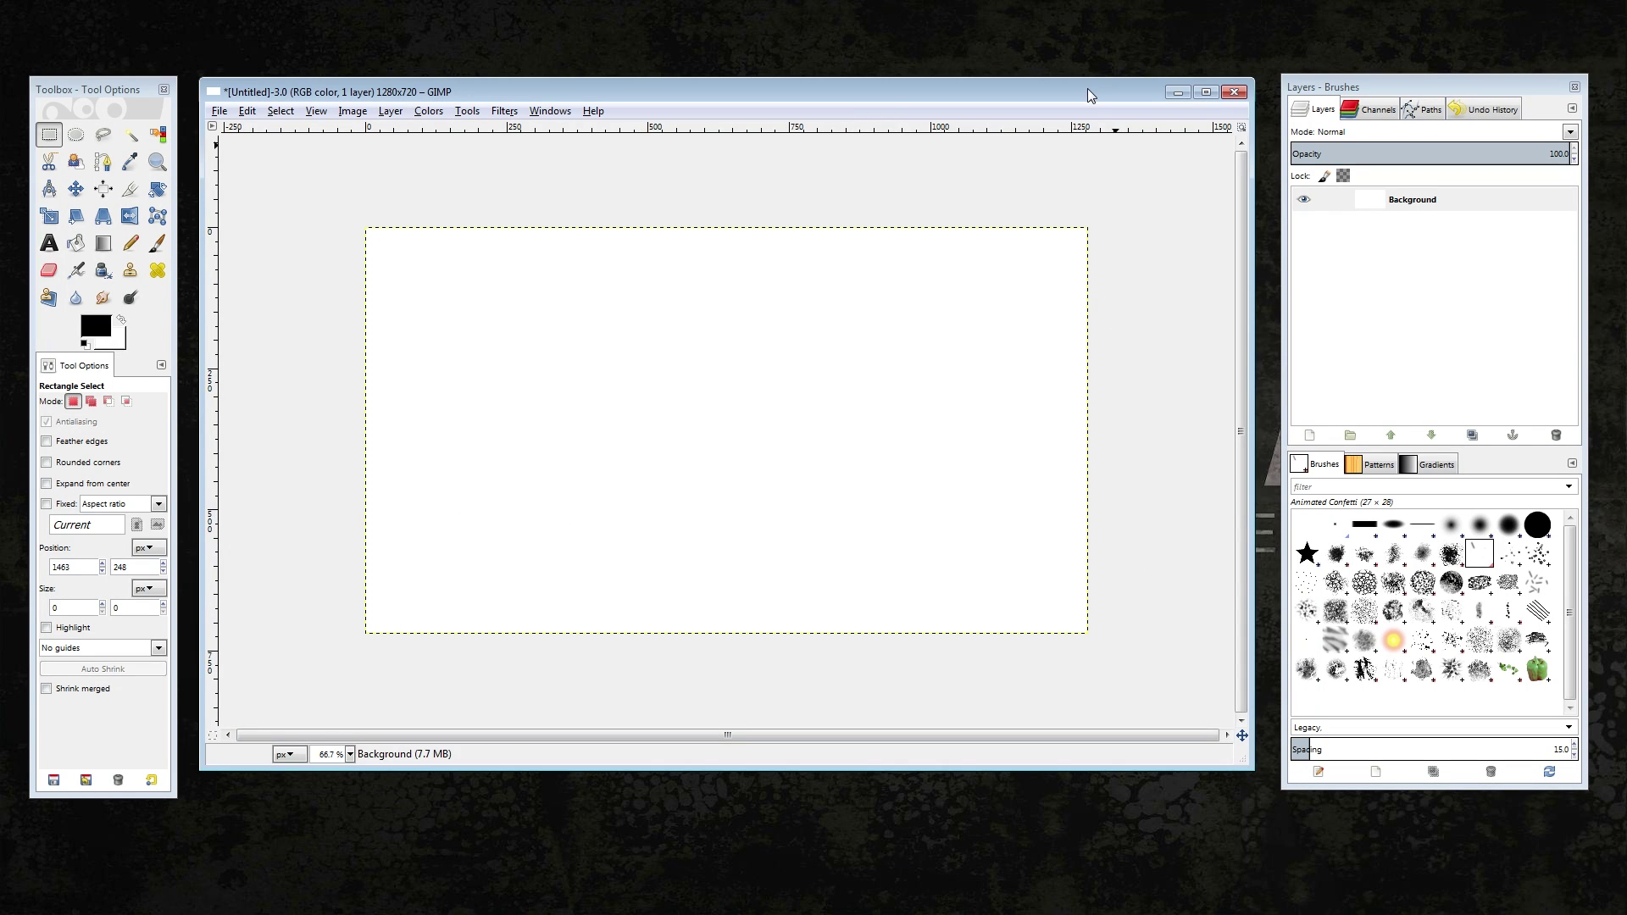
Examine the blank canvas at 200% and 400% zoom, then return it to the 66.7% view
{"action": "key", "text": "2"}
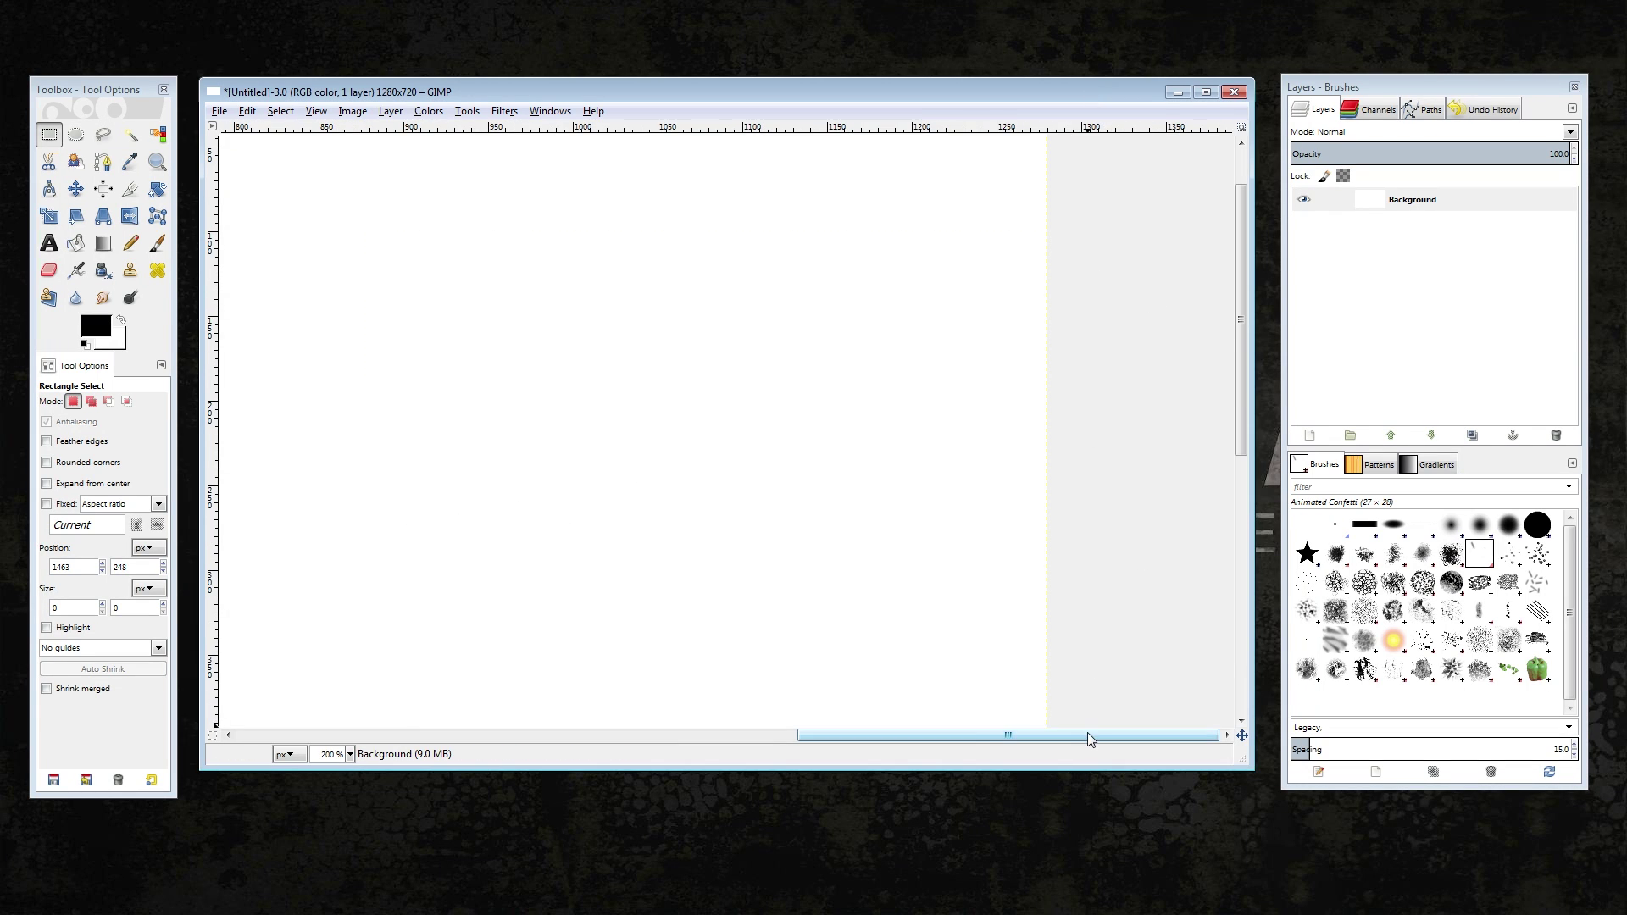
{"action": "left_click_drag", "start_coordinate": [1088, 737], "coordinate": [950, 737]}
{"action": "key", "text": "ctrl"}
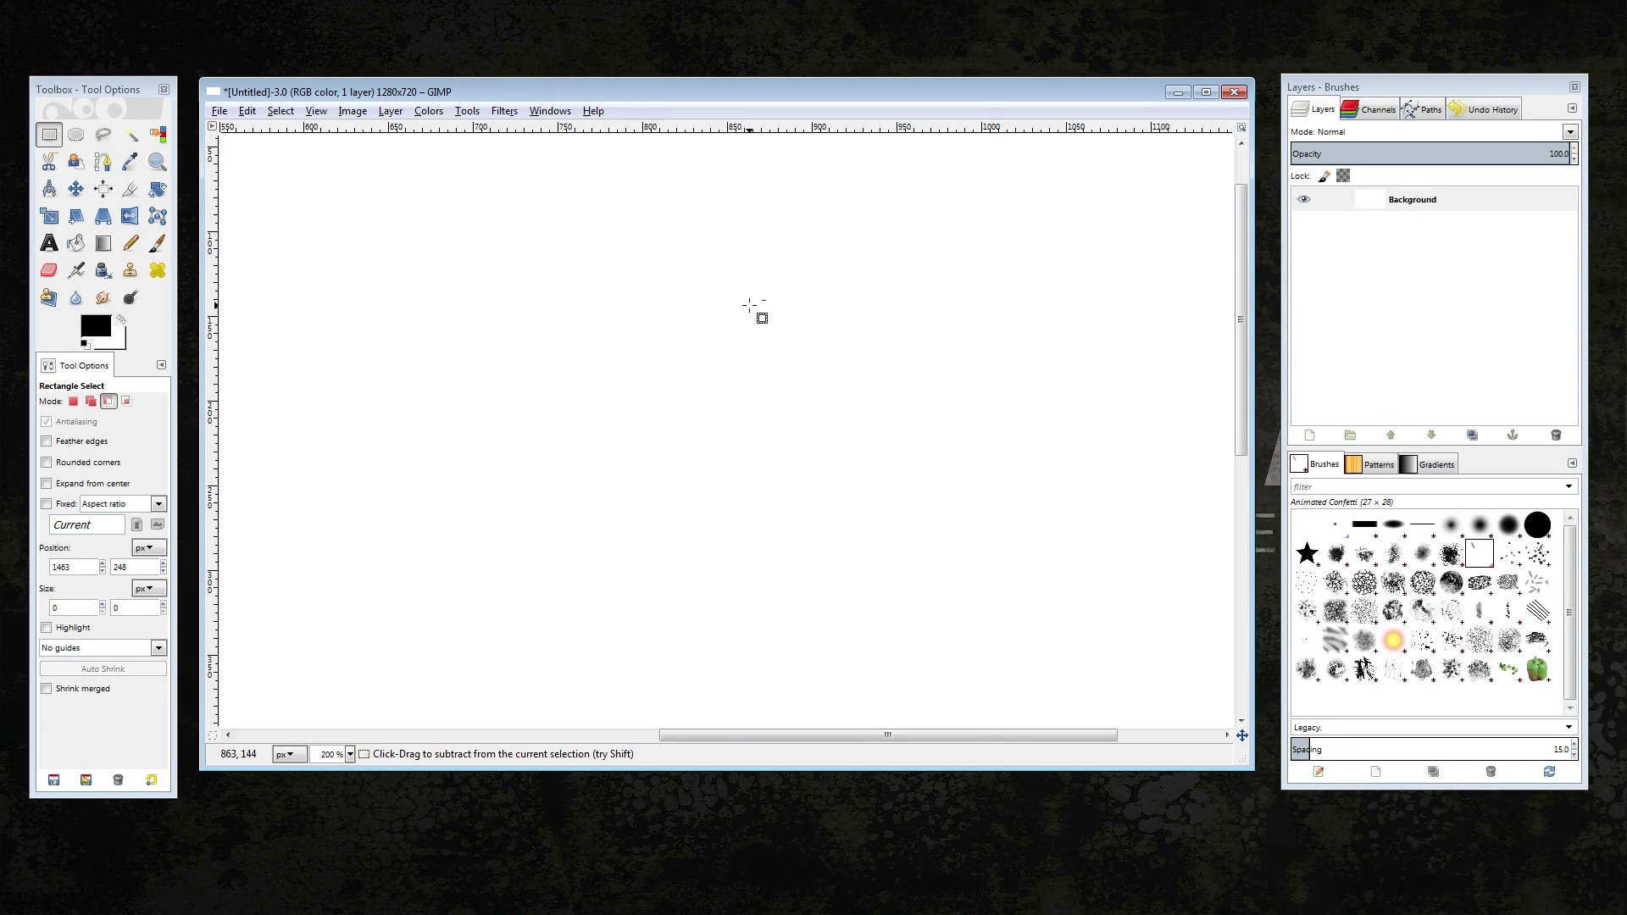
{"action": "scroll", "coordinate": [750, 305], "scroll_direction": "down", "scroll_amount": 3}
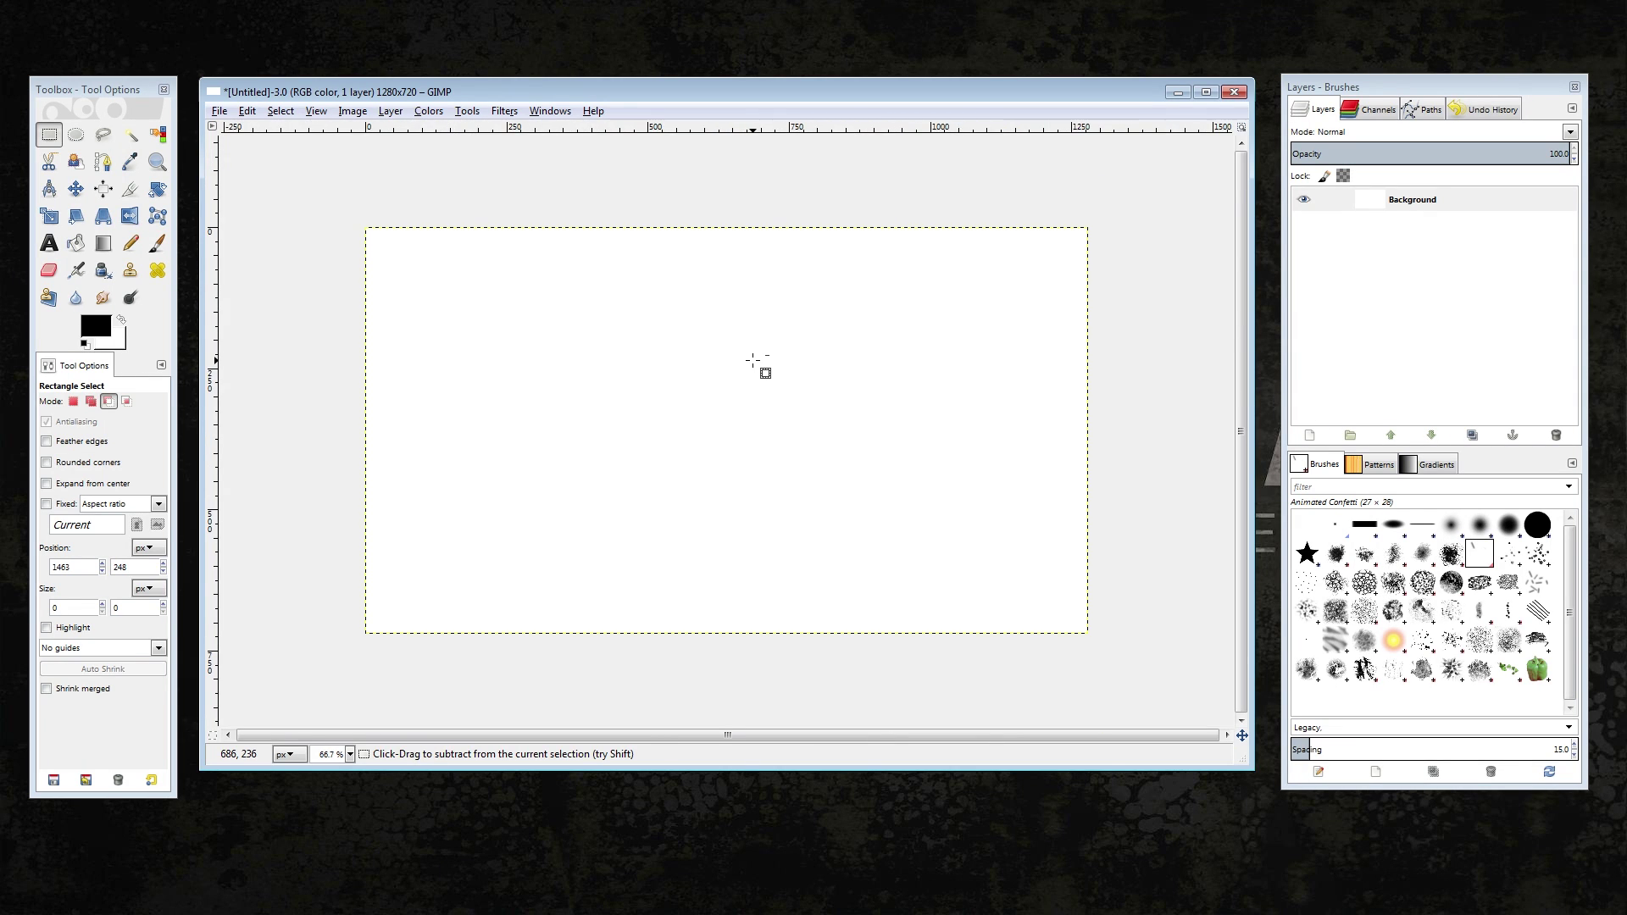
{"action": "scroll", "coordinate": [753, 360], "scroll_direction": "up", "scroll_amount": 3}
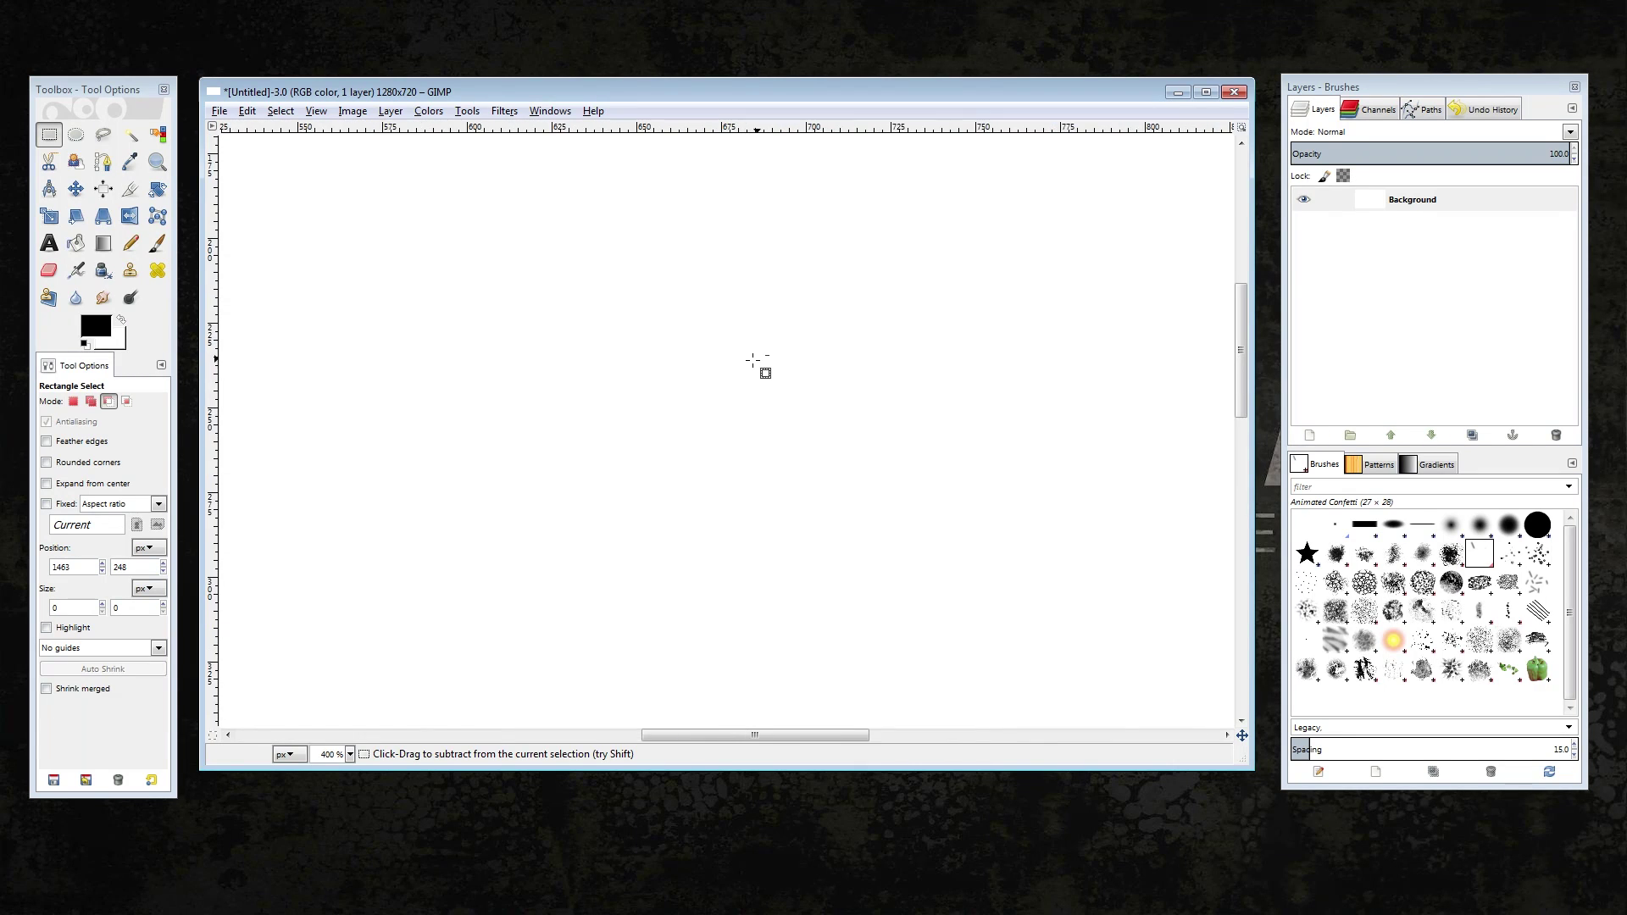
{"action": "scroll", "coordinate": [754, 363], "scroll_direction": "down", "scroll_amount": 4}
{"action": "scroll", "coordinate": [765, 385], "scroll_direction": "up", "scroll_amount": 1}
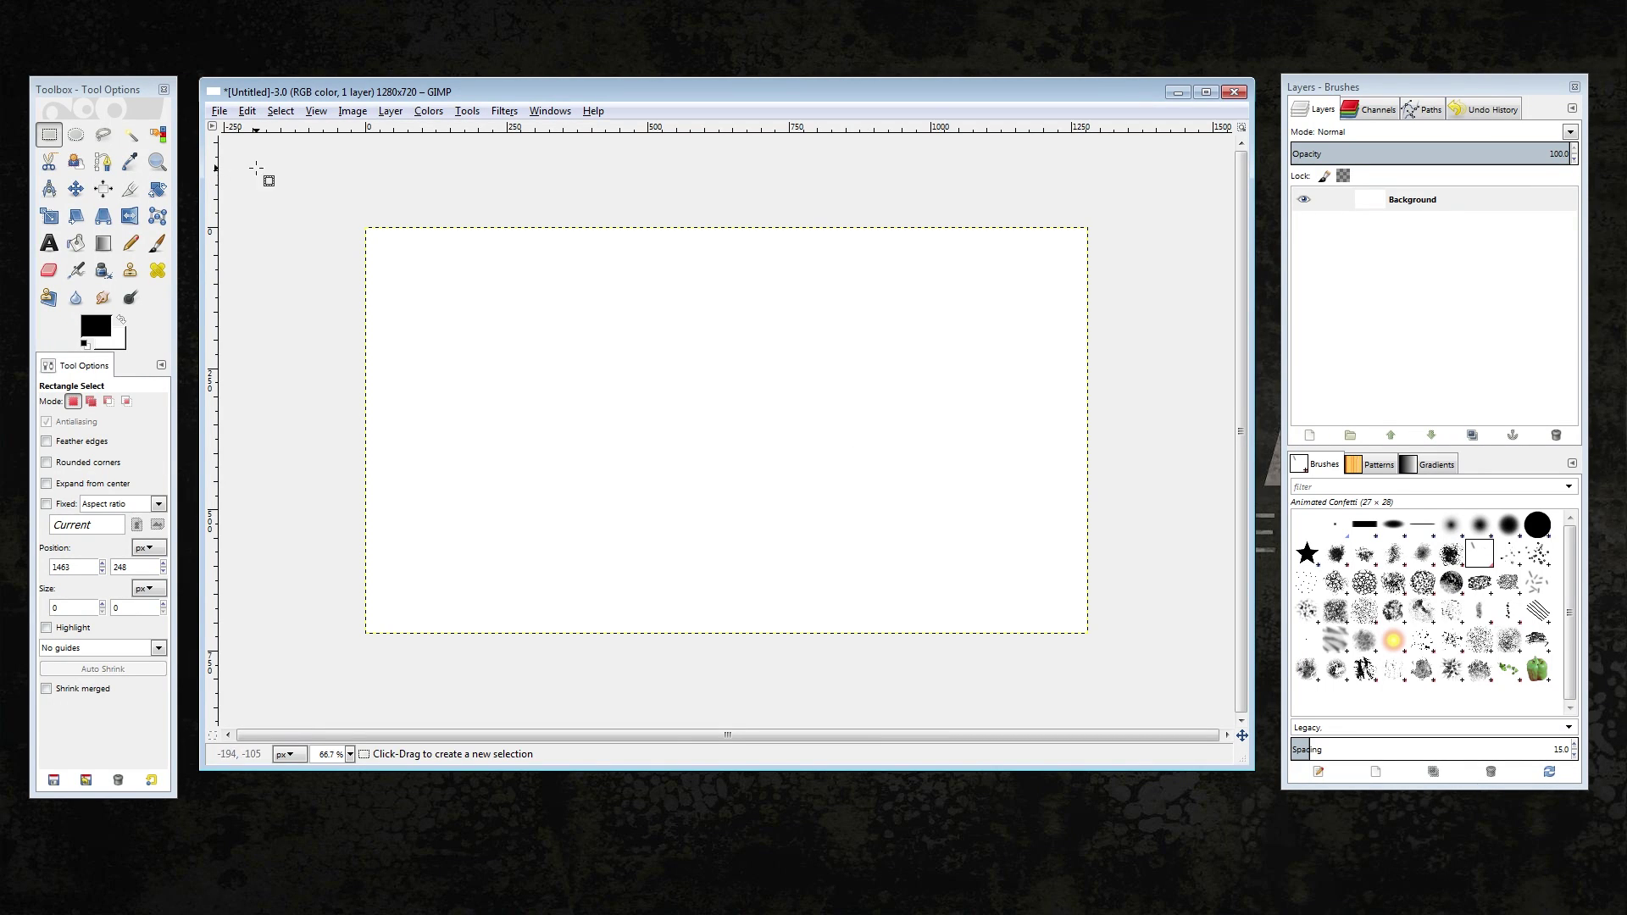
{"action": "left_click", "coordinate": [225, 117]}
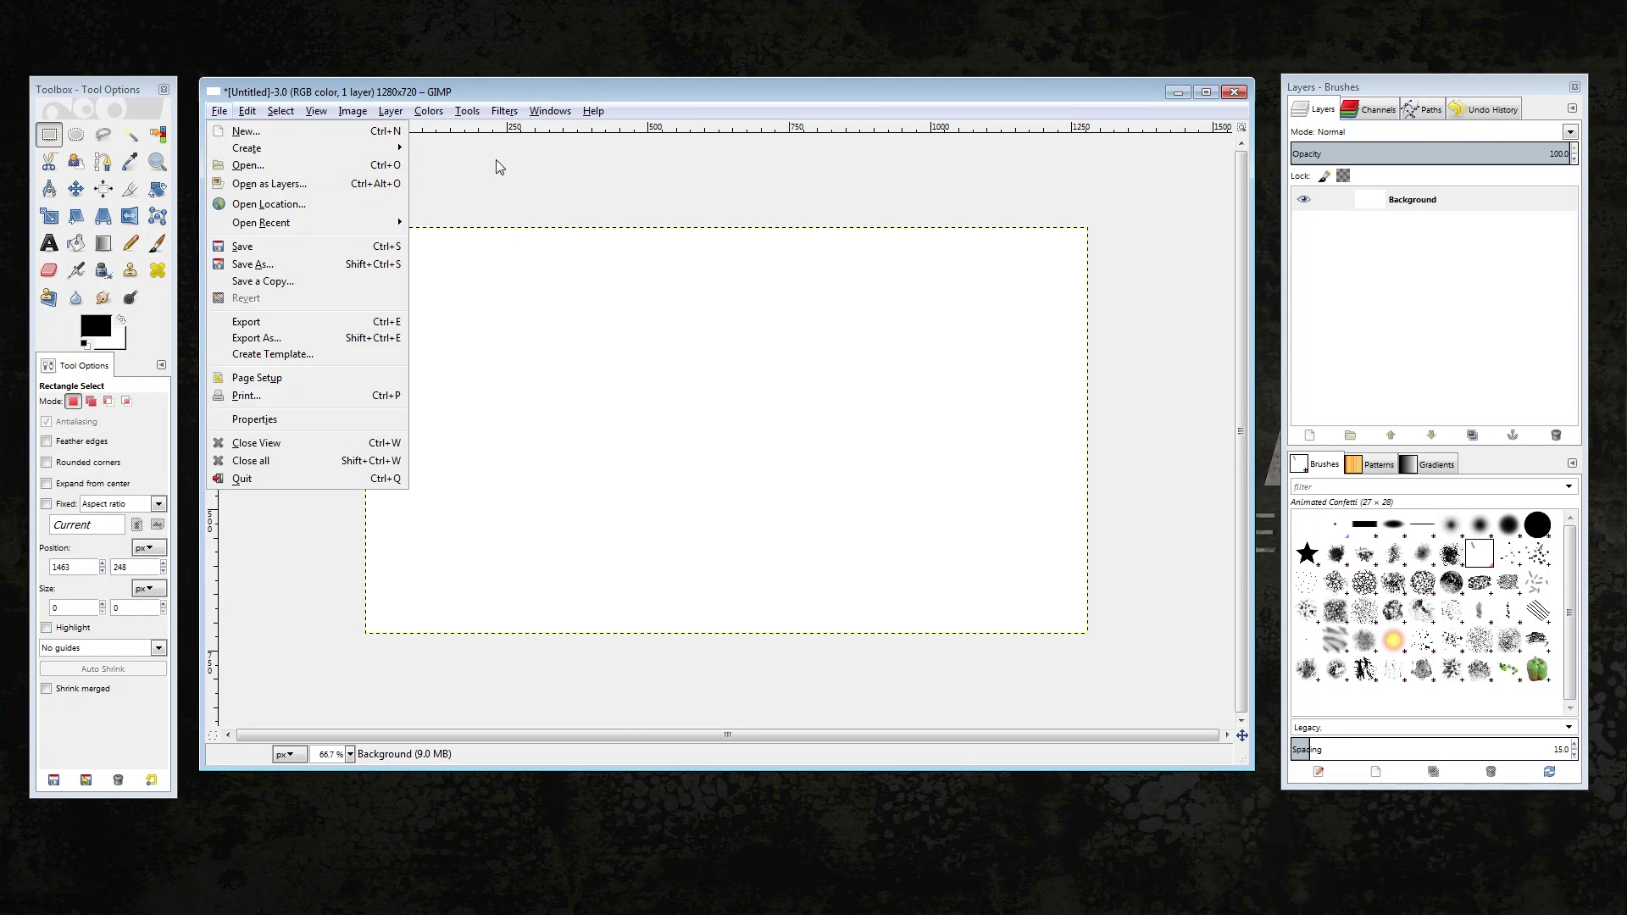
{"action": "left_click", "coordinate": [508, 84]}
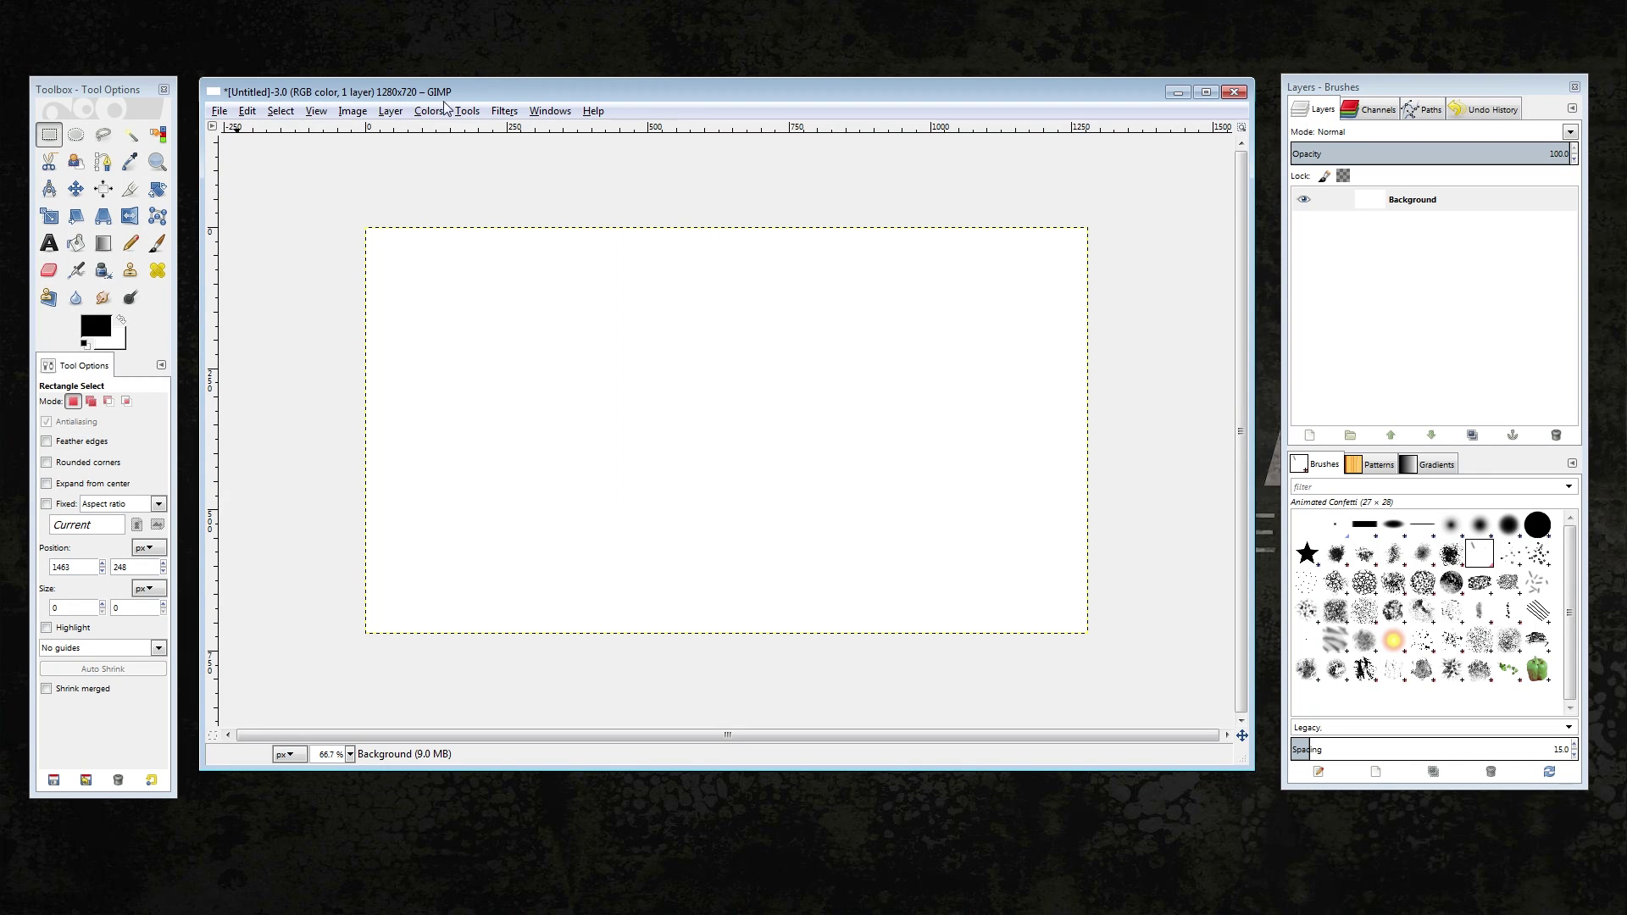
{"action": "left_click", "coordinate": [219, 111]}
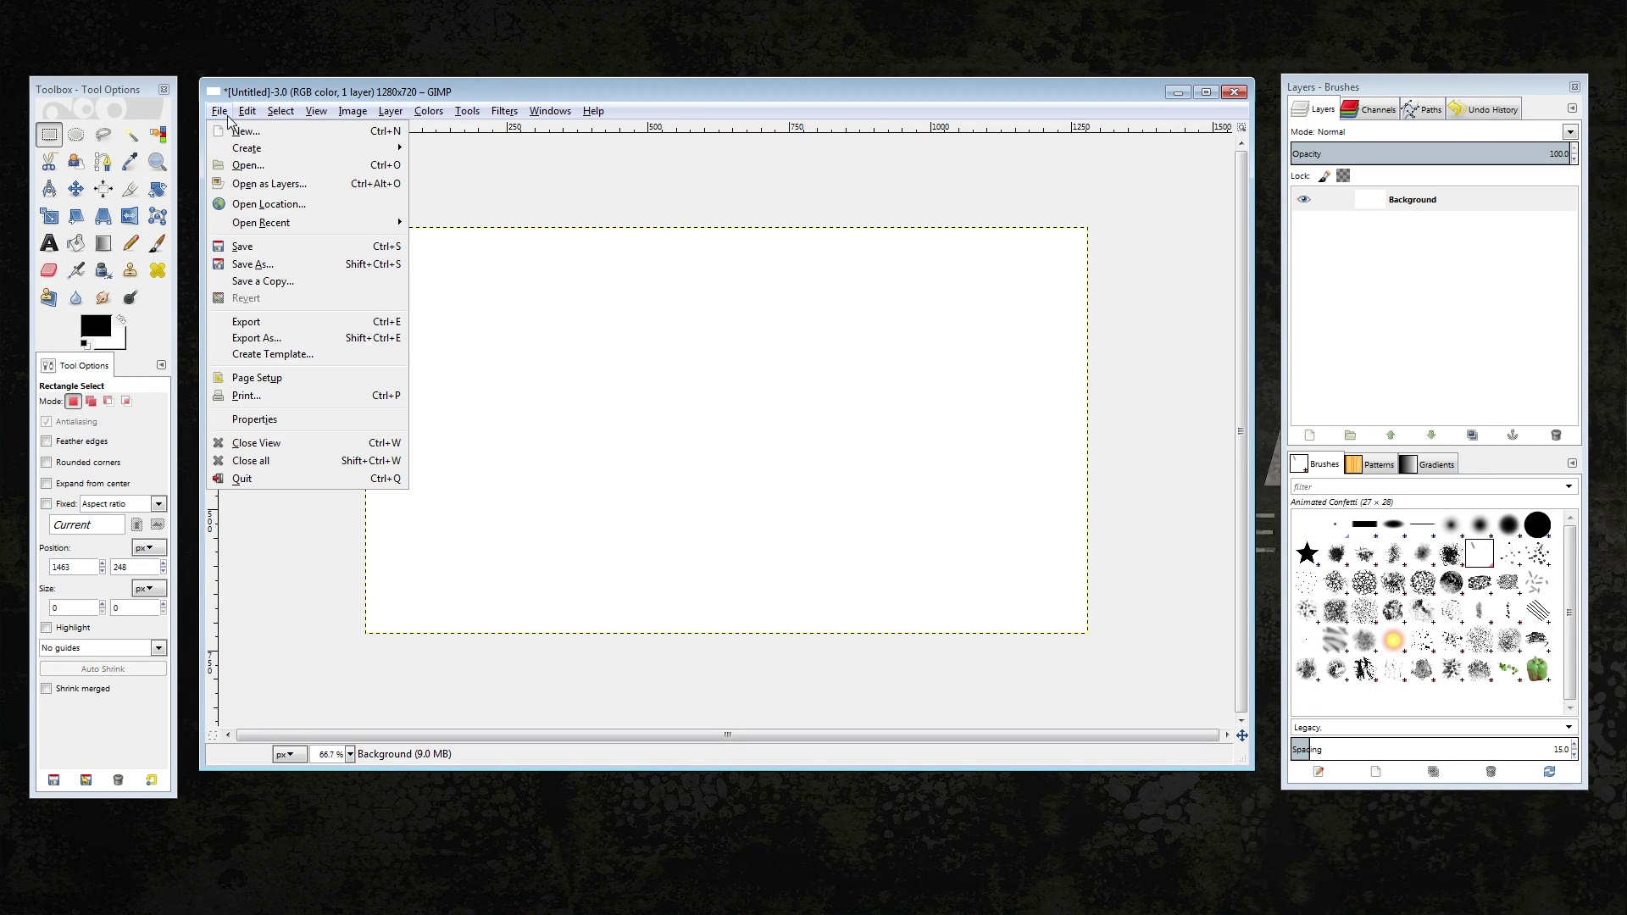
{"action": "left_click", "coordinate": [253, 264]}
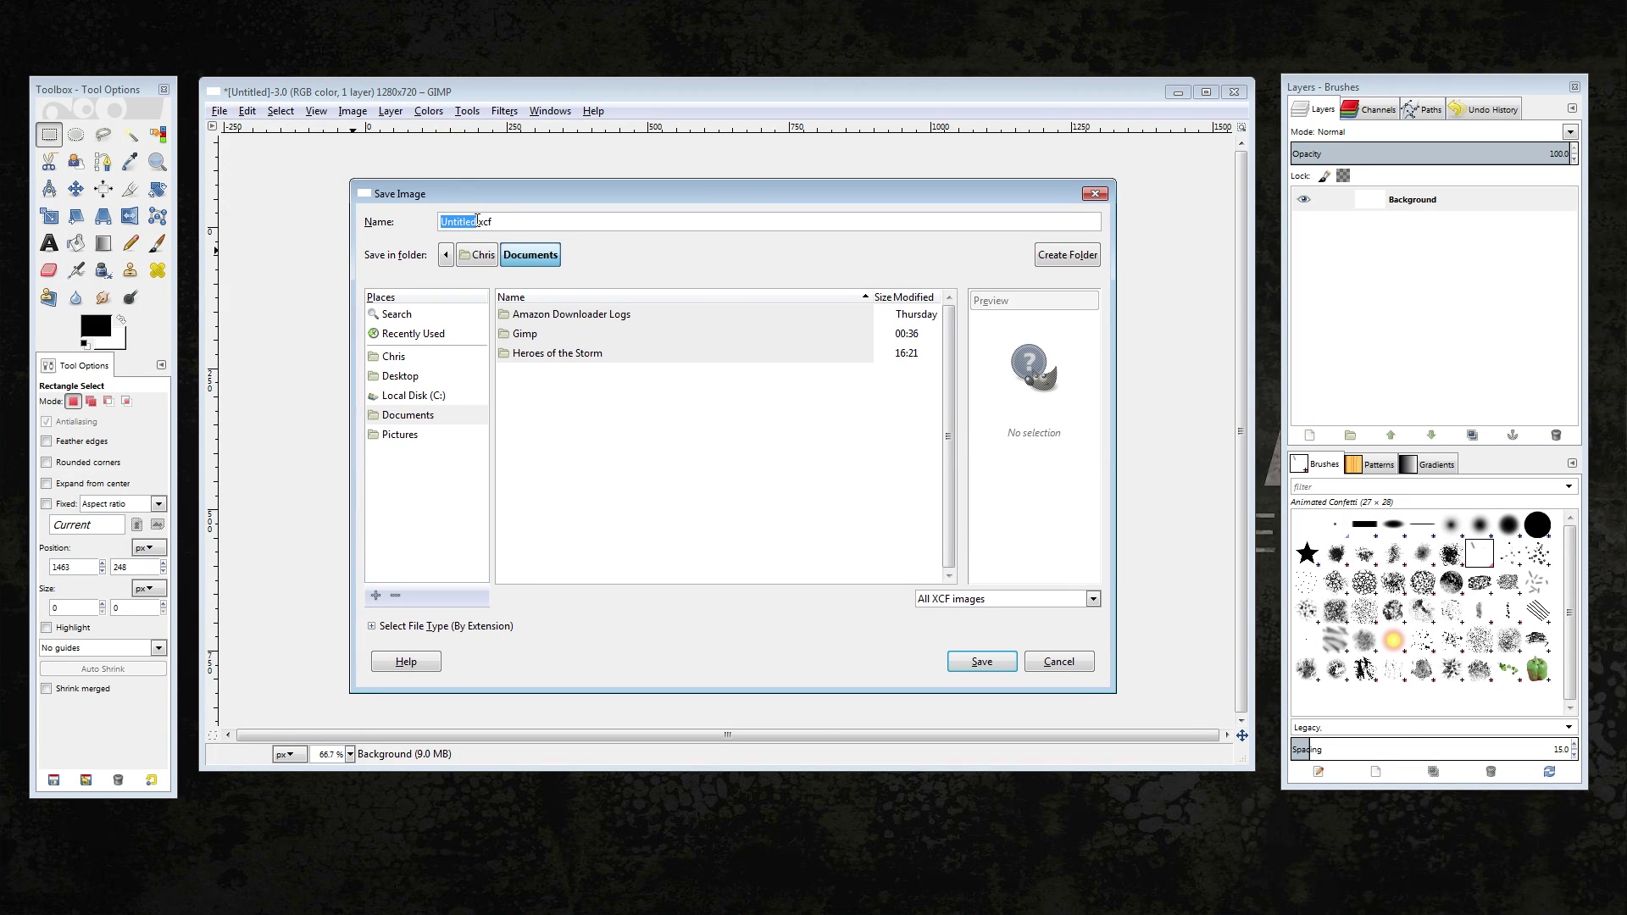
{"action": "left_click", "coordinate": [477, 219]}
{"action": "left_click_drag", "start_coordinate": [477, 220], "coordinate": [497, 219]}
{"action": "left_click", "coordinate": [1090, 196]}
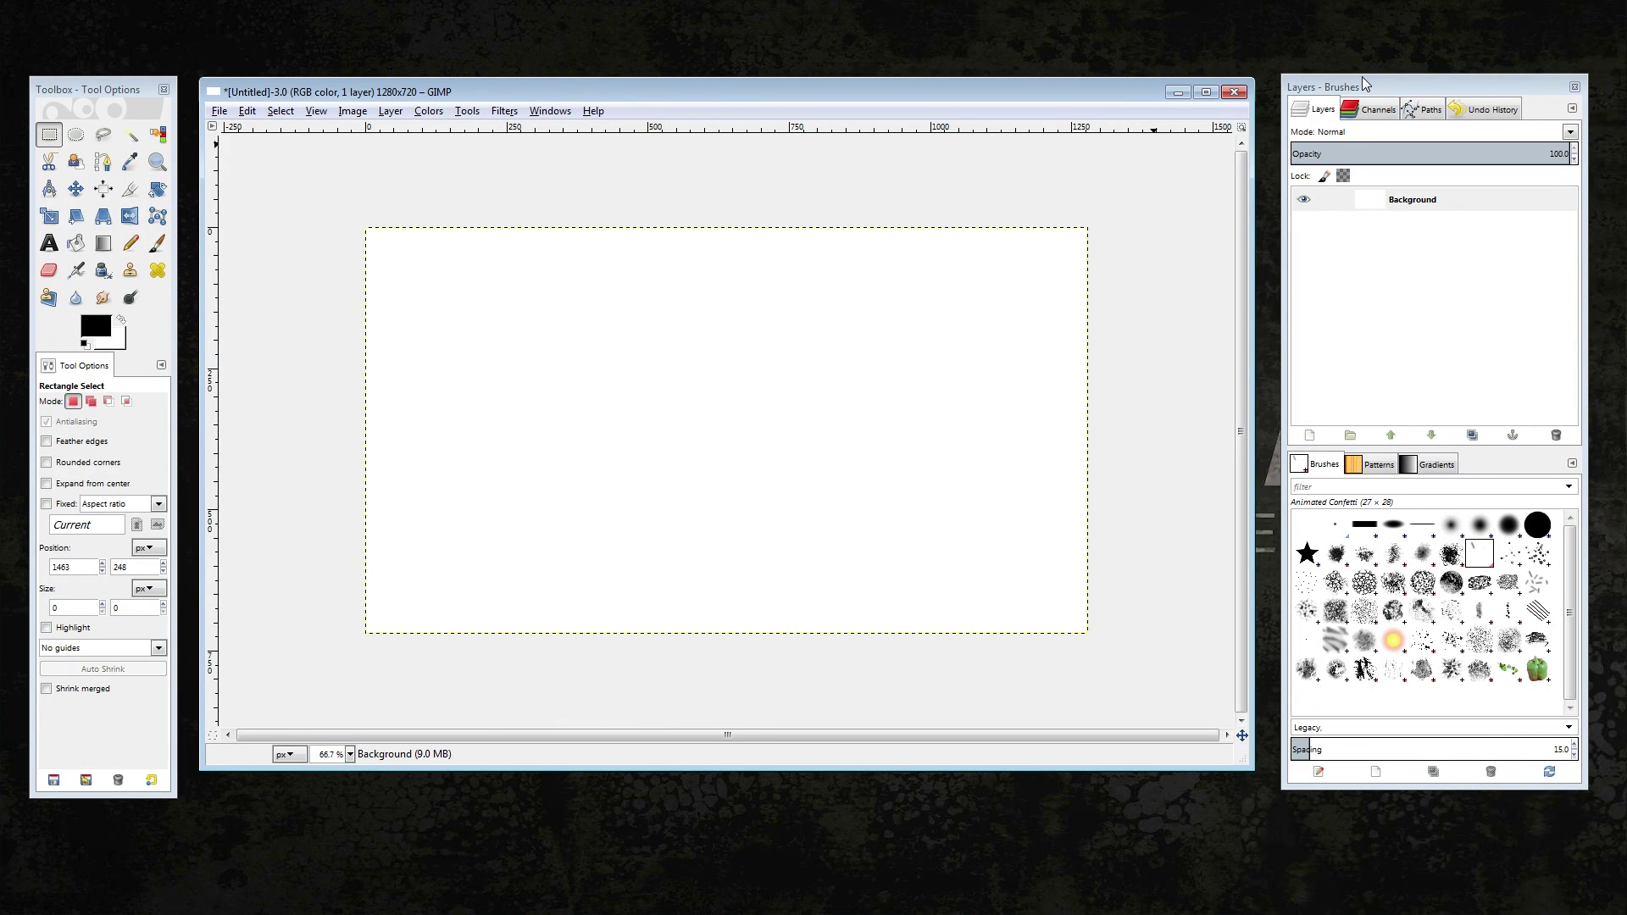
Move the Layers - Brushes dock closer to the image window and add two transparent layers above the Background layer
{"action": "left_click_drag", "start_coordinate": [1363, 79], "coordinate": [1309, 86]}
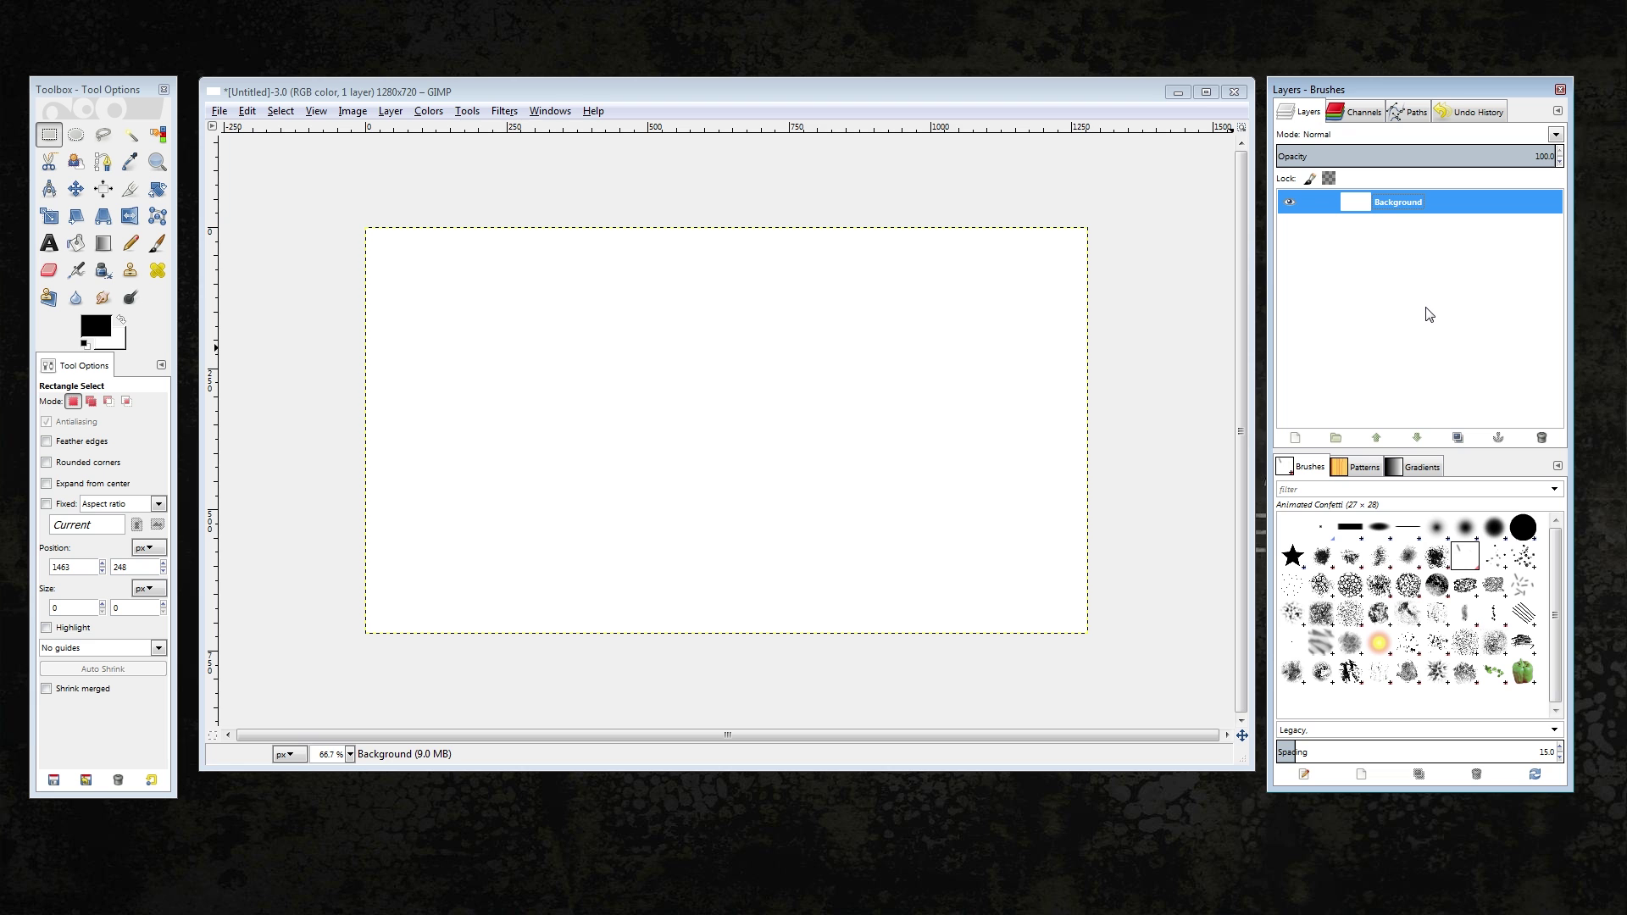
{"action": "left_click", "coordinate": [1297, 439]}
{"action": "left_click", "coordinate": [1306, 578]}
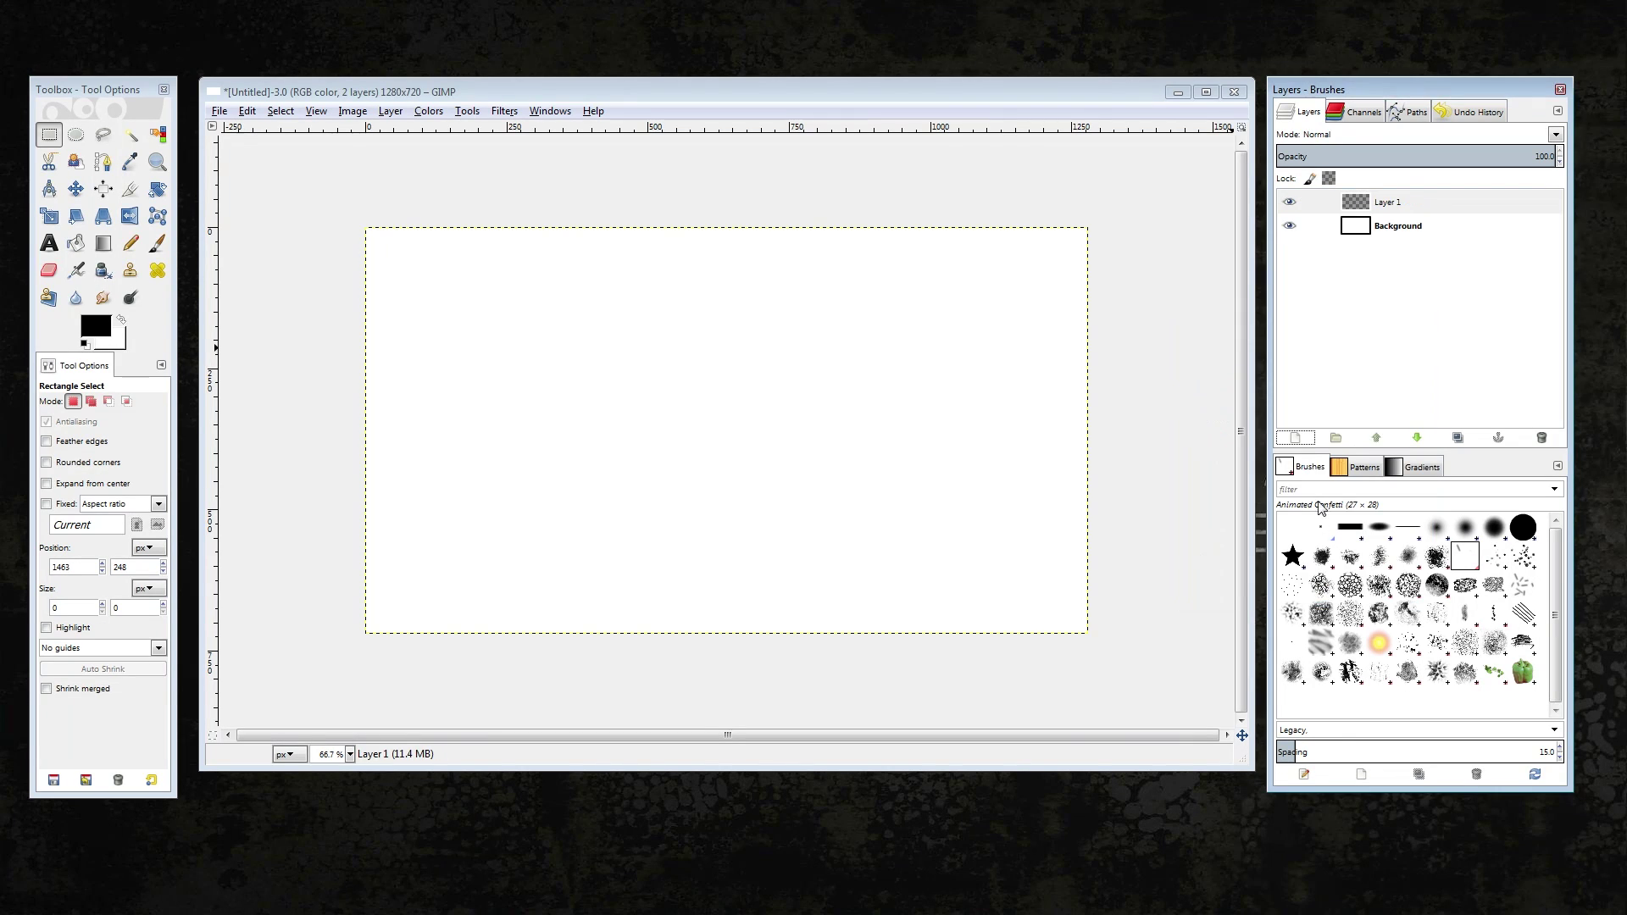
{"action": "left_click", "coordinate": [1296, 439]}
{"action": "left_click", "coordinate": [1312, 574]}
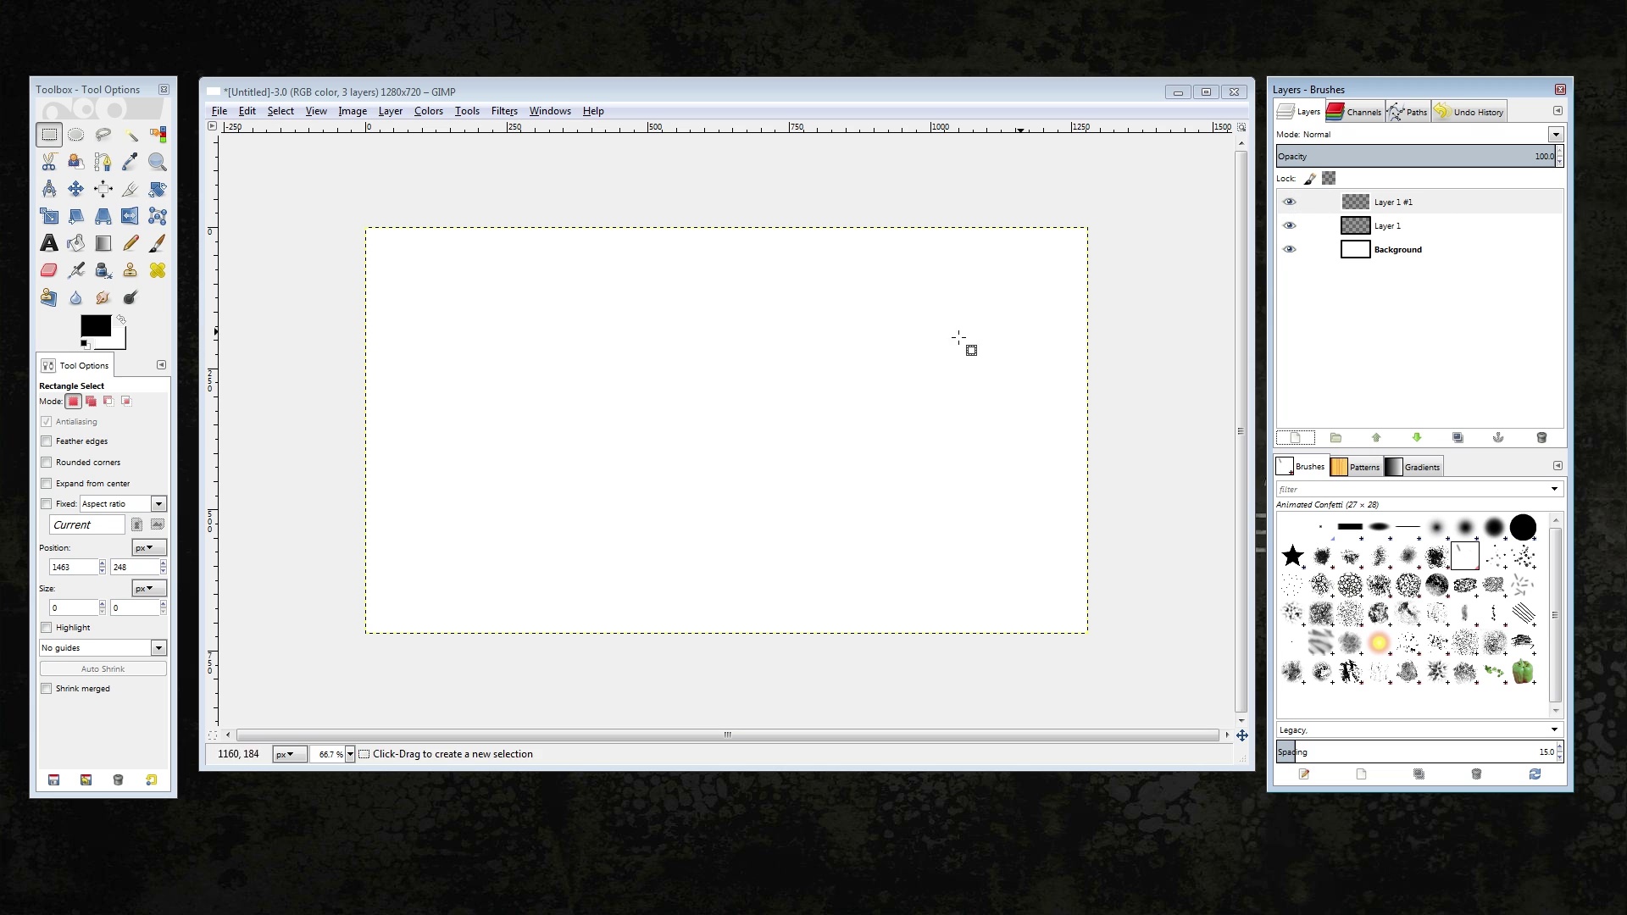
Paint a looping freehand stroke in the middle of the top layer with the Paintbrush and the Animated Confetti brush
{"action": "left_click", "coordinate": [157, 245]}
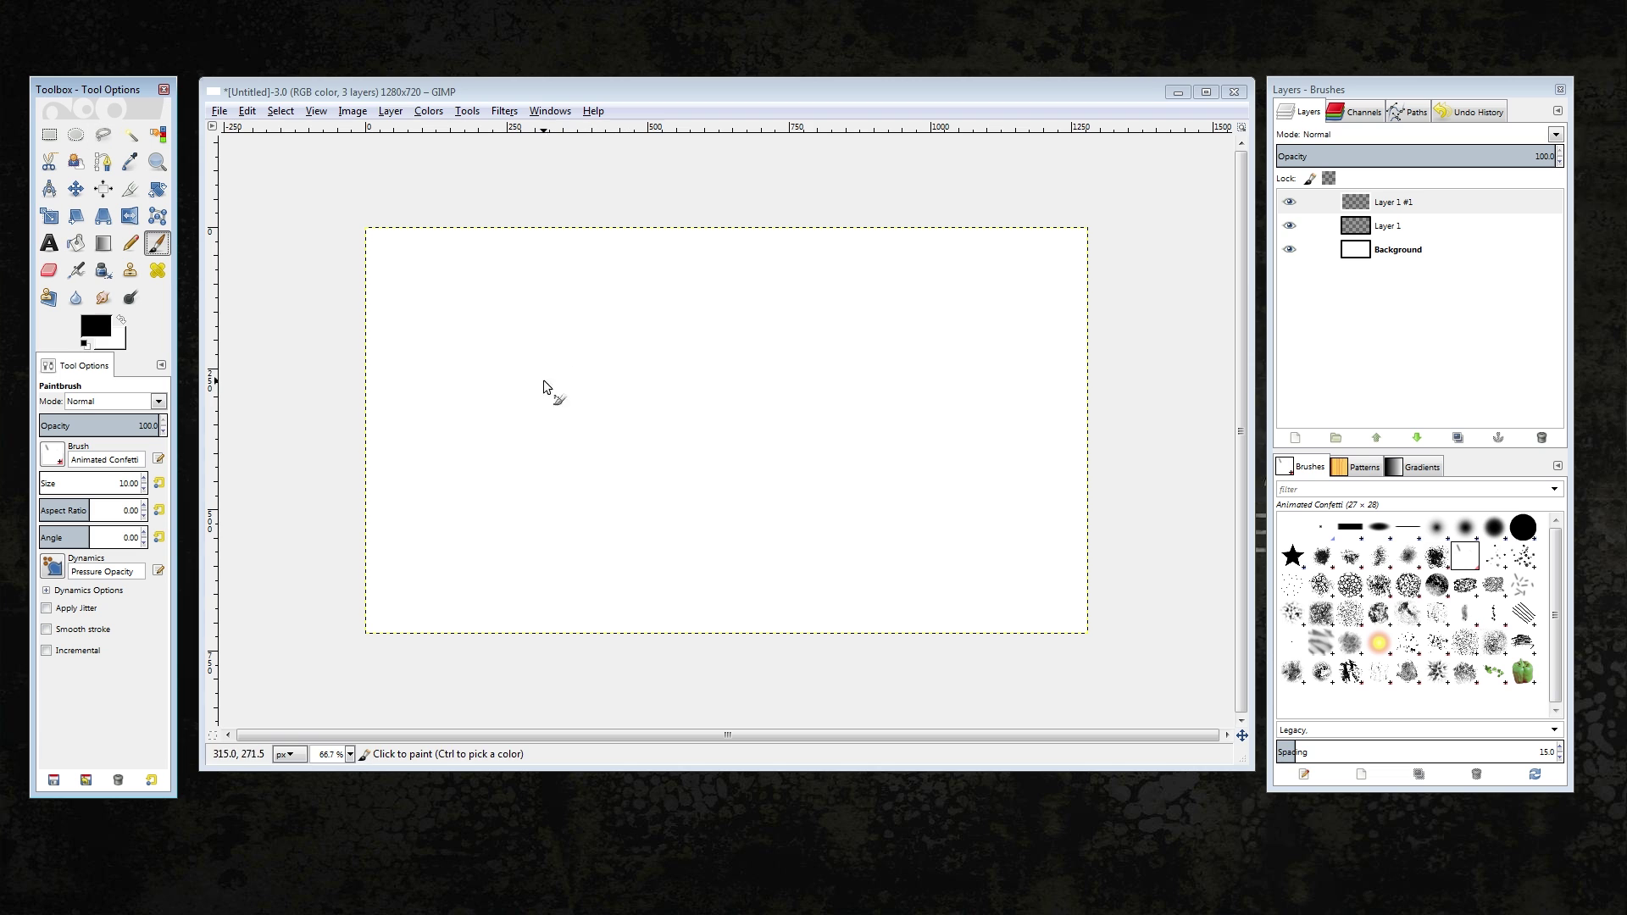
{"action": "mouse_move", "coordinate": [544, 381]}
{"action": "left_mouse_down"}
{"action": "mouse_move", "coordinate": [717, 515]}
{"action": "mouse_move", "coordinate": [800, 407]}
{"action": "left_mouse_up"}
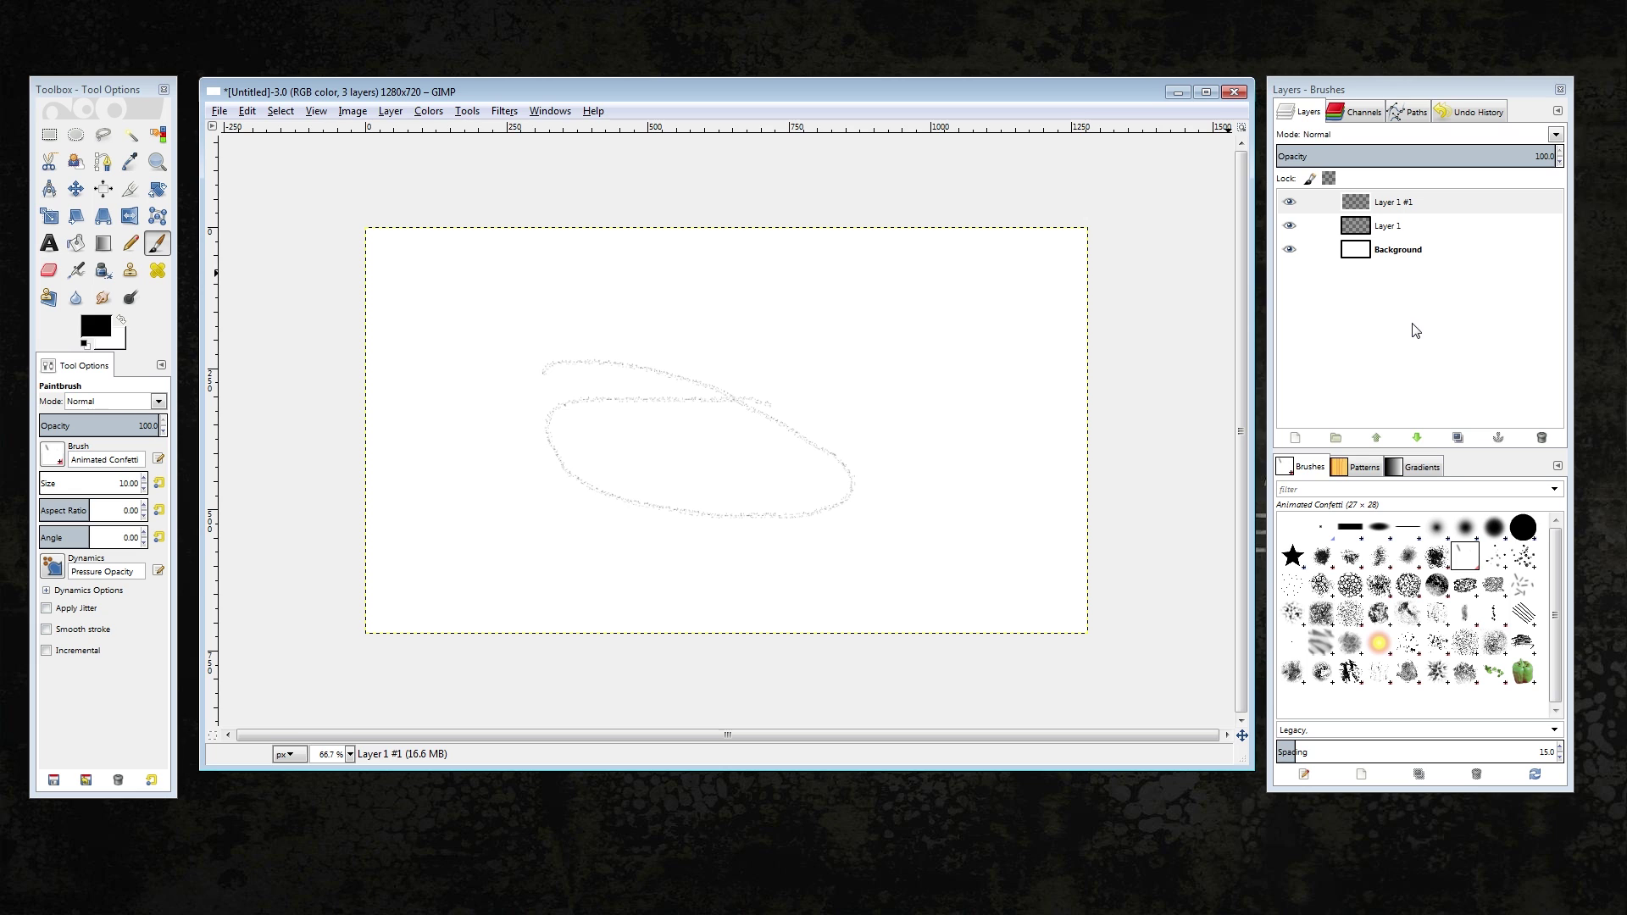
Paint a thick black diagonal stroke rising across Layer 1 with the 2. Hardness 100 brush at size 10
{"action": "left_click", "coordinate": [1457, 226]}
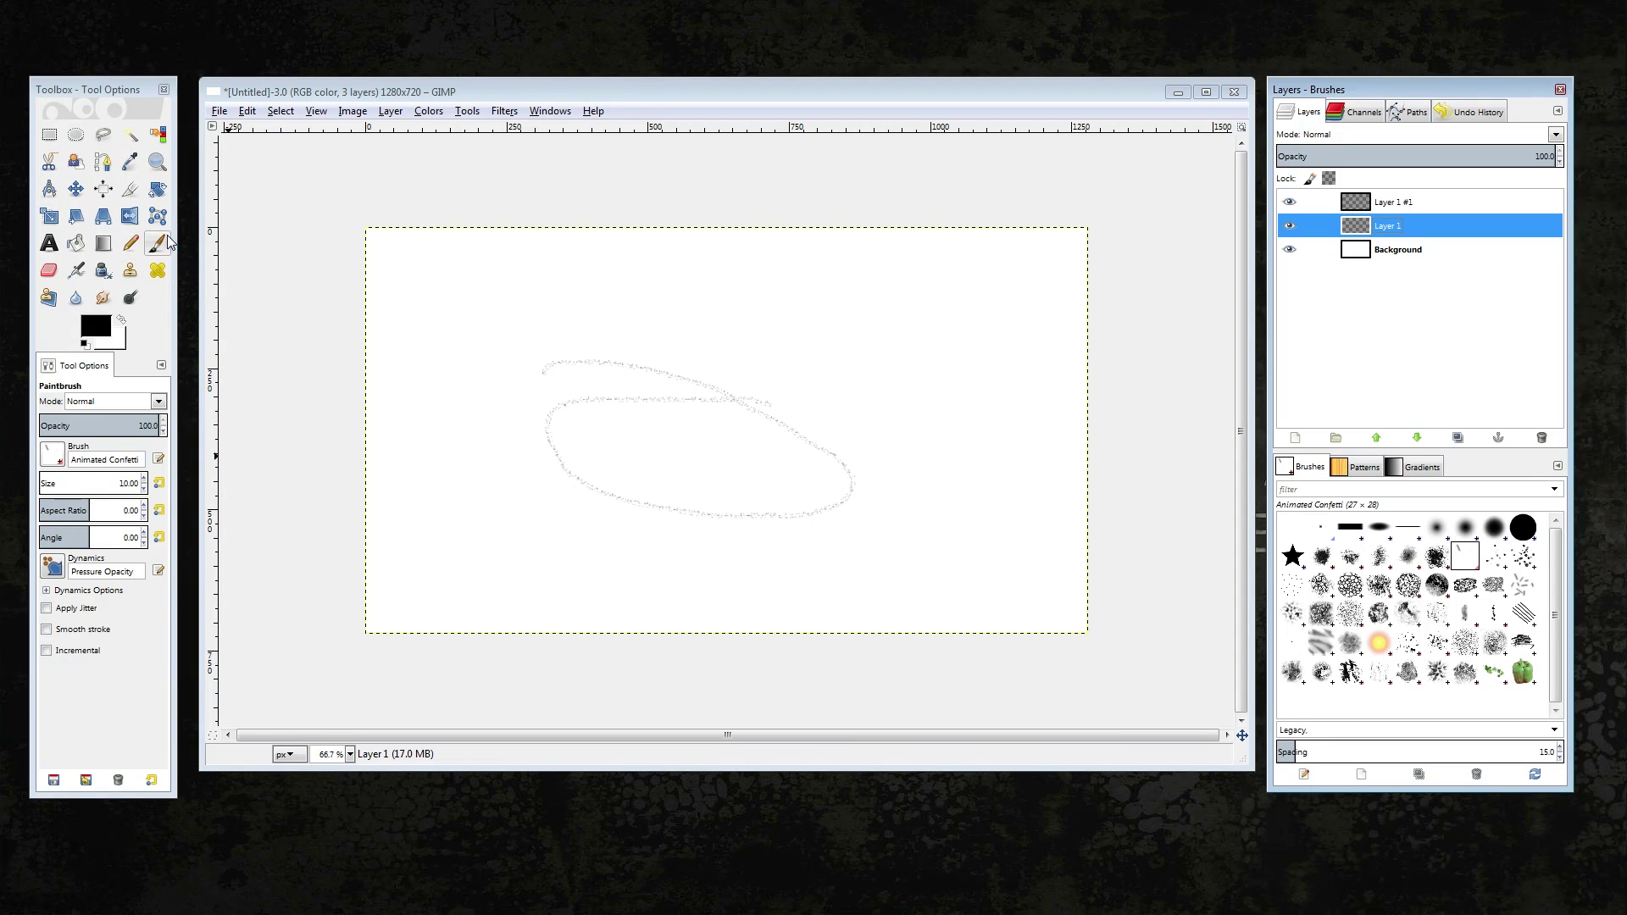
{"action": "left_click", "coordinate": [40, 463]}
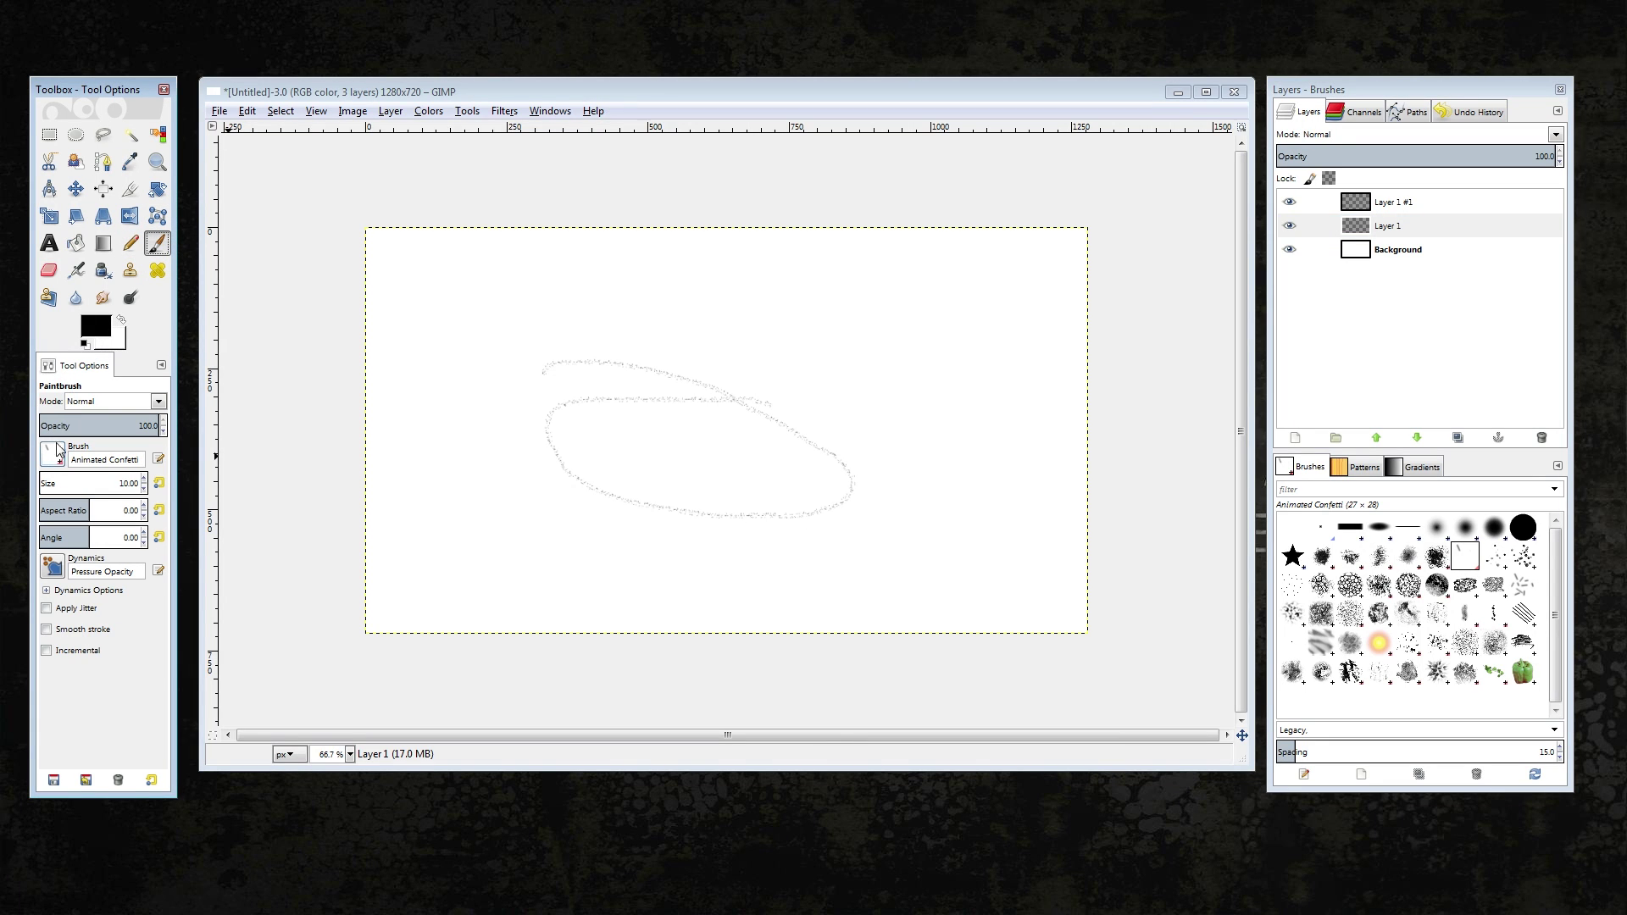
{"action": "left_click", "coordinate": [52, 455]}
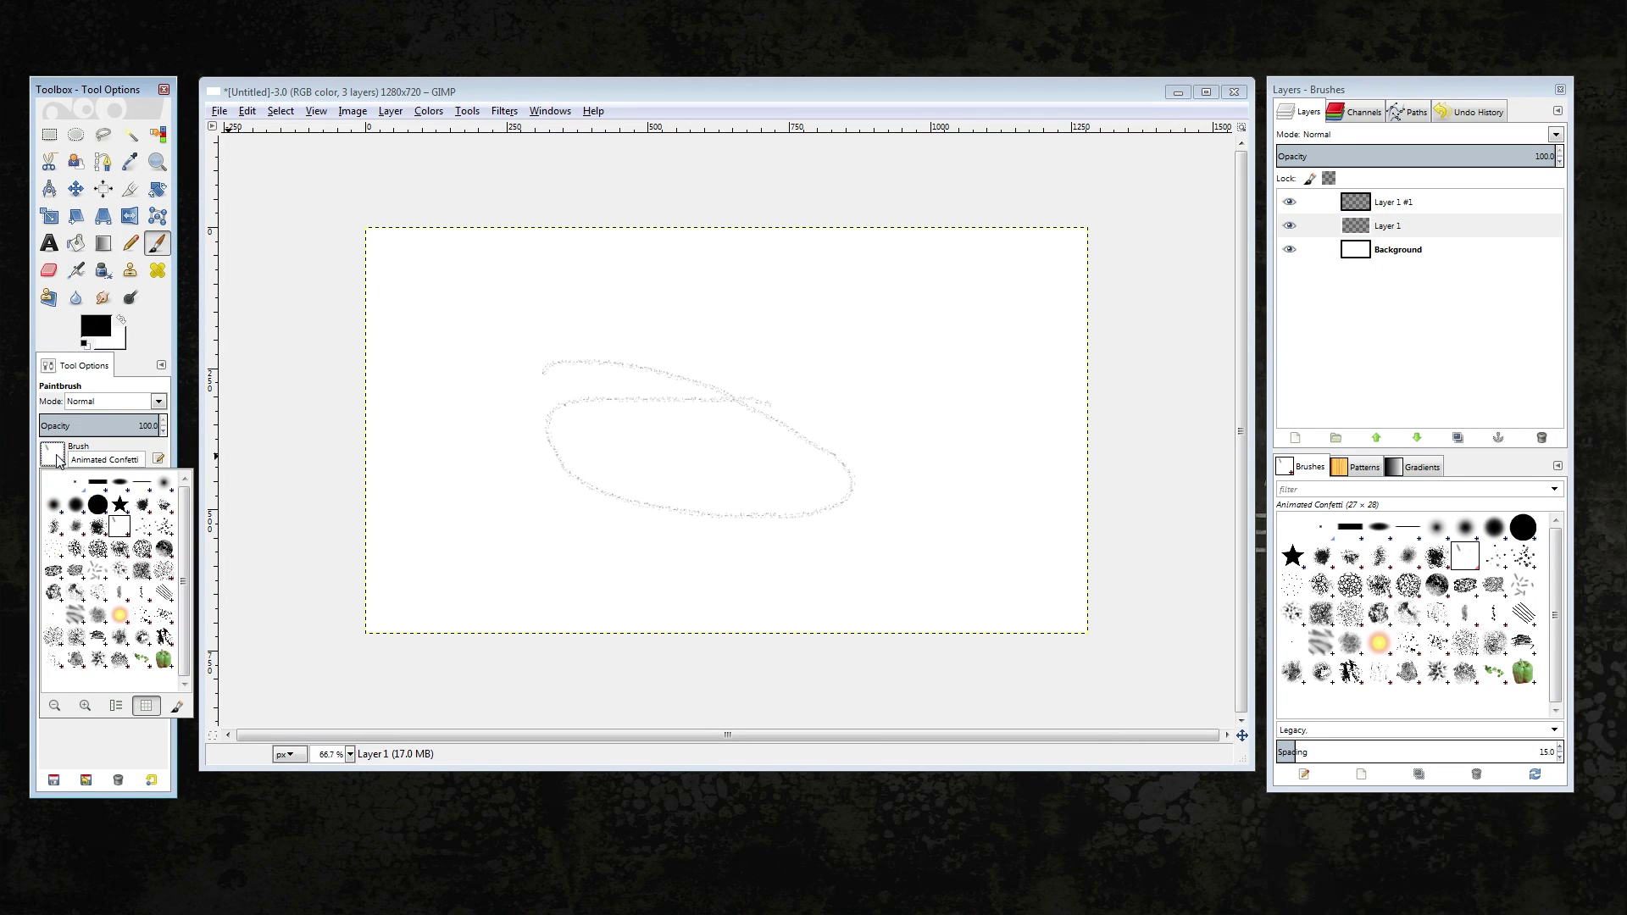
{"action": "left_click", "coordinate": [98, 506]}
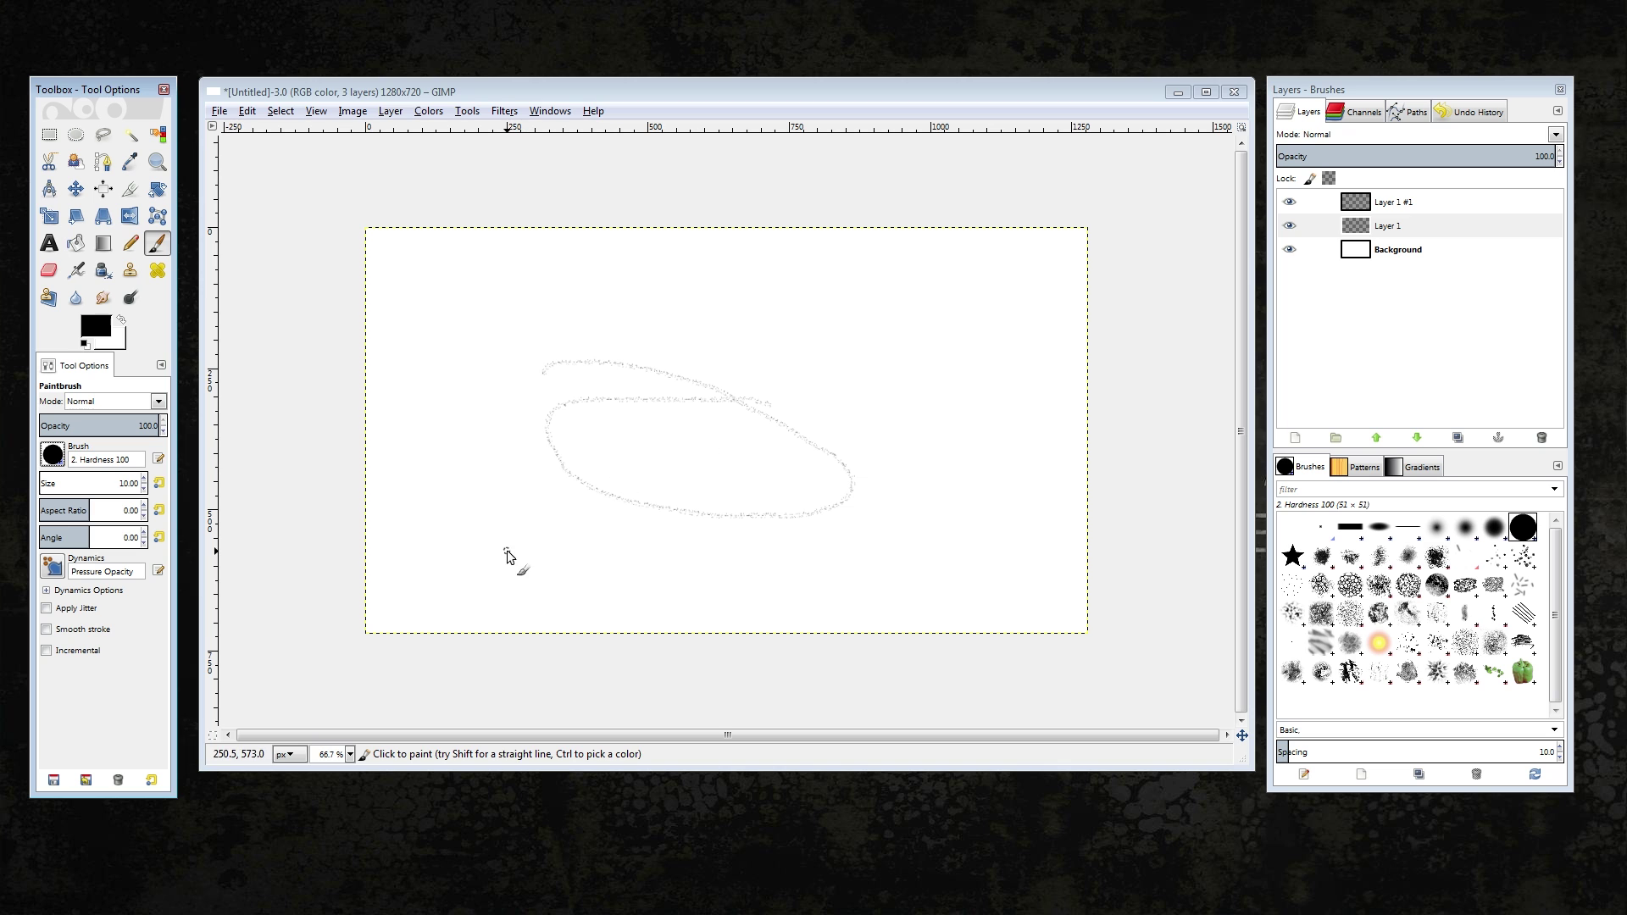
{"action": "mouse_move", "coordinate": [507, 550]}
{"action": "left_mouse_down"}
{"action": "mouse_move", "coordinate": [902, 314]}
{"action": "mouse_move", "coordinate": [1013, 275]}
{"action": "left_mouse_up"}
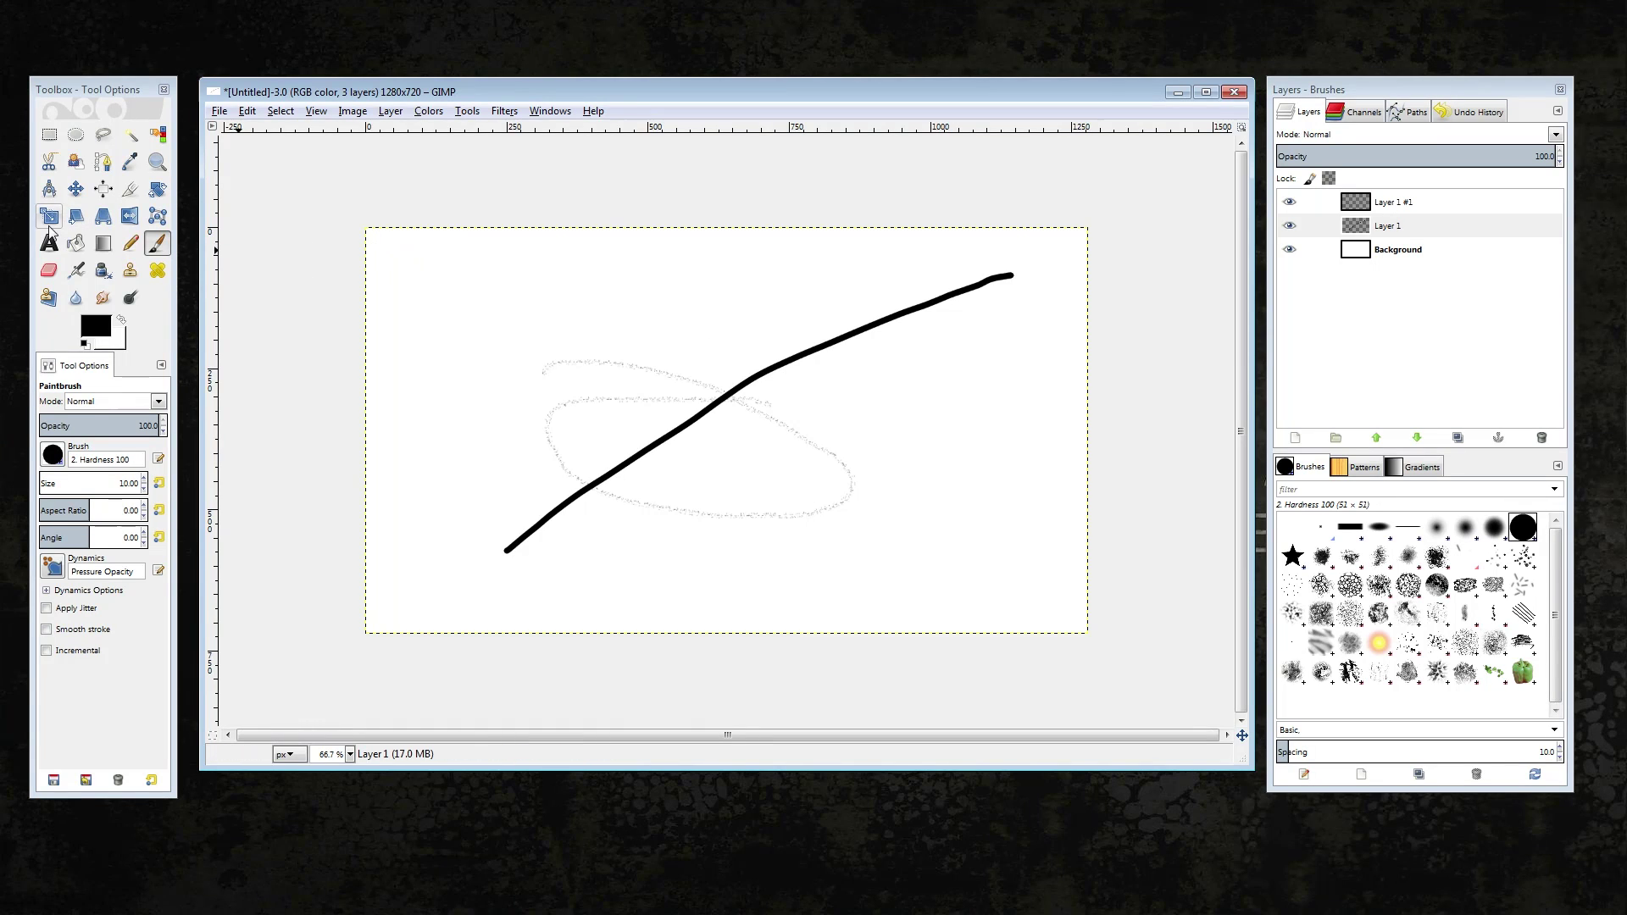
Erase several small gaps from the middle of the black diagonal stroke on Layer 1
{"action": "left_click", "coordinate": [54, 269]}
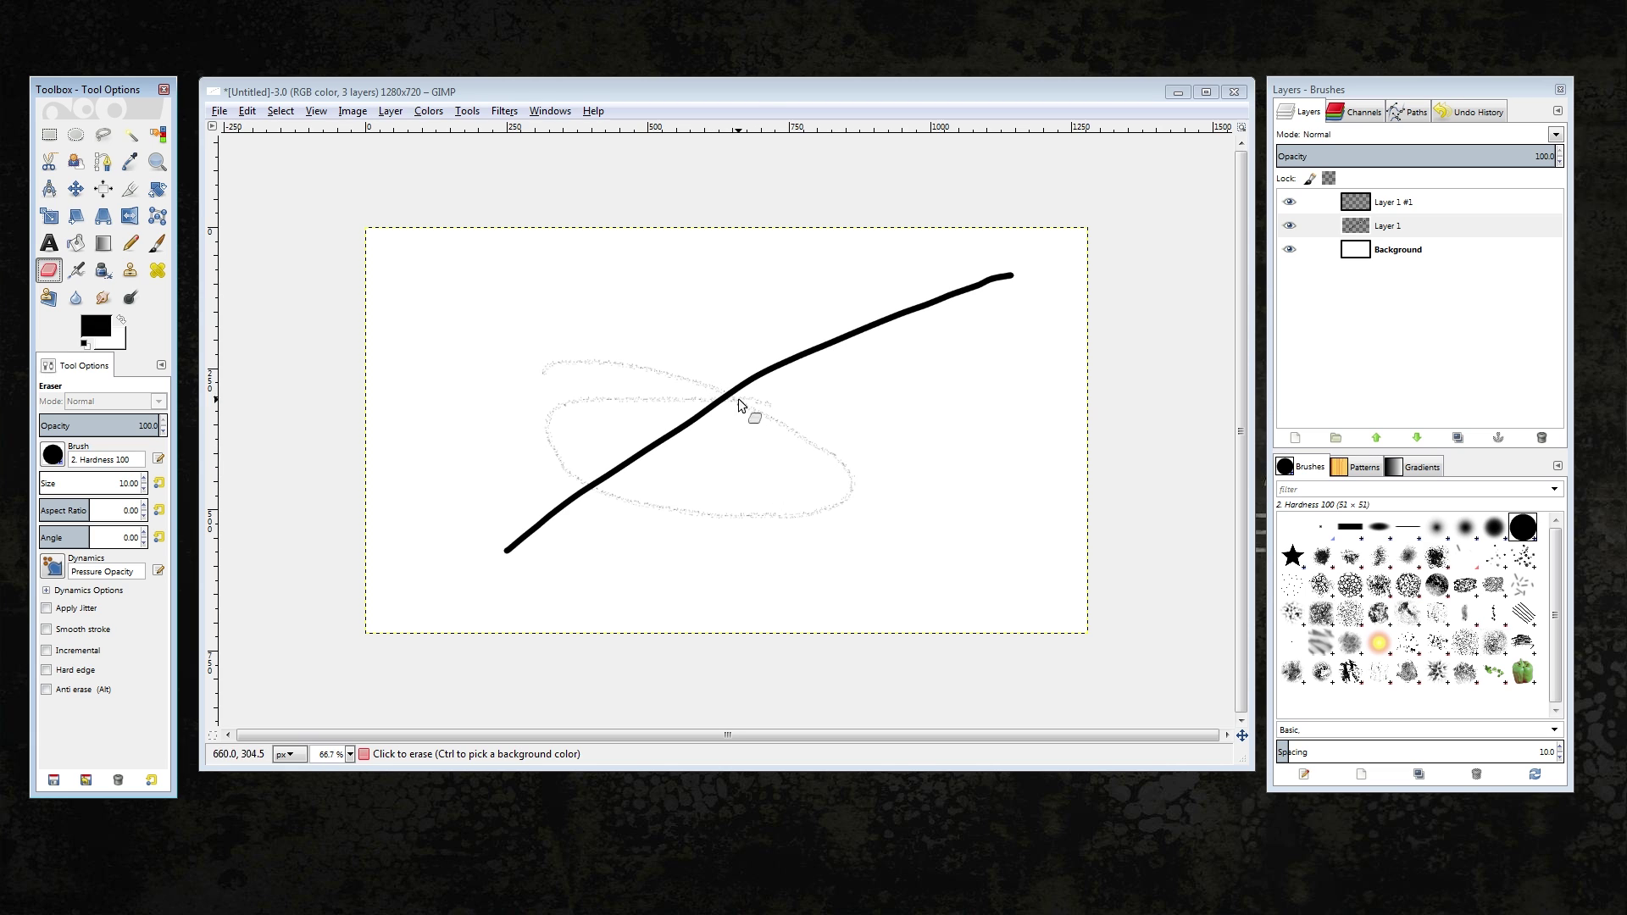
{"action": "left_click", "coordinate": [1309, 226]}
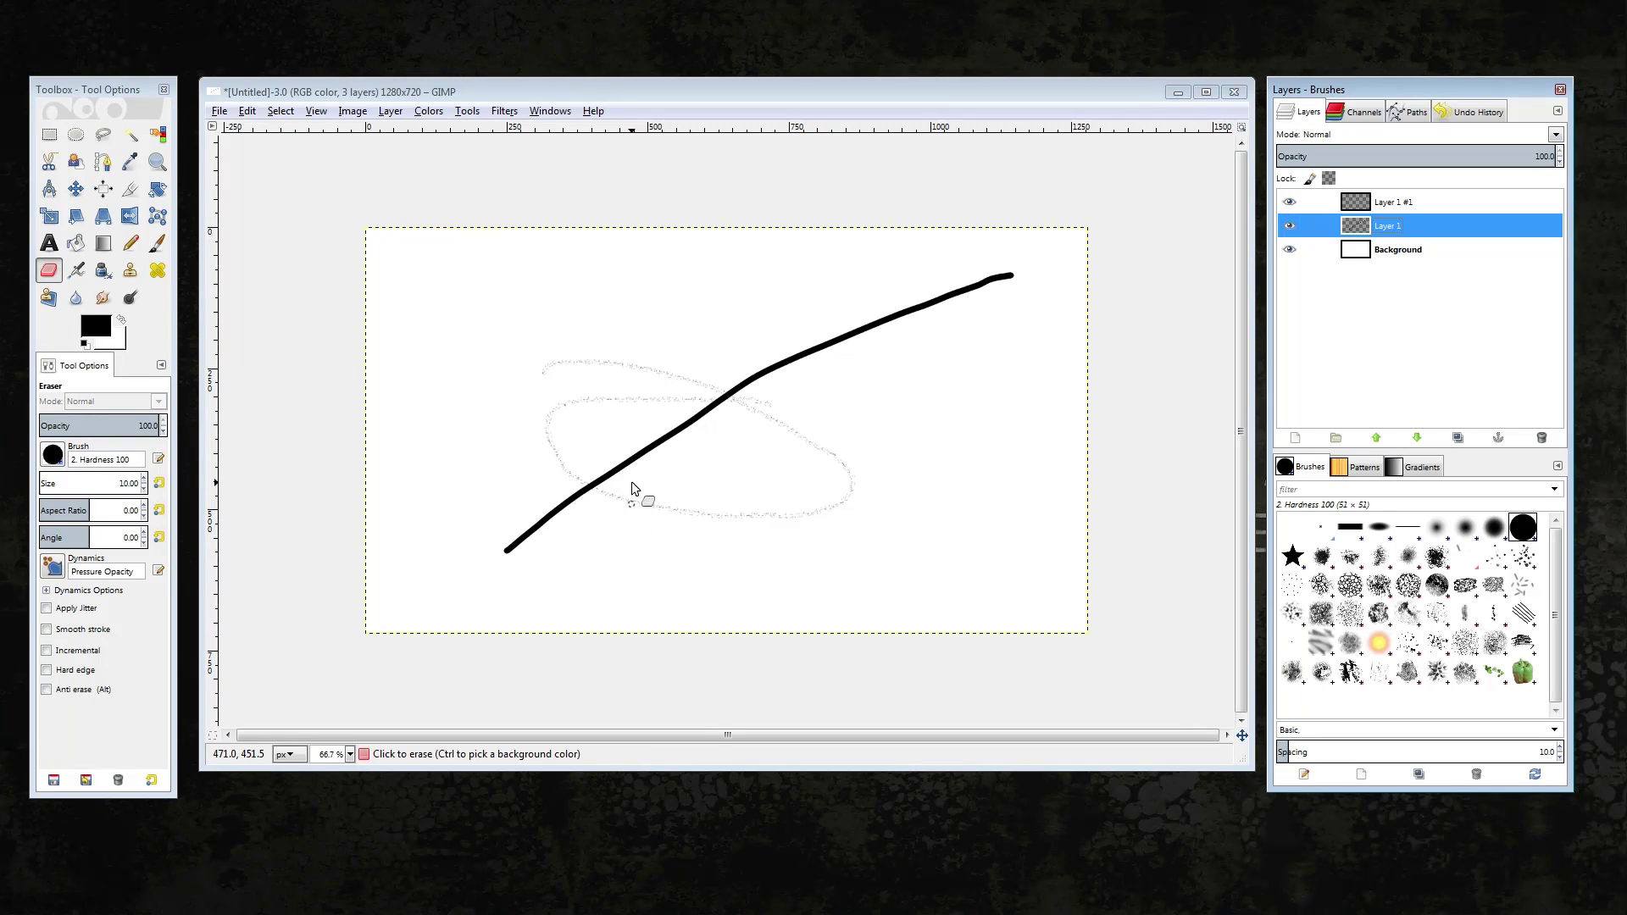
{"action": "left_click", "coordinate": [556, 253]}
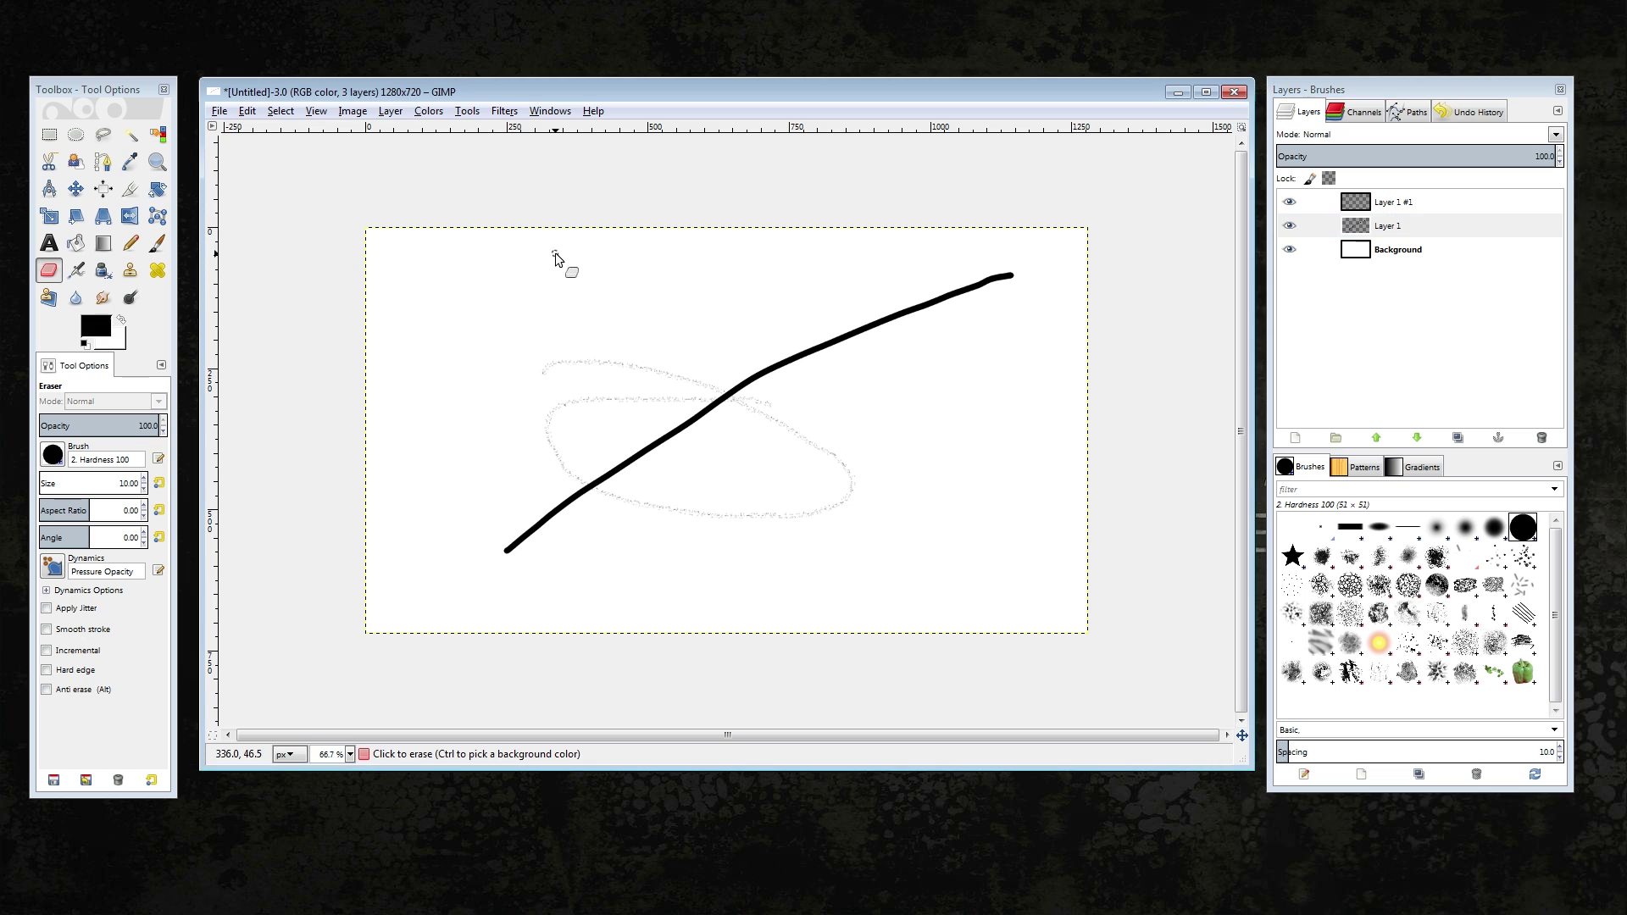
{"action": "left_click", "coordinate": [676, 431]}
{"action": "left_click", "coordinate": [726, 393]}
{"action": "left_click_drag", "start_coordinate": [770, 571], "coordinate": [537, 309]}
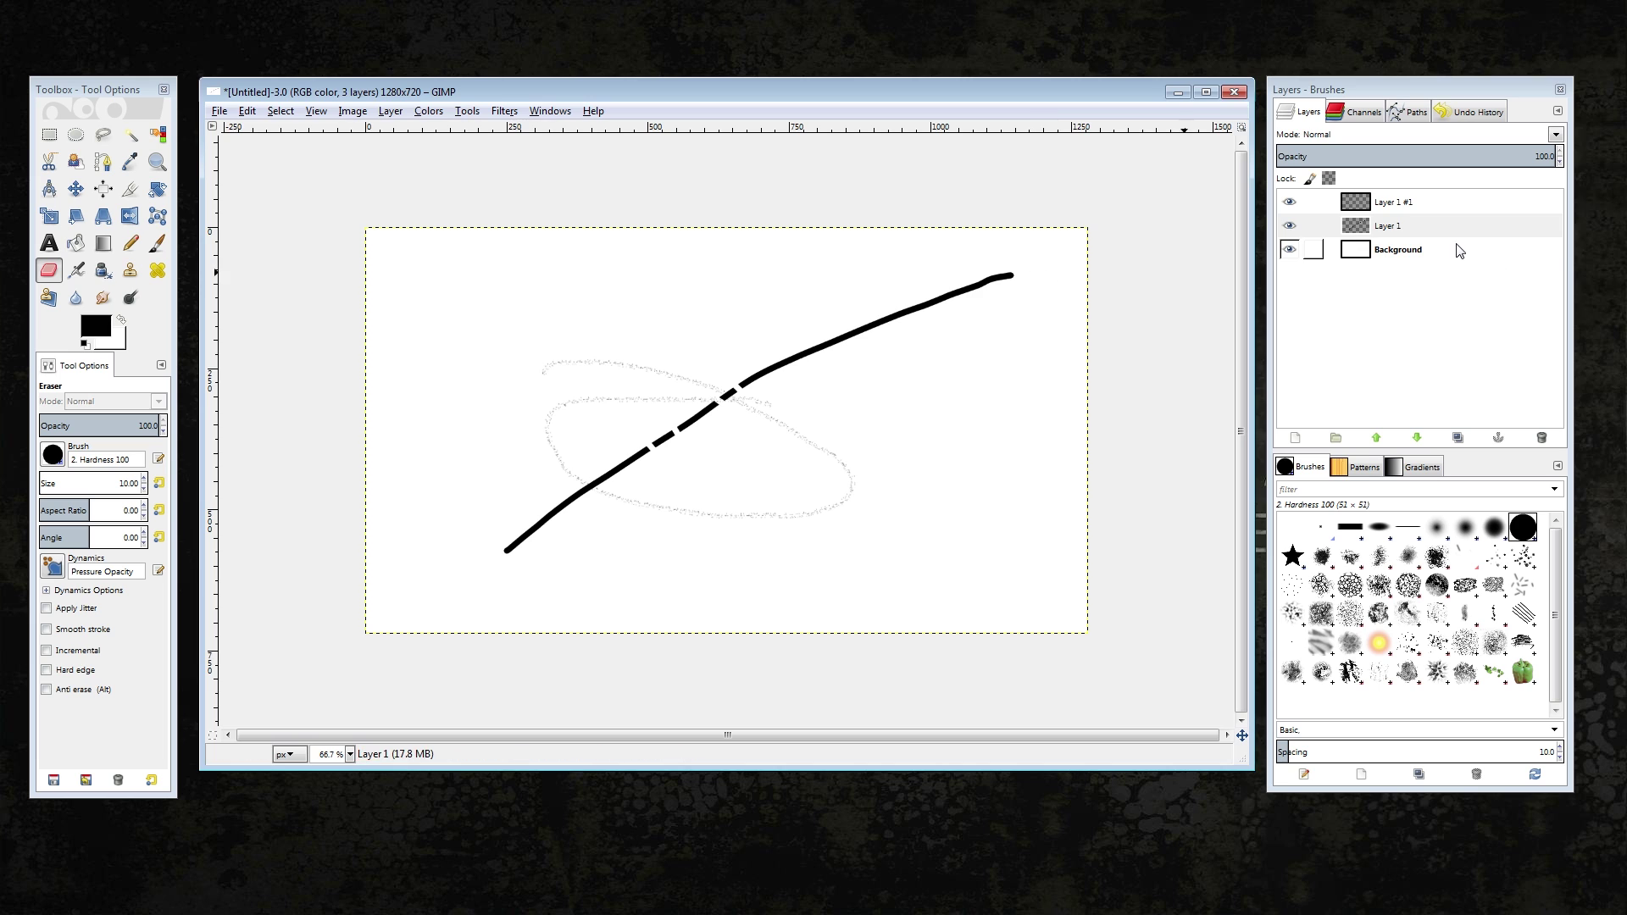
Delete the top layer, Layer 1 #1, containing the confetti stroke
{"action": "left_click", "coordinate": [1394, 250]}
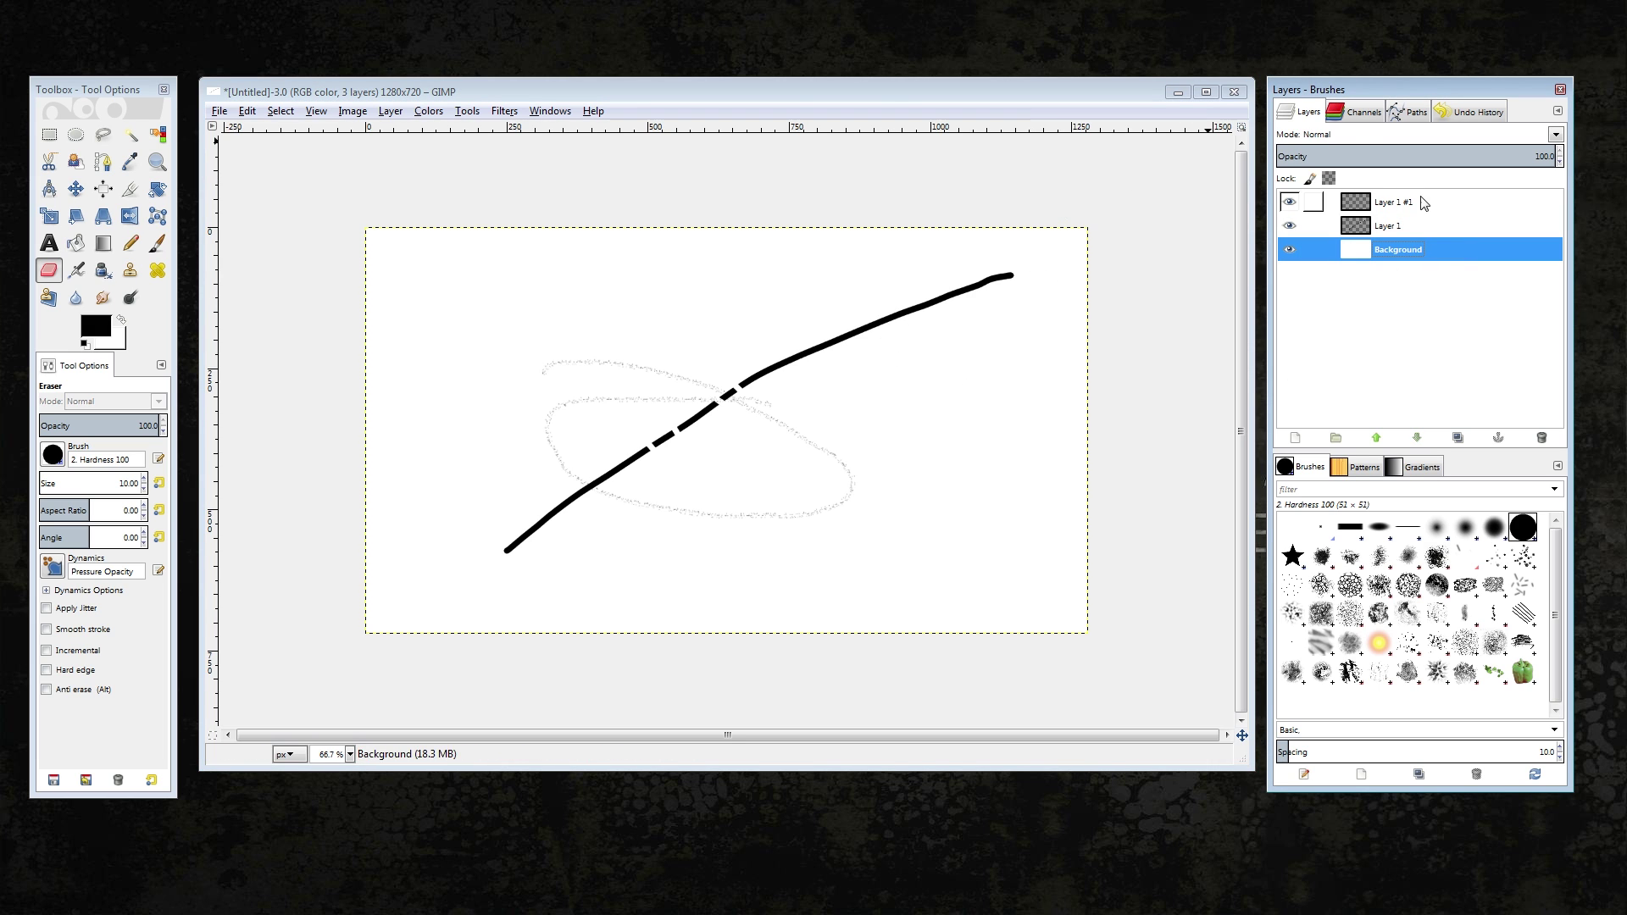
{"action": "left_click", "coordinate": [1394, 201]}
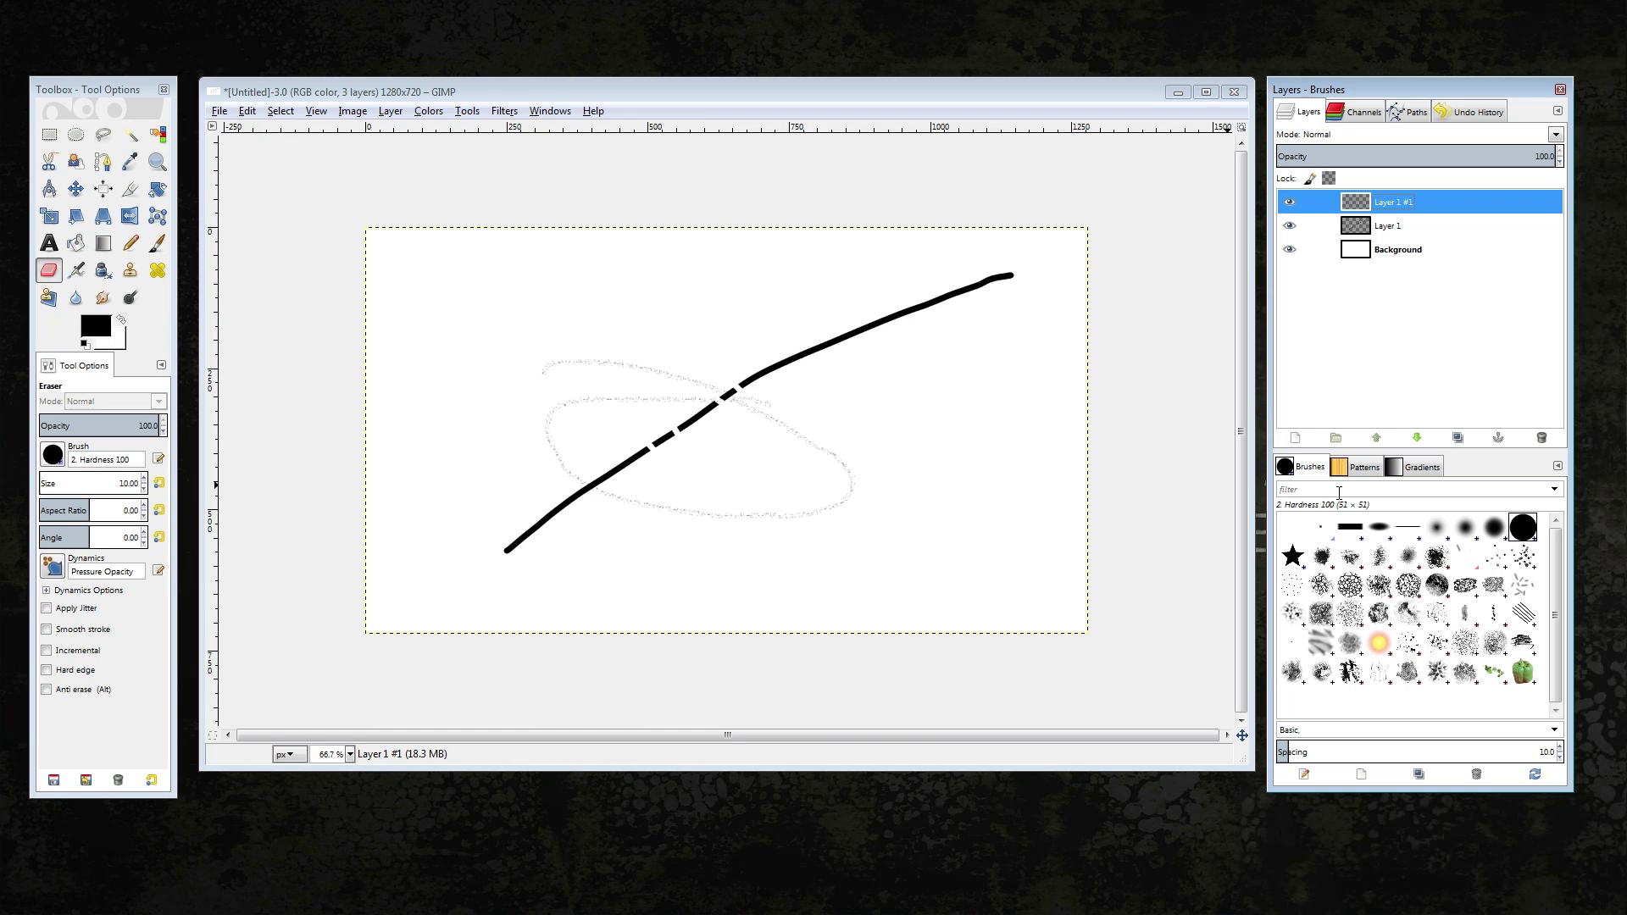
{"action": "left_click", "coordinate": [1541, 439]}
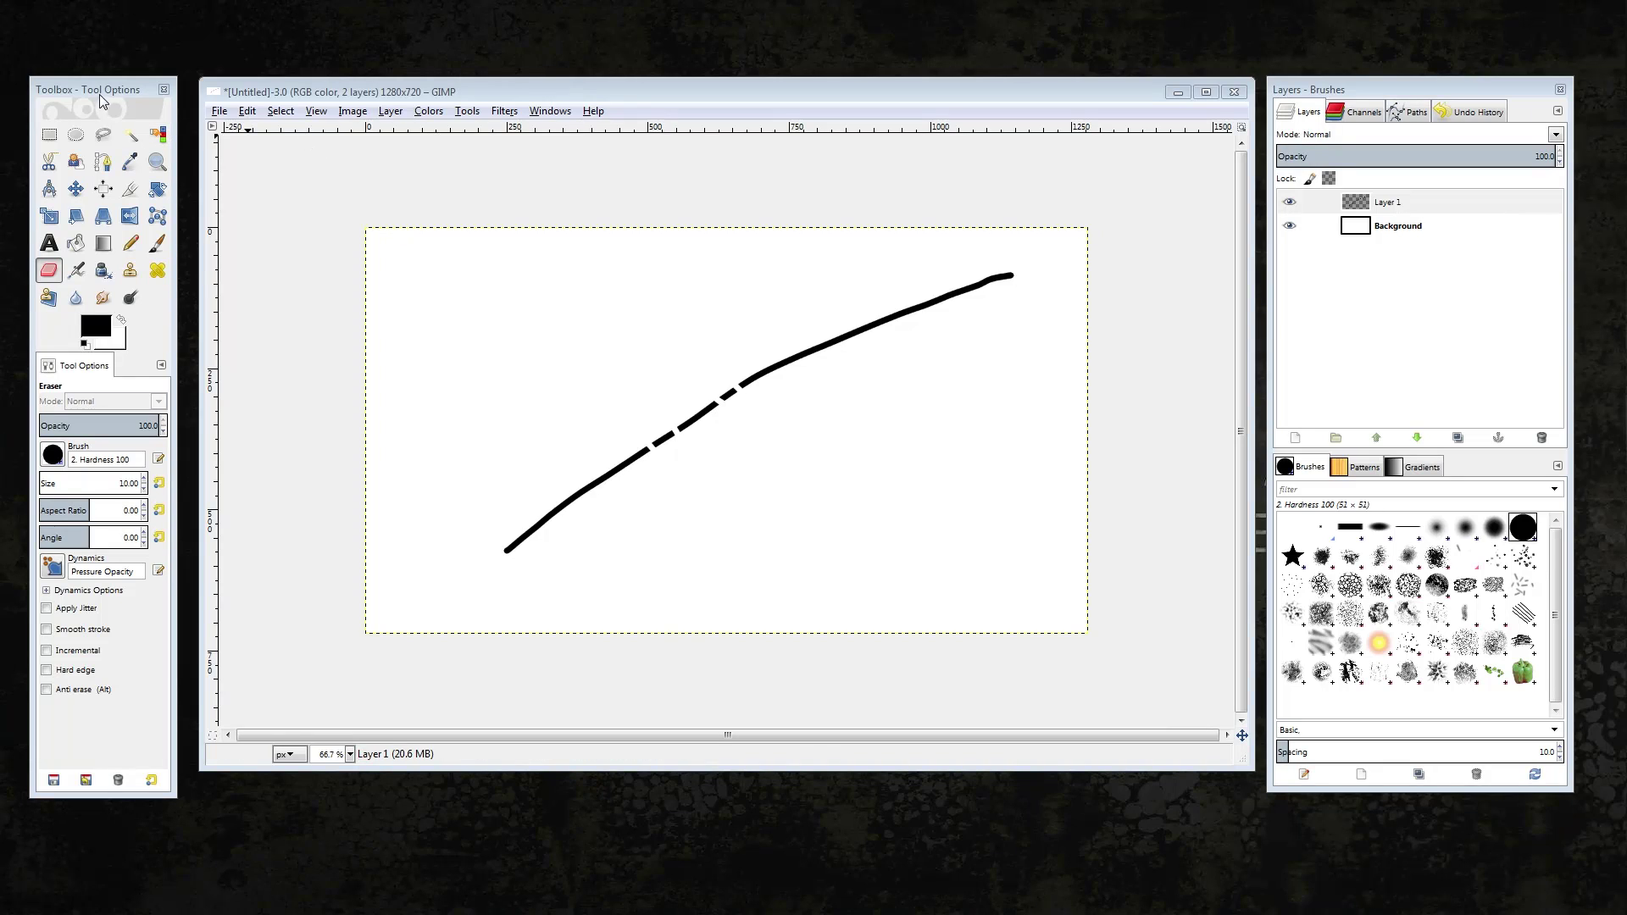
Shift the image window slightly upward and bucket-fill the empty area of Layer 1 with the Pine pattern
{"action": "left_click_drag", "start_coordinate": [272, 95], "coordinate": [267, 72]}
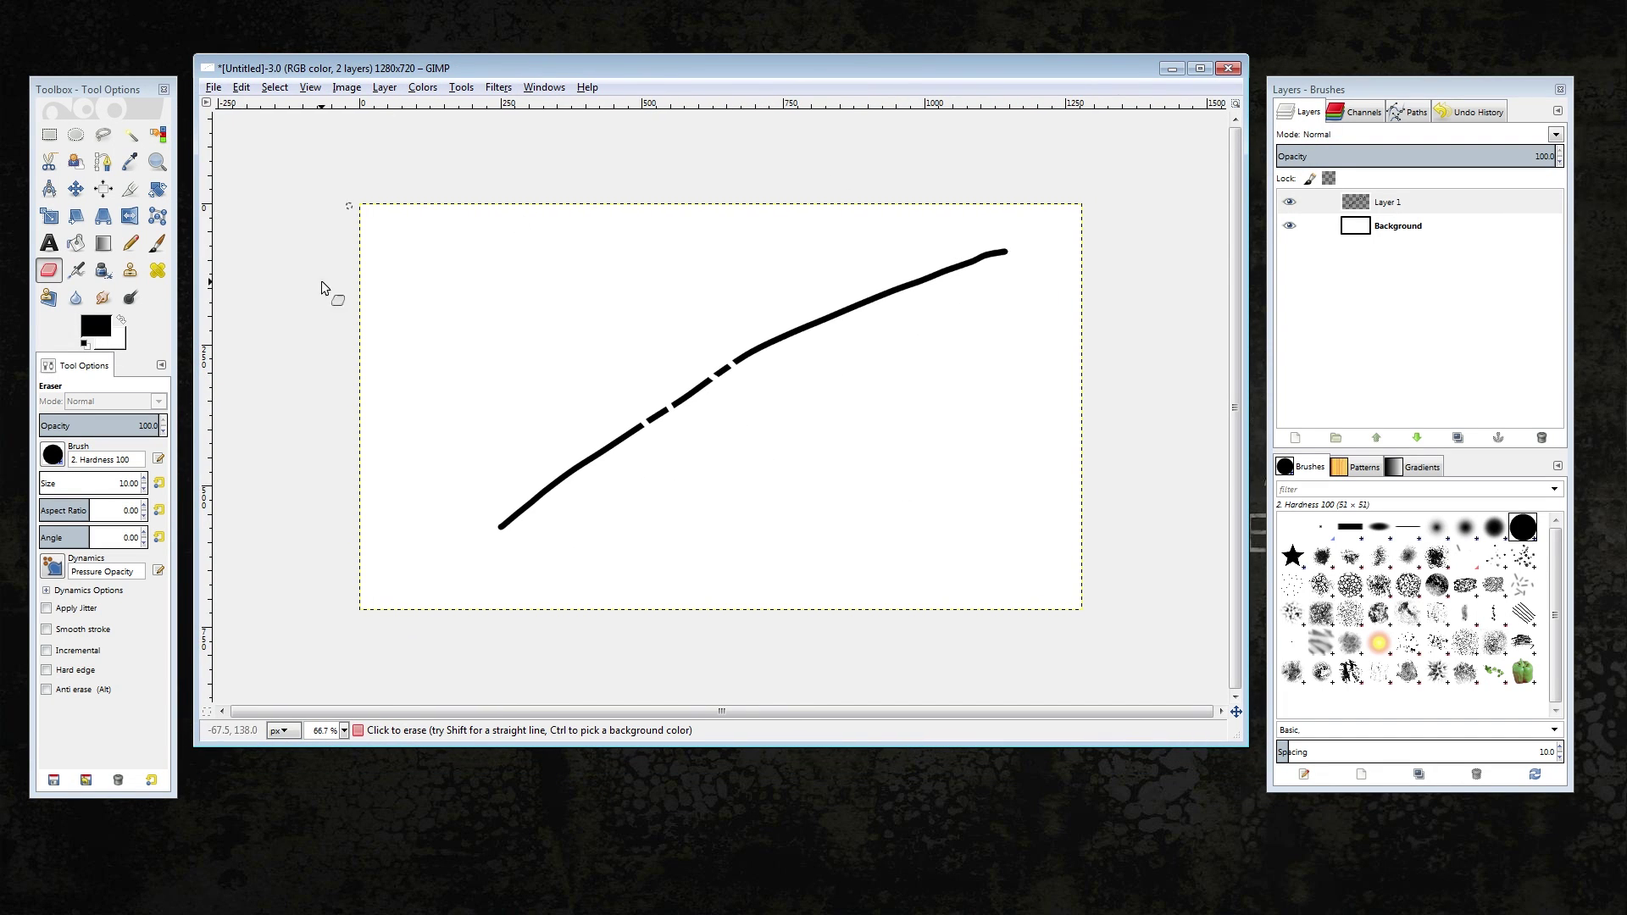
{"action": "left_click", "coordinate": [130, 90]}
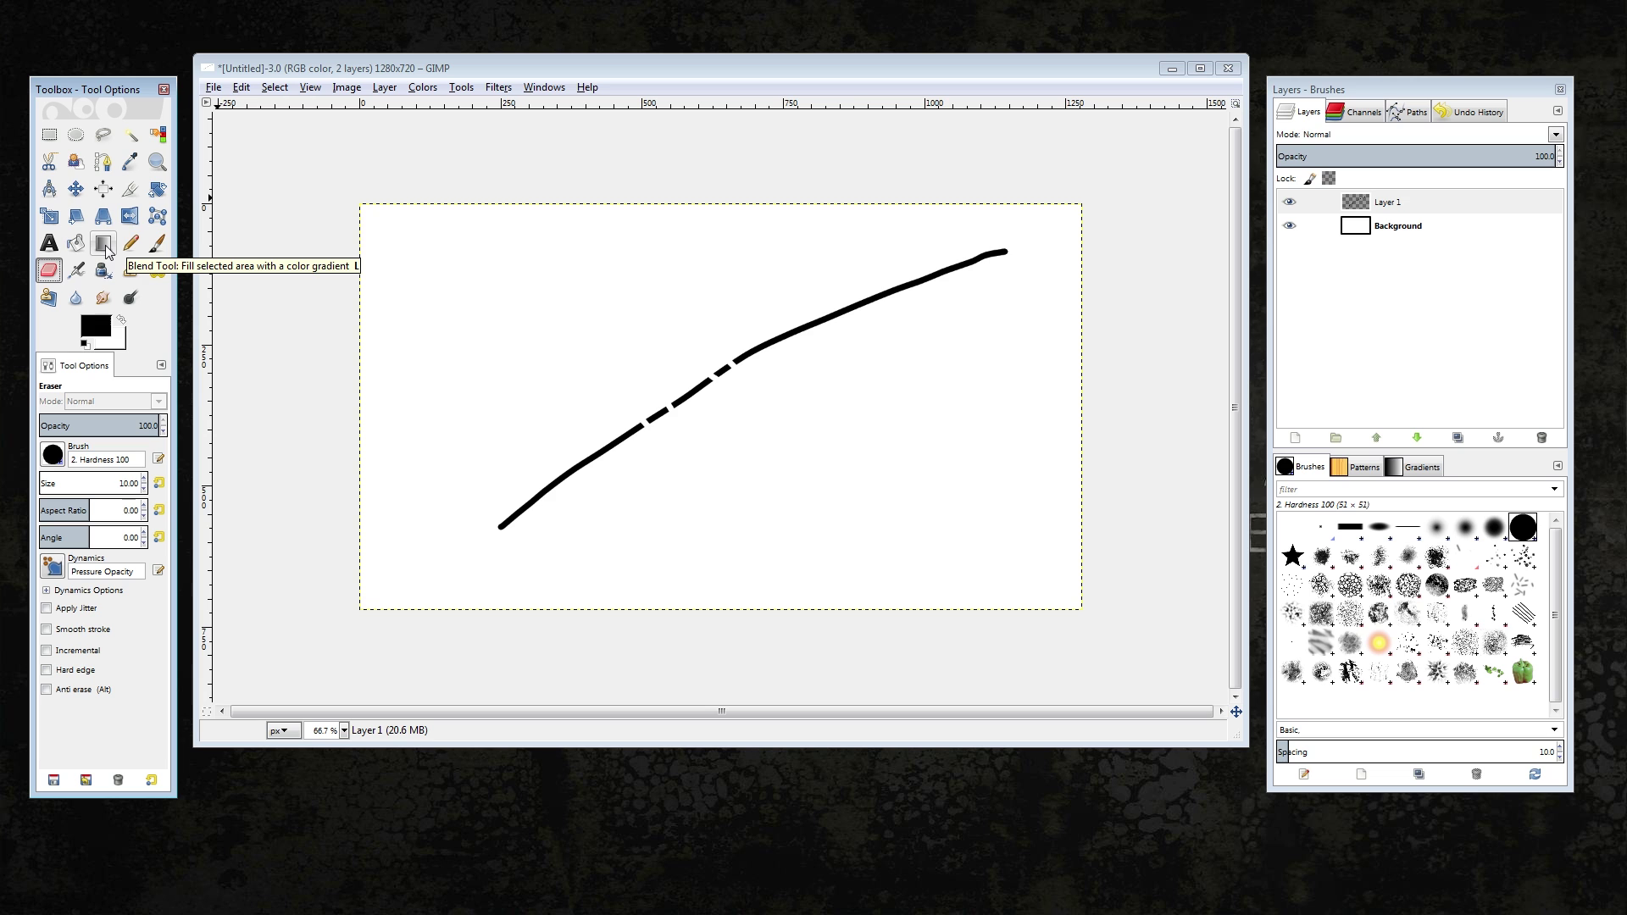
{"action": "left_click", "coordinate": [75, 243]}
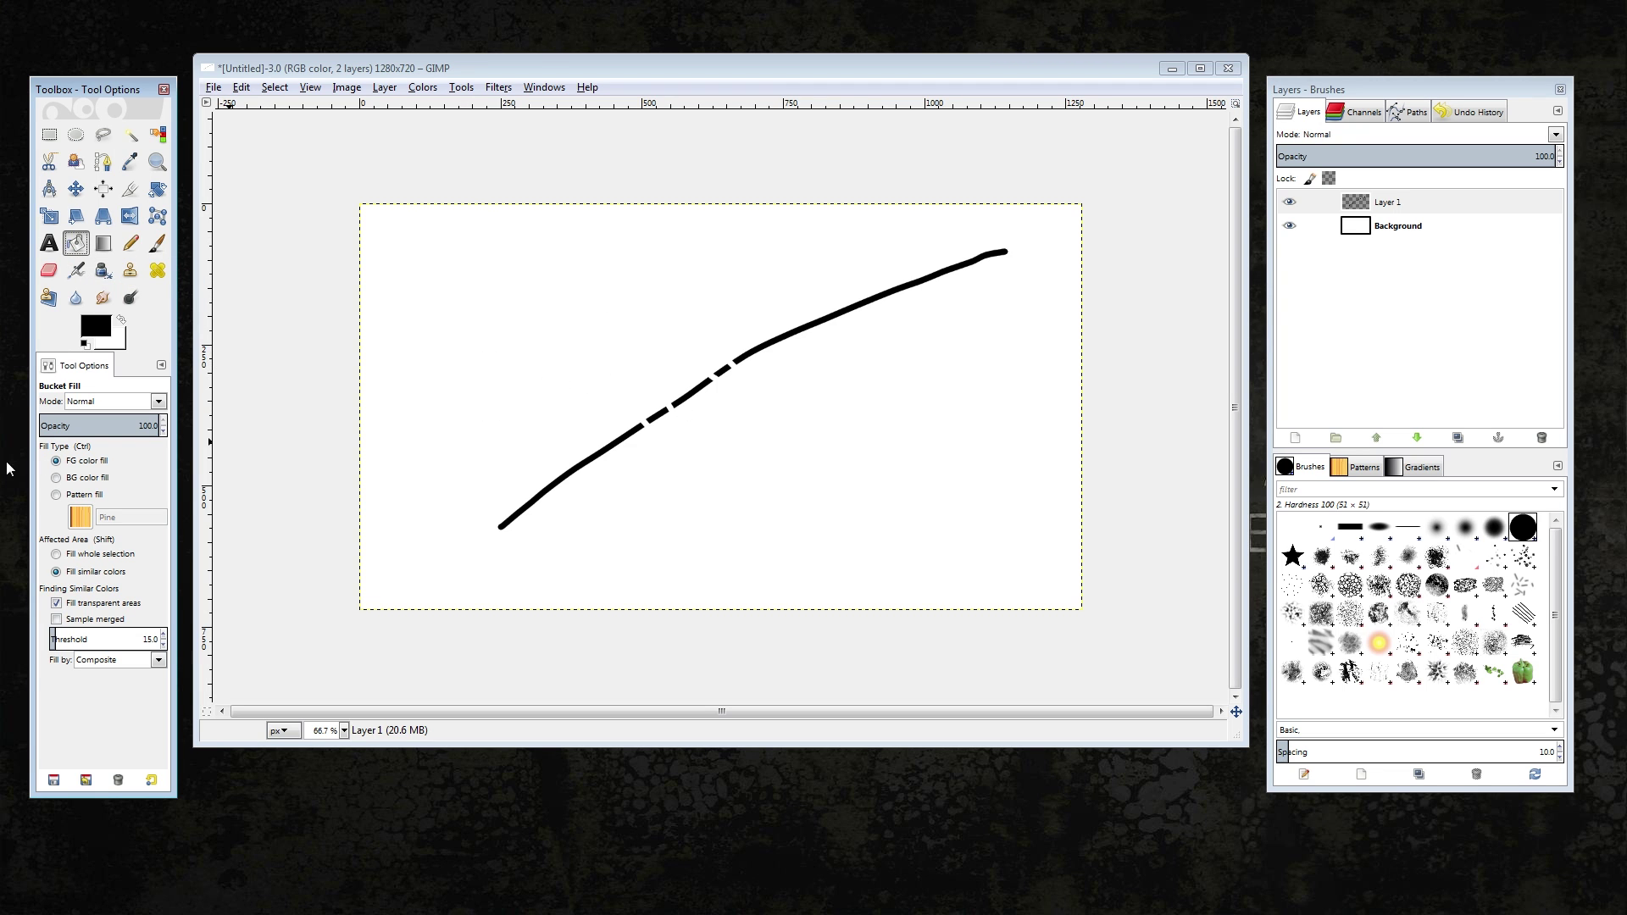
{"action": "left_click", "coordinate": [58, 495]}
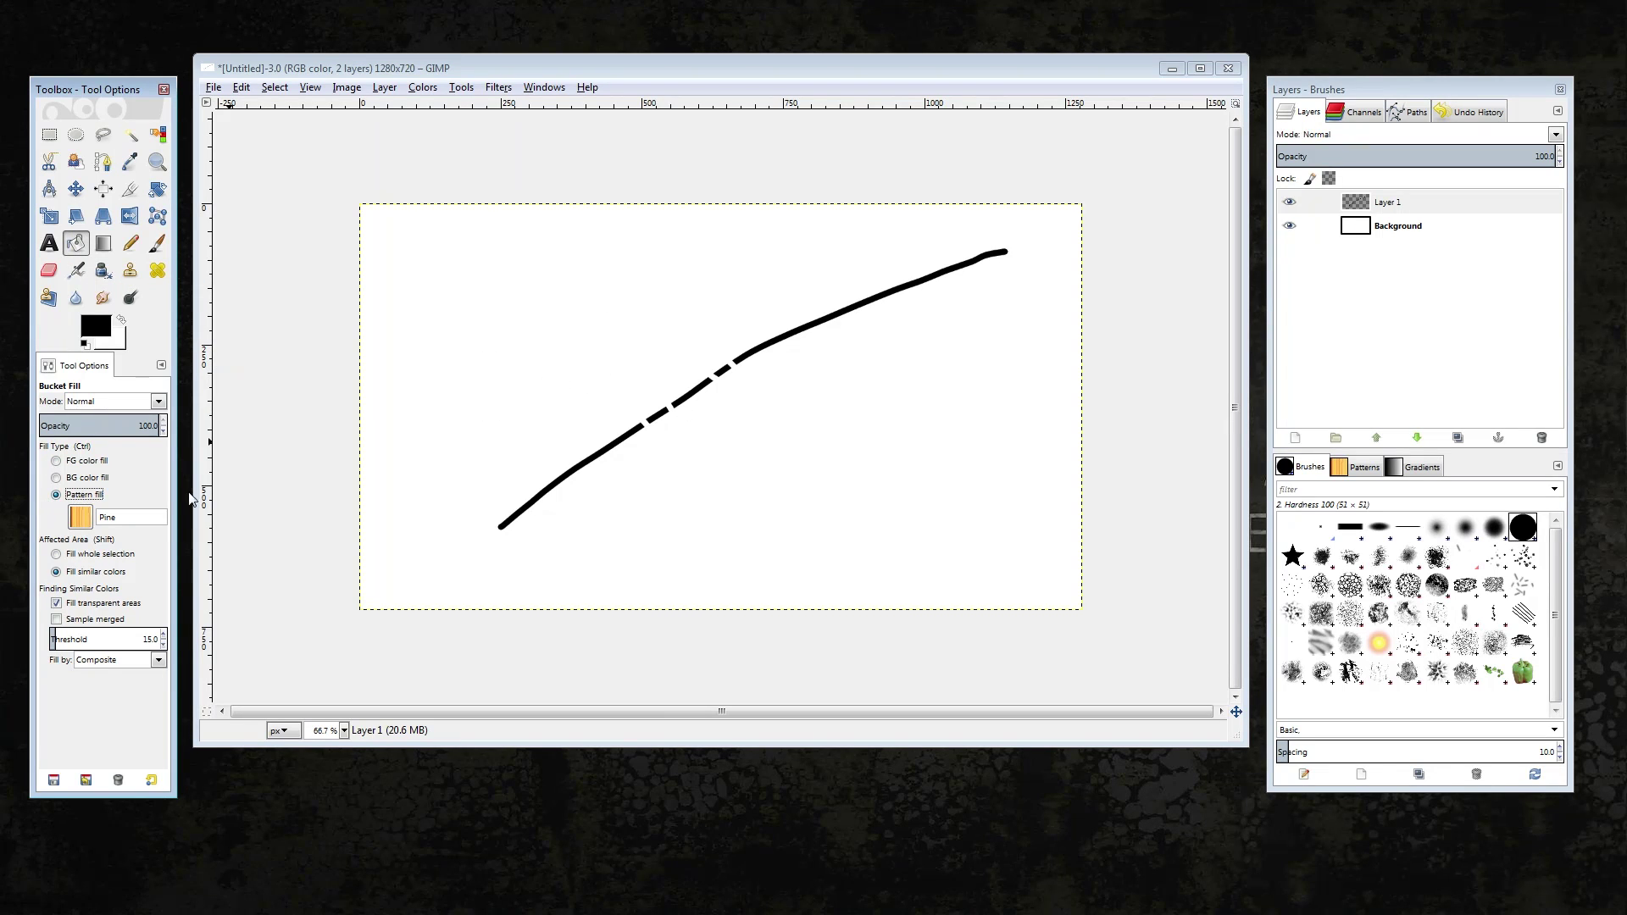
{"action": "left_click", "coordinate": [407, 479]}
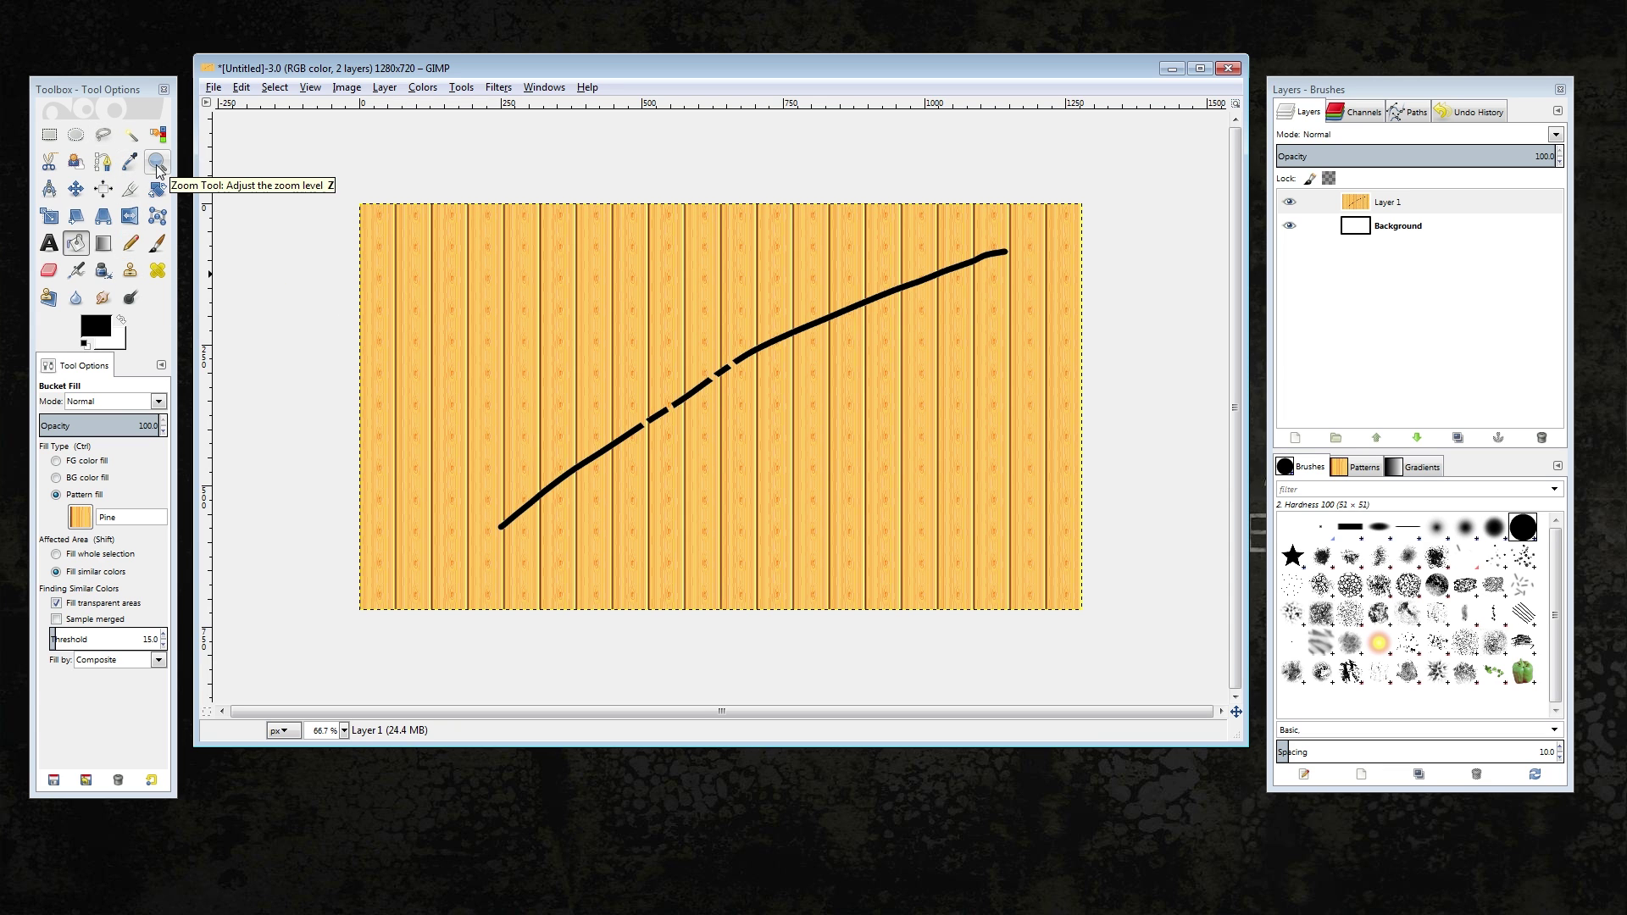
Lighten a small patch of the wood pattern above the black stroke using the Dodge tool on midtones at 200% zoom
{"action": "left_click", "coordinate": [127, 299]}
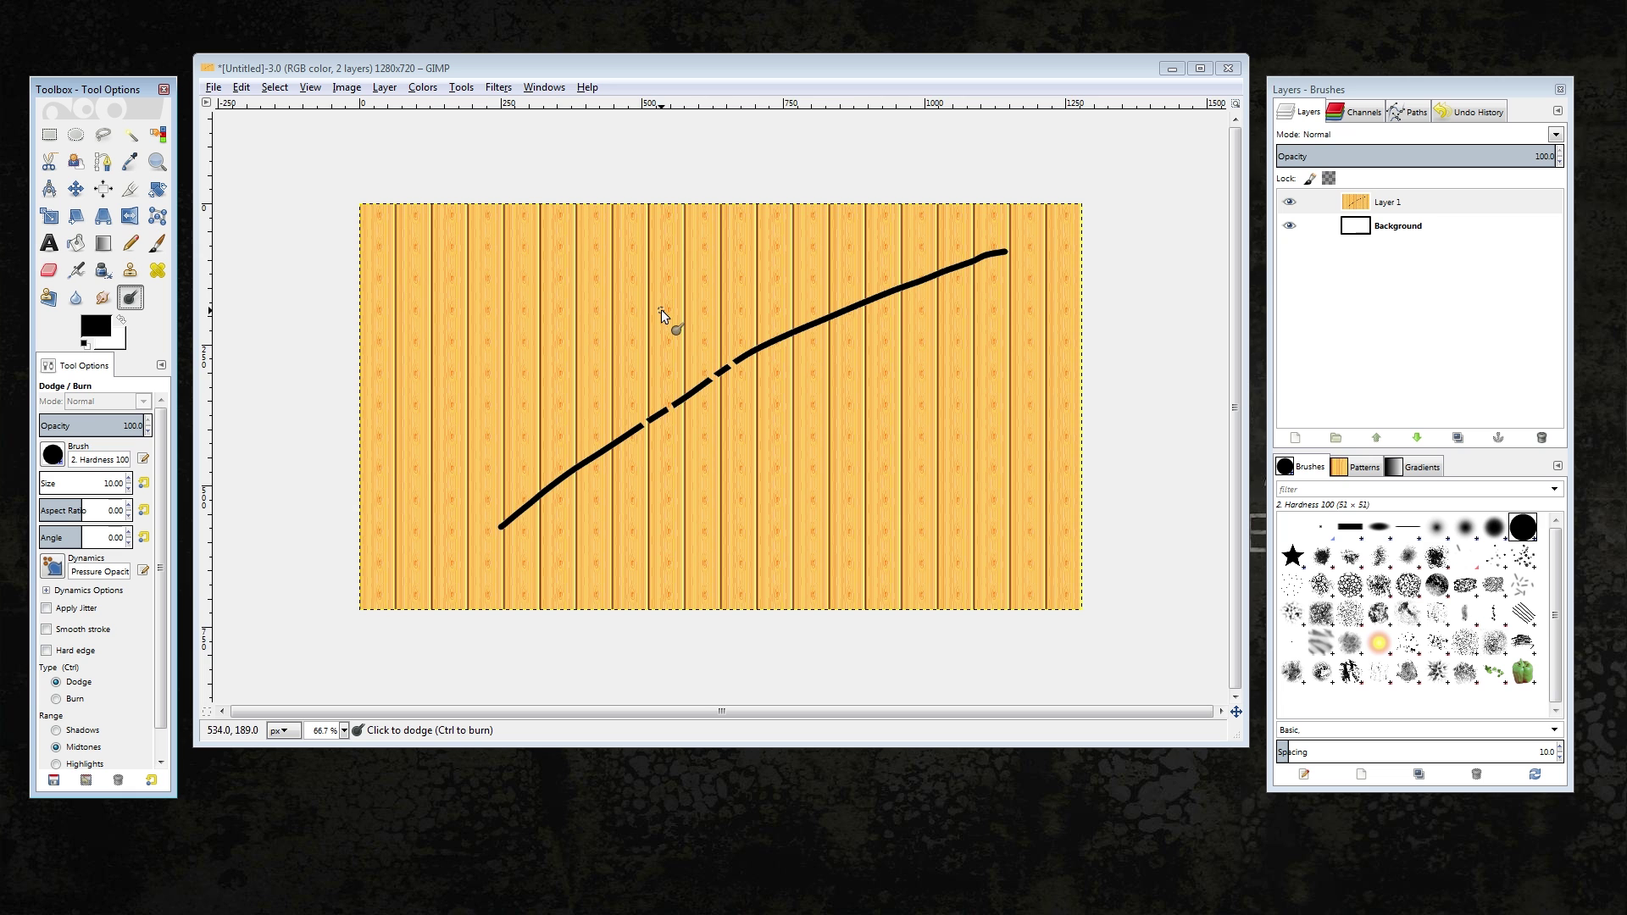
{"action": "key", "text": "2"}
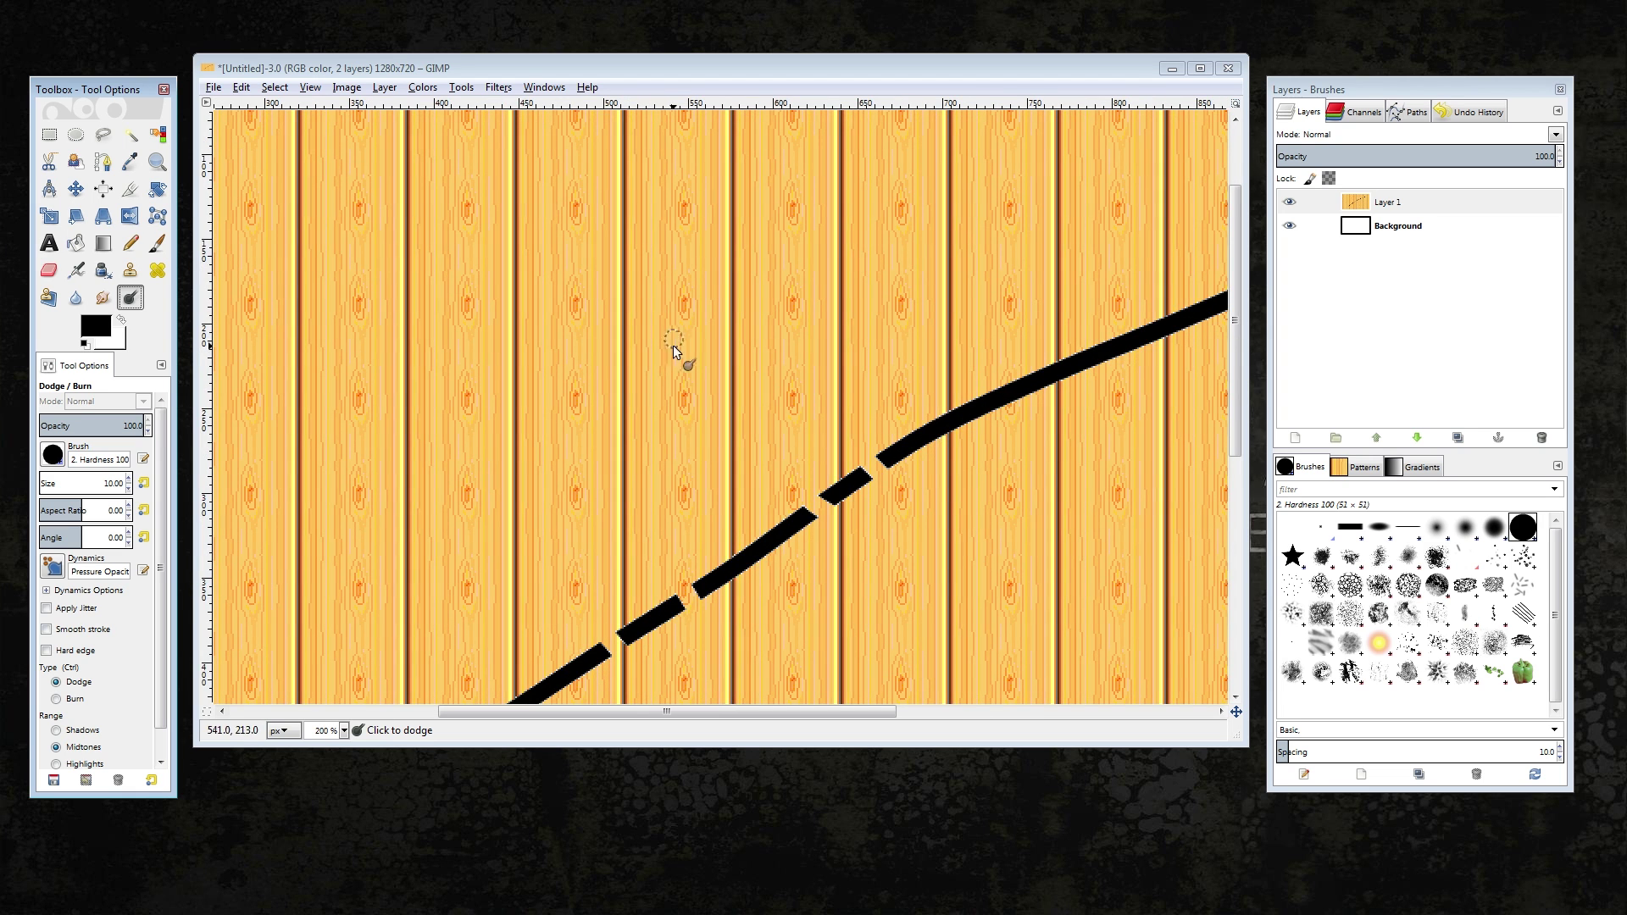
{"action": "left_click", "coordinate": [527, 339]}
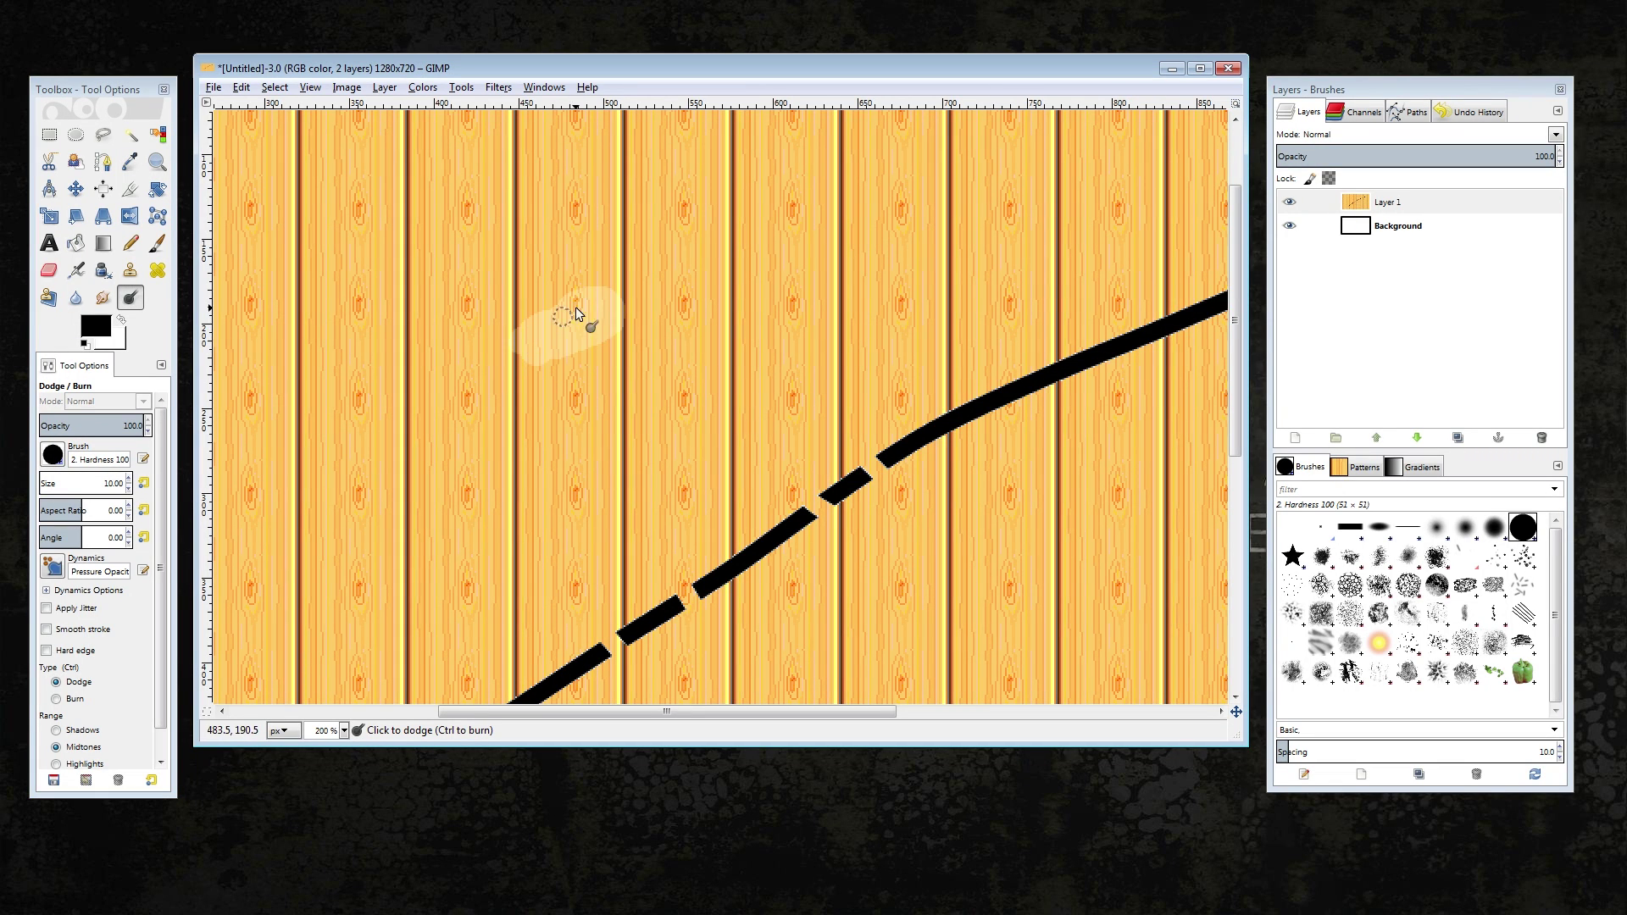
Lighten a second wood patch beside the first with the Dodge tool, extending the light area above the black stroke
{"action": "mouse_move", "coordinate": [577, 312]}
{"action": "left_mouse_down"}
{"action": "mouse_move", "coordinate": [585, 351]}
{"action": "mouse_move", "coordinate": [603, 307]}
{"action": "mouse_move", "coordinate": [578, 290]}
{"action": "mouse_move", "coordinate": [543, 315]}
{"action": "mouse_move", "coordinate": [554, 342]}
{"action": "mouse_move", "coordinate": [602, 349]}
{"action": "mouse_move", "coordinate": [621, 317]}
{"action": "mouse_move", "coordinate": [608, 278]}
{"action": "mouse_move", "coordinate": [591, 283]}
{"action": "mouse_move", "coordinate": [606, 320]}
{"action": "mouse_move", "coordinate": [672, 292]}
{"action": "mouse_move", "coordinate": [649, 288]}
{"action": "mouse_move", "coordinate": [683, 316]}
{"action": "left_mouse_up"}
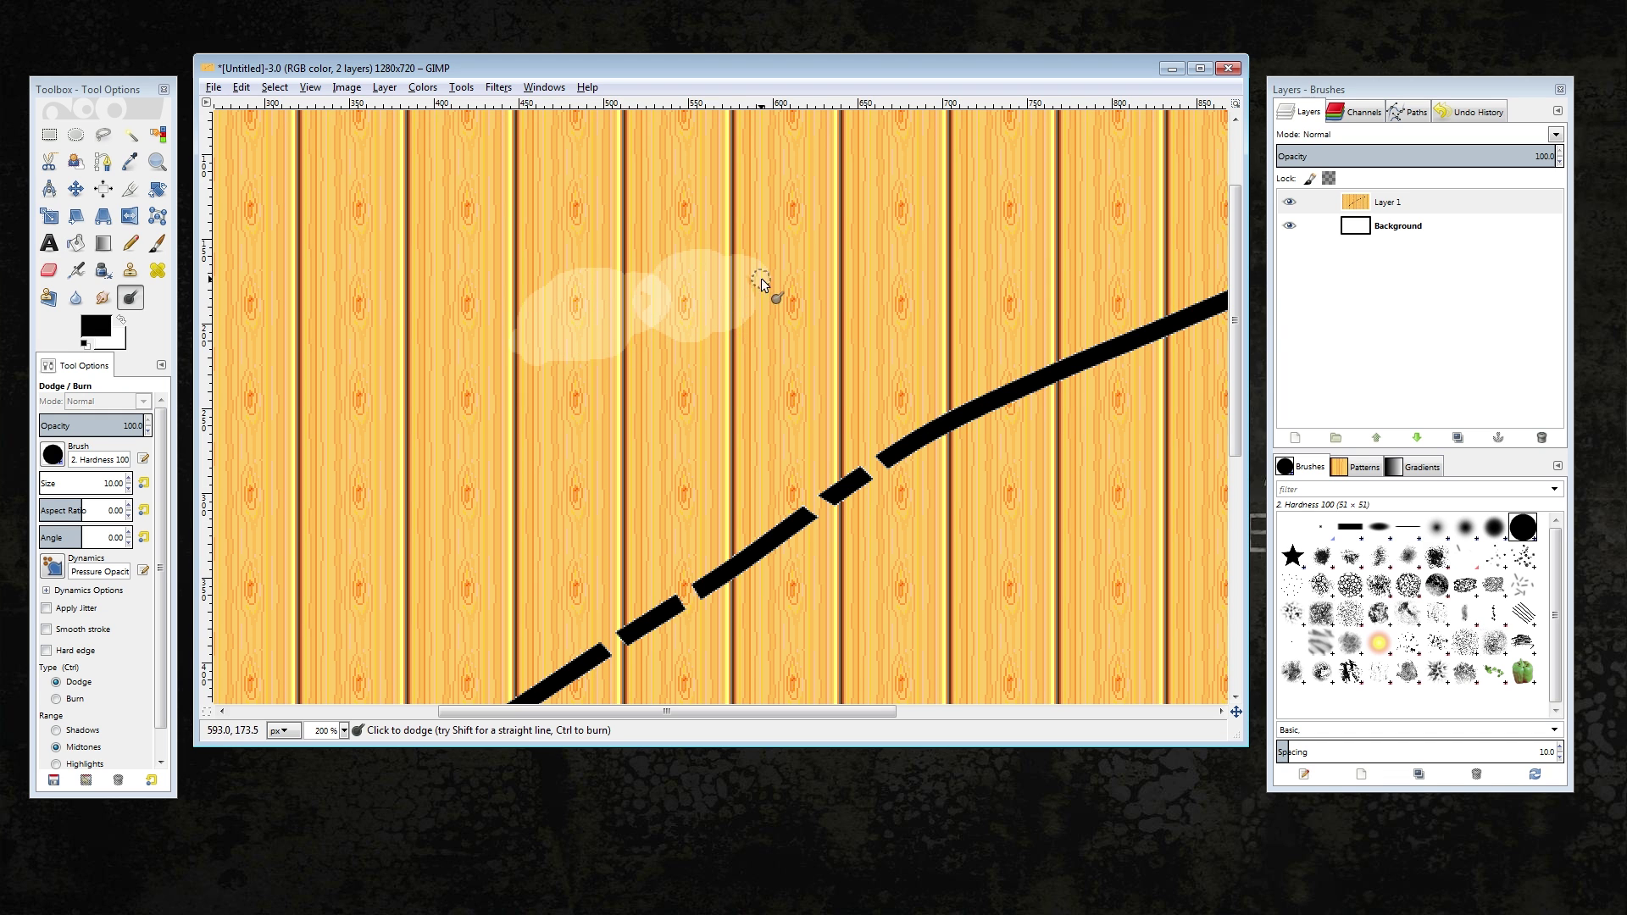
{"action": "scroll", "coordinate": [637, 310], "scroll_direction": "down", "scroll_amount": 3}
{"action": "scroll", "coordinate": [632, 310], "scroll_direction": "up", "scroll_amount": 2}
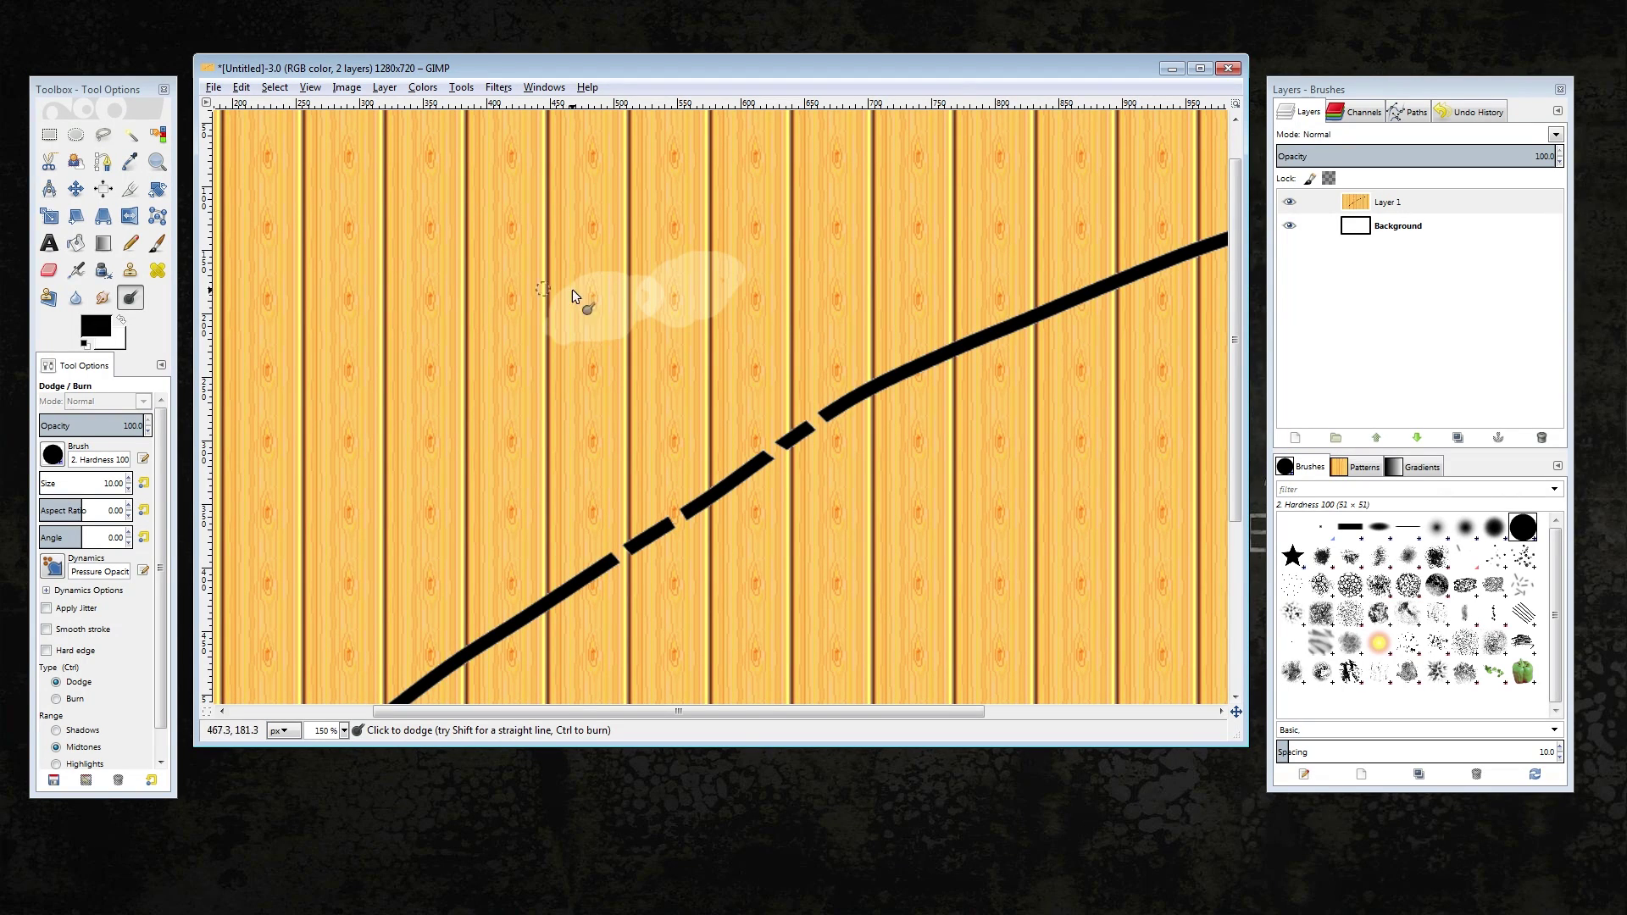
{"action": "left_click", "coordinate": [130, 300]}
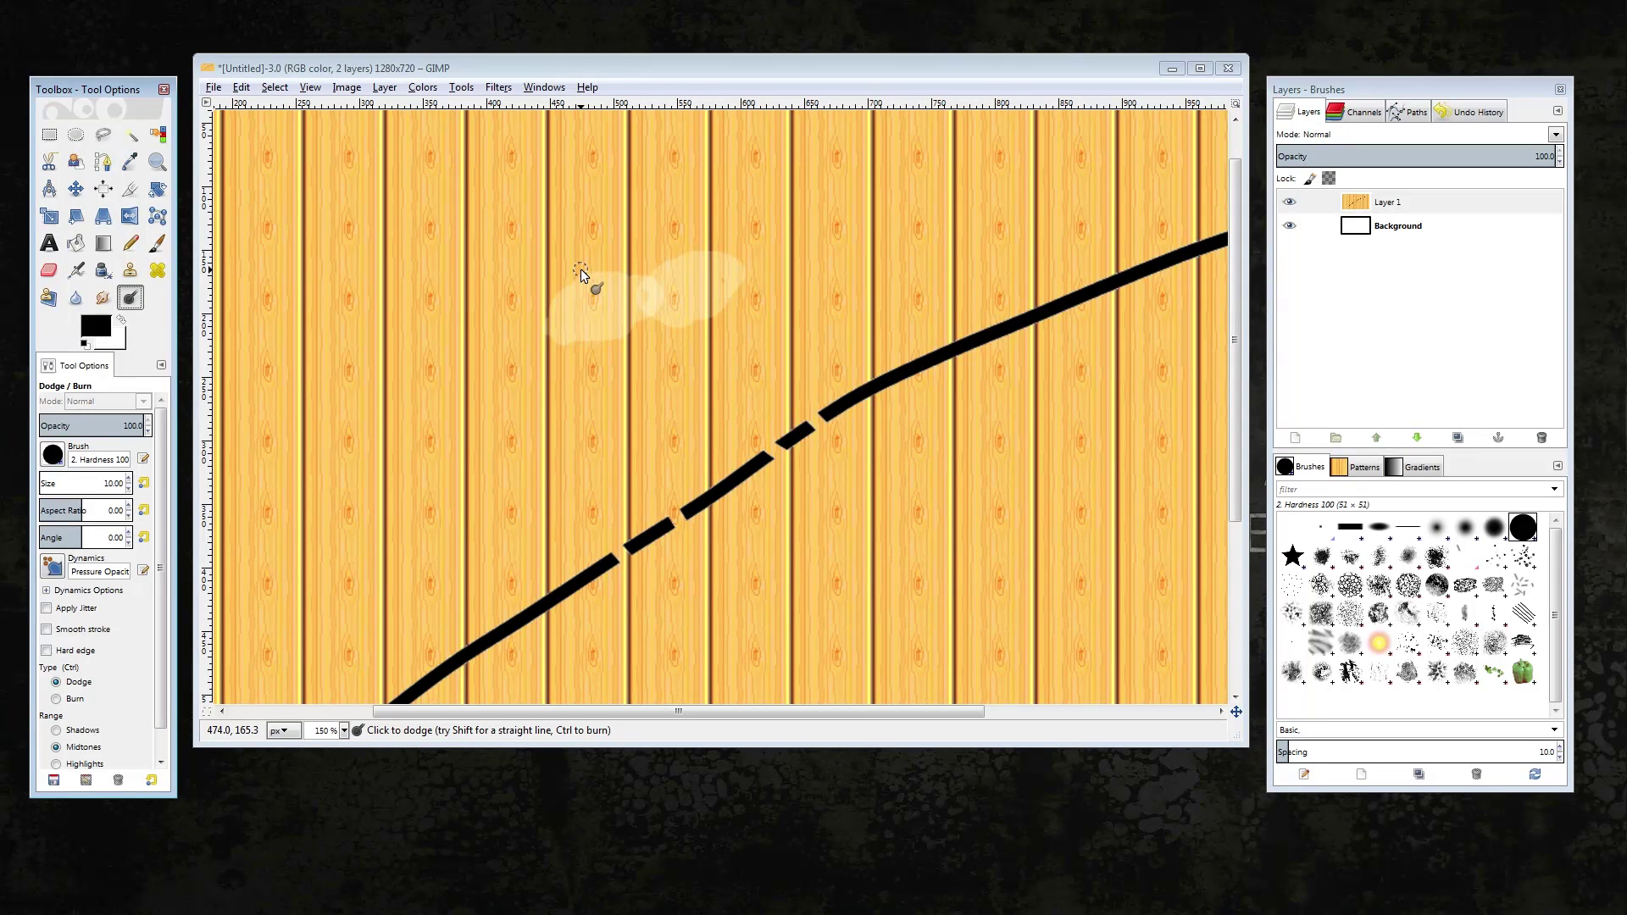
{"action": "scroll", "coordinate": [581, 267], "scroll_direction": "down", "scroll_amount": 3}
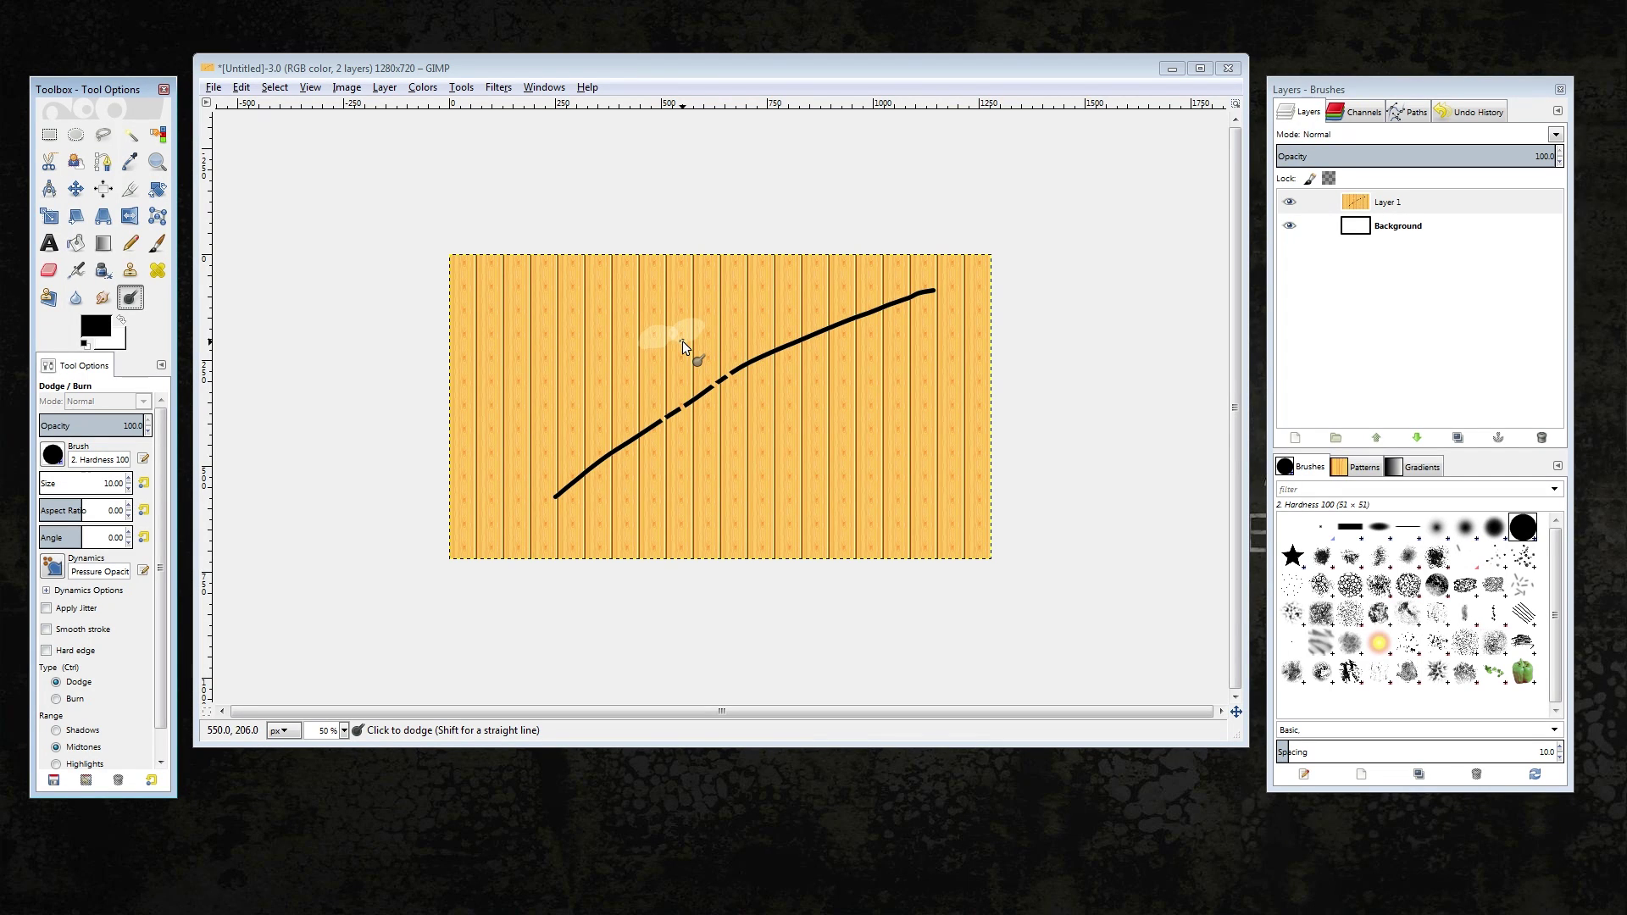
Restore the Toolbox - Tool Options dock from the recently closed docks
{"action": "left_click", "coordinate": [545, 88]}
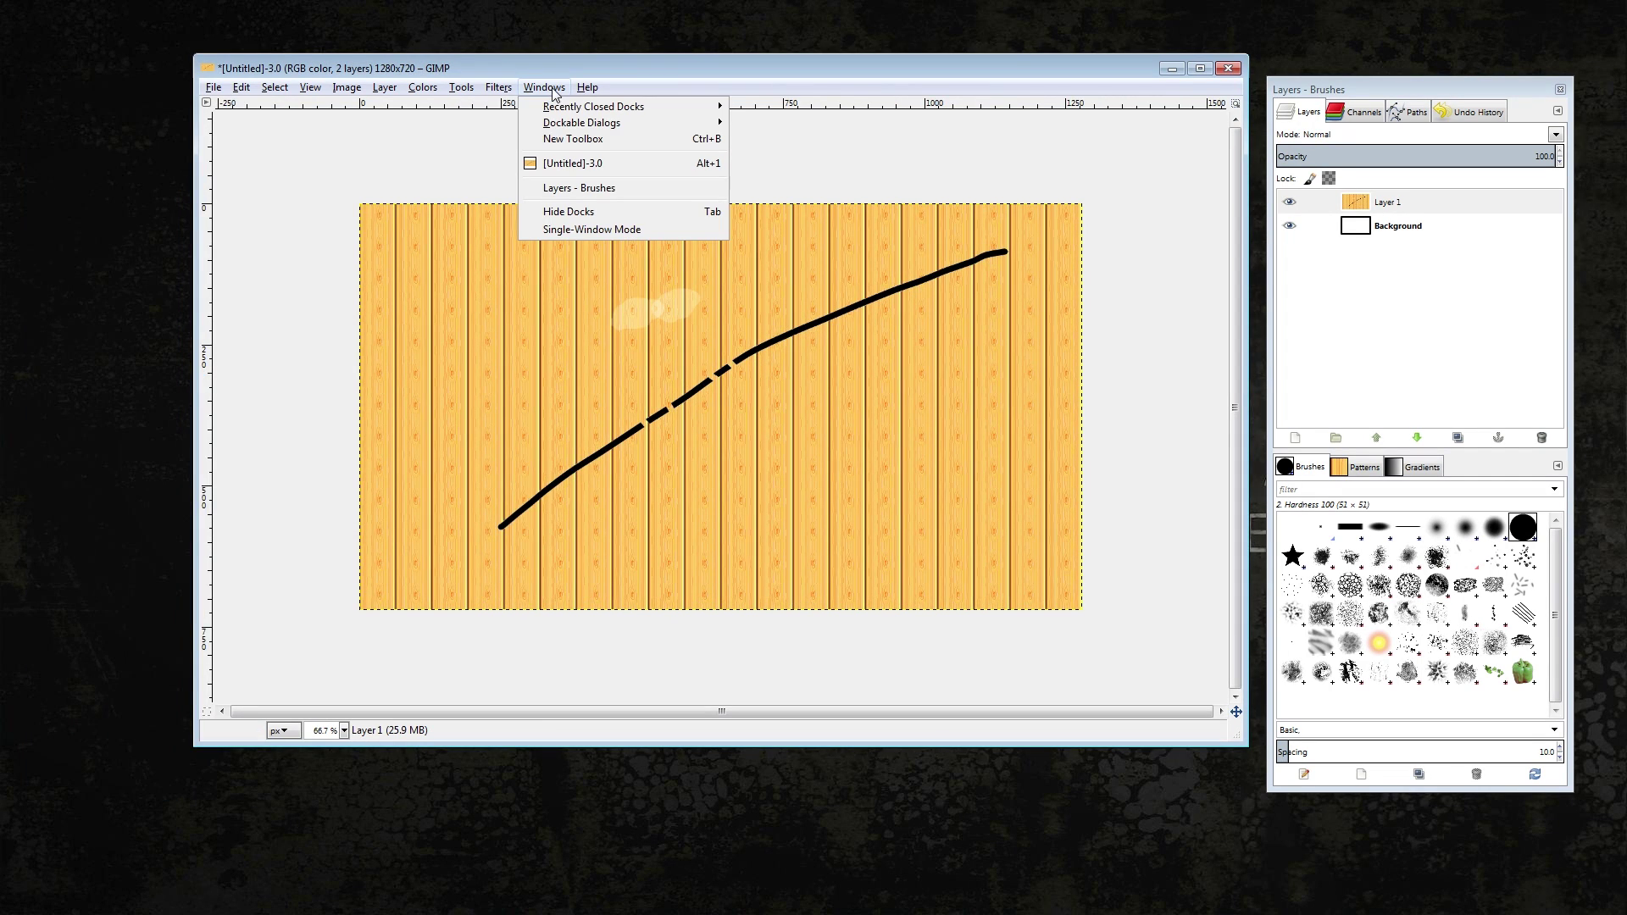
{"action": "mouse_move", "coordinate": [559, 105]}
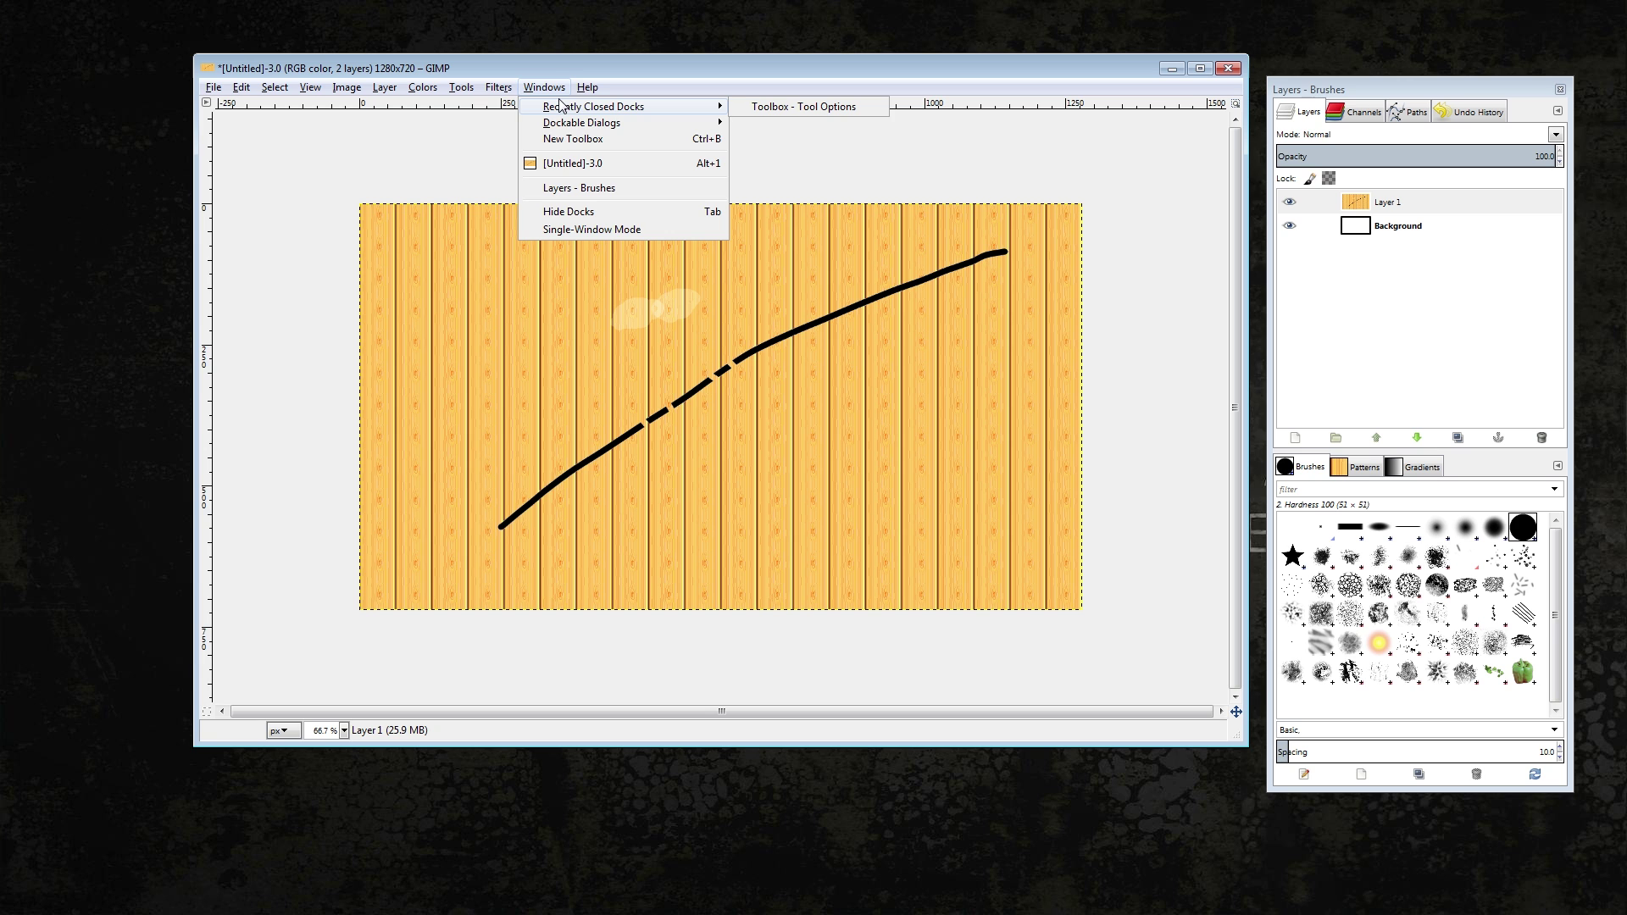
{"action": "left_click", "coordinate": [542, 139]}
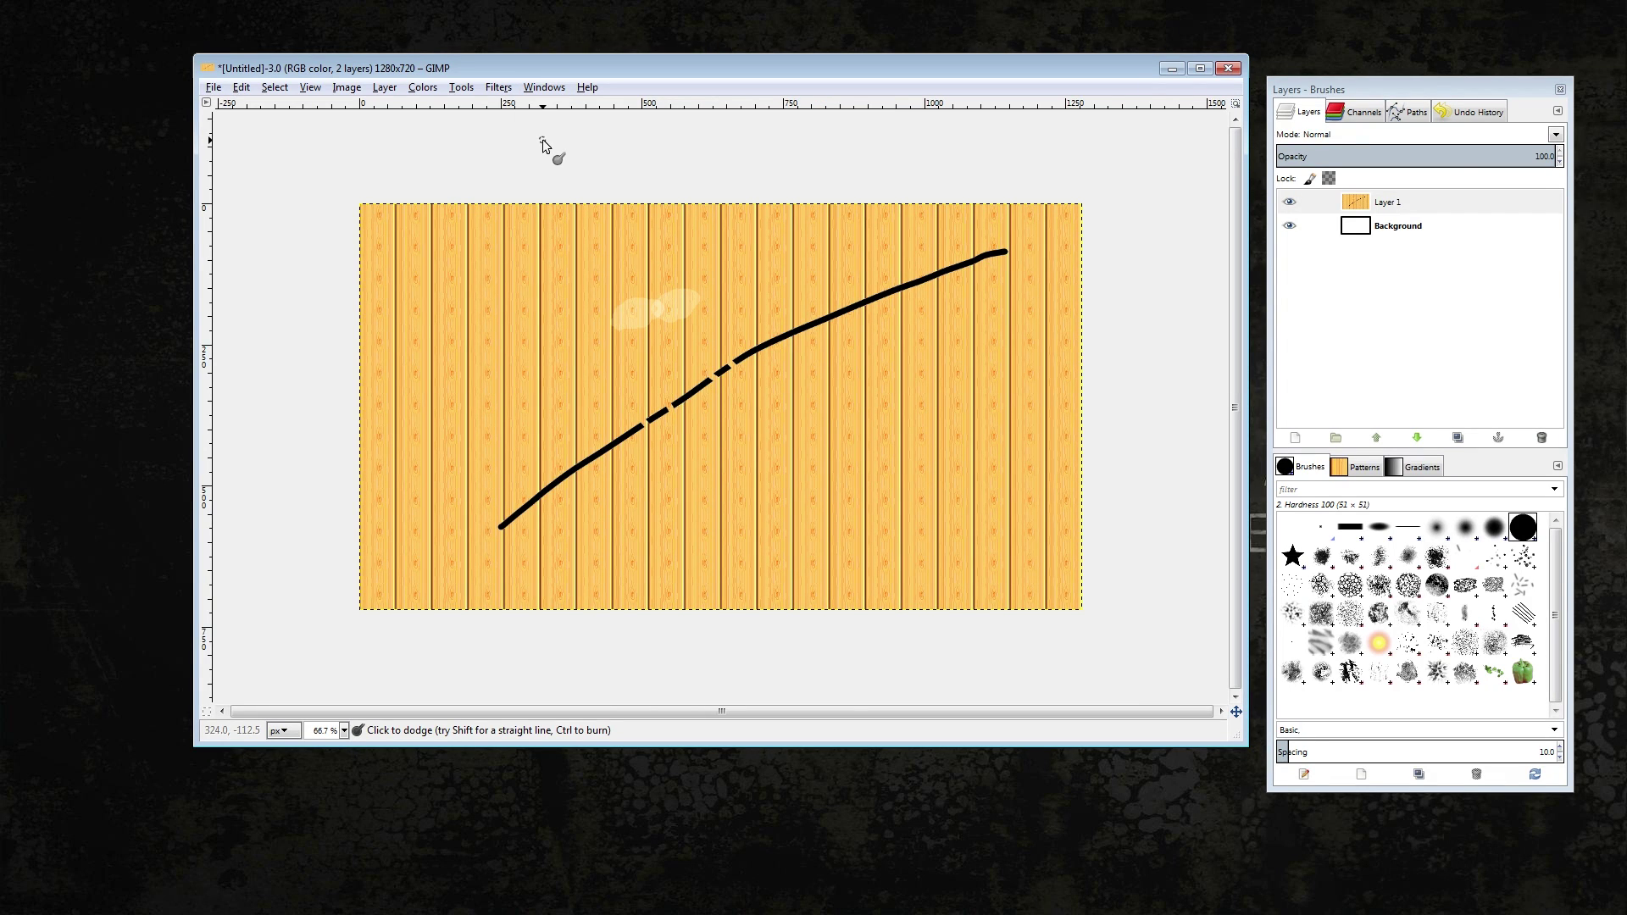
{"action": "left_click", "coordinate": [544, 88]}
{"action": "mouse_move", "coordinate": [553, 111]}
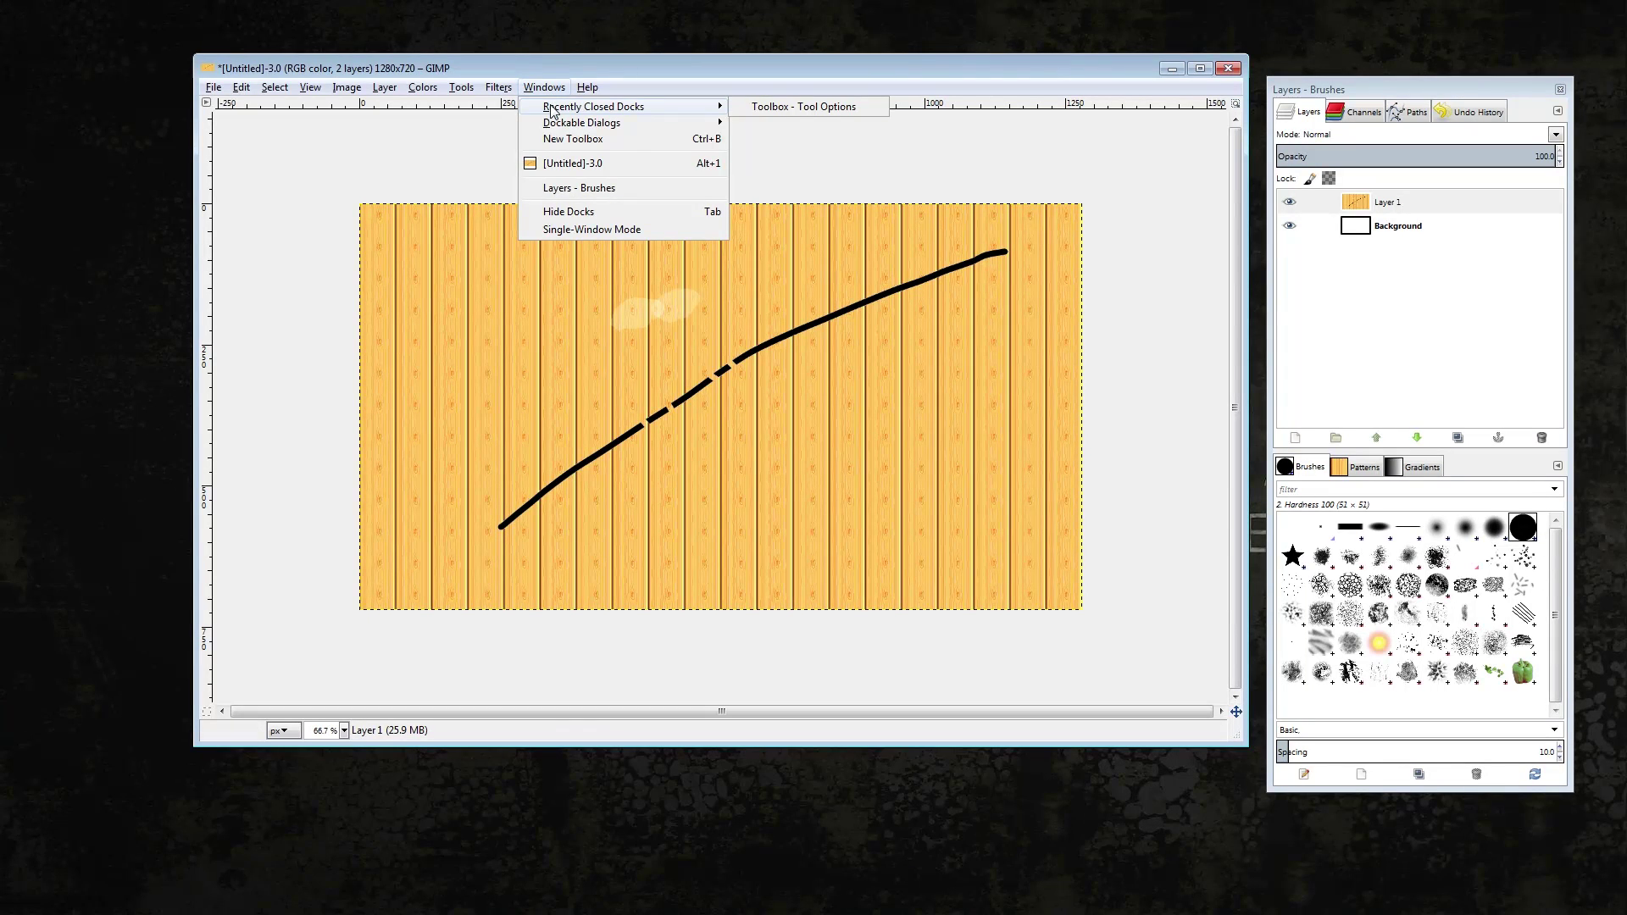
{"action": "left_click", "coordinate": [780, 117]}
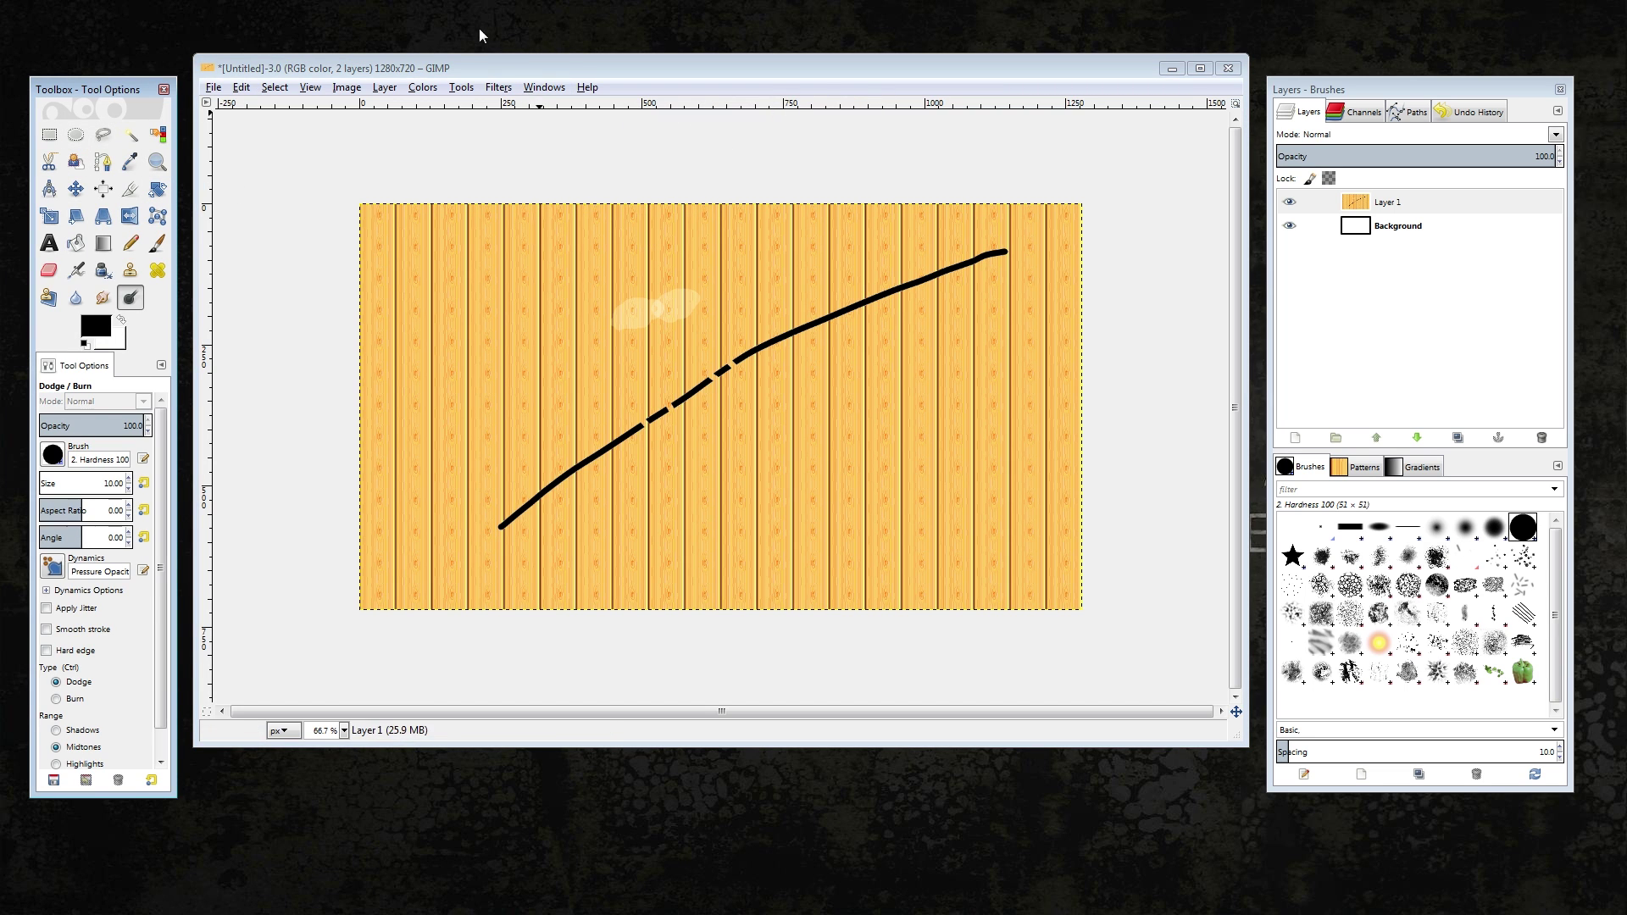
{"action": "left_click", "coordinate": [546, 87]}
{"action": "key", "text": "Escape"}
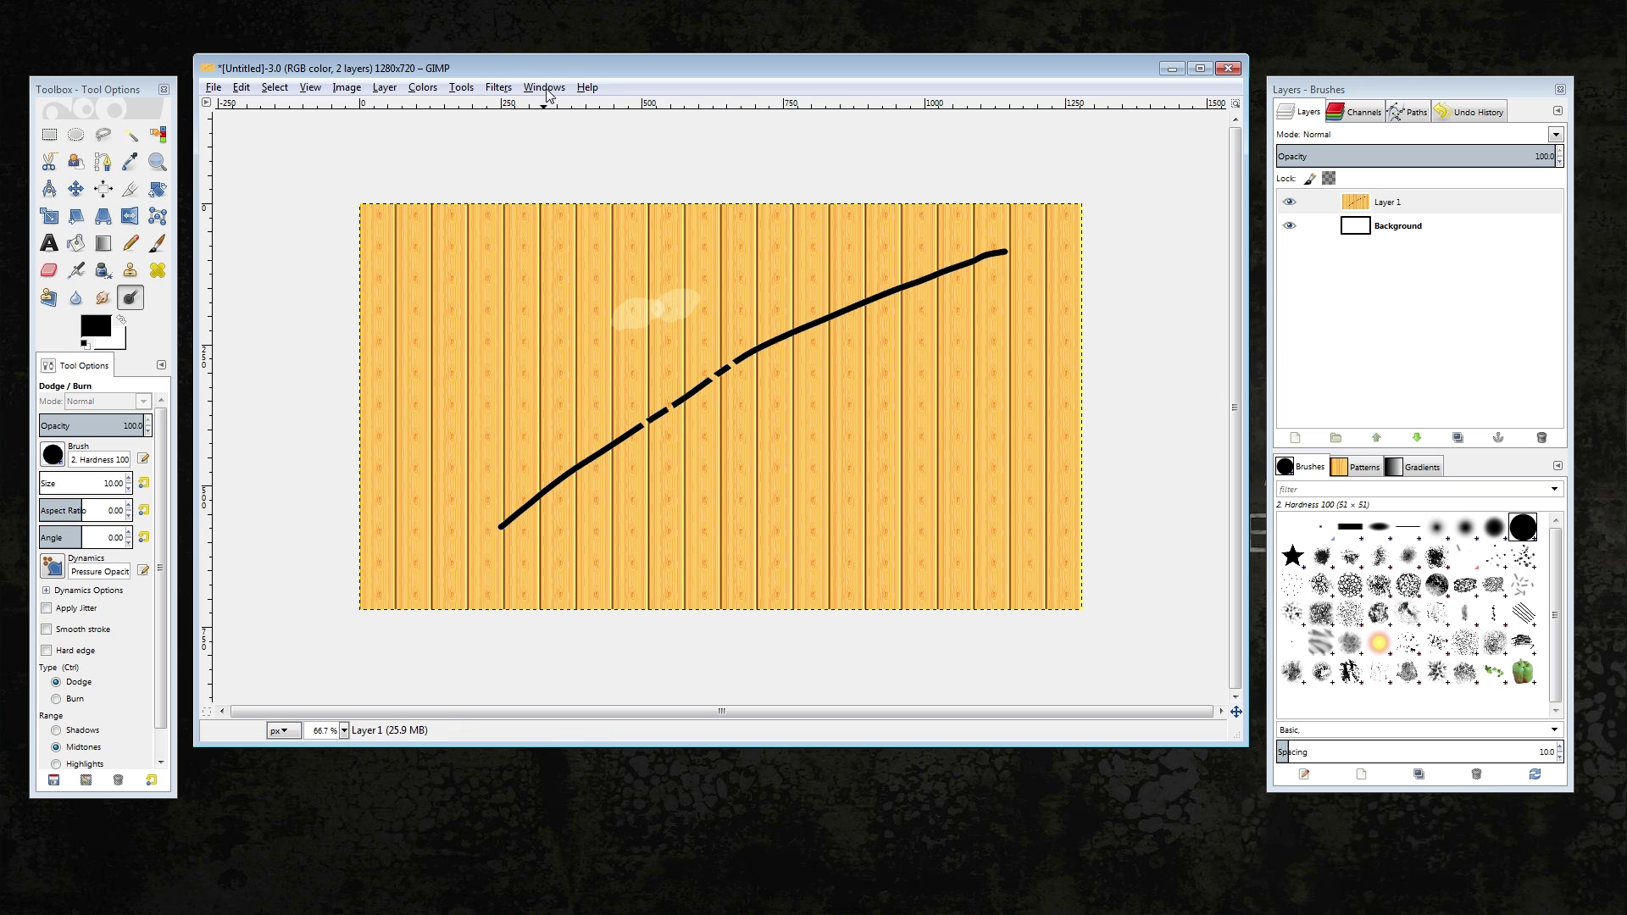
{"action": "left_click", "coordinate": [544, 87]}
{"action": "mouse_move", "coordinate": [551, 124]}
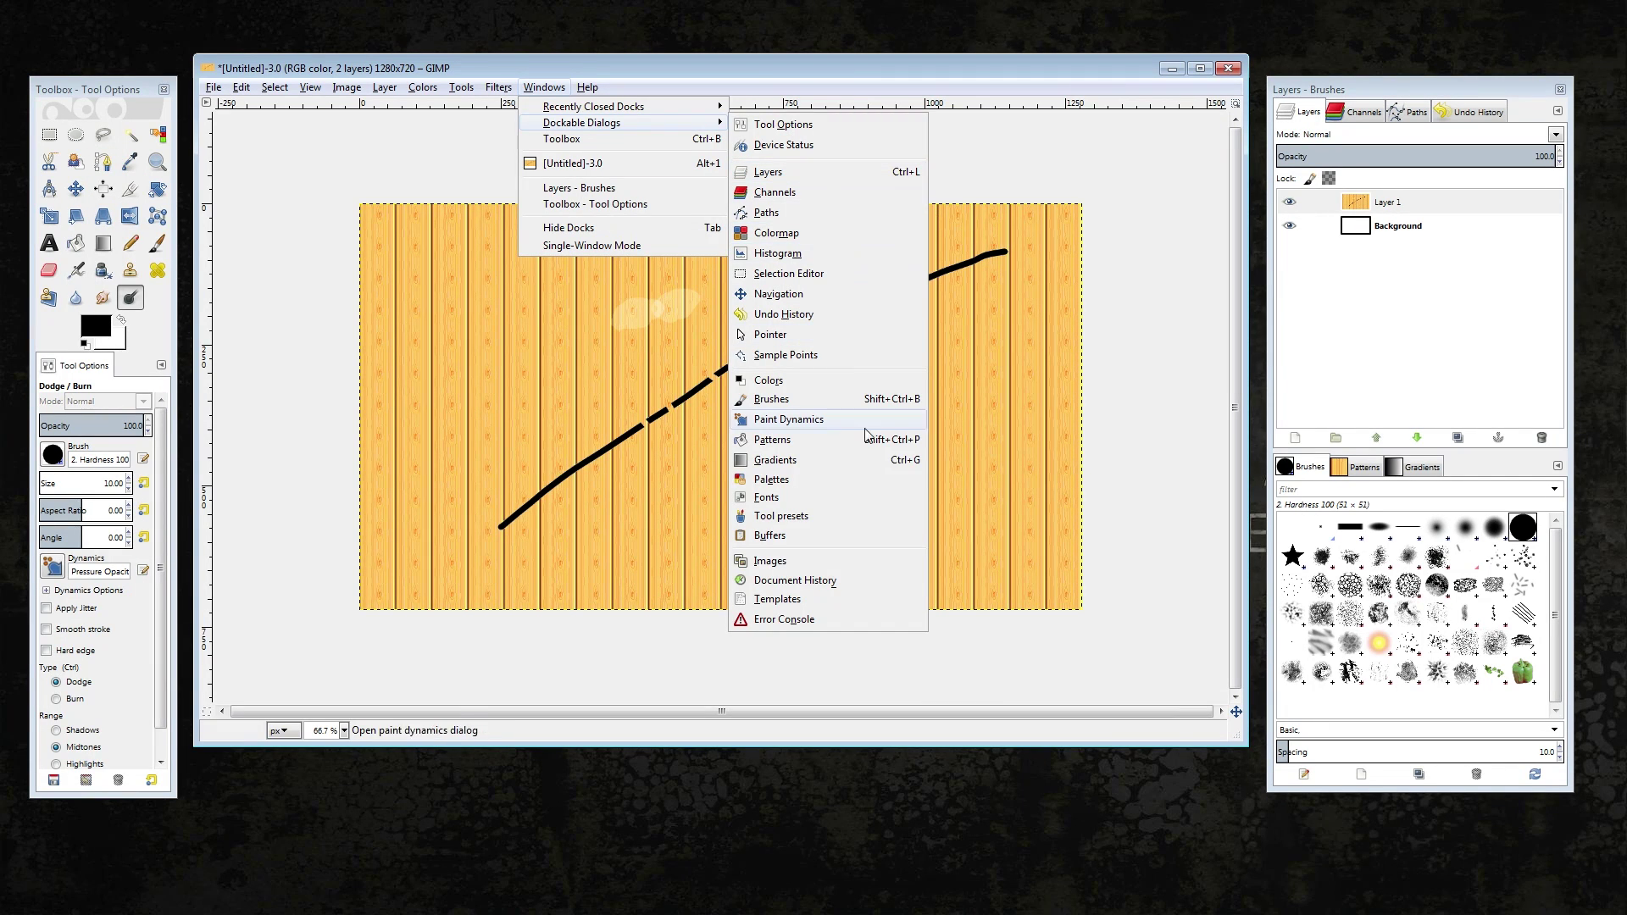
{"action": "left_click", "coordinate": [555, 92]}
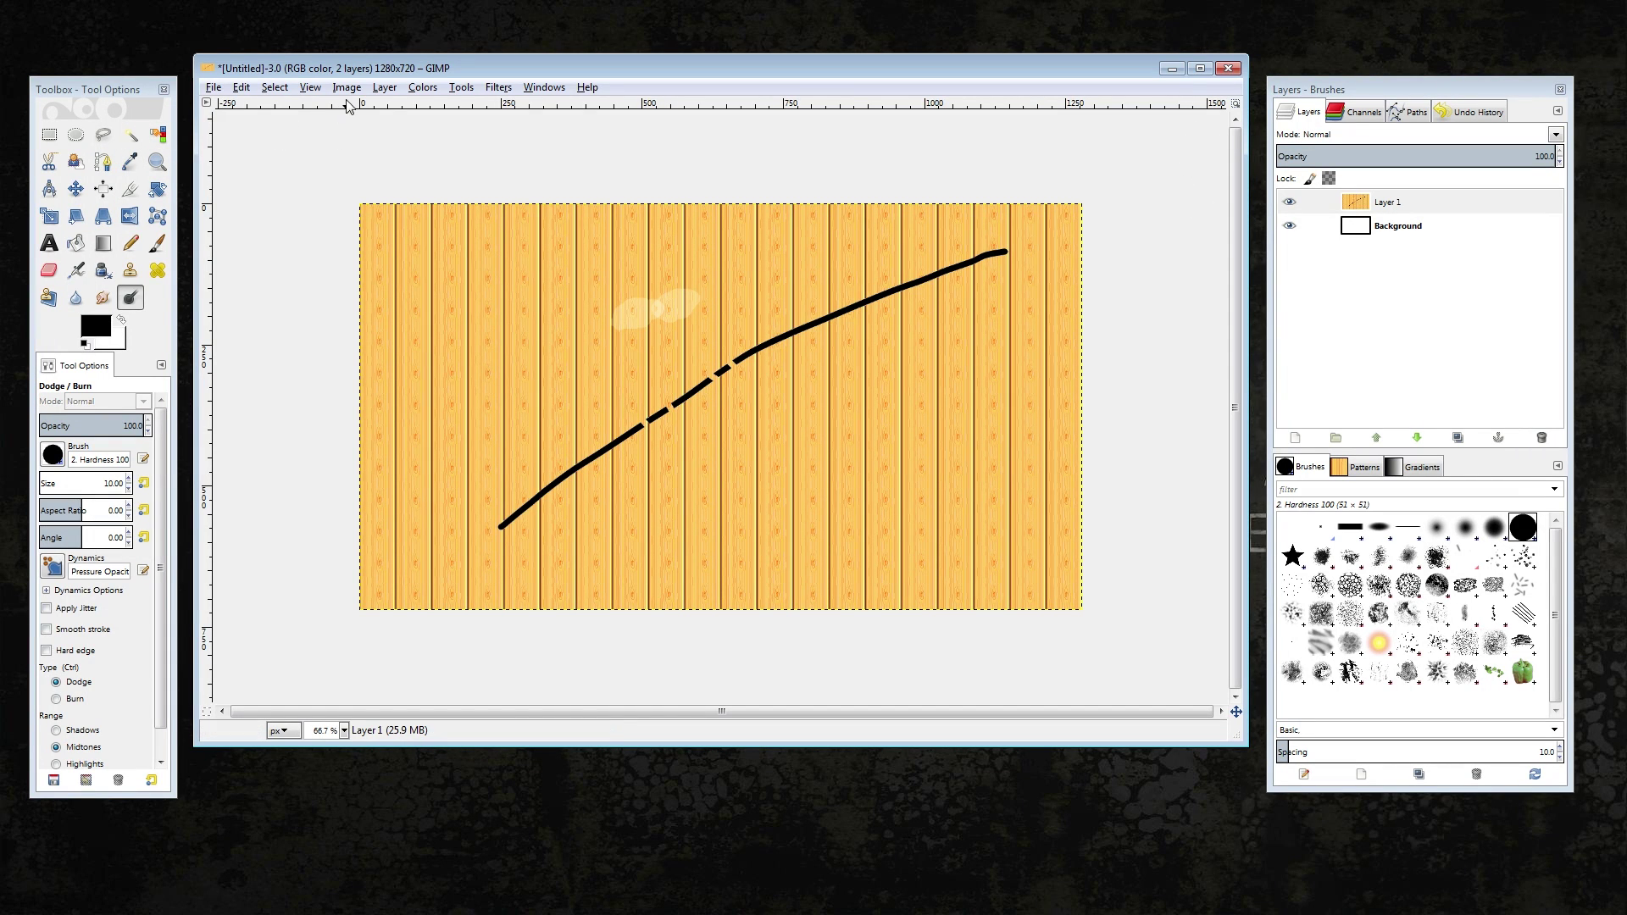
{"action": "left_click", "coordinate": [383, 88]}
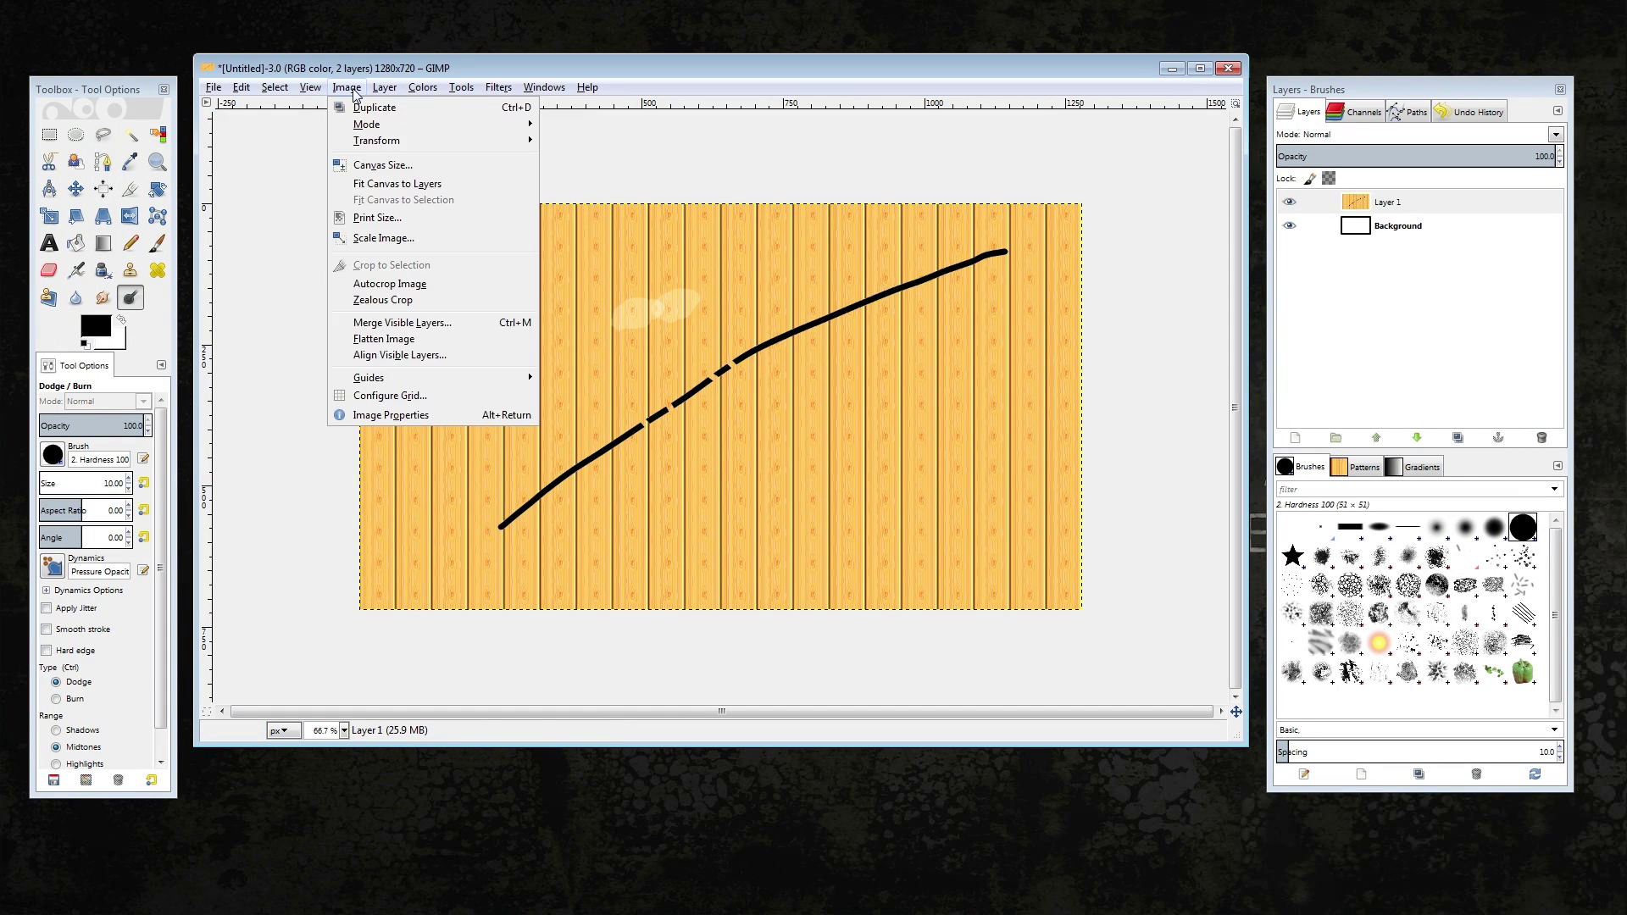
{"action": "left_click", "coordinate": [263, 404]}
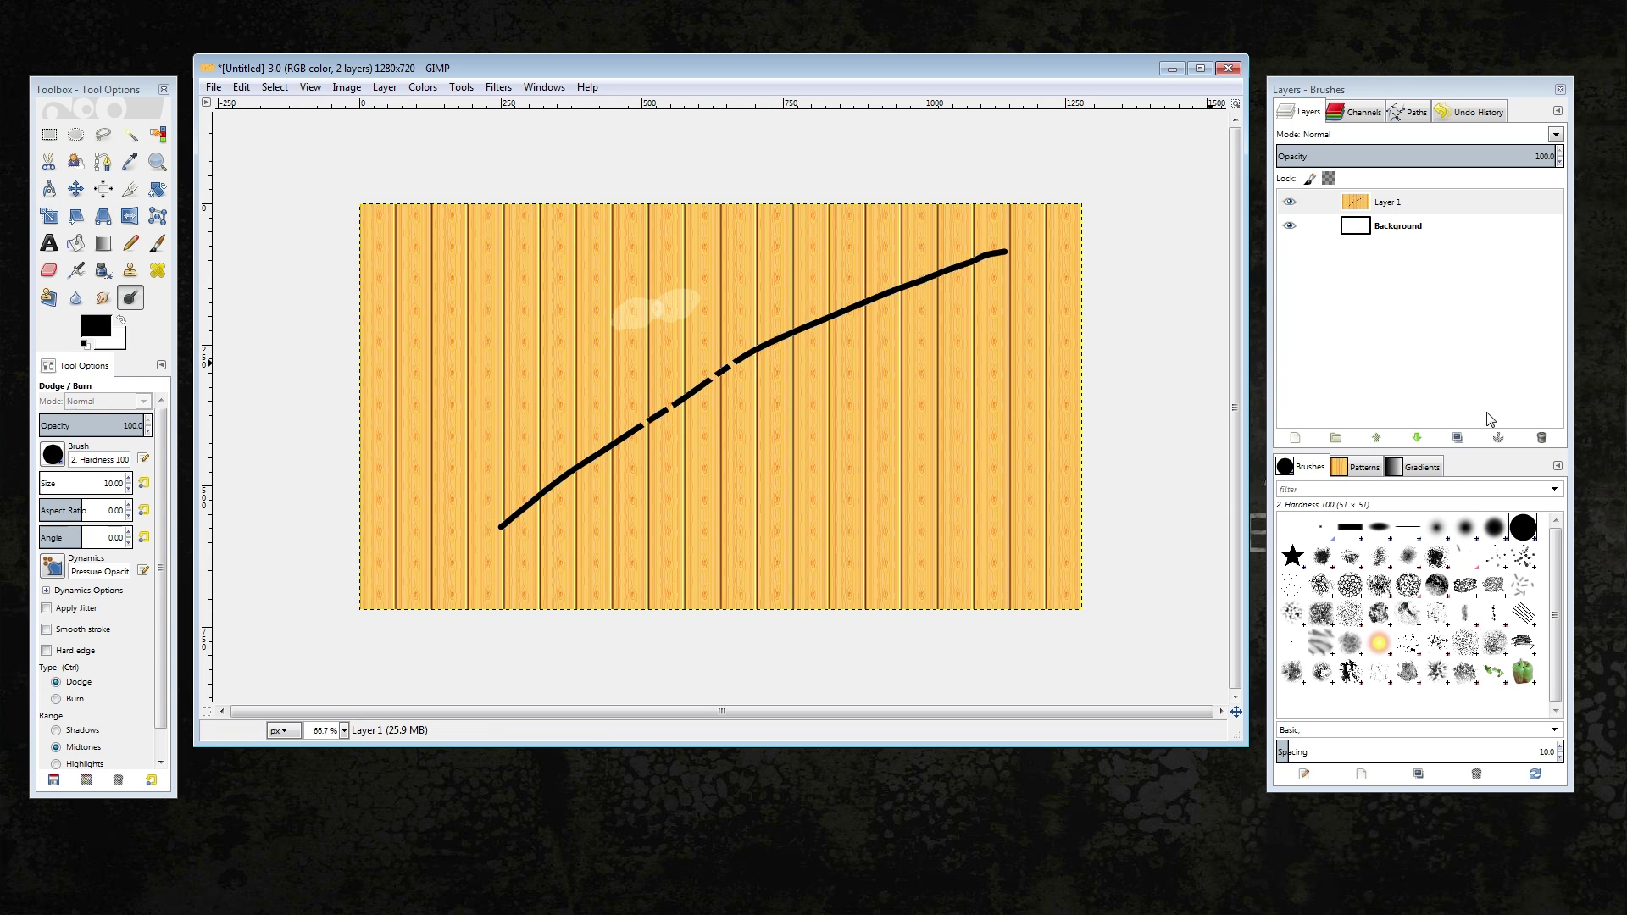
Add a new 1280 x 720 px layer filled with transparency above Layer 1 and activate the Pencil tool
{"action": "left_click", "coordinate": [1297, 438]}
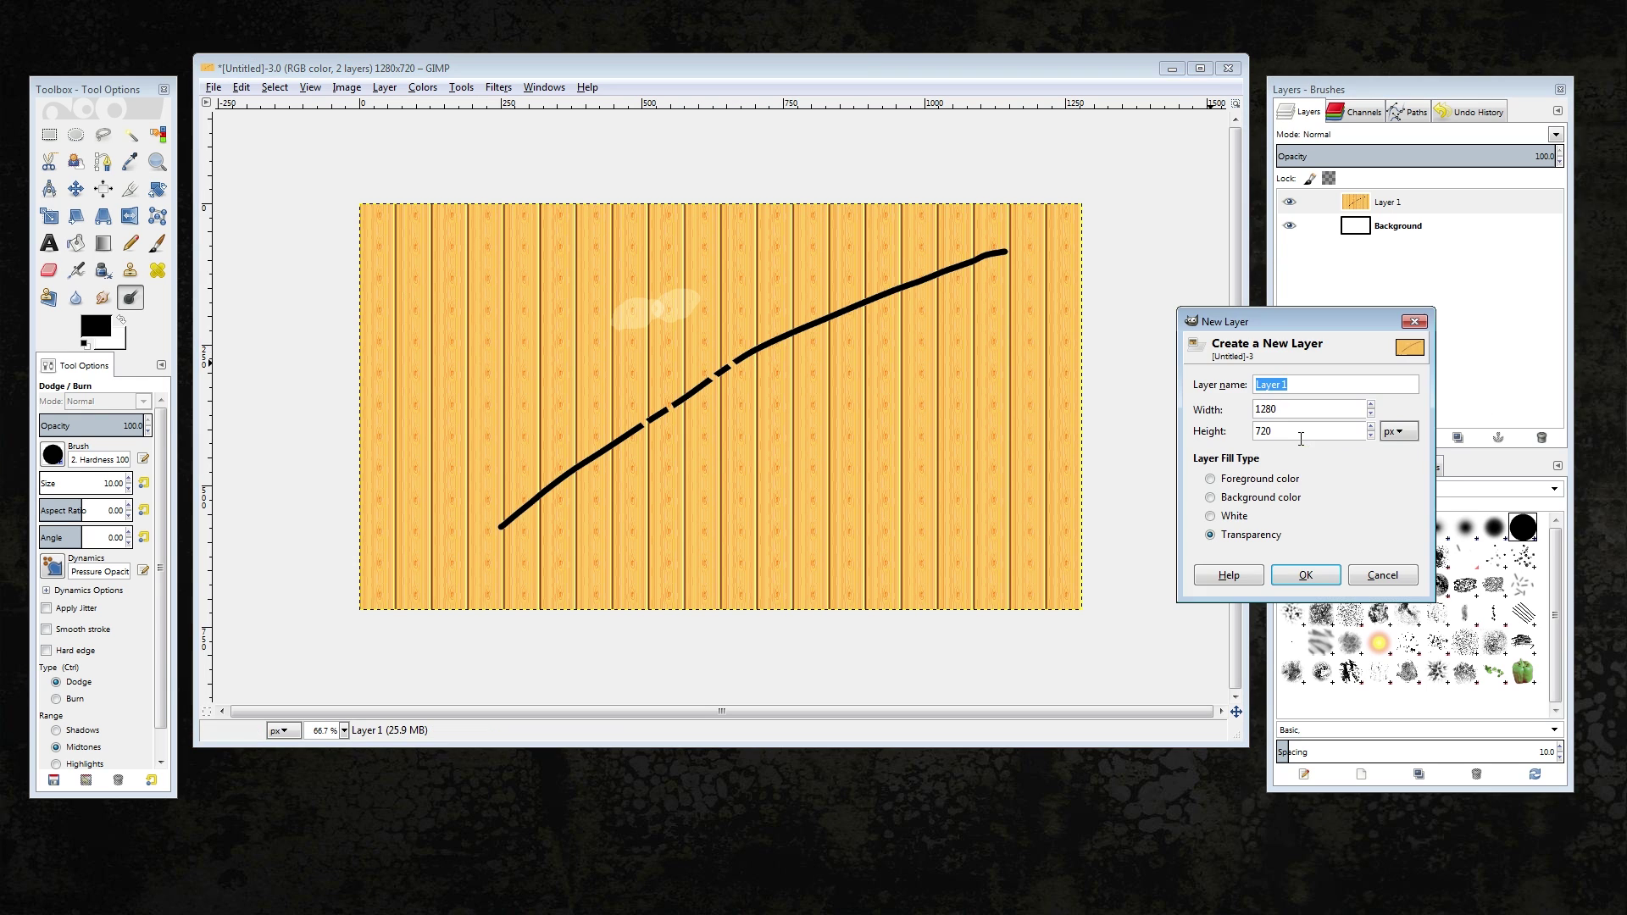
{"action": "left_click", "coordinate": [1304, 574]}
{"action": "left_click", "coordinate": [129, 243]}
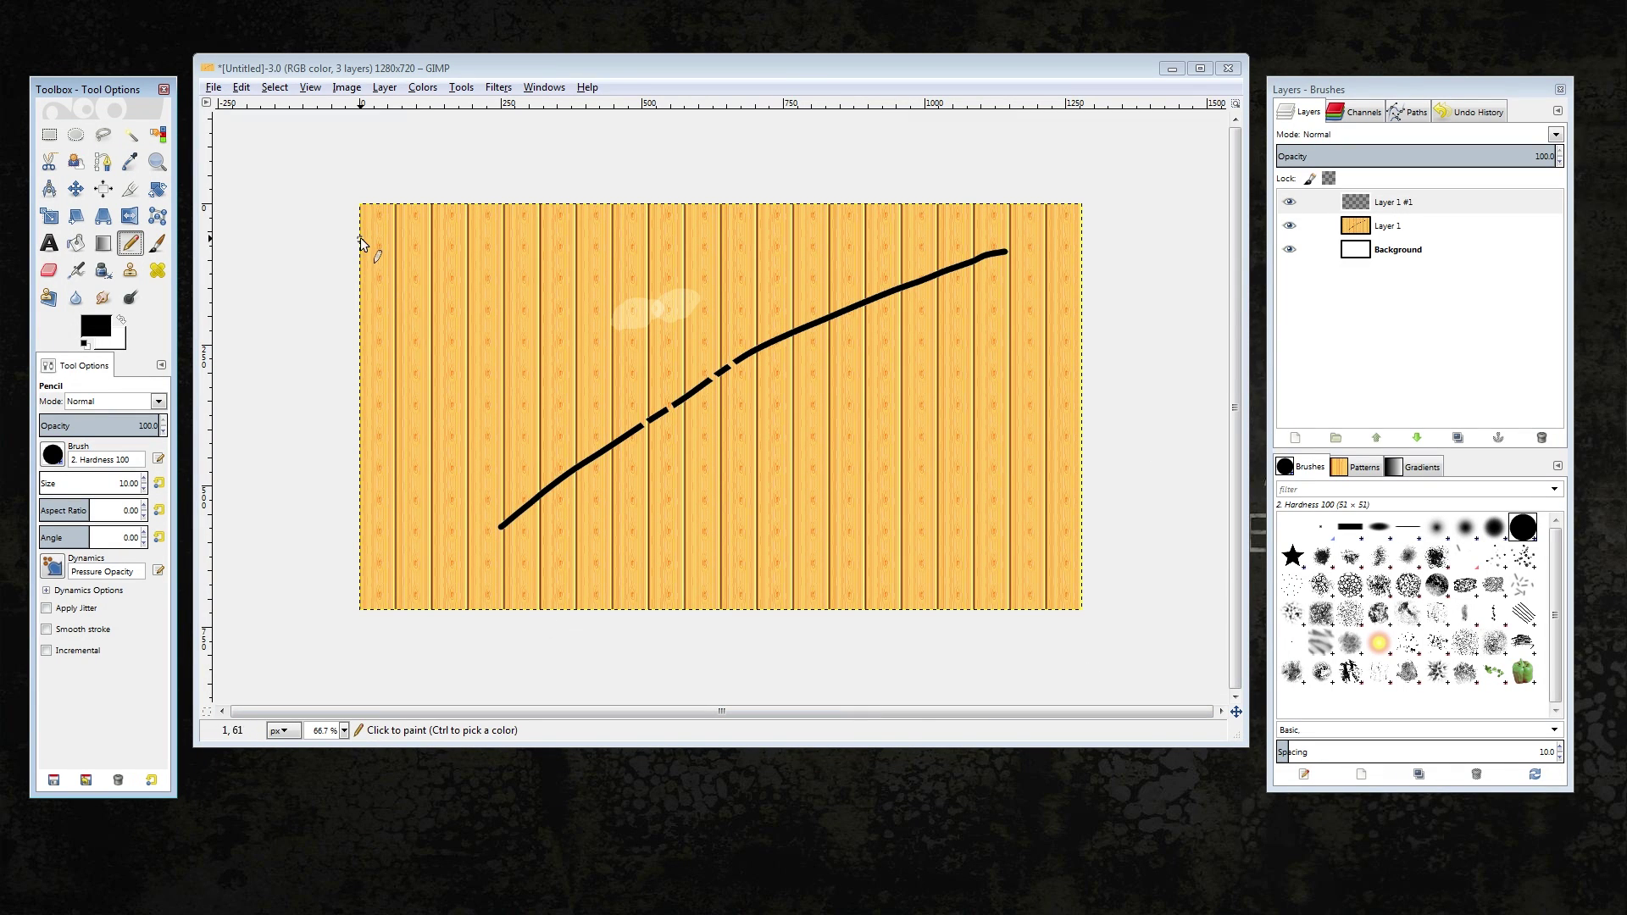
Scale the whole image to a width of 1400 px with its proportions linked, using cubic interpolation
{"action": "left_click", "coordinate": [348, 87]}
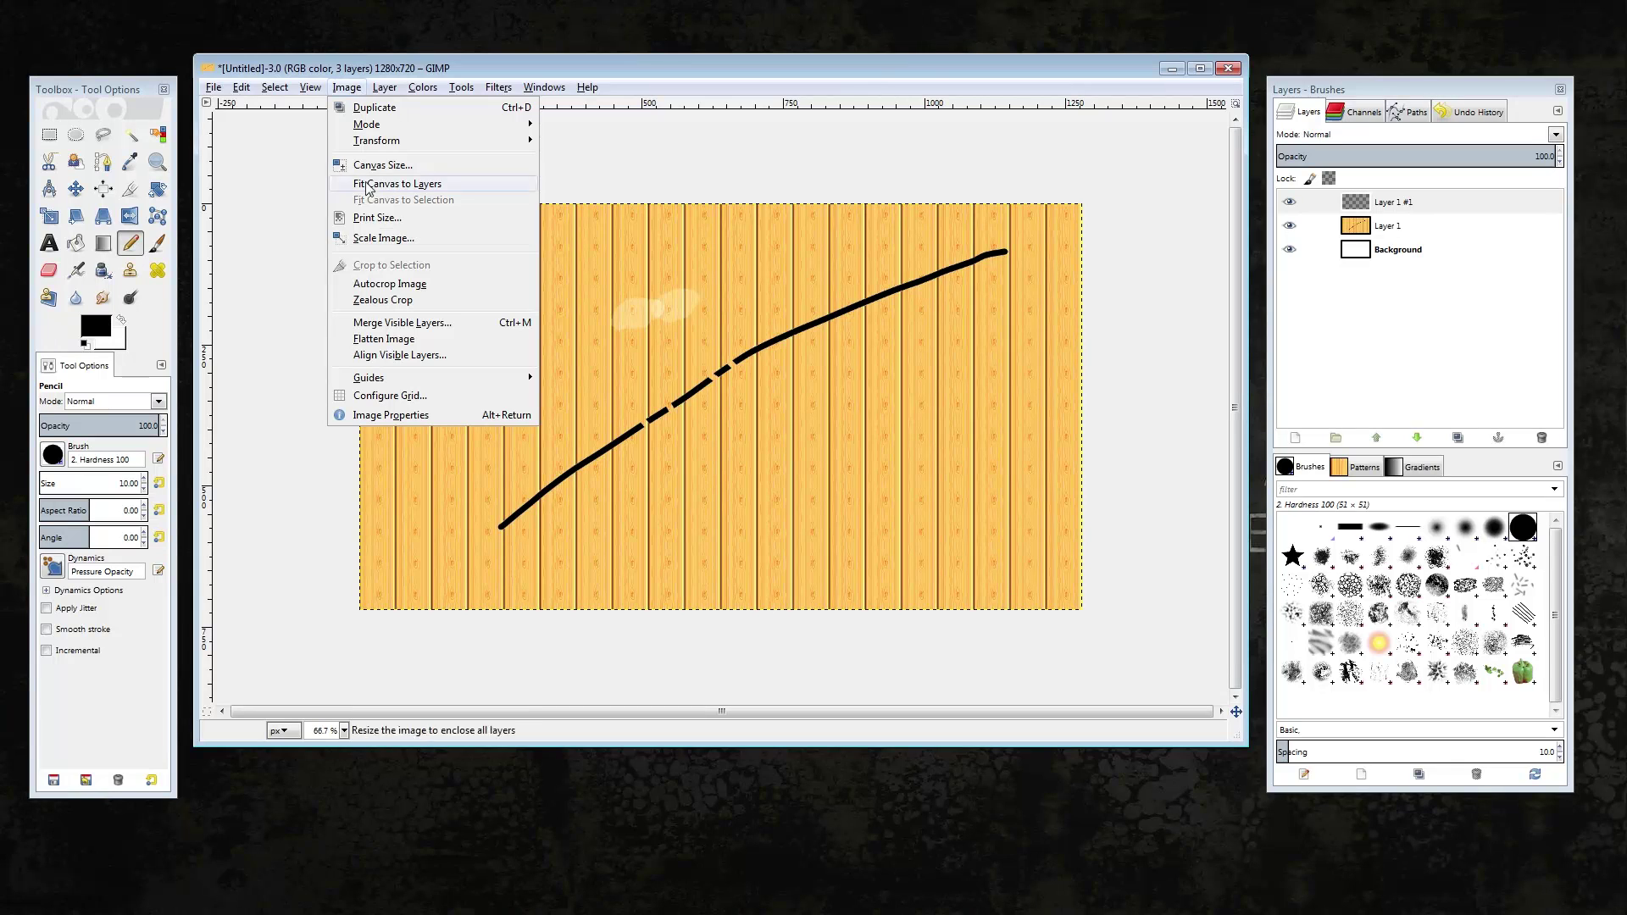
{"action": "left_click", "coordinate": [398, 242]}
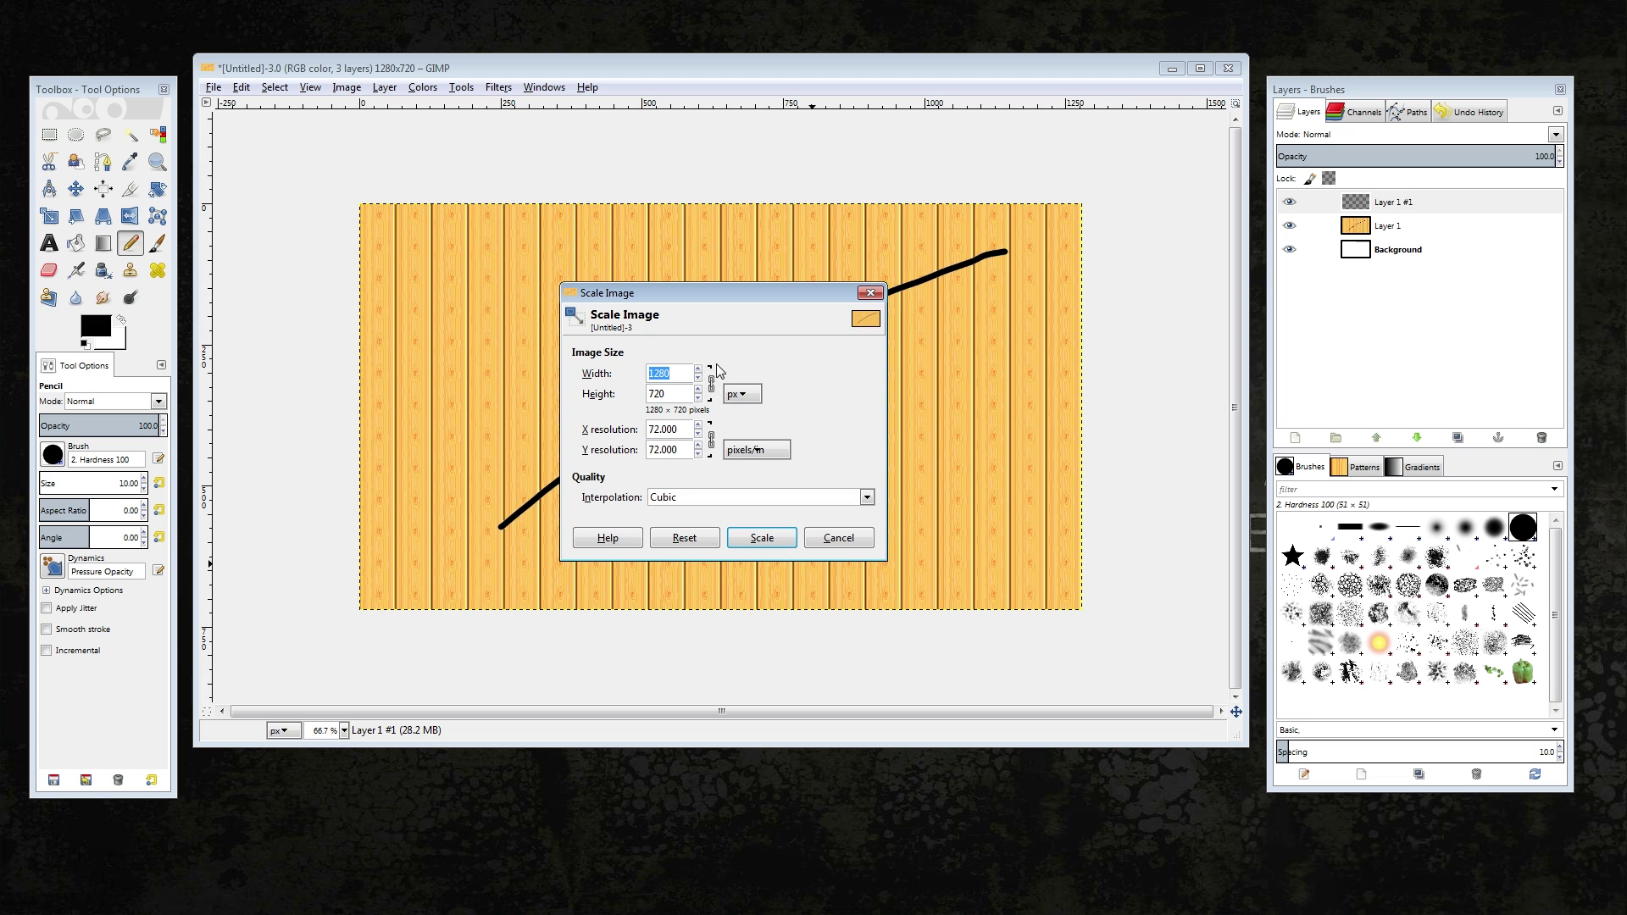
{"action": "type", "text": "1400"}
{"action": "left_click", "coordinate": [711, 386]}
{"action": "left_click", "coordinate": [762, 538]}
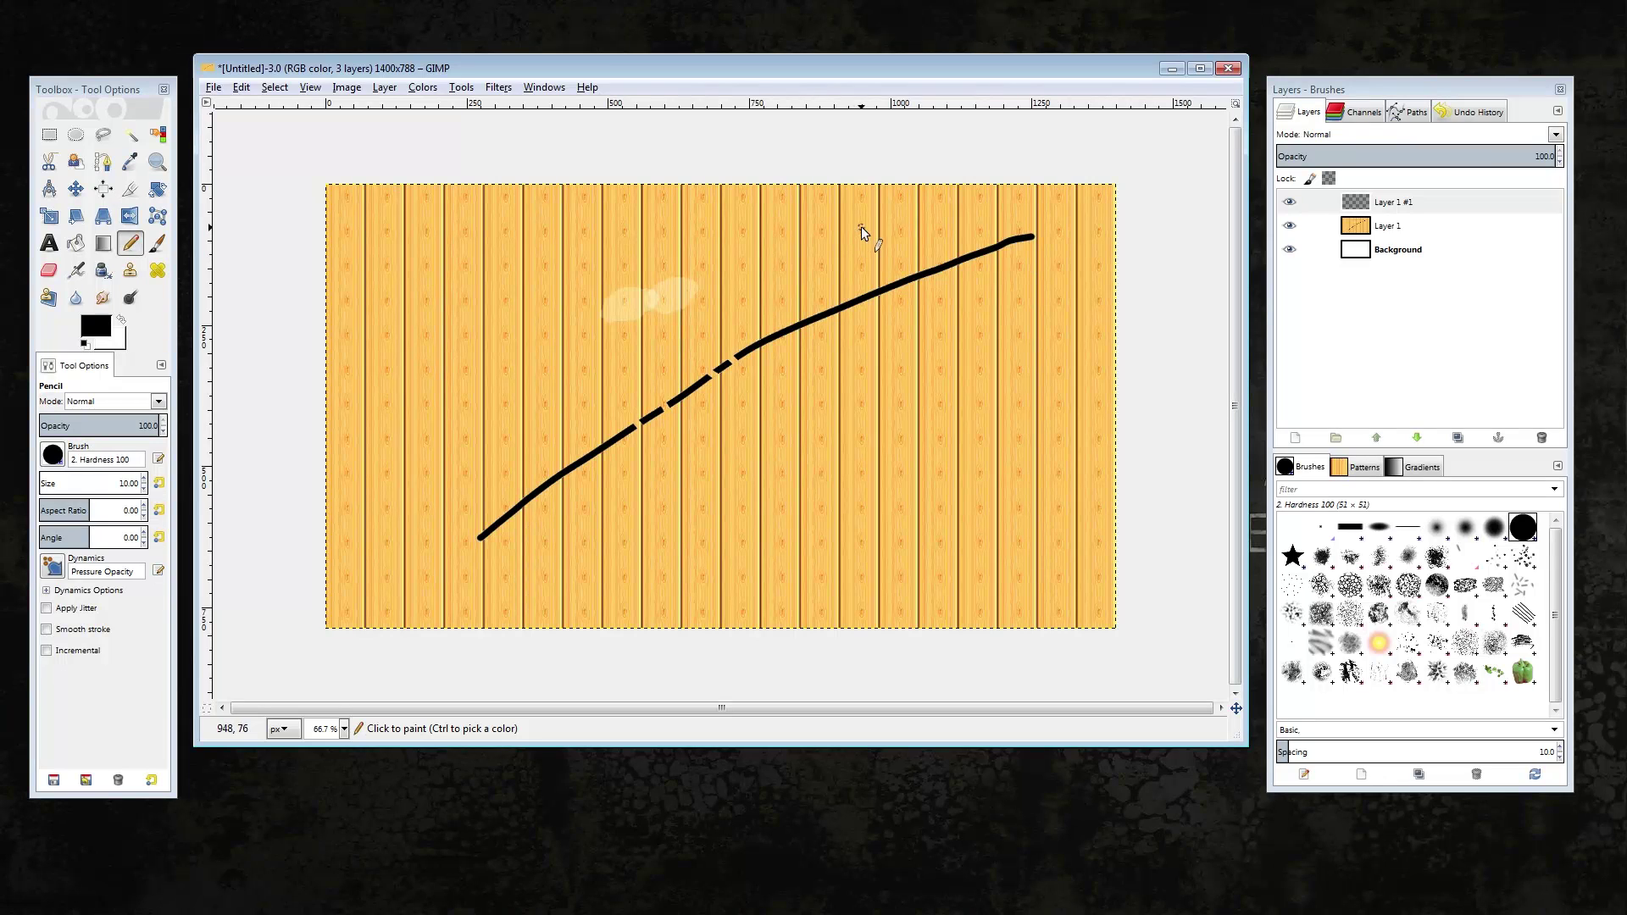
Paint a large irregular black loop around the diagonal stroke on Layer 1 #1 with the Paintbrush, size 10
{"action": "left_click", "coordinate": [1397, 224]}
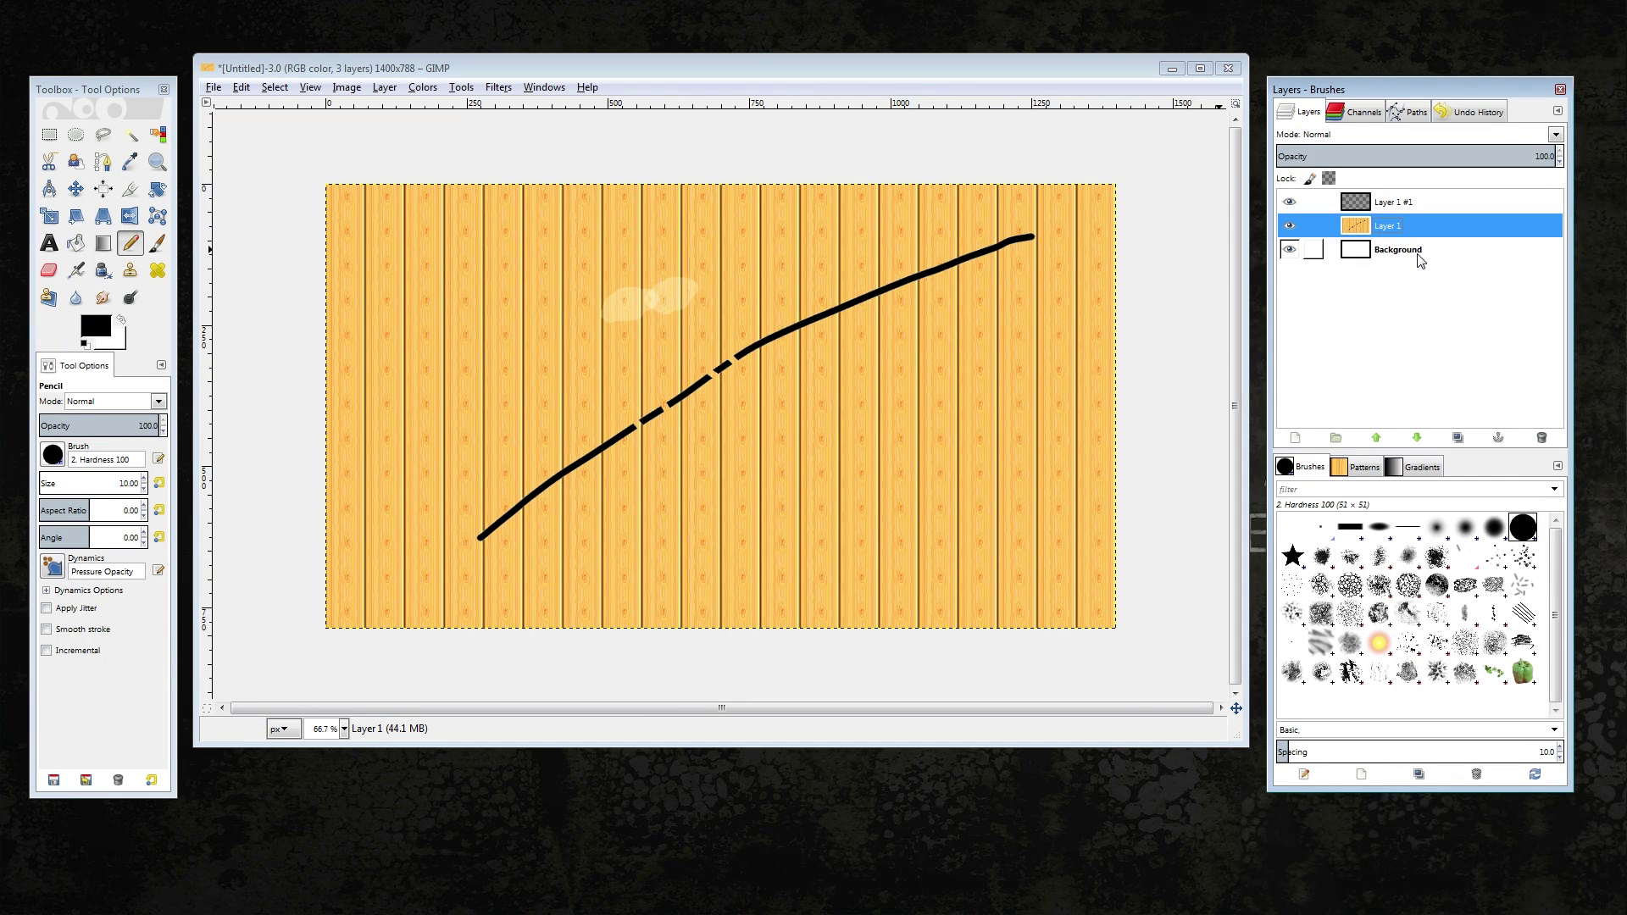
{"action": "left_click", "coordinate": [1406, 203]}
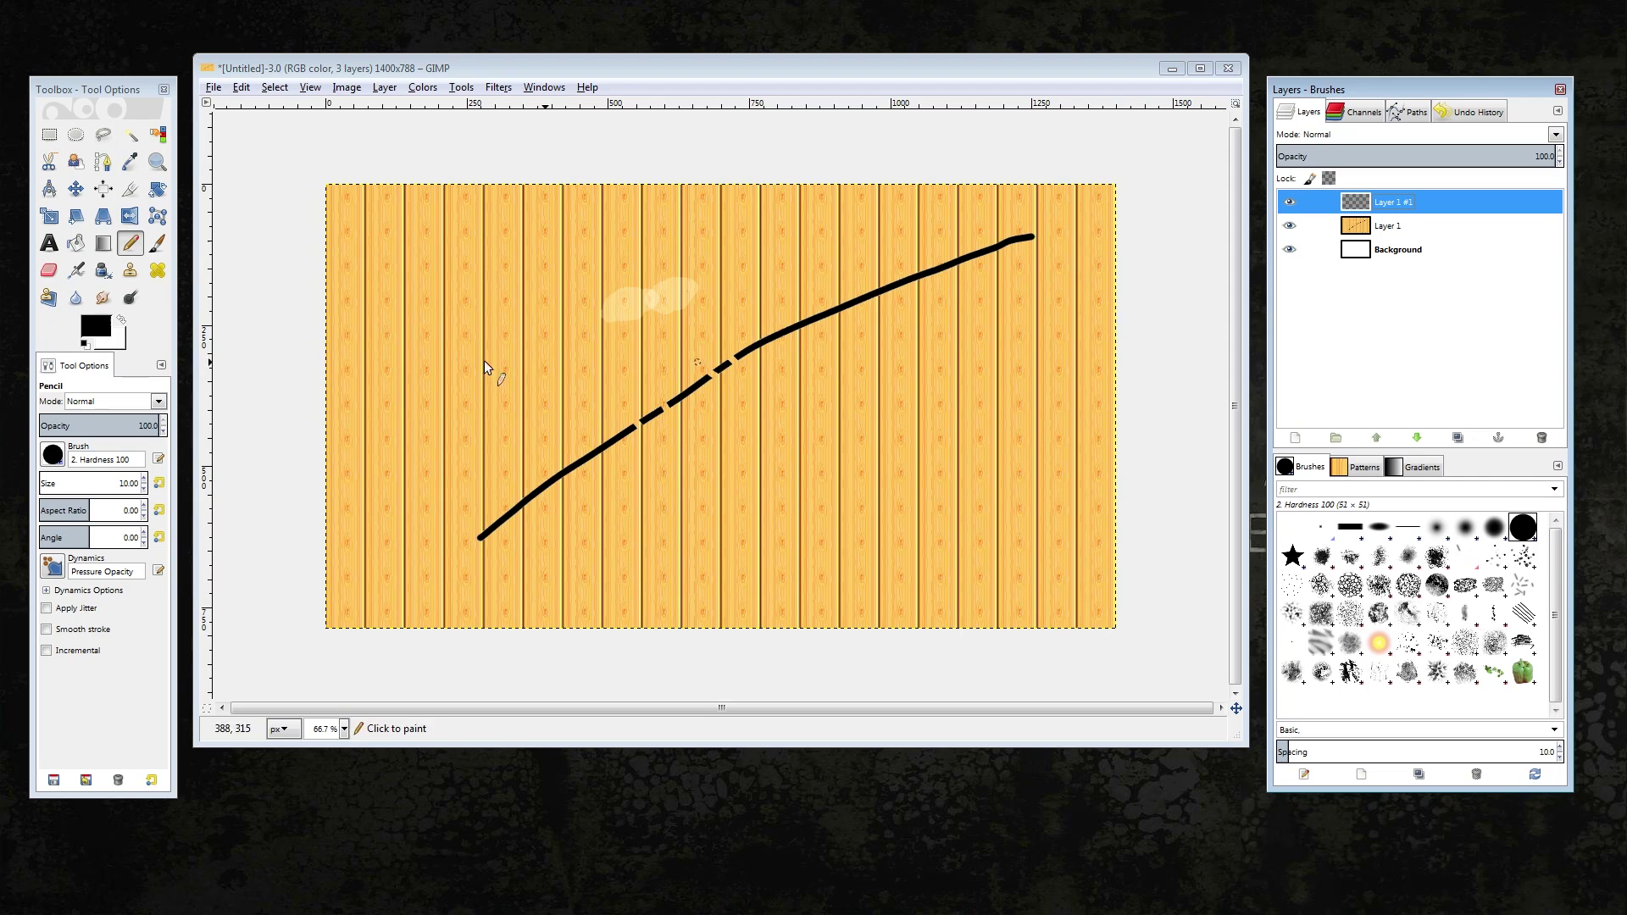
{"action": "key", "text": "p"}
{"action": "left_click", "coordinate": [1394, 222]}
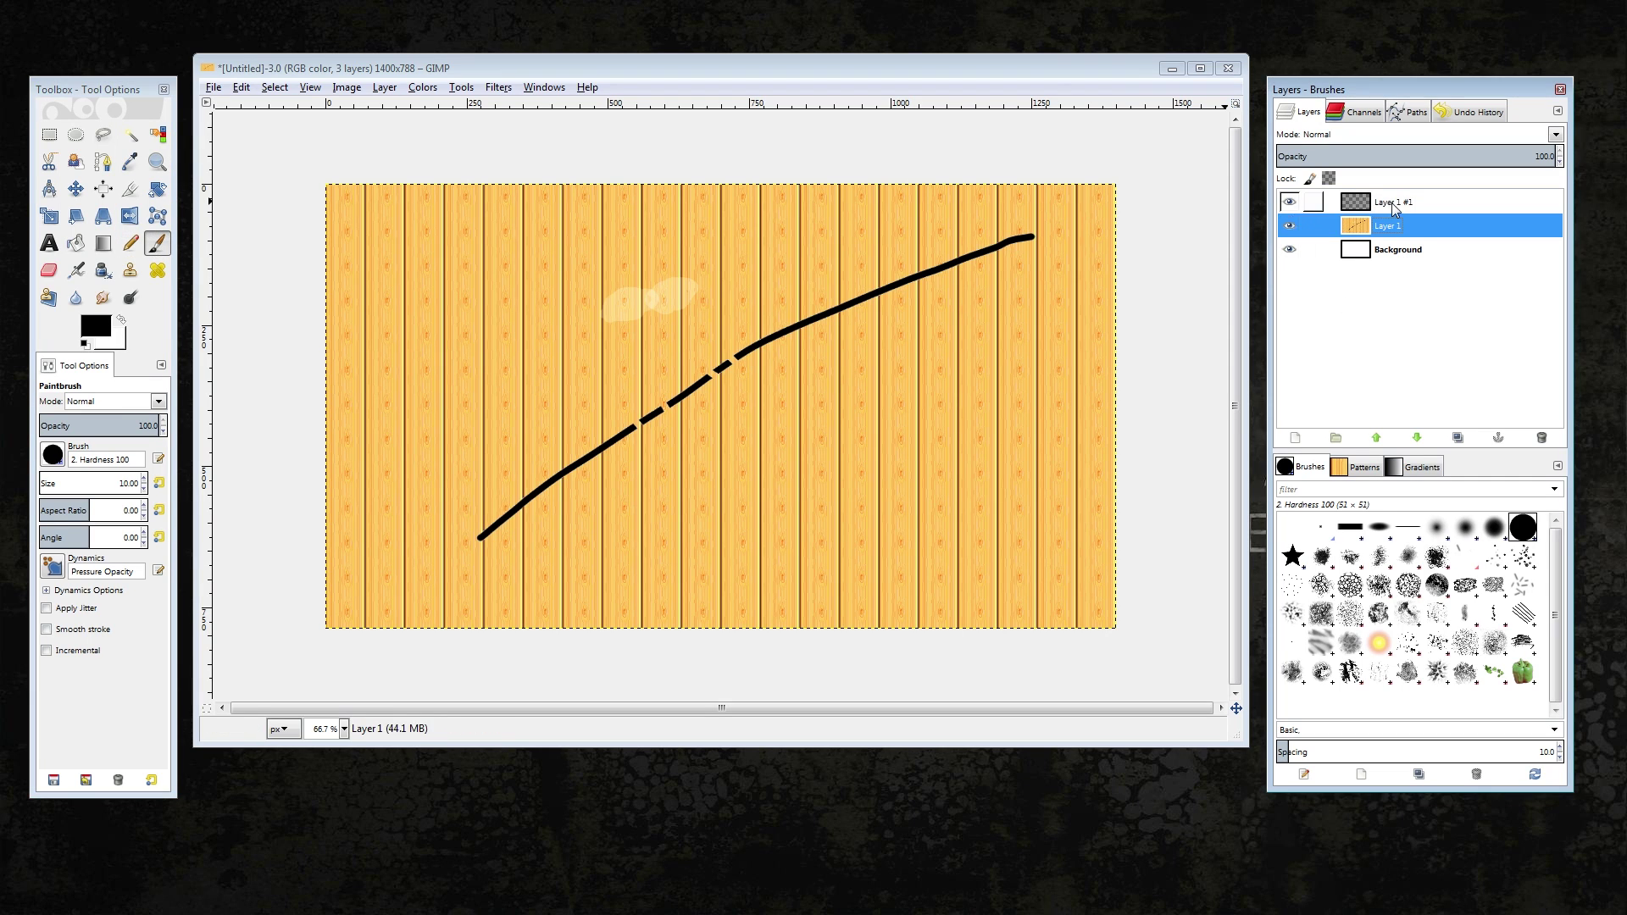
{"action": "left_click", "coordinate": [1393, 206]}
{"action": "mouse_move", "coordinate": [411, 262]}
{"action": "left_mouse_down"}
{"action": "mouse_move", "coordinate": [559, 255]}
{"action": "mouse_move", "coordinate": [1029, 298]}
{"action": "mouse_move", "coordinate": [742, 584]}
{"action": "mouse_move", "coordinate": [419, 260]}
{"action": "mouse_move", "coordinate": [433, 237]}
{"action": "left_mouse_up"}
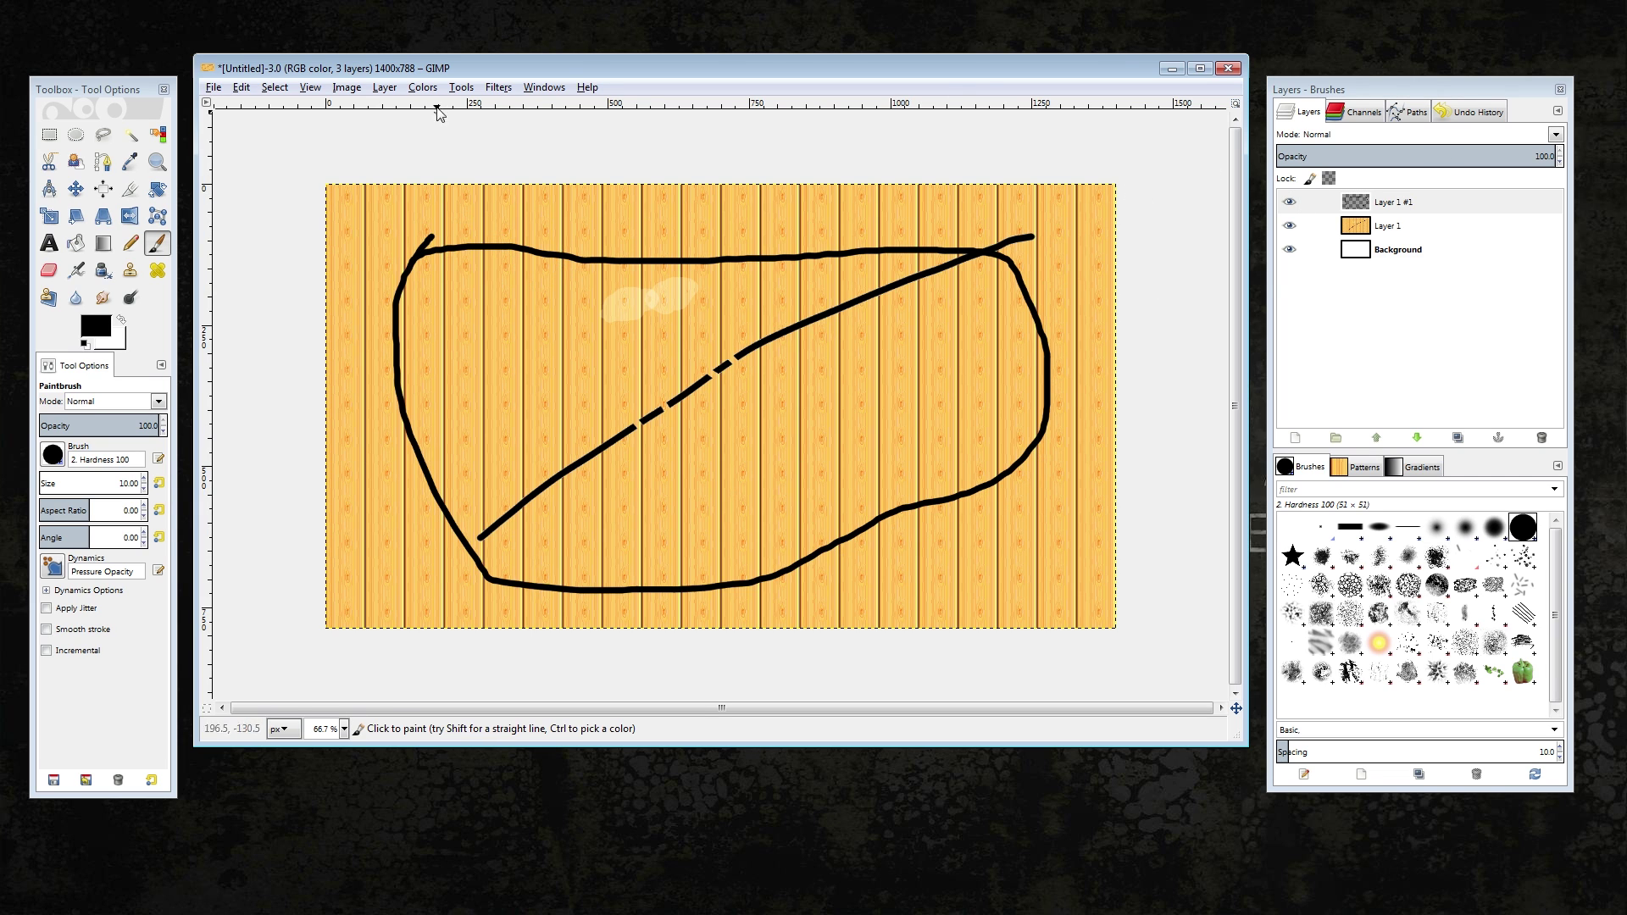
Scale only Layer 1 #1 to a width of 2000 px, keeping its proportions and cubic interpolation
{"action": "left_click", "coordinate": [383, 88]}
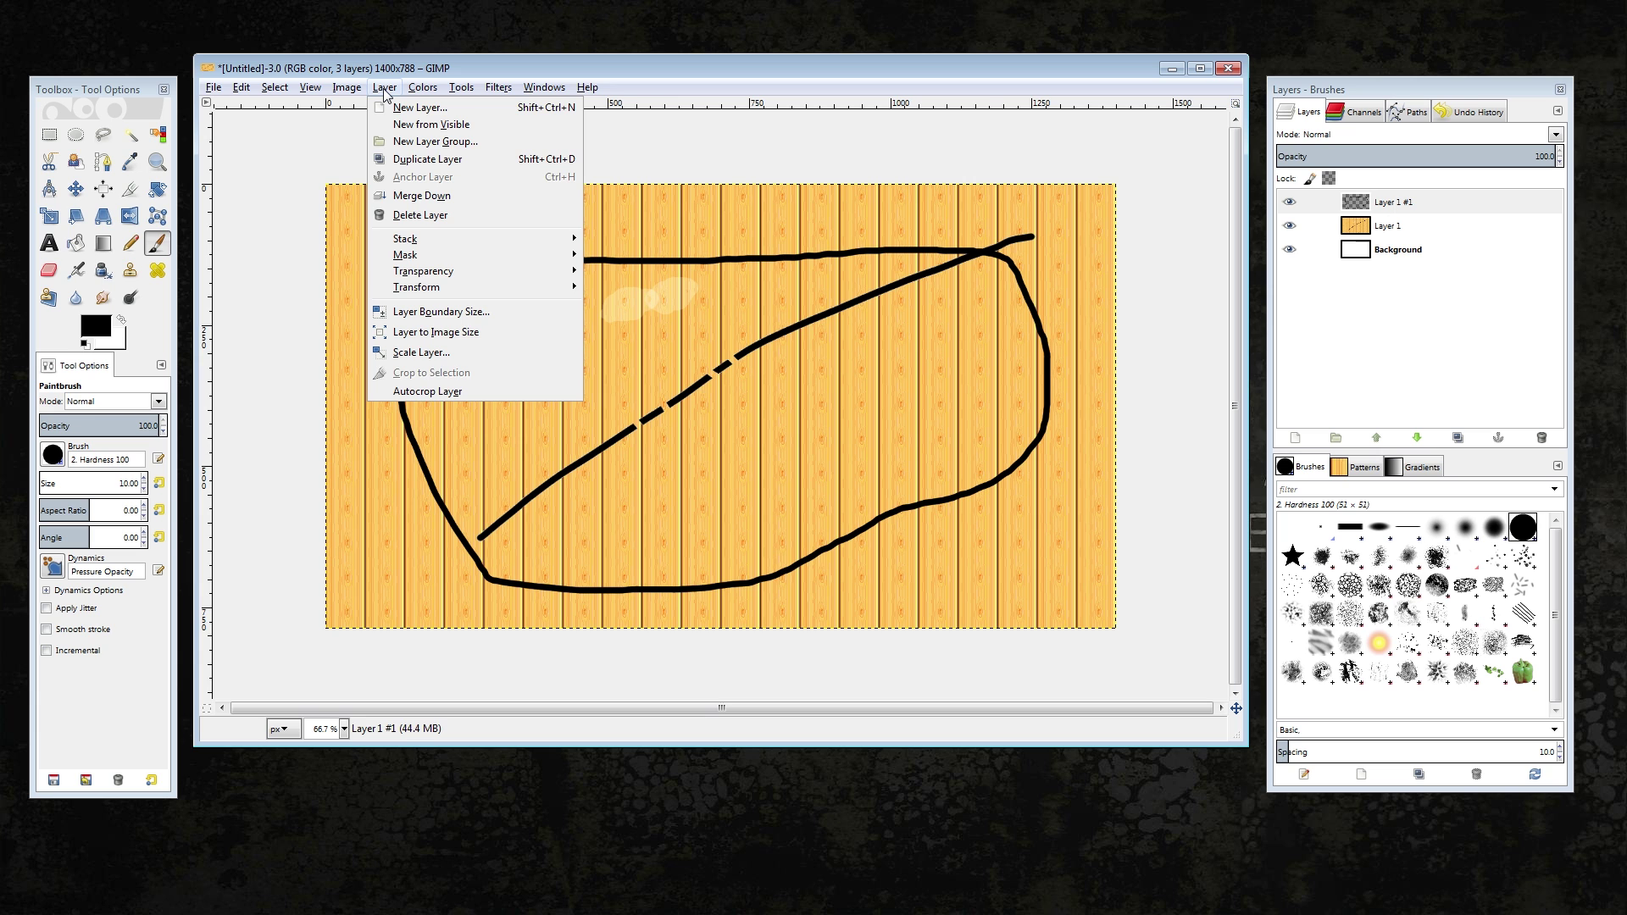
{"action": "left_click", "coordinate": [439, 355]}
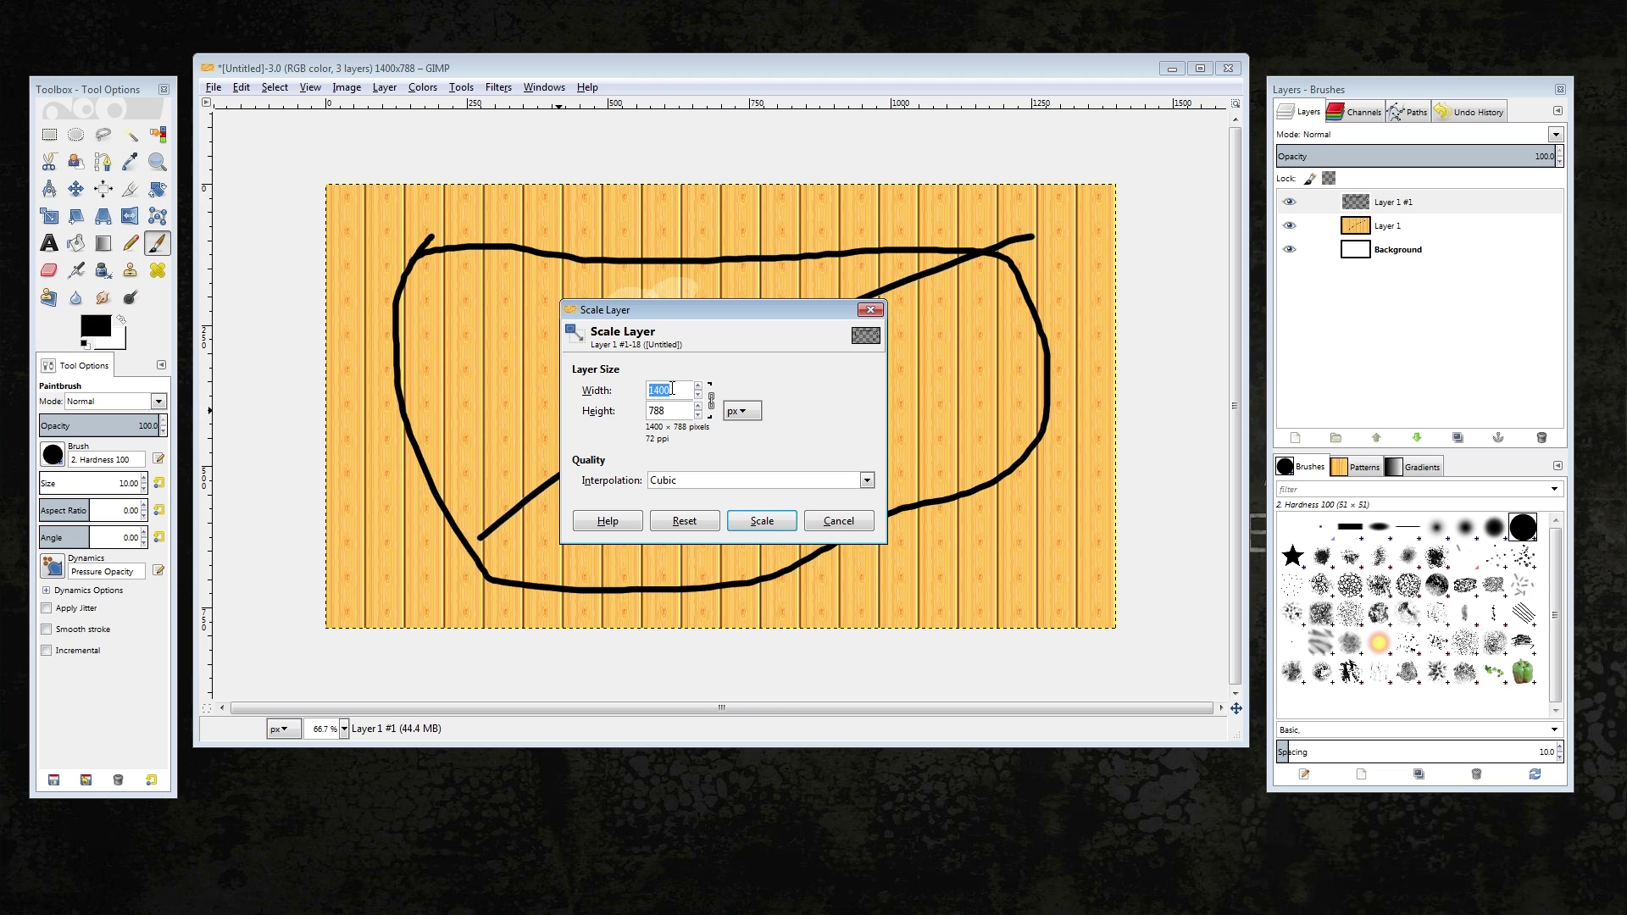
{"action": "type", "text": "2000"}
{"action": "left_click", "coordinate": [748, 521]}
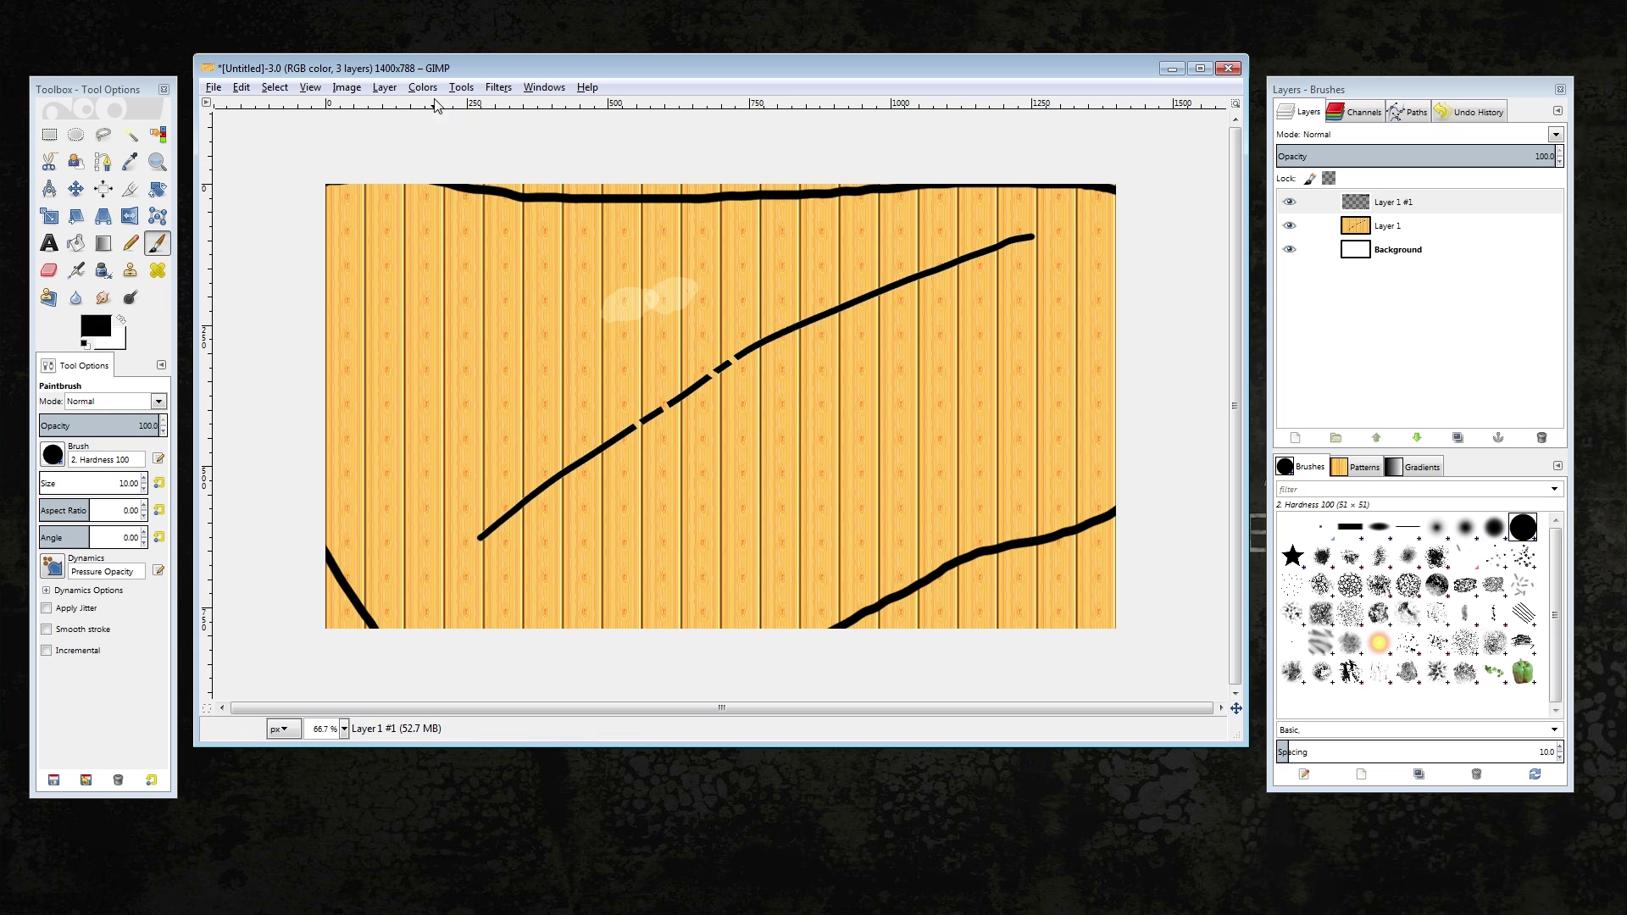
{"action": "left_click", "coordinate": [343, 88]}
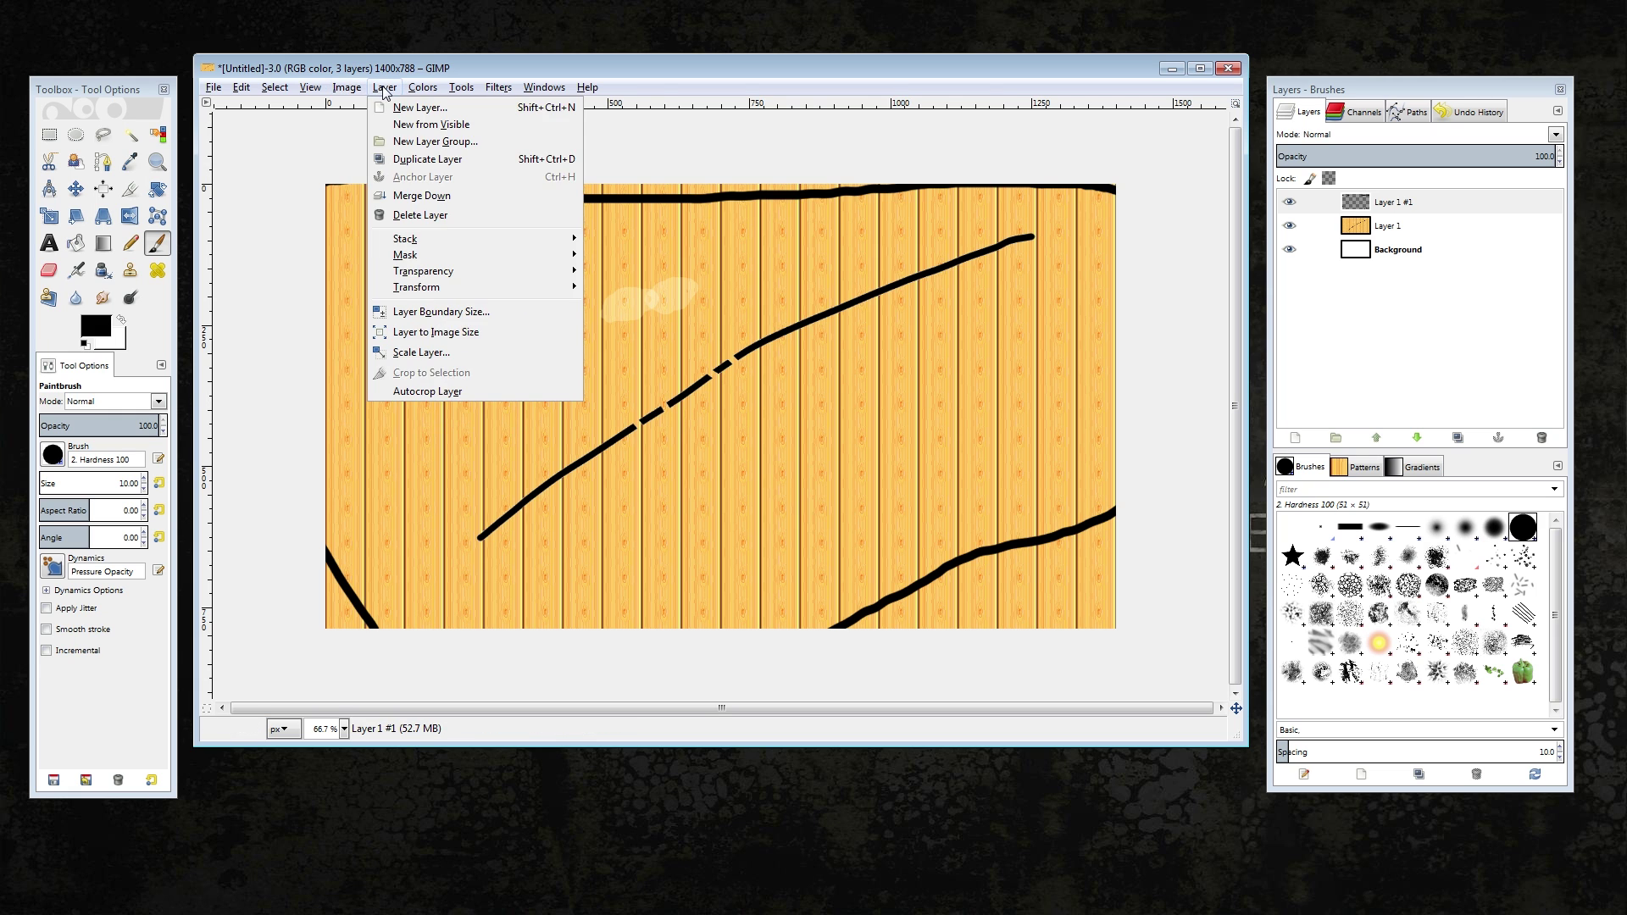
{"action": "mouse_move", "coordinate": [393, 88]}
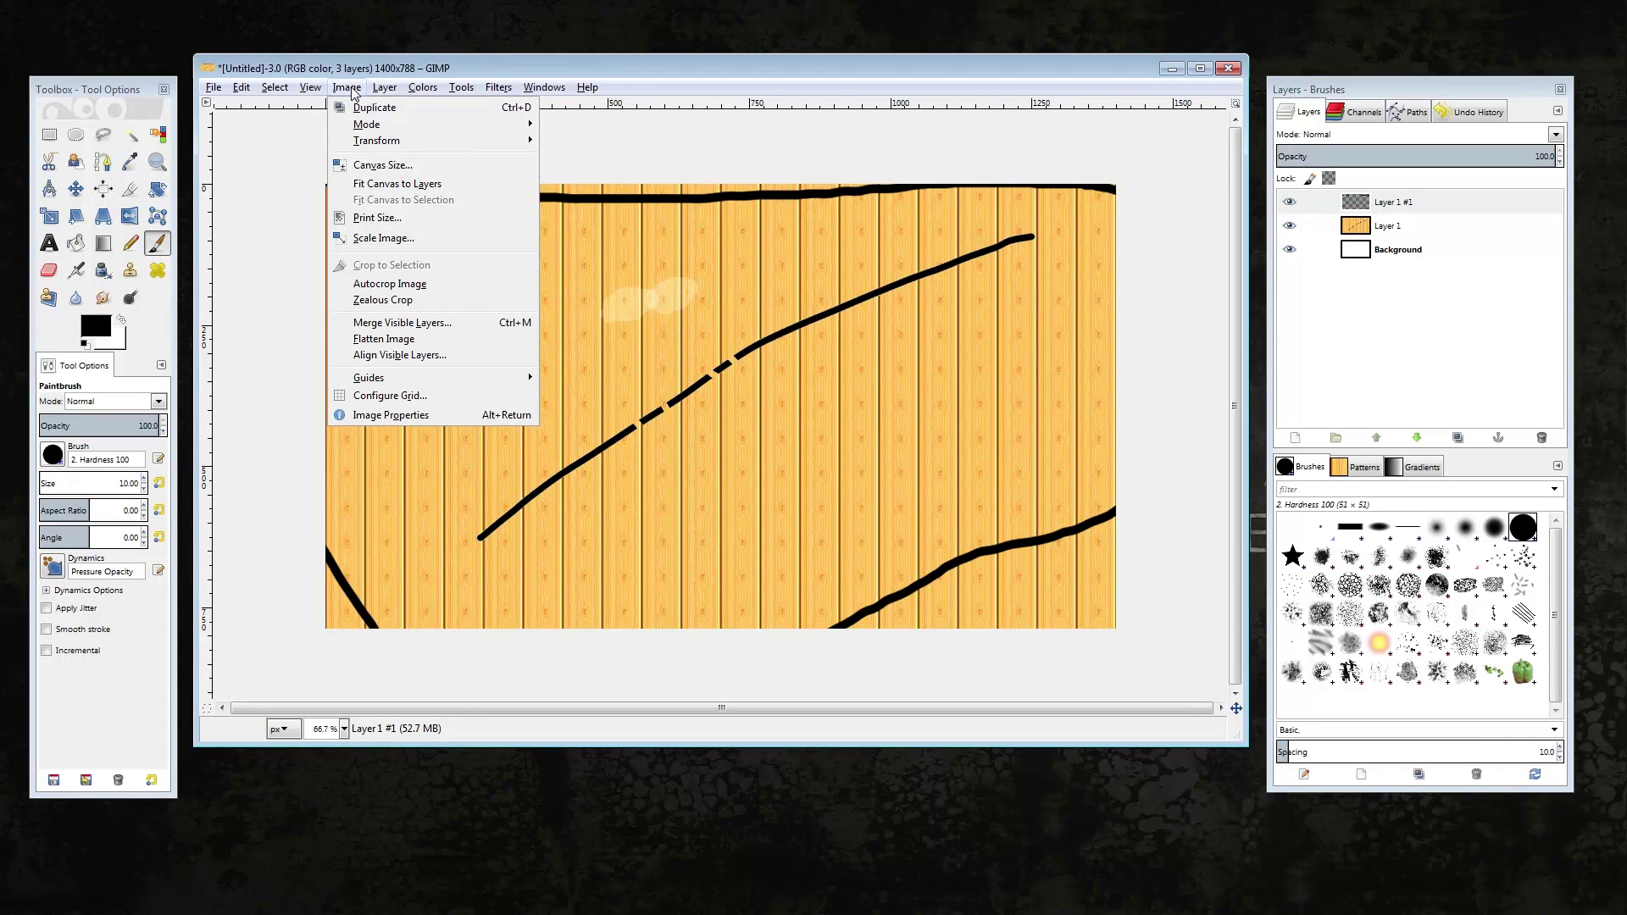
{"action": "left_click", "coordinate": [354, 93]}
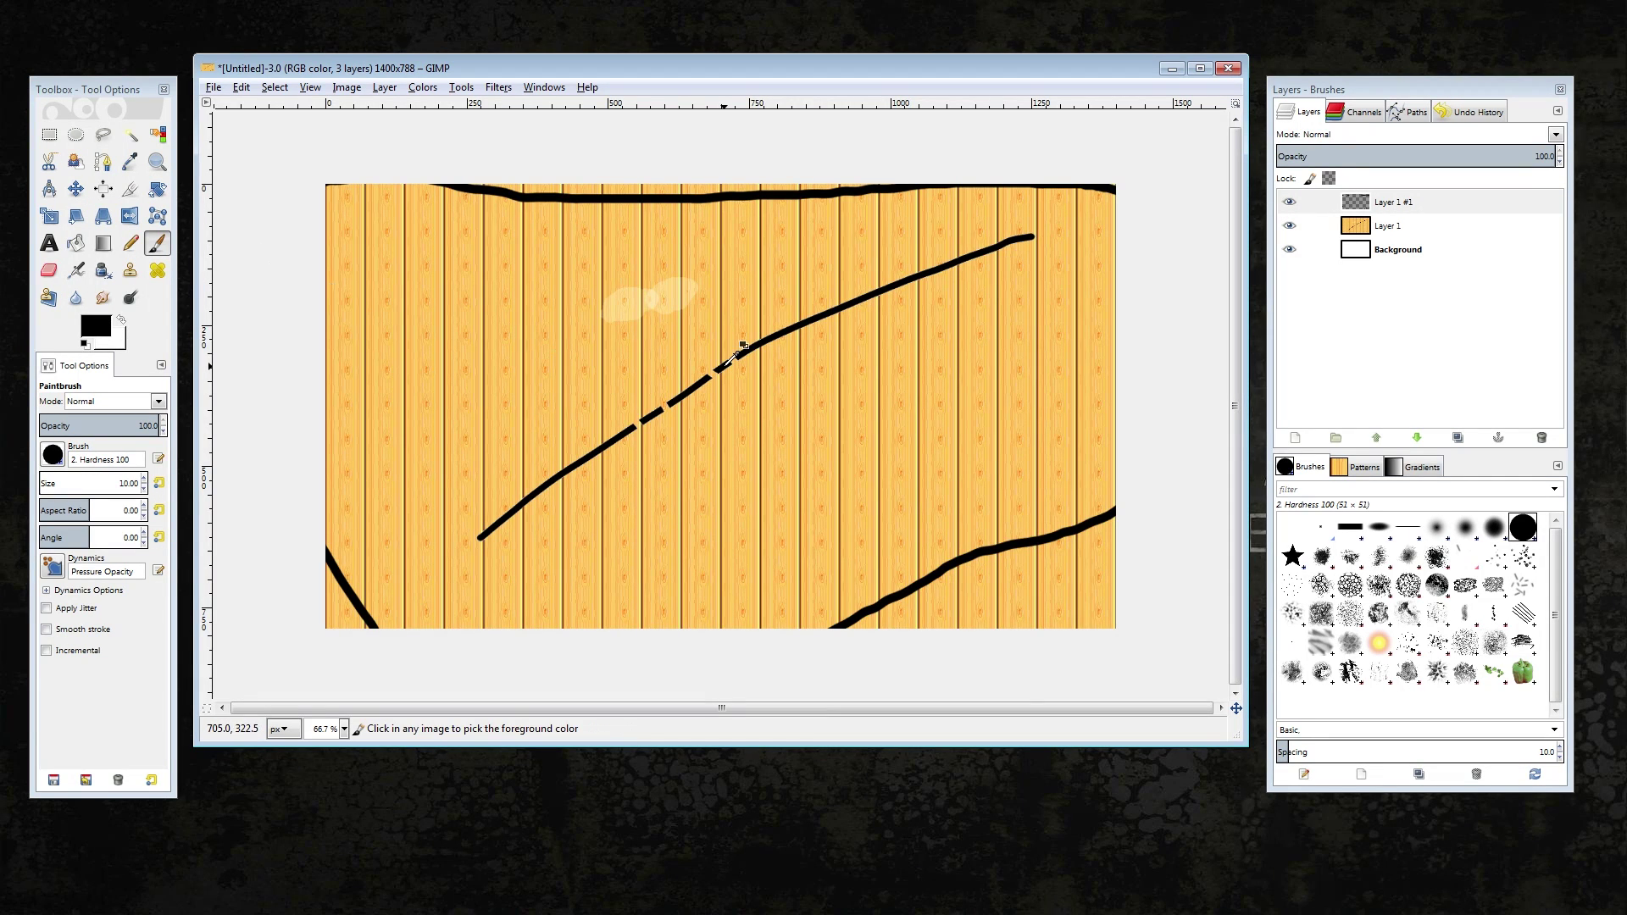
{"action": "scroll", "coordinate": [721, 370], "scroll_direction": "up", "scroll_amount": 1}
{"action": "scroll", "coordinate": [721, 370], "scroll_direction": "down", "scroll_amount": 1}
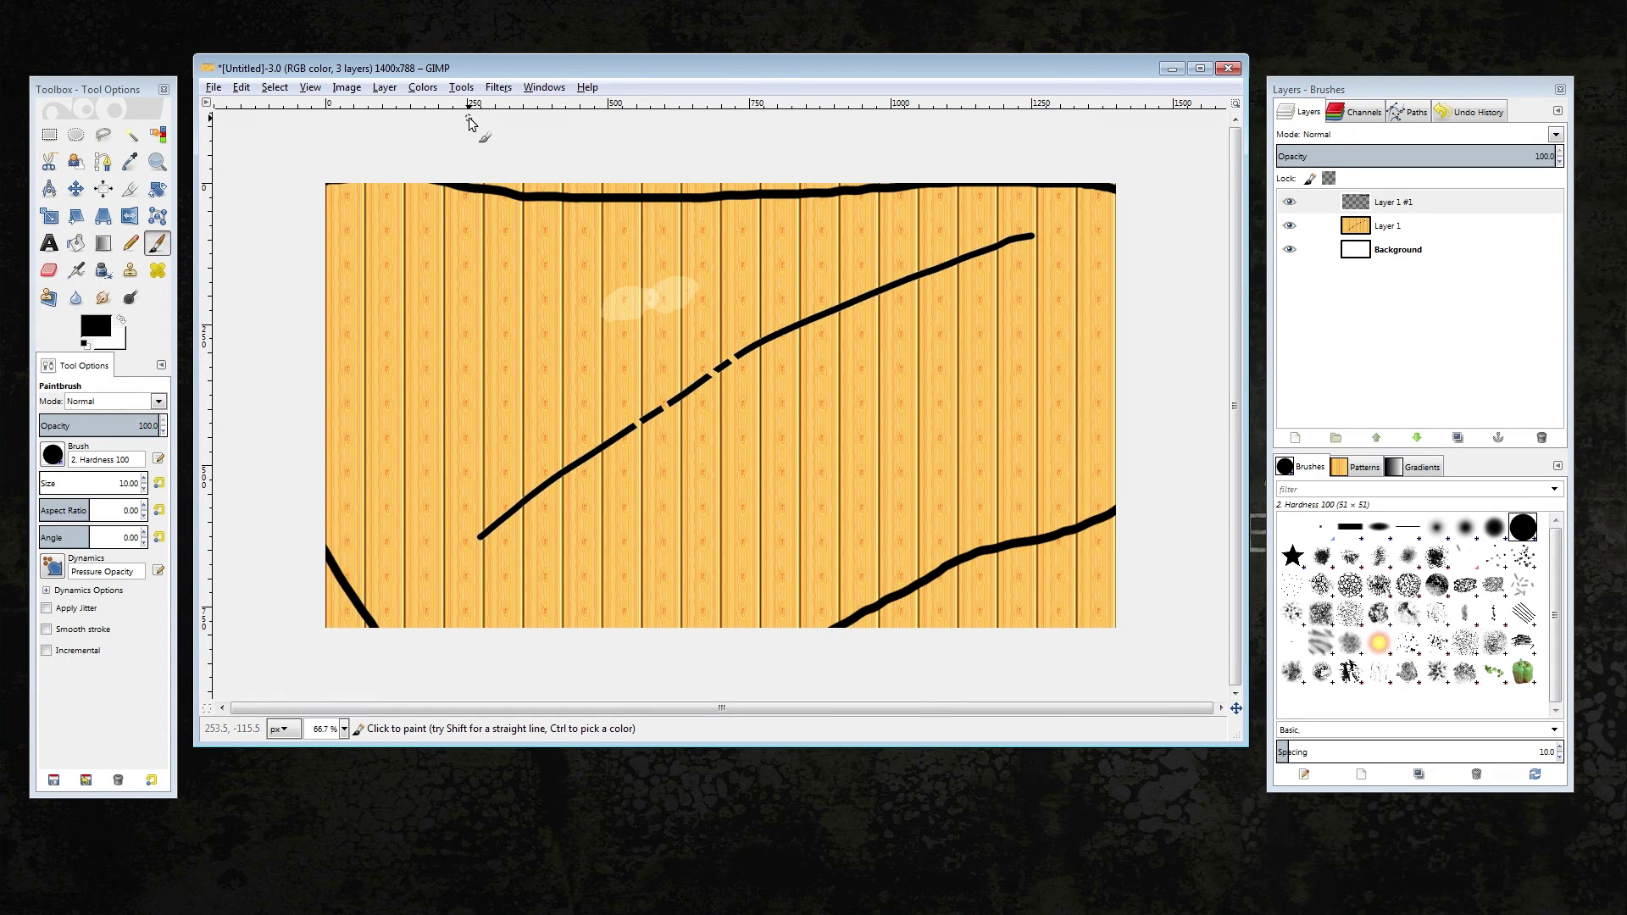
Try painting a freehand vertical stroke down the full image height at about x = 250 px, and undo it
{"action": "left_click_drag", "start_coordinate": [468, 168], "coordinate": [469, 642]}
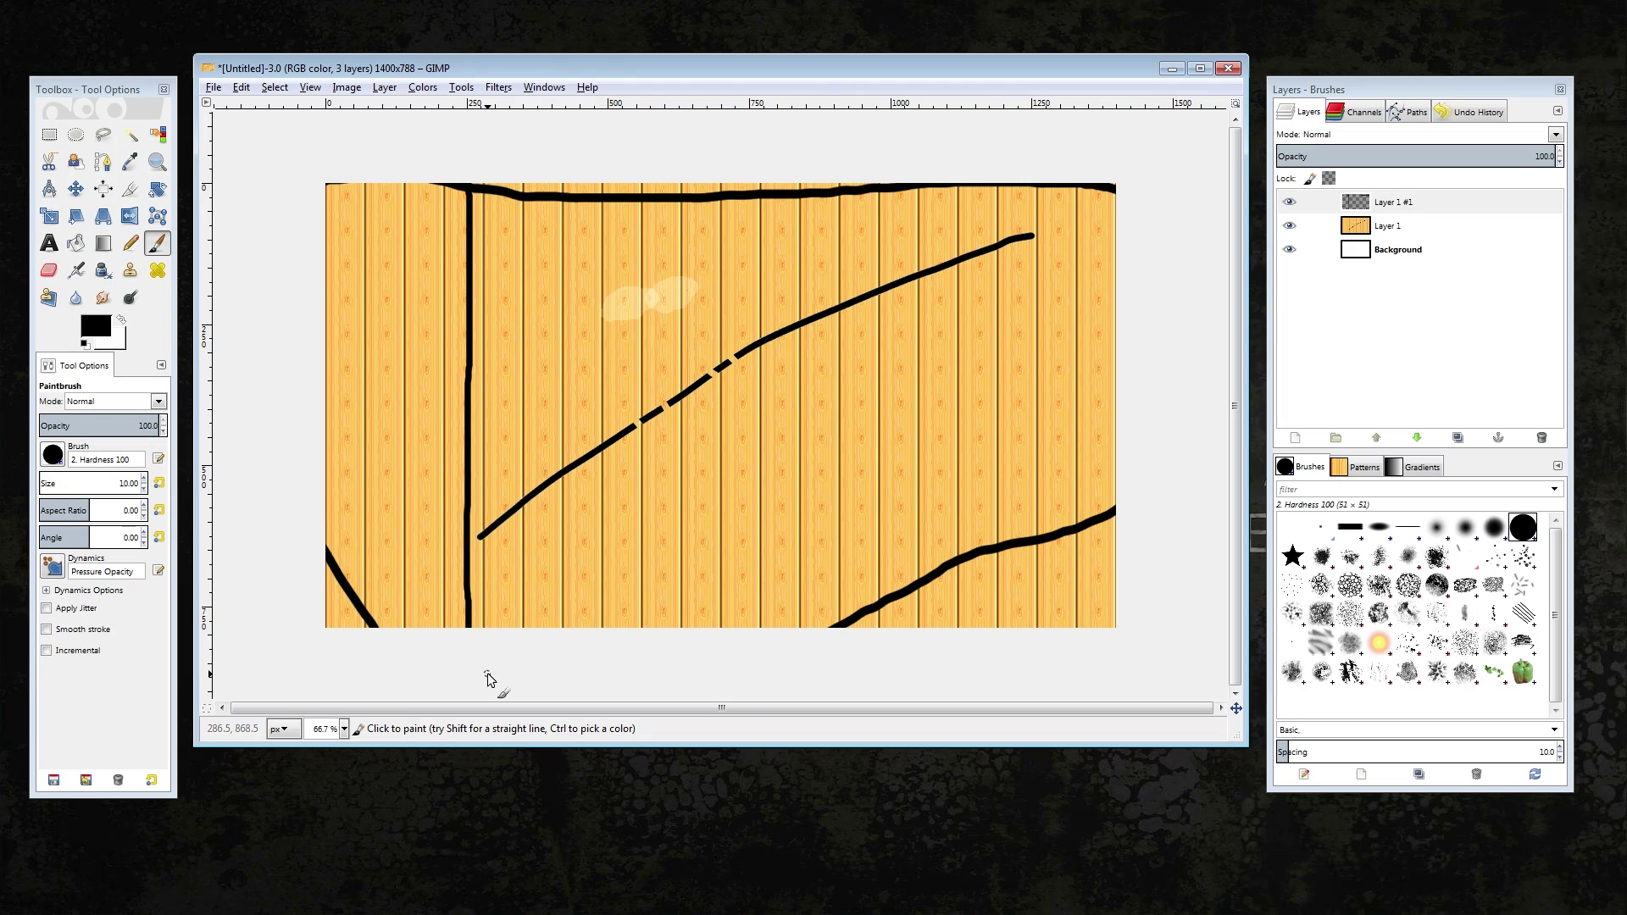
{"action": "key", "text": "ctrl+z"}
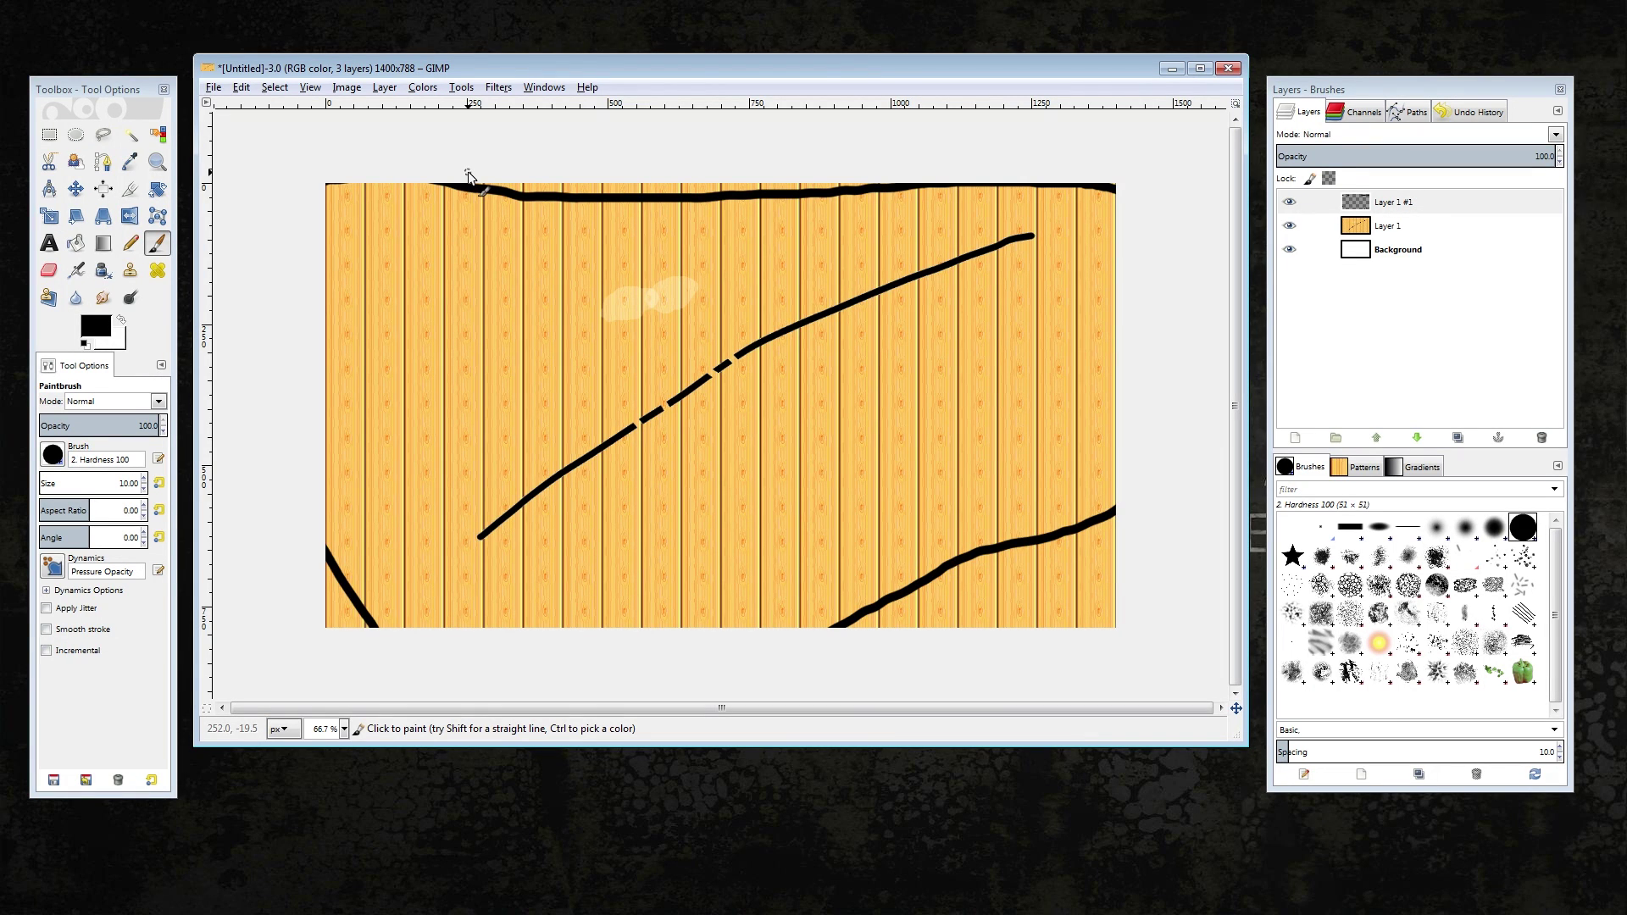
Paint an angle-constrained straight vertical black line across the full image height at about x = 250 px on Layer 1 #1
{"action": "key", "text": "ctrl"}
{"action": "key", "text": "shift"}
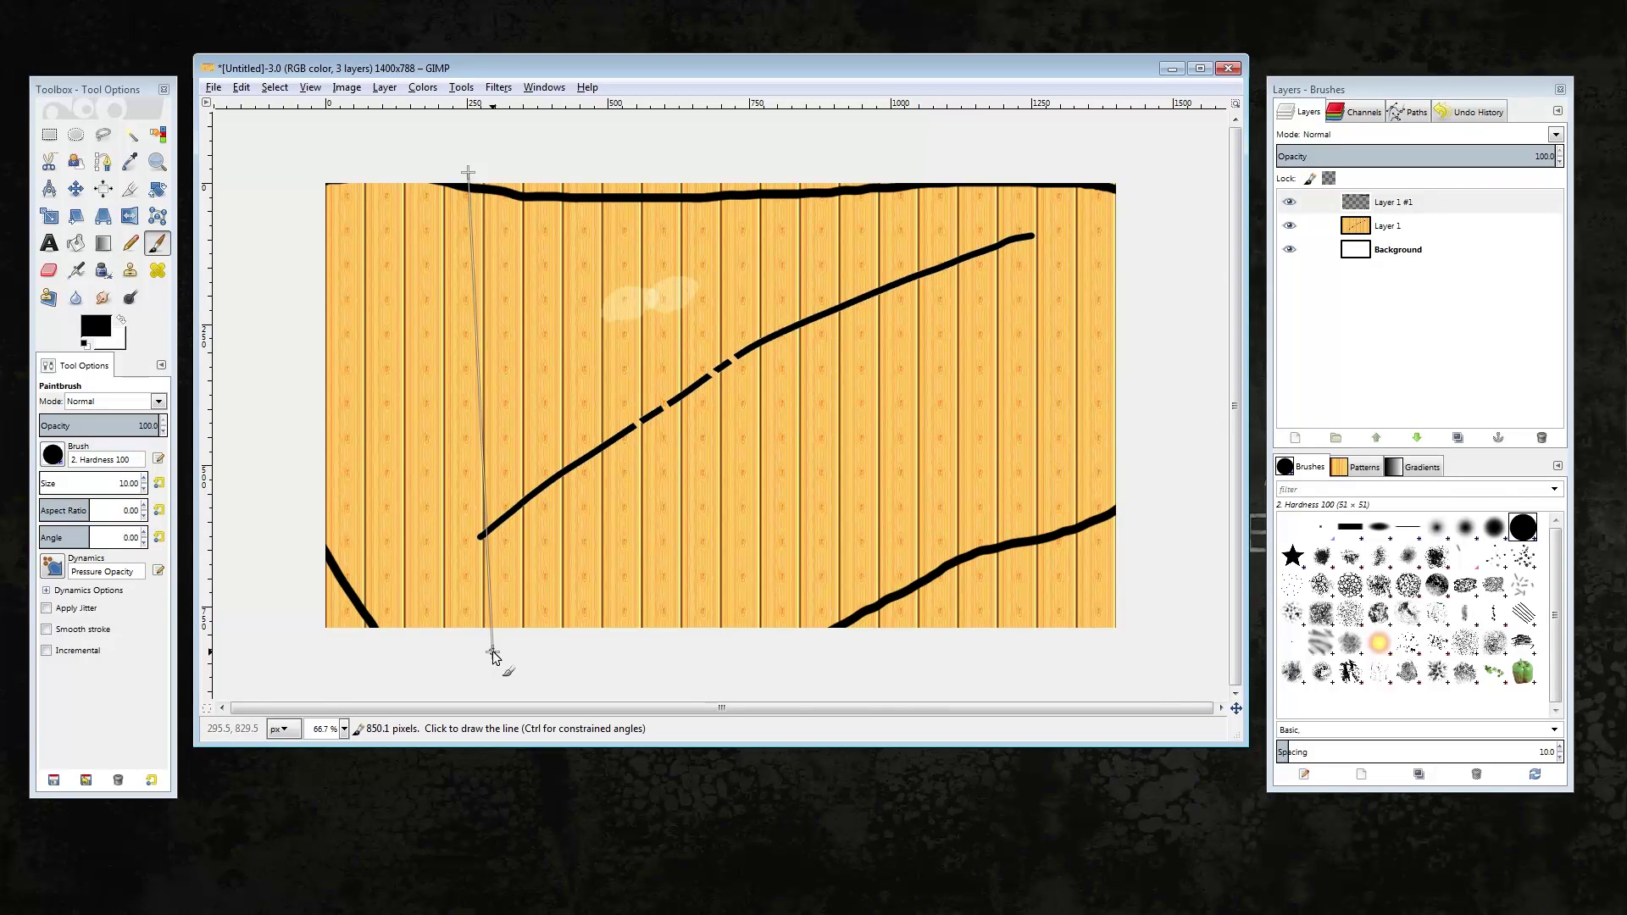
{"action": "key", "text": "ctrl"}
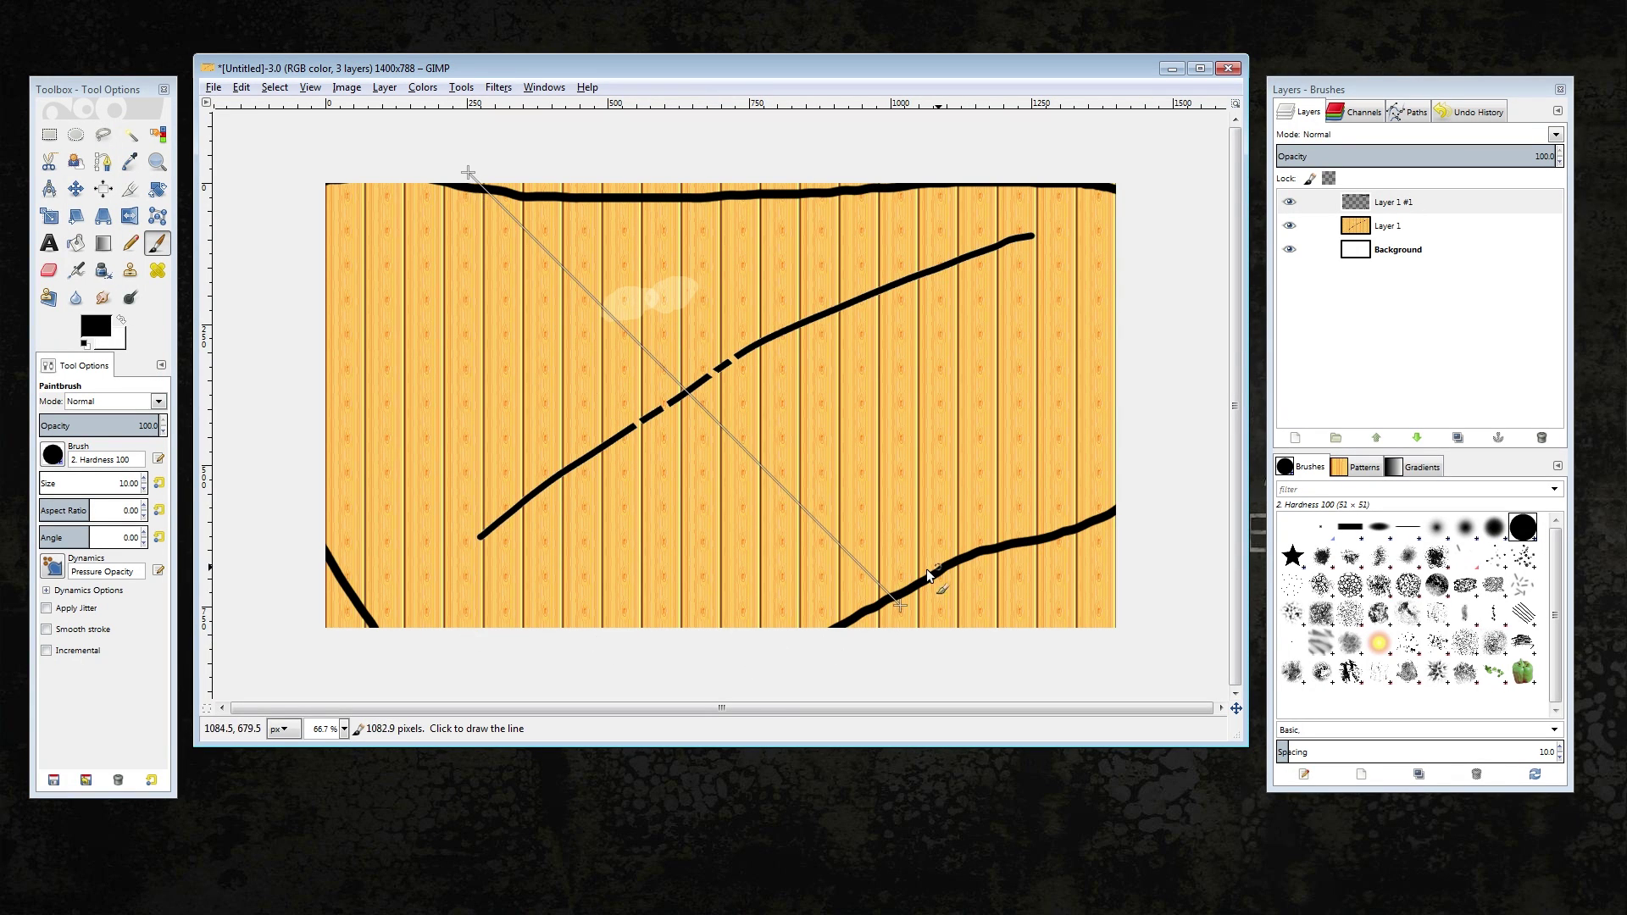
{"action": "left_click", "coordinate": [469, 636], "text": "shift"}
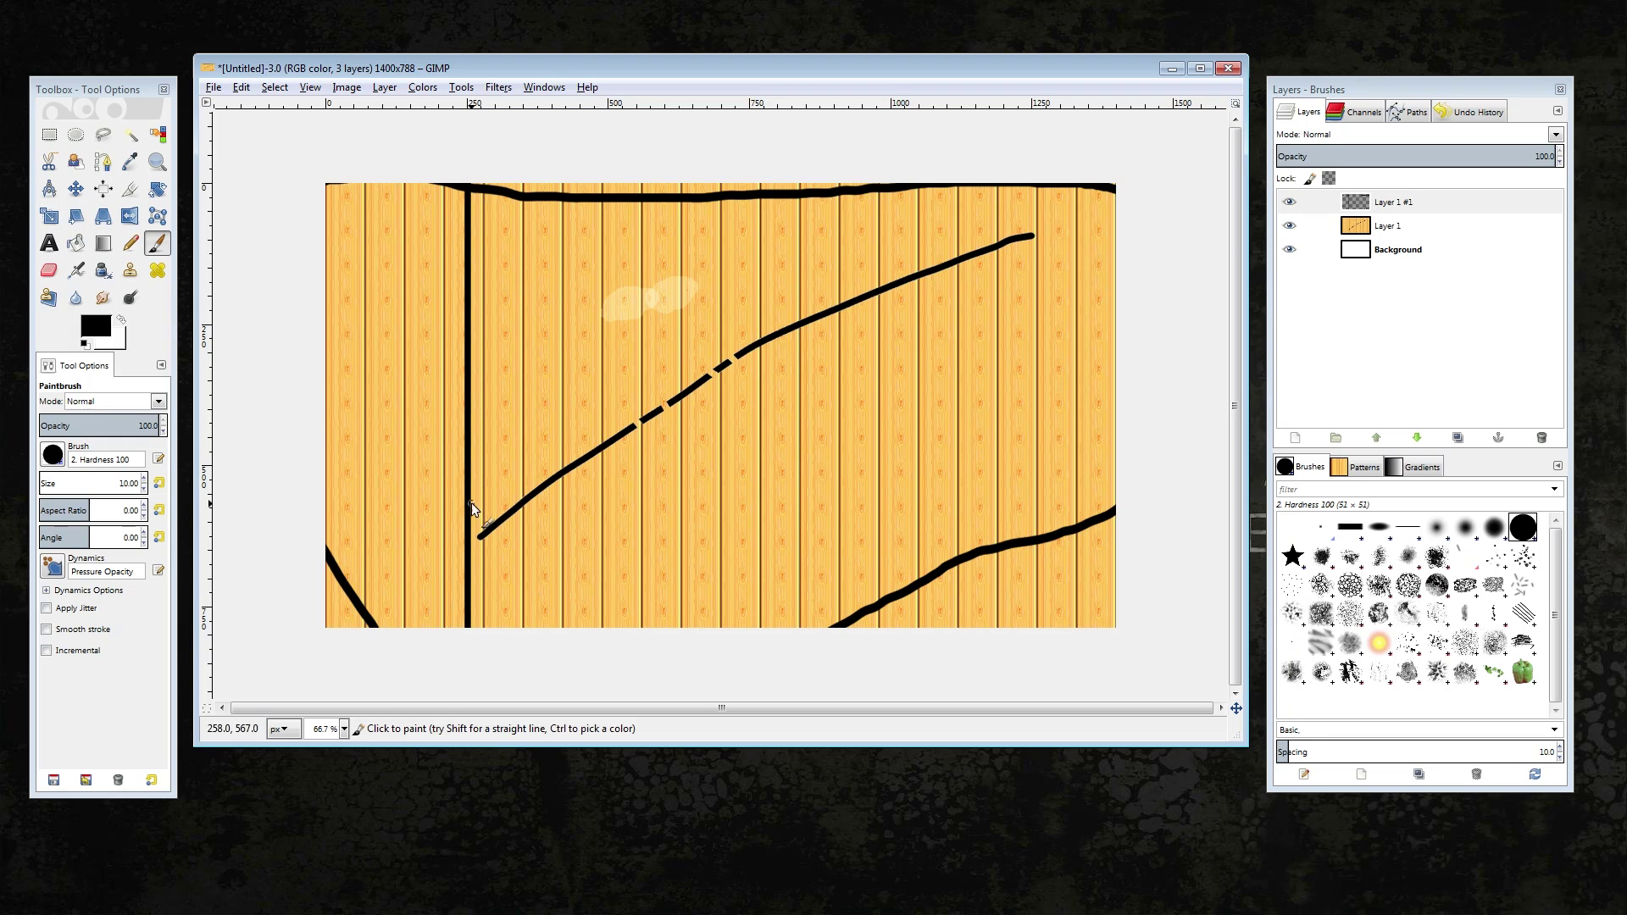
Lower the Paintbrush opacity to 90
{"action": "scroll", "coordinate": [491, 332], "scroll_direction": "up", "scroll_amount": 1, "text": "ctrl"}
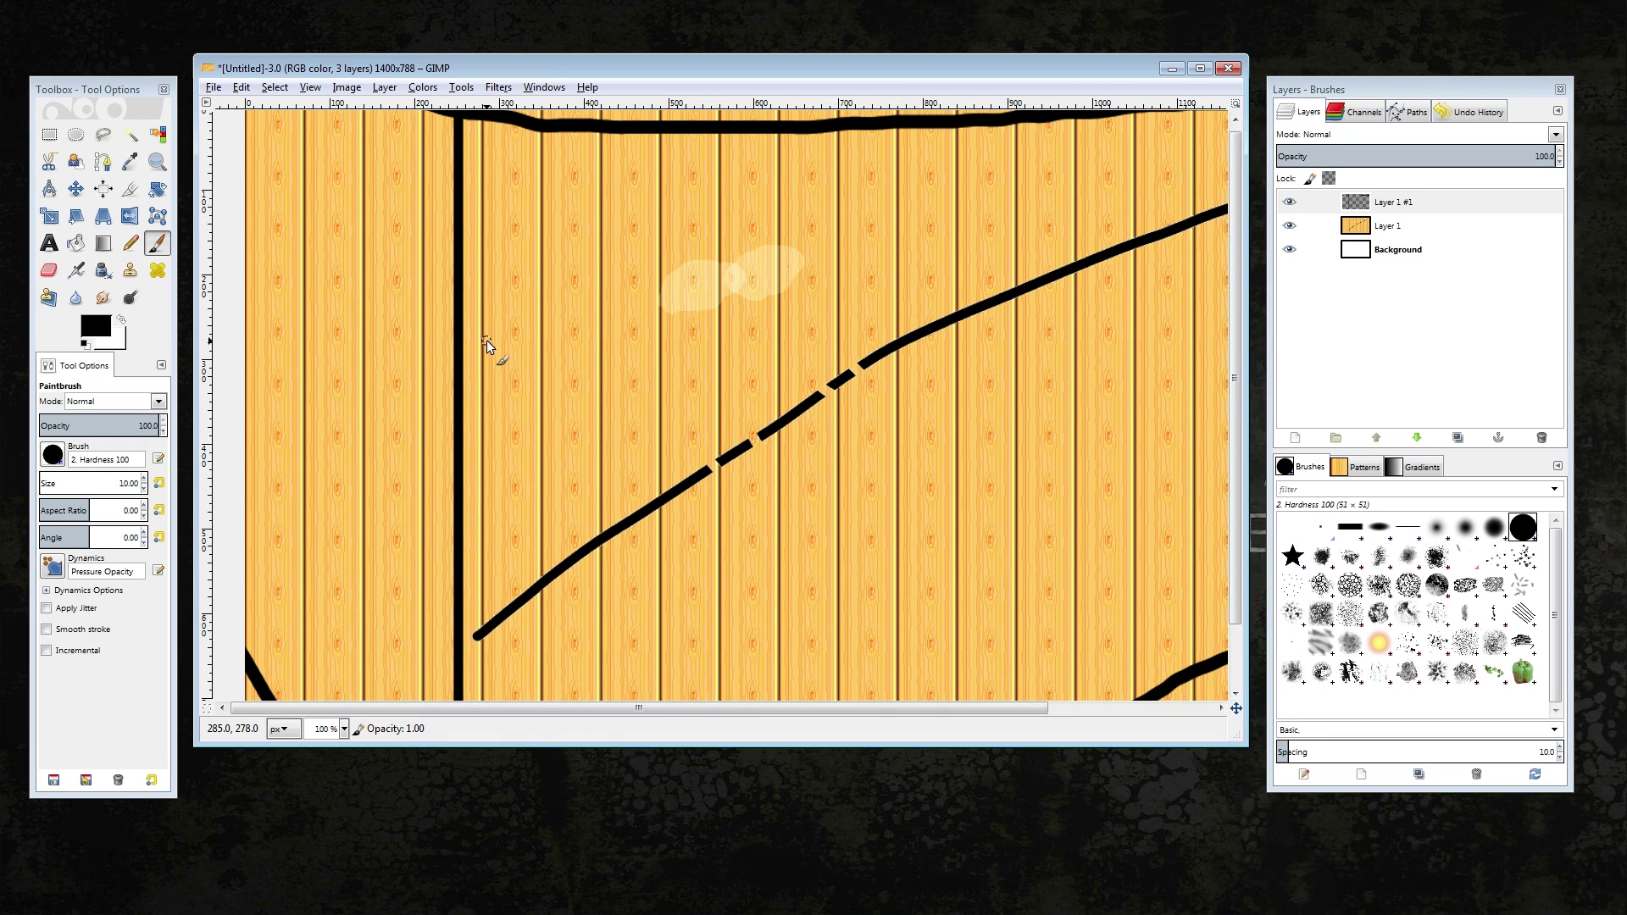
{"action": "scroll", "coordinate": [486, 339], "scroll_direction": "up", "scroll_amount": 1}
{"action": "scroll", "coordinate": [518, 304], "scroll_direction": "down", "scroll_amount": 2}
{"action": "scroll", "coordinate": [516, 321], "scroll_direction": "down", "scroll_amount": 1, "text": "alt"}
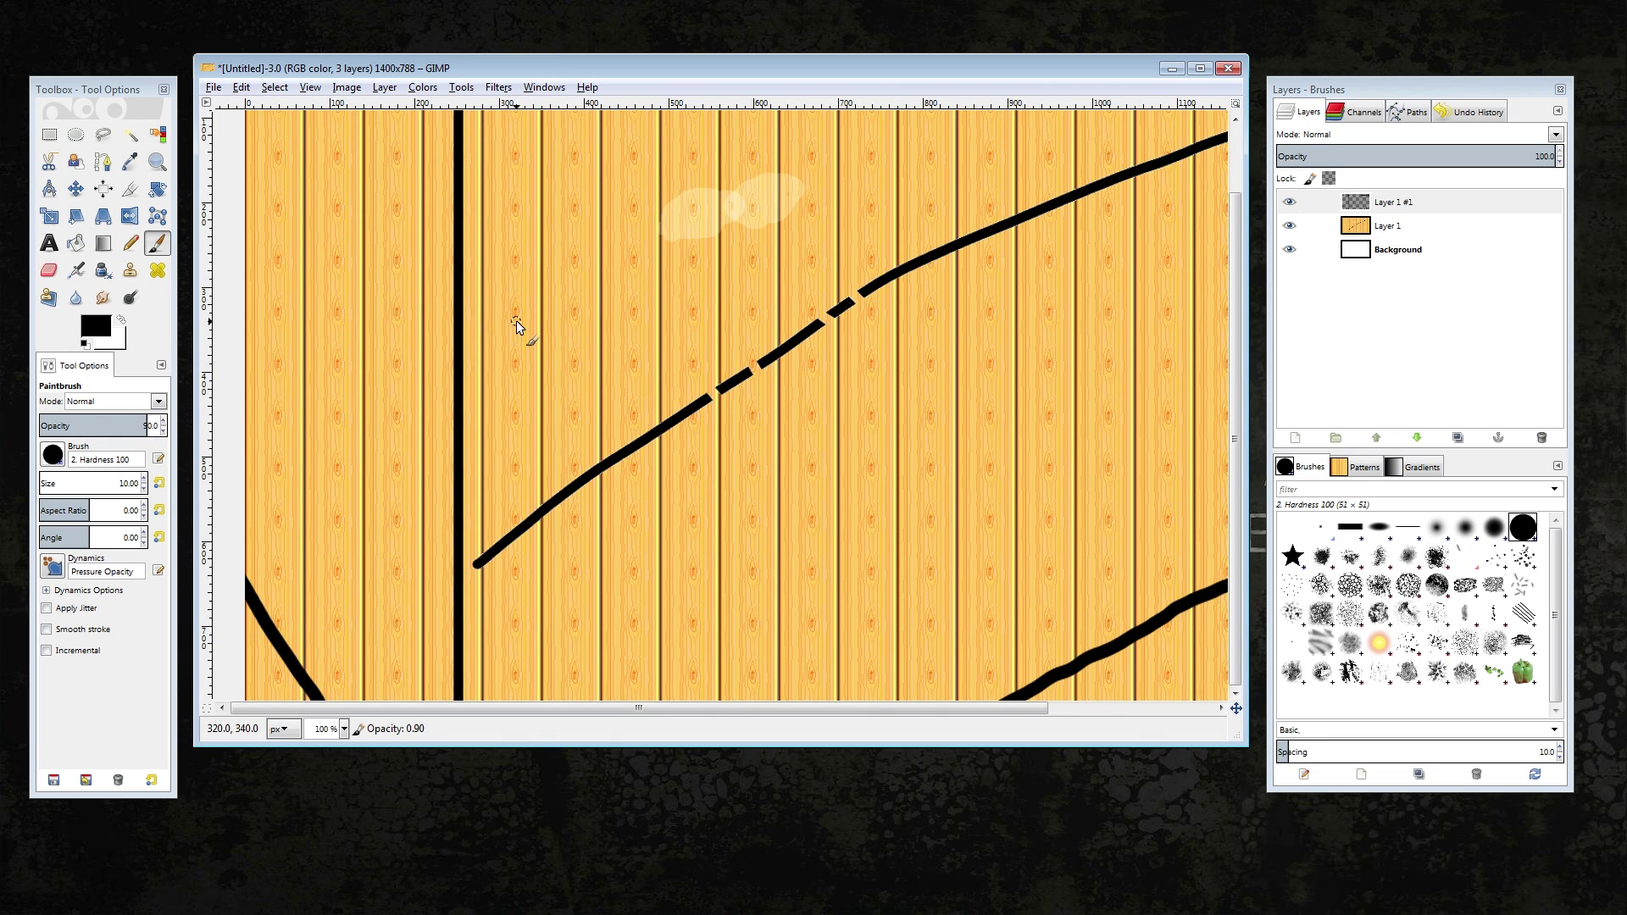
{"action": "scroll", "coordinate": [516, 323], "scroll_direction": "down", "scroll_amount": 1, "text": "ctrl"}
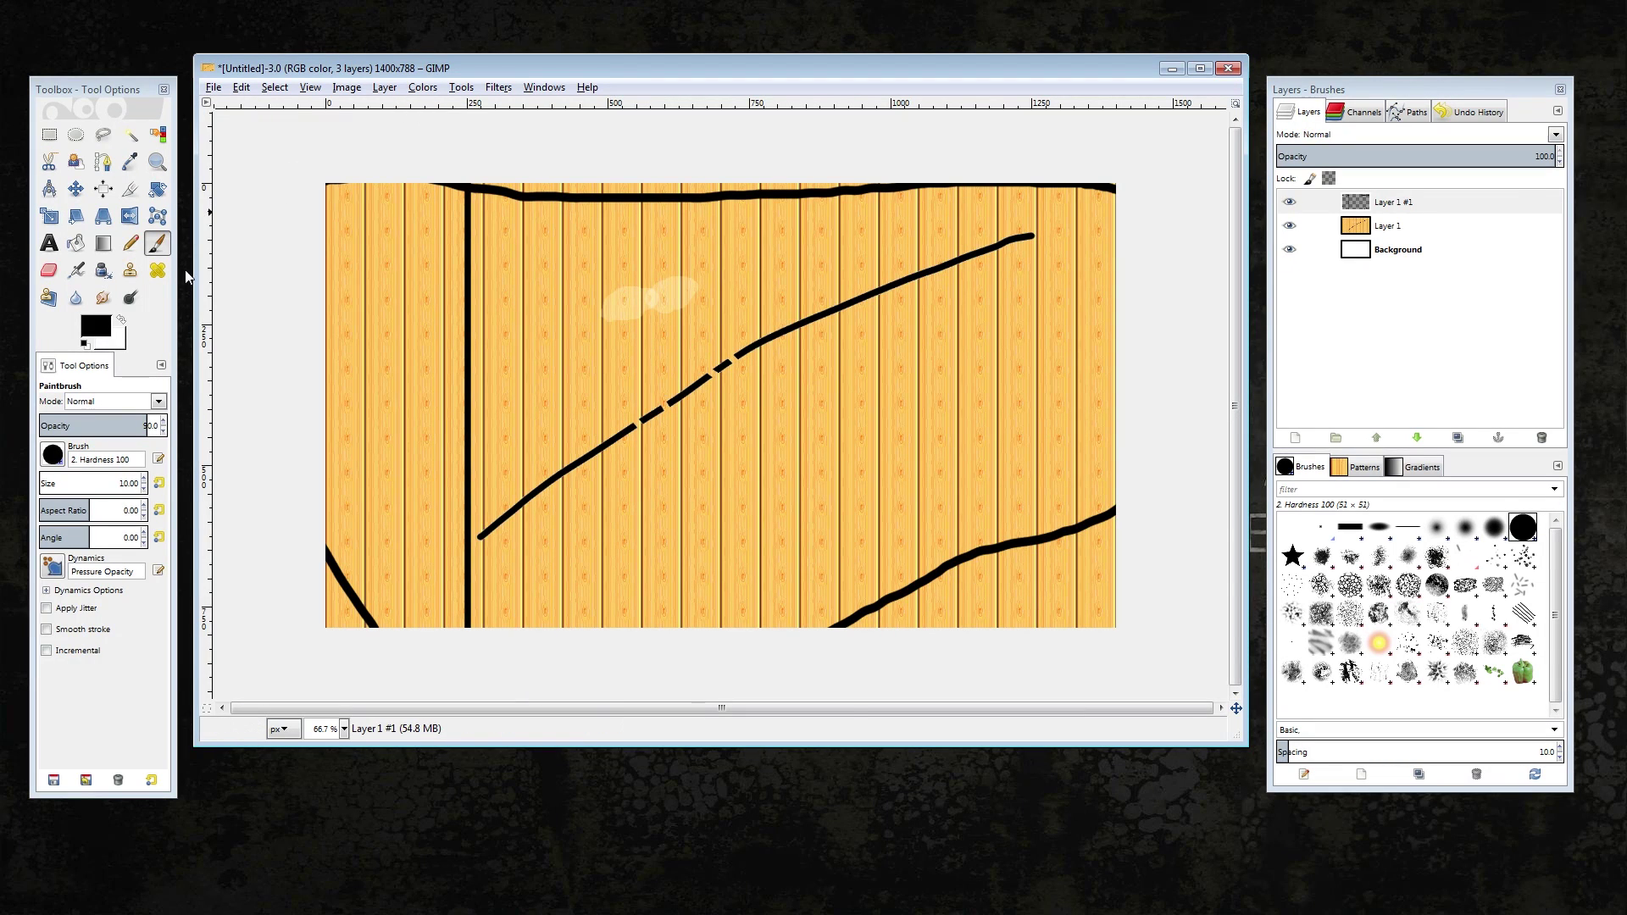
Place a vertical guide at x = 250 px and a horizontal guide at y = 250 px, and check the guide snapping option
{"action": "key", "text": "m"}
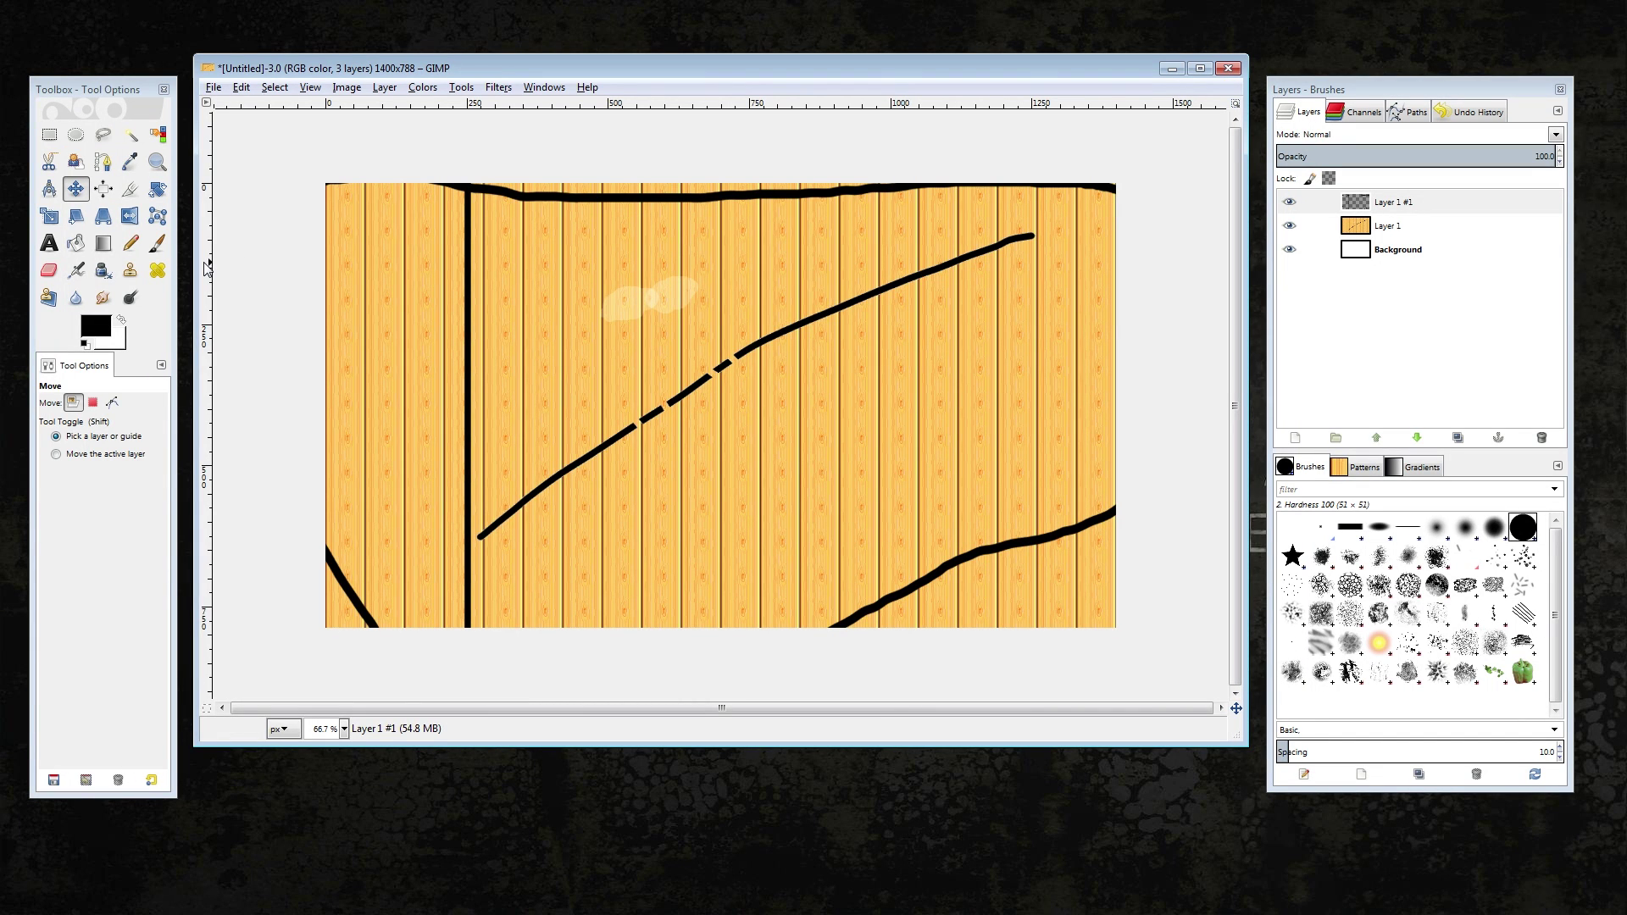
{"action": "left_click_drag", "start_coordinate": [205, 261], "coordinate": [466, 227]}
{"action": "left_click_drag", "start_coordinate": [503, 109], "coordinate": [520, 324]}
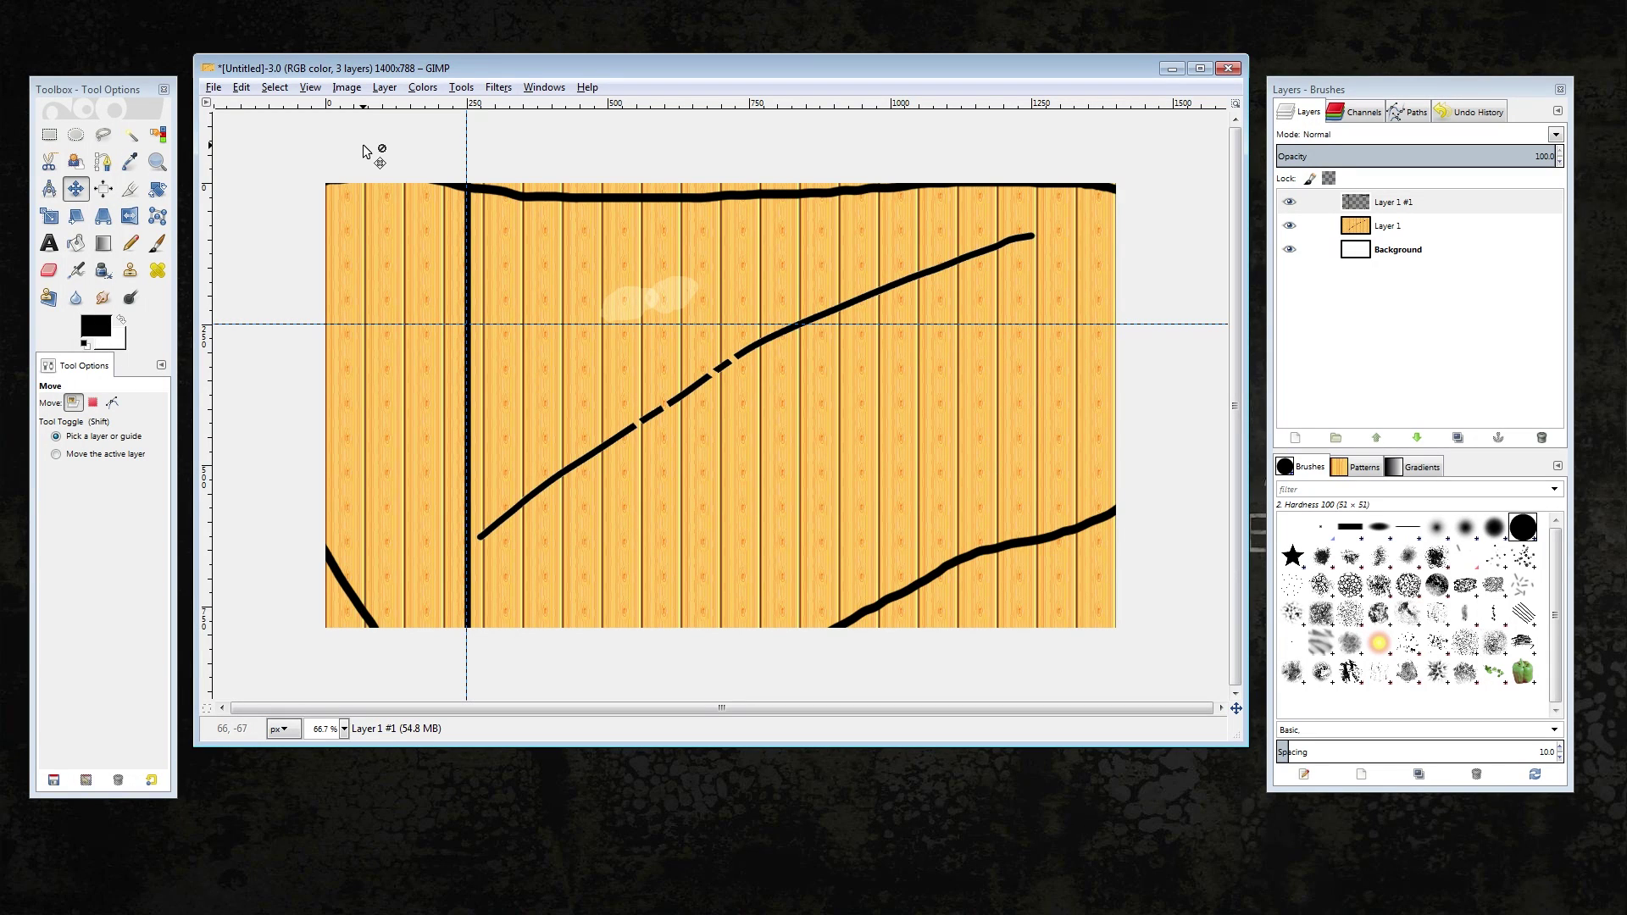
{"action": "left_click", "coordinate": [322, 93]}
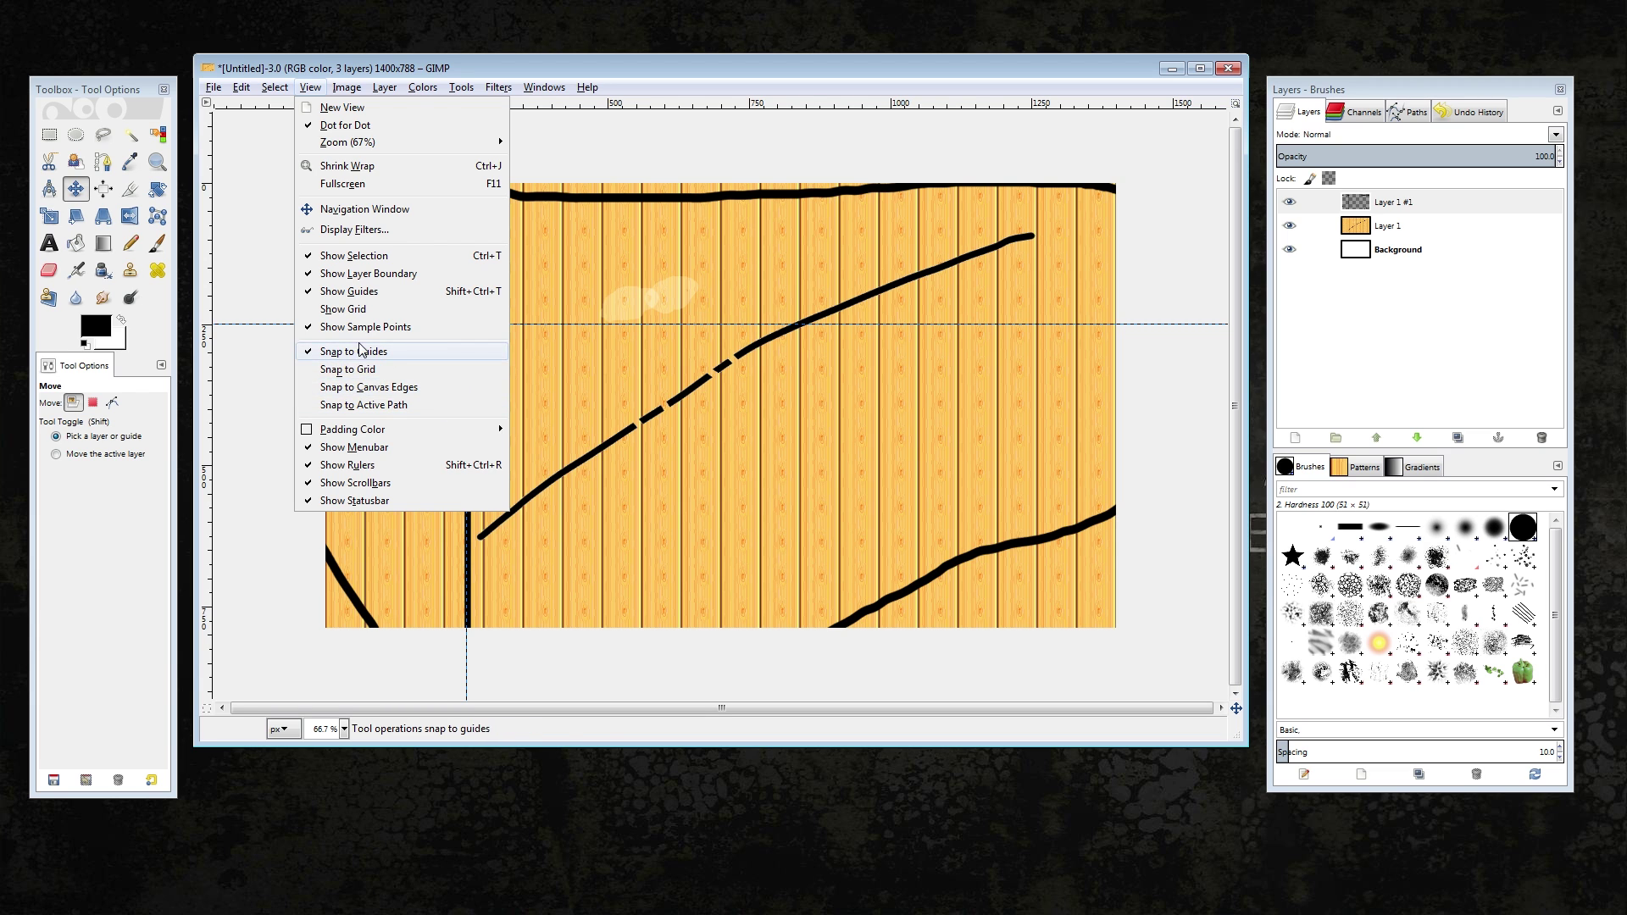
{"action": "left_click", "coordinate": [433, 72]}
Try painting a black stroke along the horizontal guide with the Paintbrush, and undo it
{"action": "key", "text": "p"}
{"action": "left_click", "coordinate": [310, 87]}
{"action": "left_click", "coordinate": [310, 88]}
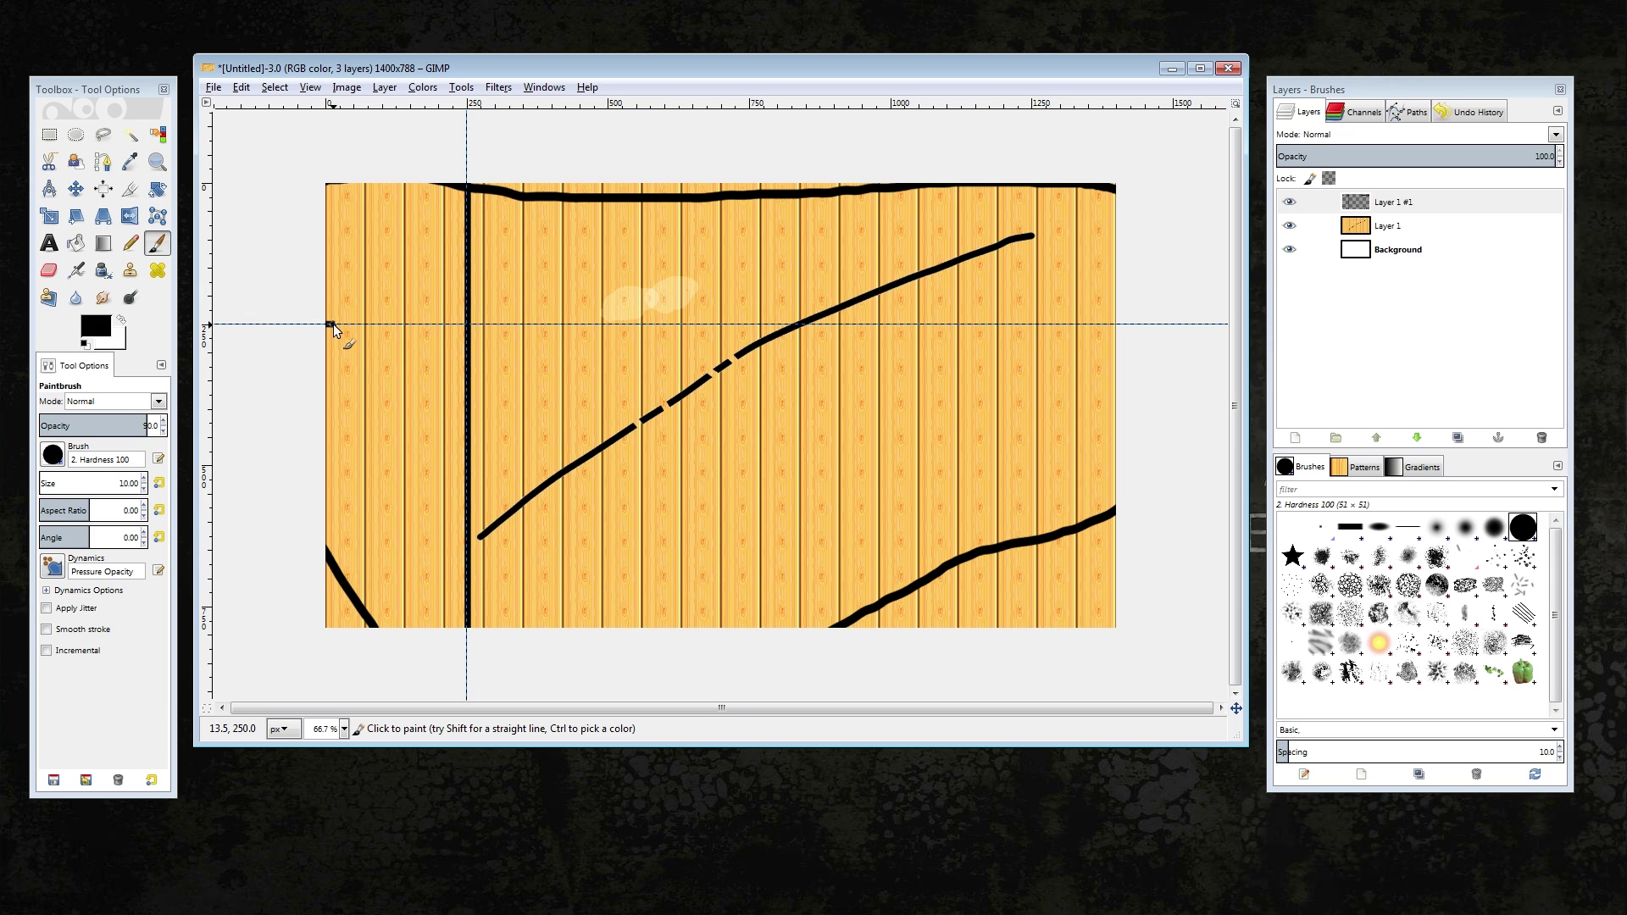
{"action": "left_click_drag", "start_coordinate": [365, 326], "coordinate": [395, 325]}
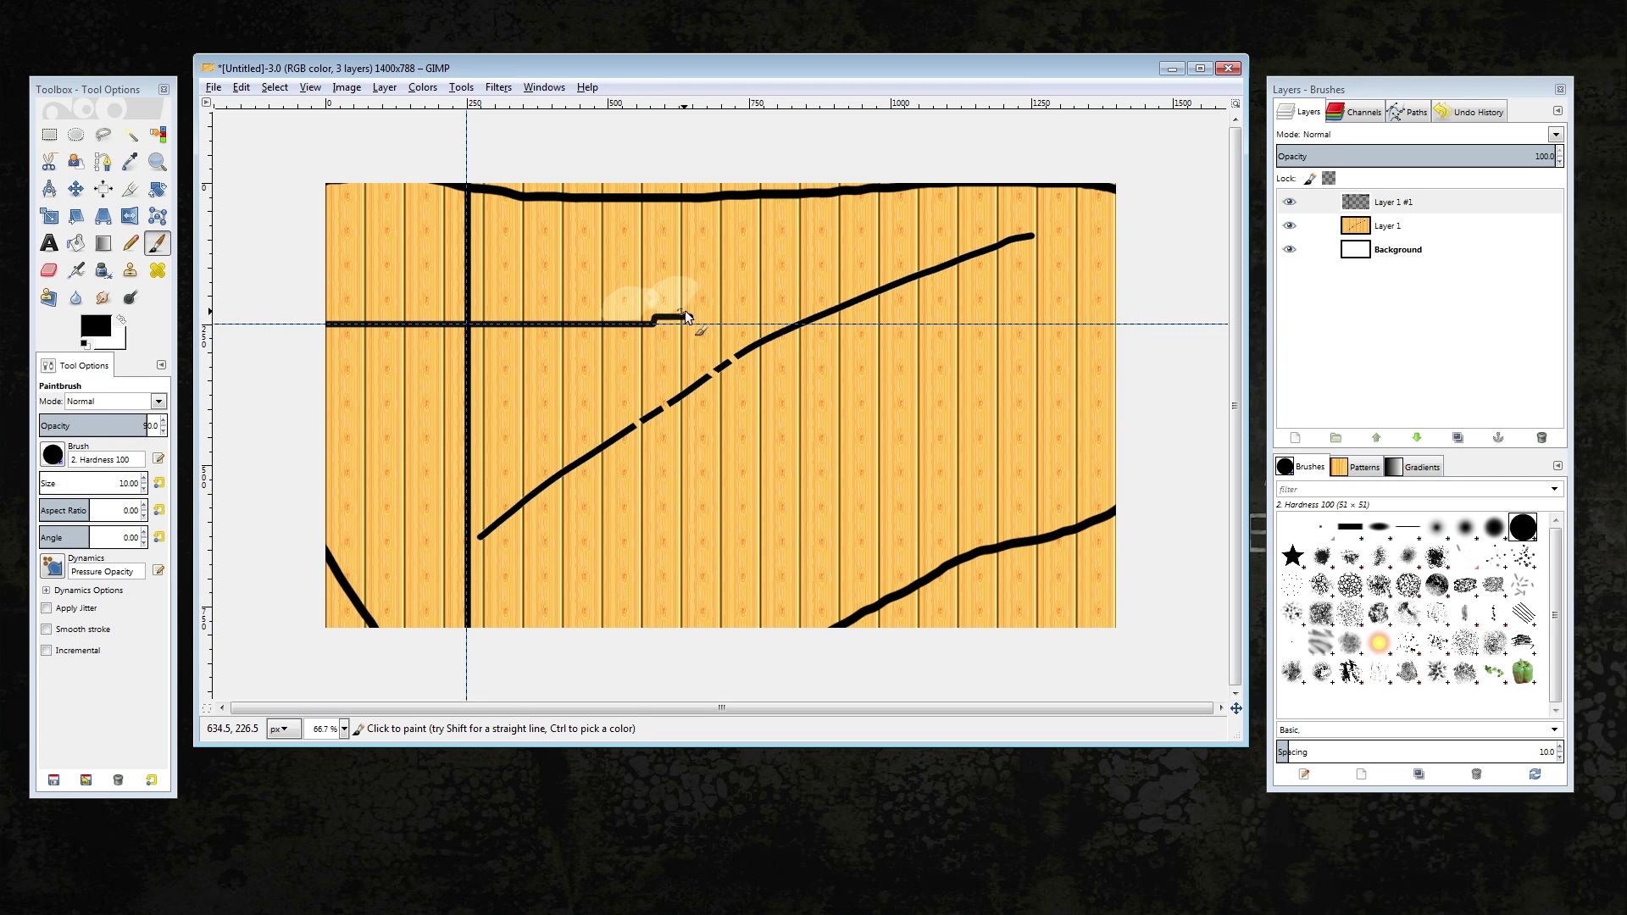
{"action": "key", "text": "ctrl+z"}
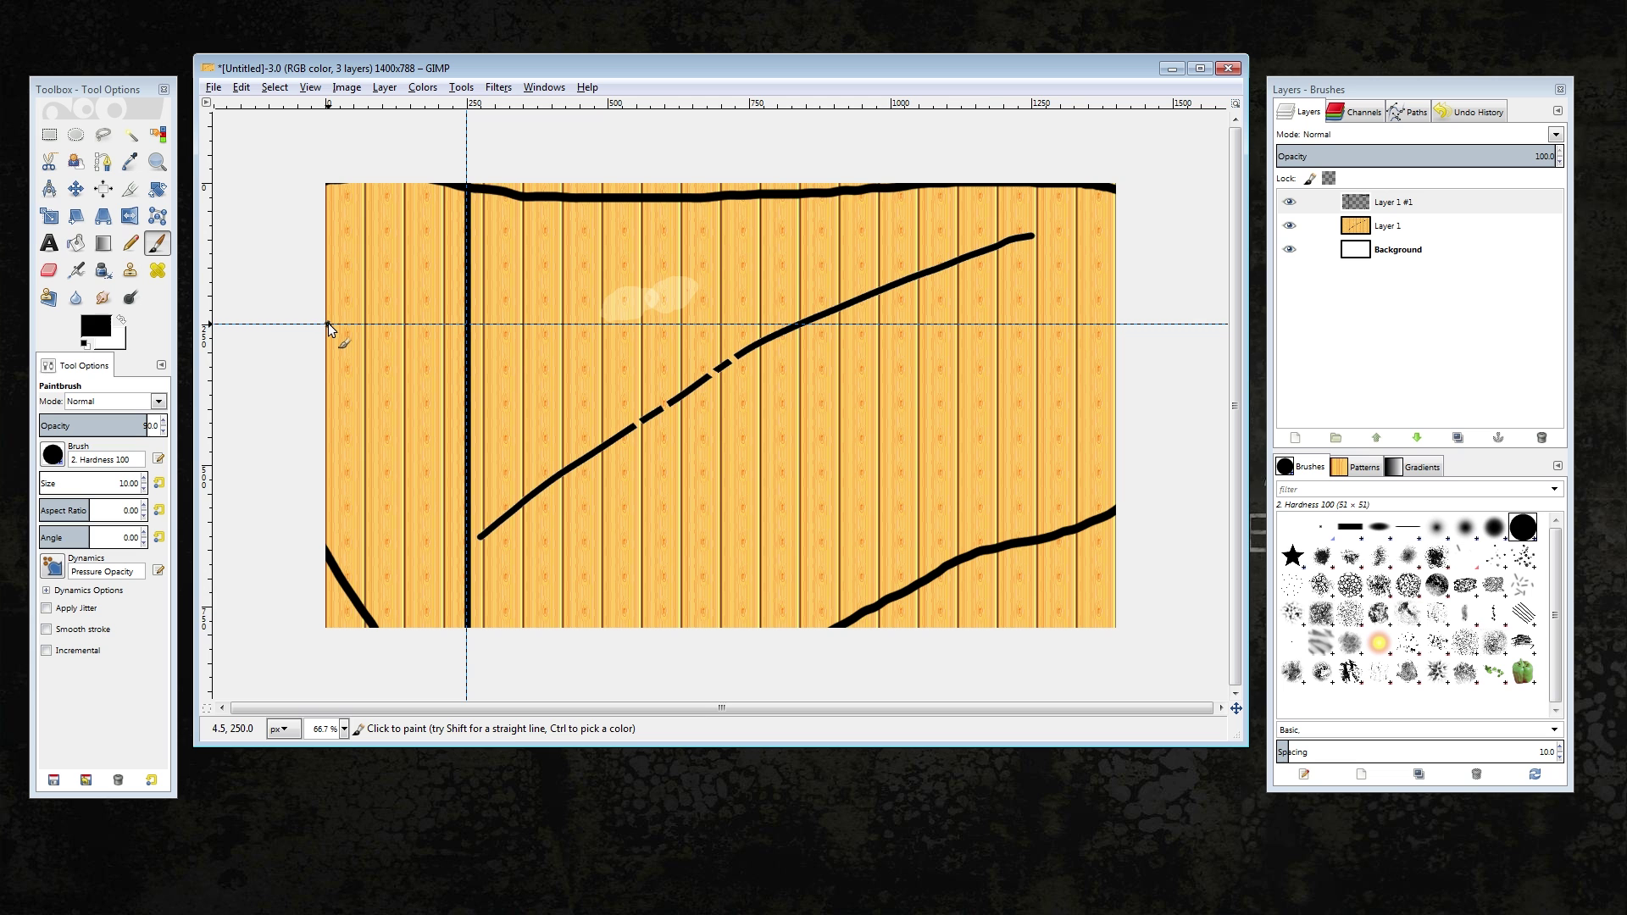
Paint a straight black line along the horizontal guide across the full image width on Layer 1 #1
{"action": "left_click_drag", "start_coordinate": [328, 323], "coordinate": [402, 323]}
{"action": "left_click_drag", "start_coordinate": [574, 323], "coordinate": [622, 323]}
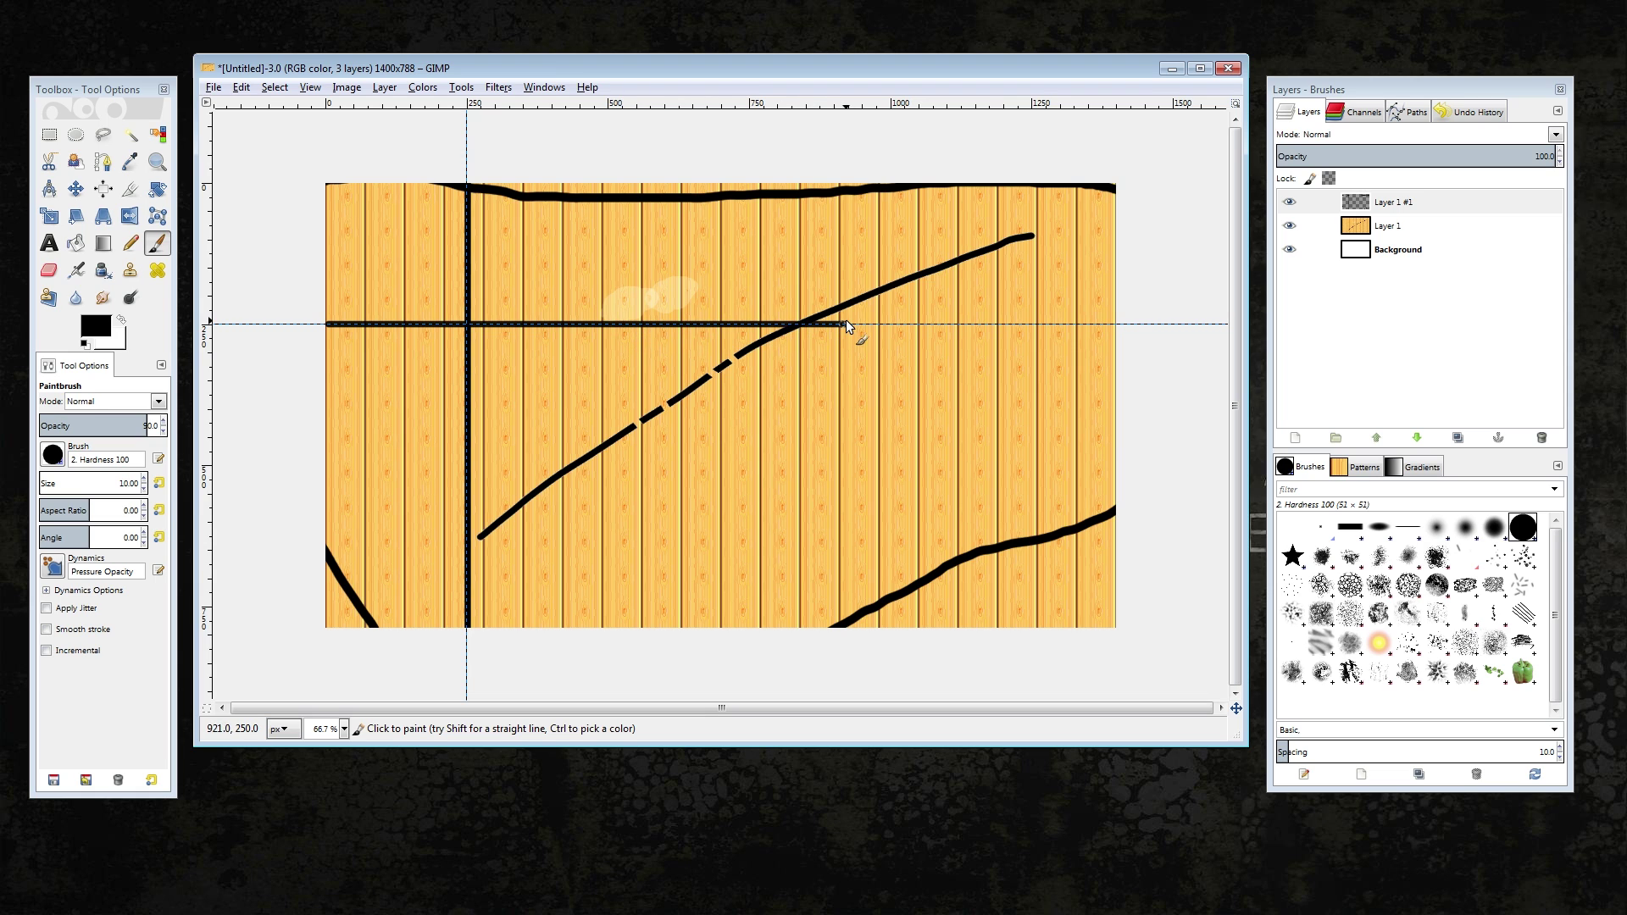
{"action": "left_click_drag", "start_coordinate": [881, 324], "coordinate": [910, 325]}
{"action": "left_click_drag", "start_coordinate": [1010, 323], "coordinate": [1105, 324]}
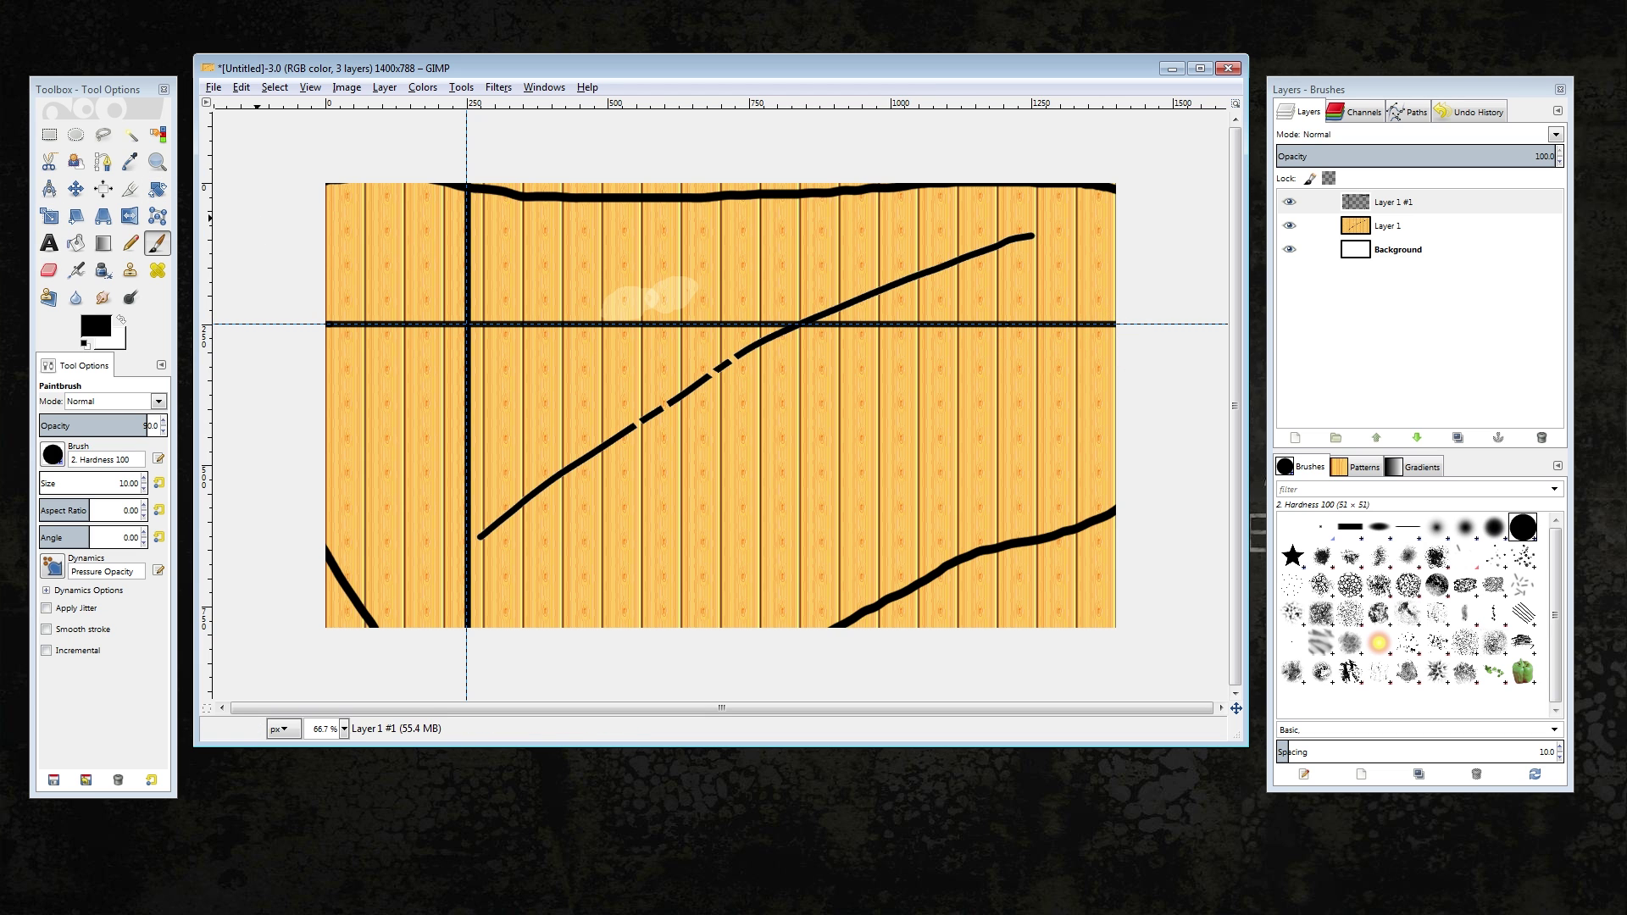
Add the text "Text text text" above the horizontal guide and resize its box to 219 × 57 px, with its left edge on the vertical guide
{"action": "left_click", "coordinate": [49, 243]}
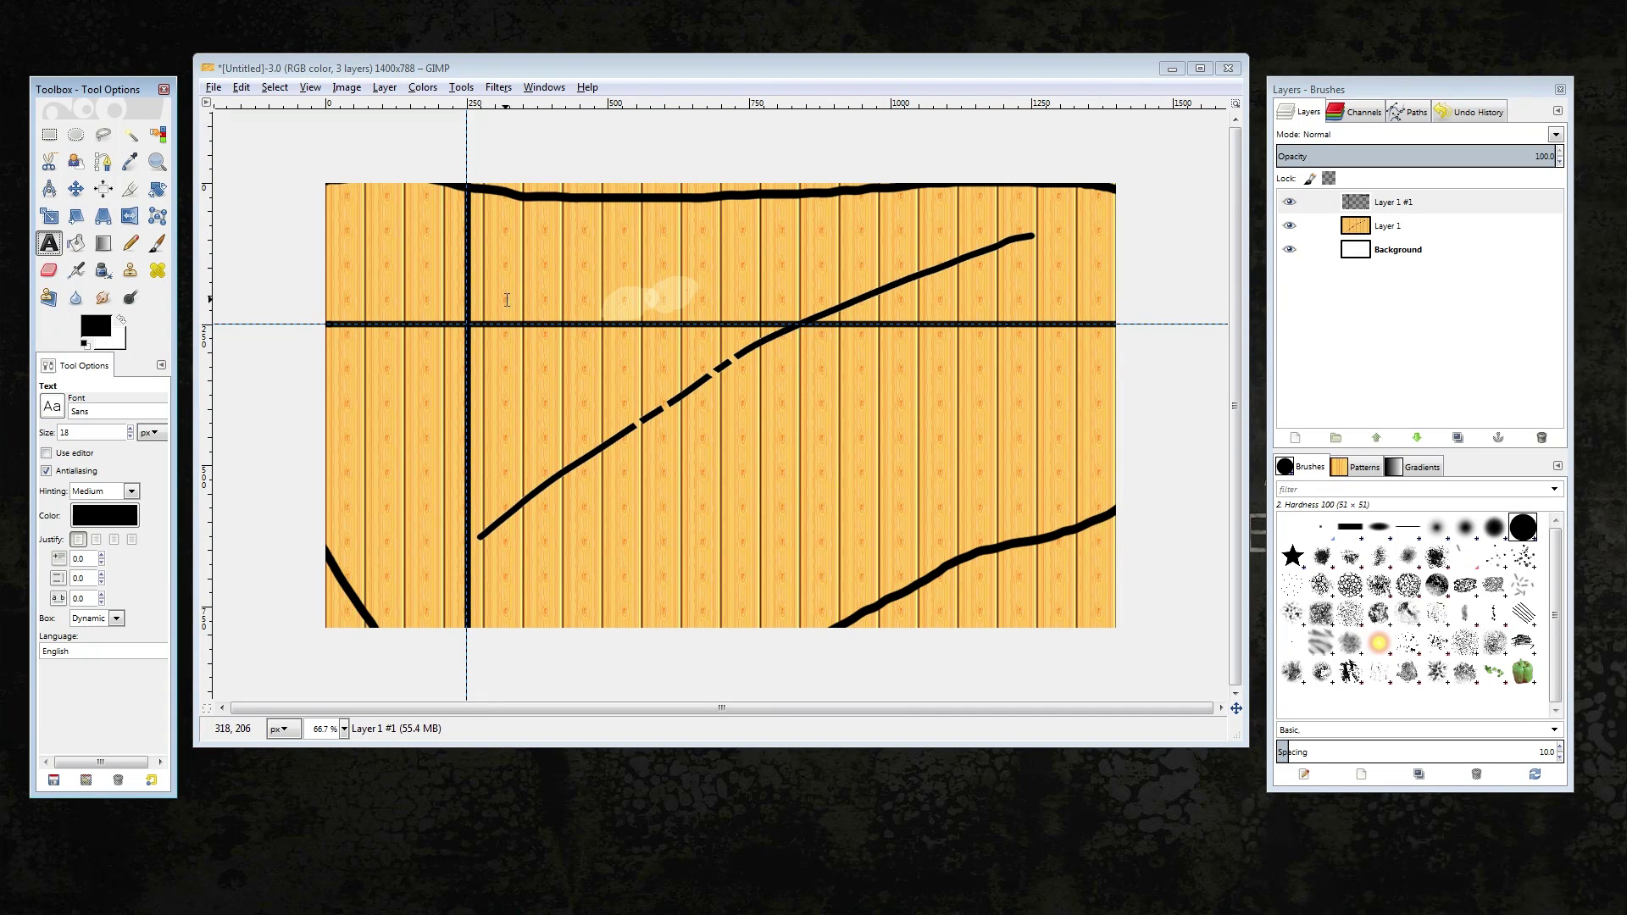
{"action": "left_click", "coordinate": [509, 255]}
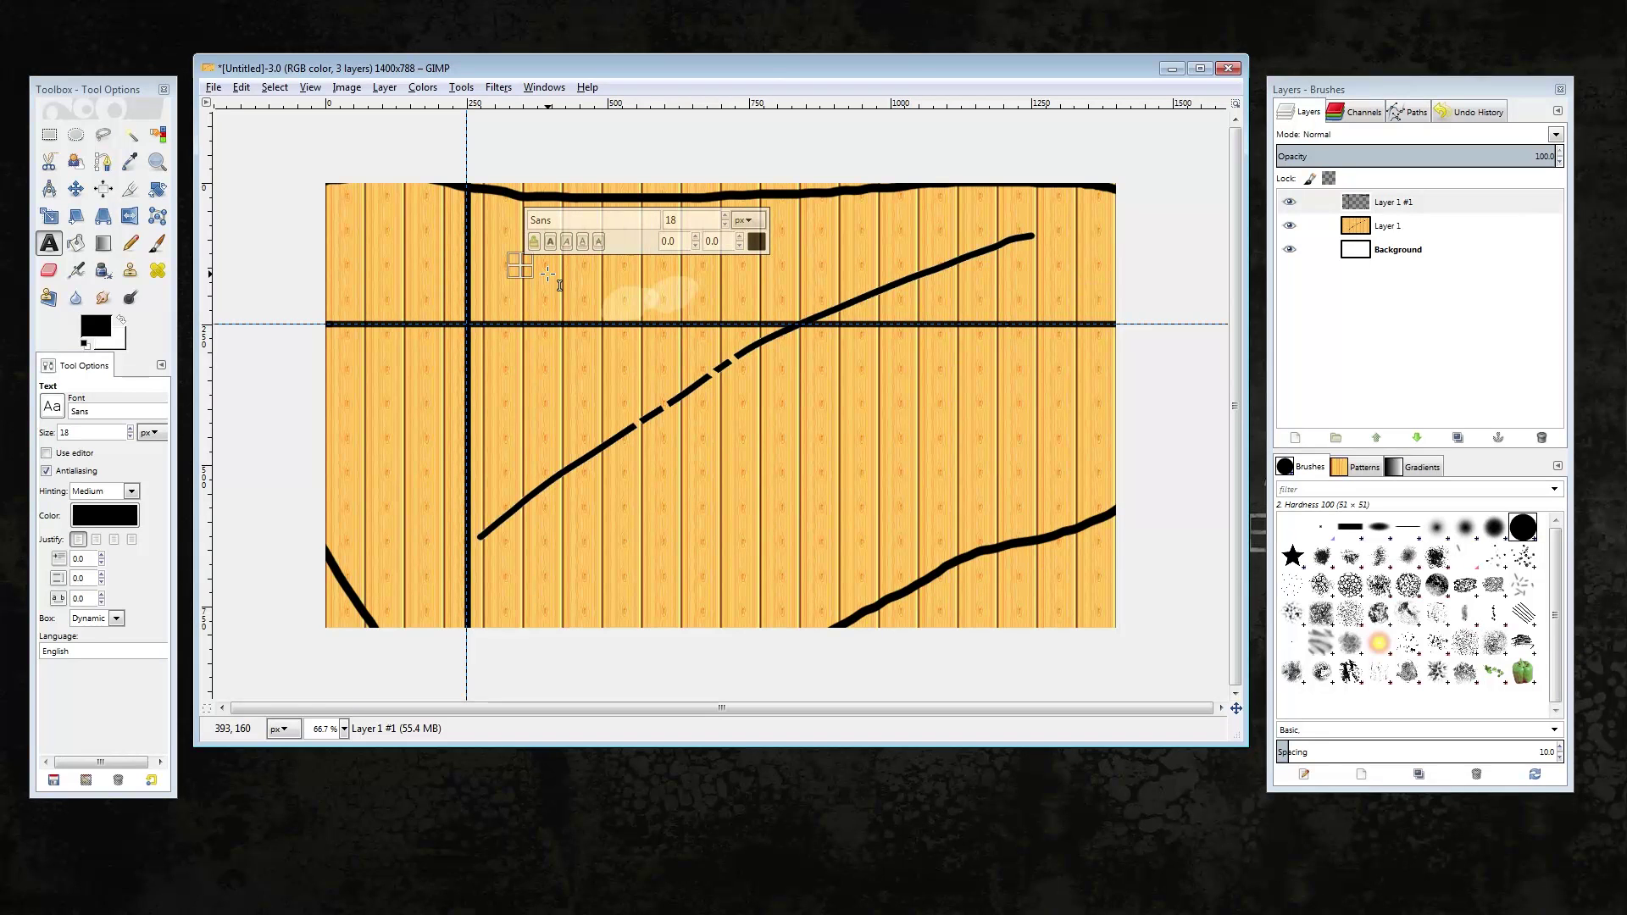
{"action": "type", "text": "M"}
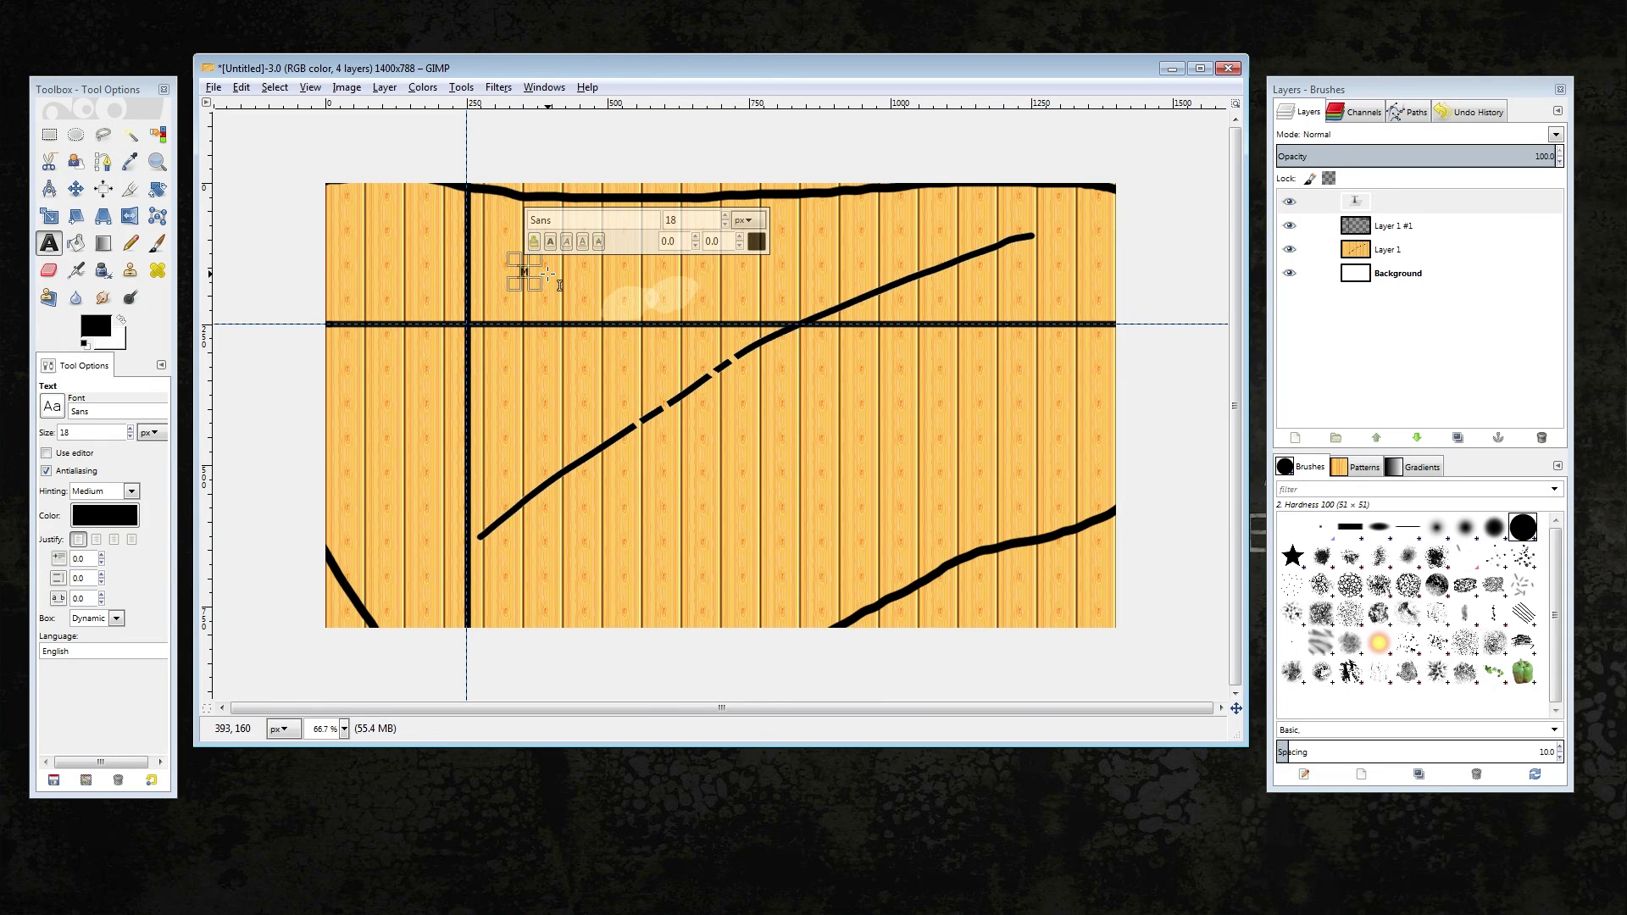
{"action": "type", "text": "Text text text"}
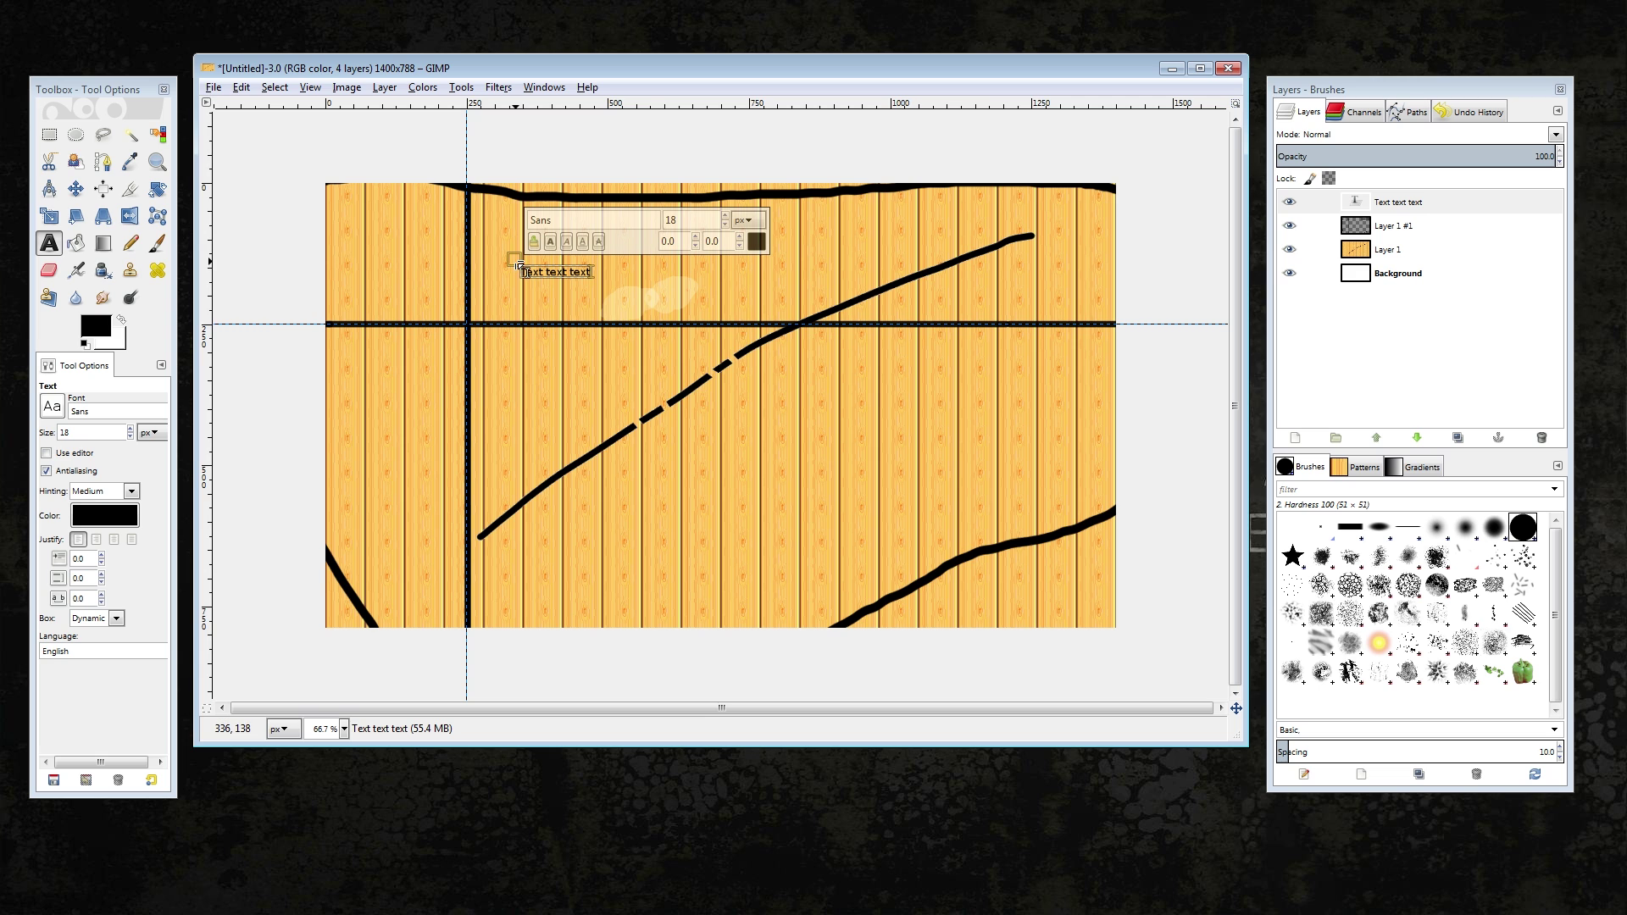
{"action": "left_click_drag", "start_coordinate": [519, 263], "coordinate": [470, 264]}
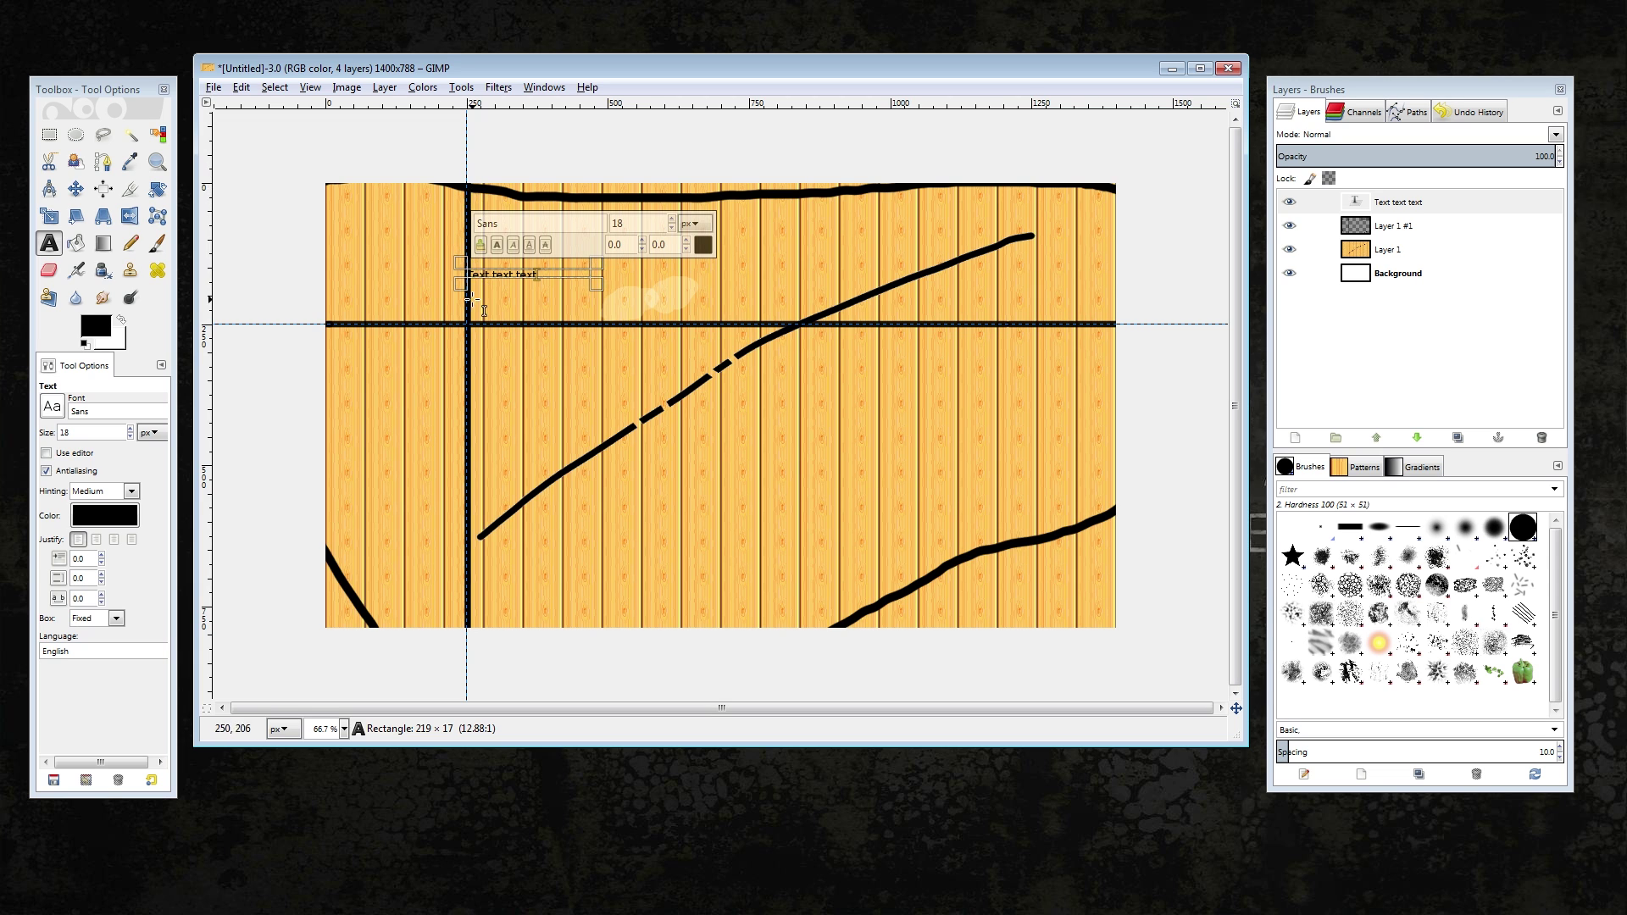
{"action": "left_click_drag", "start_coordinate": [468, 282], "coordinate": [467, 302]}
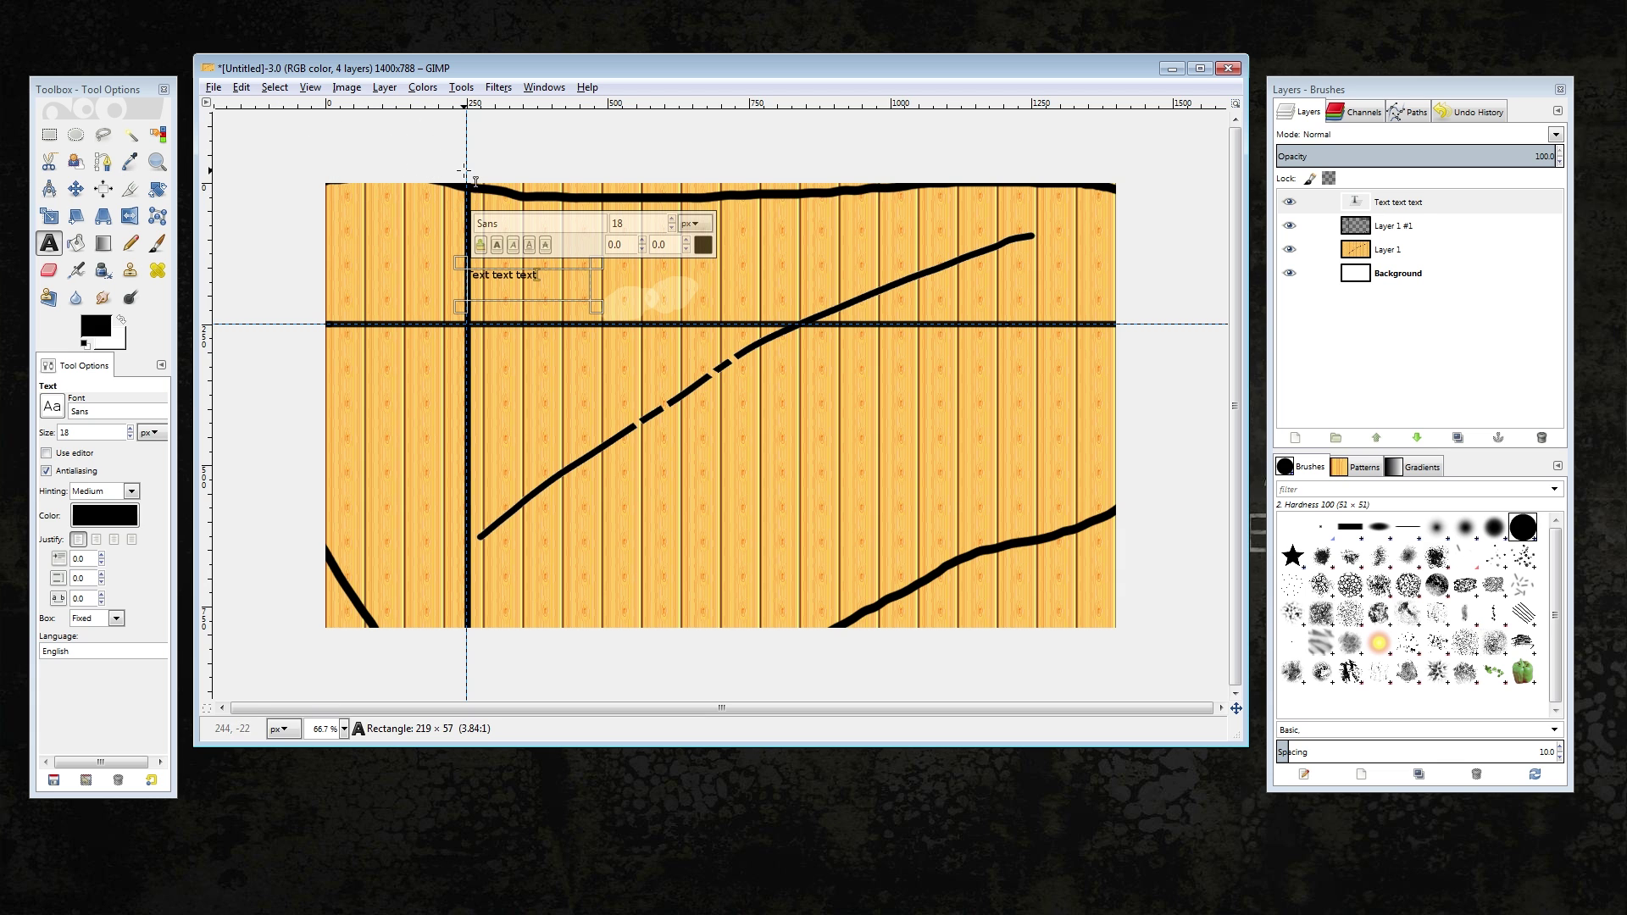
Turn on snapping to the grid and show the grid over the image
{"action": "left_click", "coordinate": [310, 88]}
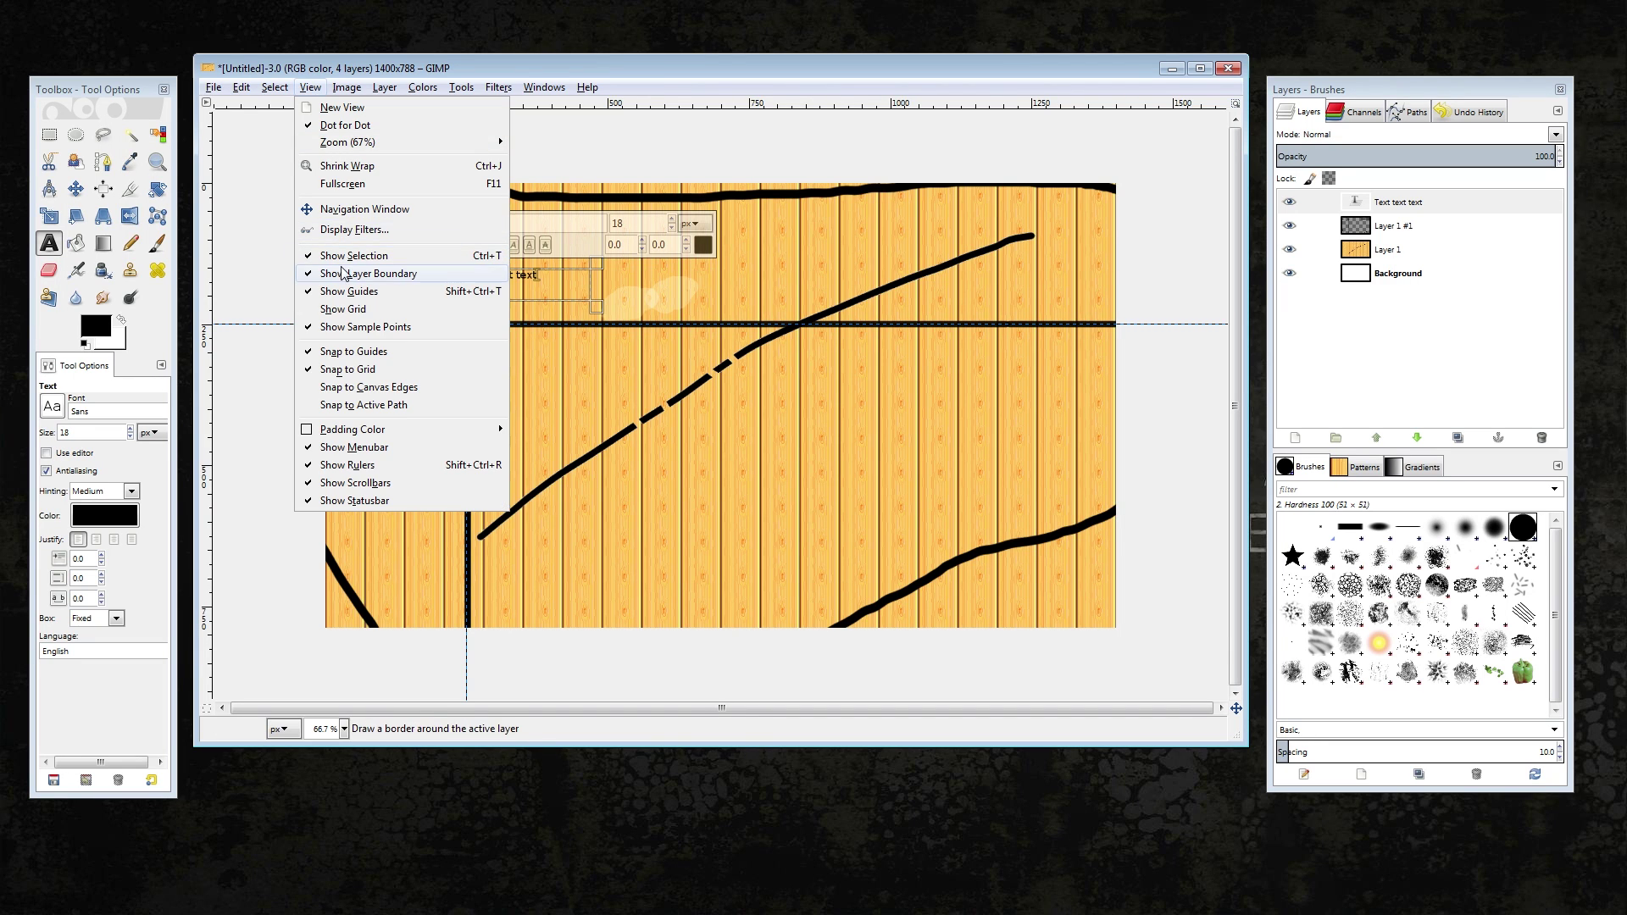
{"action": "left_click", "coordinate": [360, 310]}
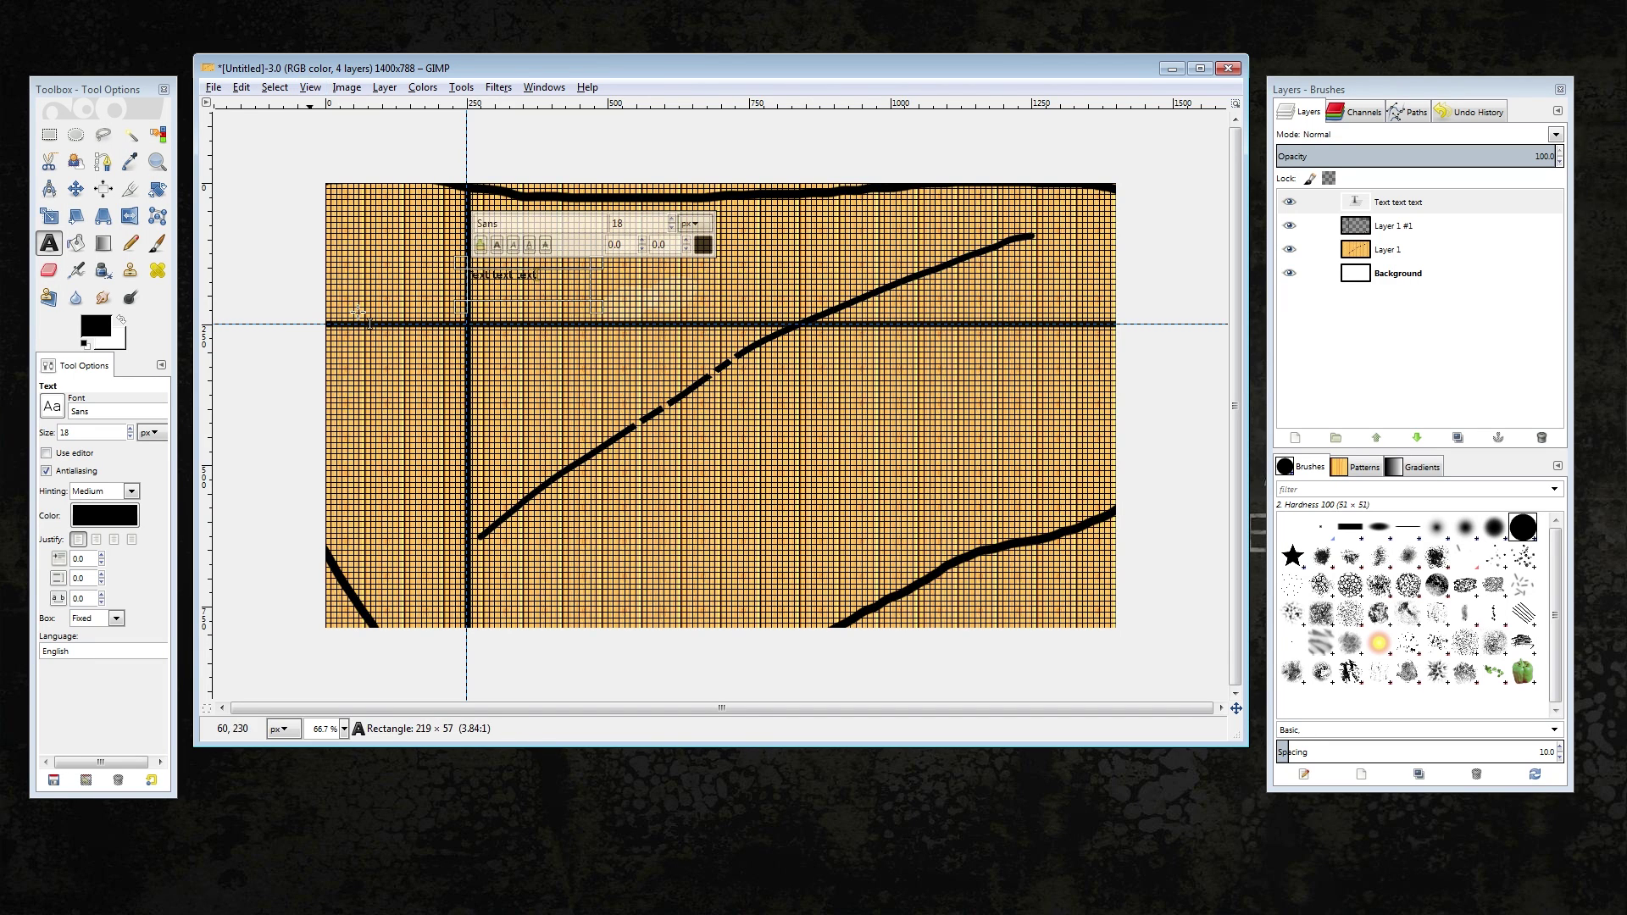
{"action": "left_click", "coordinate": [307, 90]}
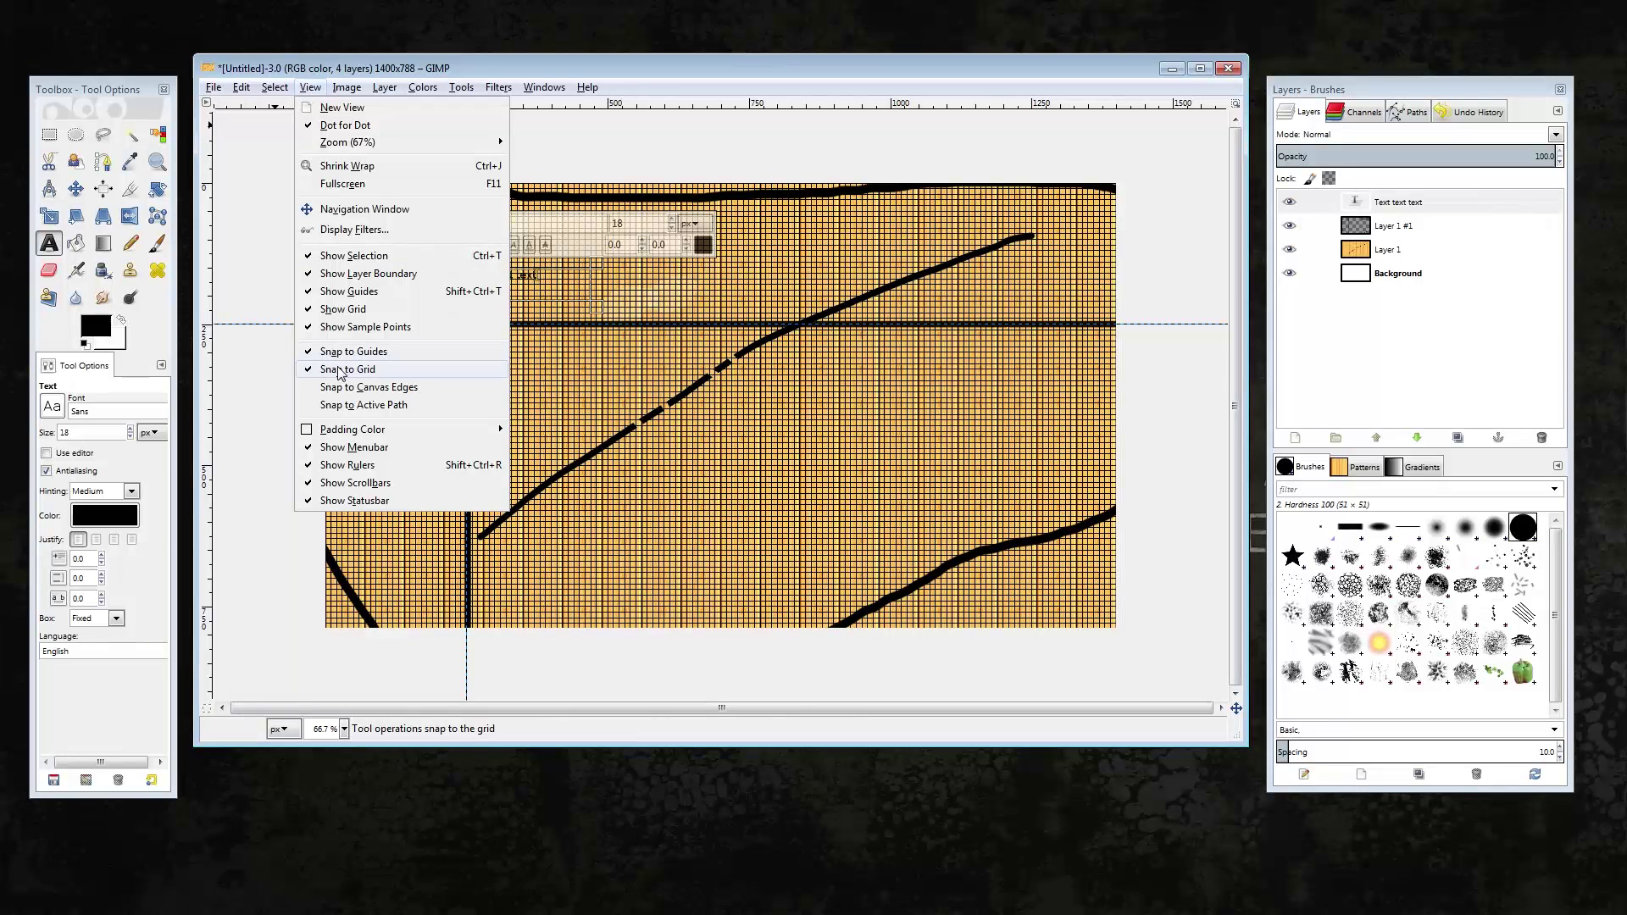
{"action": "left_click", "coordinate": [287, 87]}
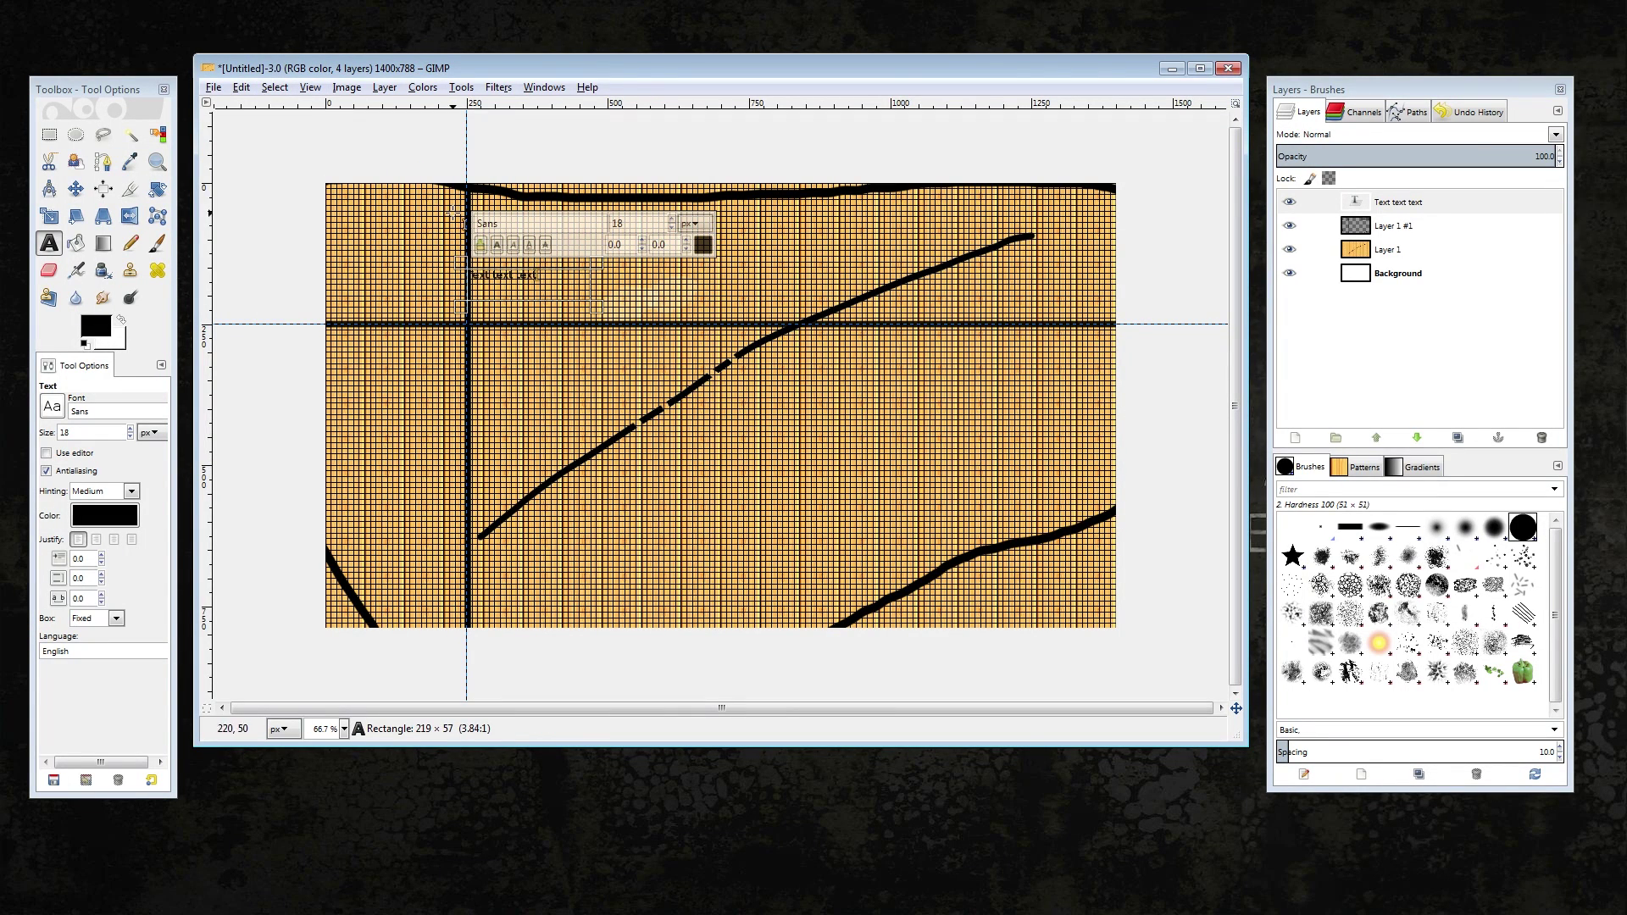
Configure the image grid to a spacing of 100 px in width and 100 px in height
{"action": "left_click", "coordinate": [316, 88]}
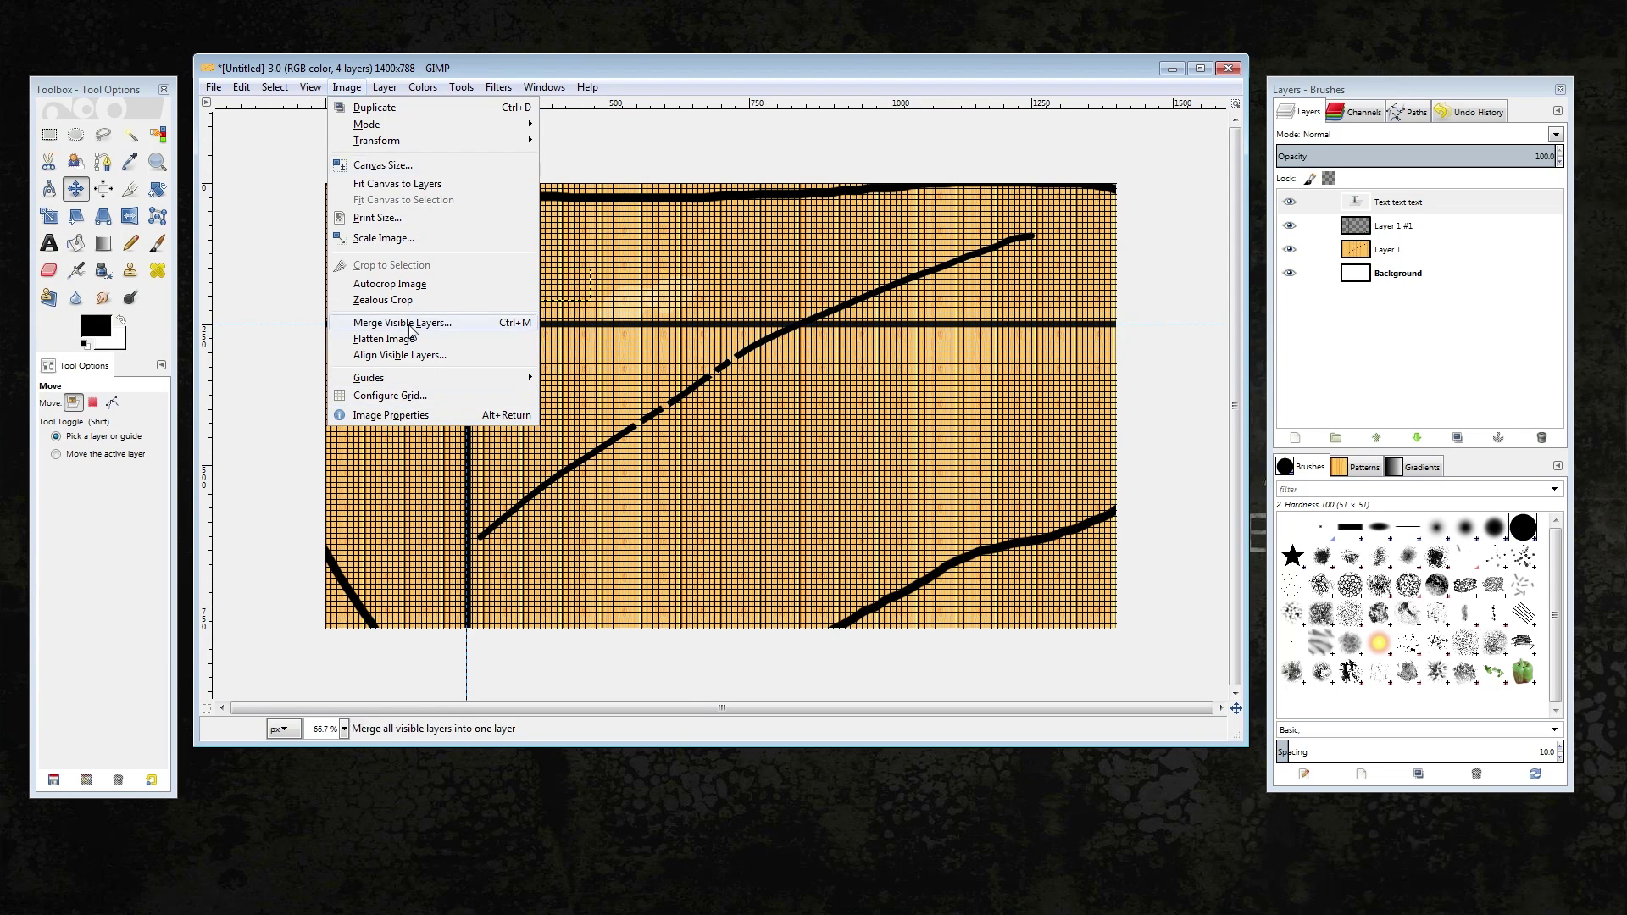
{"action": "left_click", "coordinate": [353, 90]}
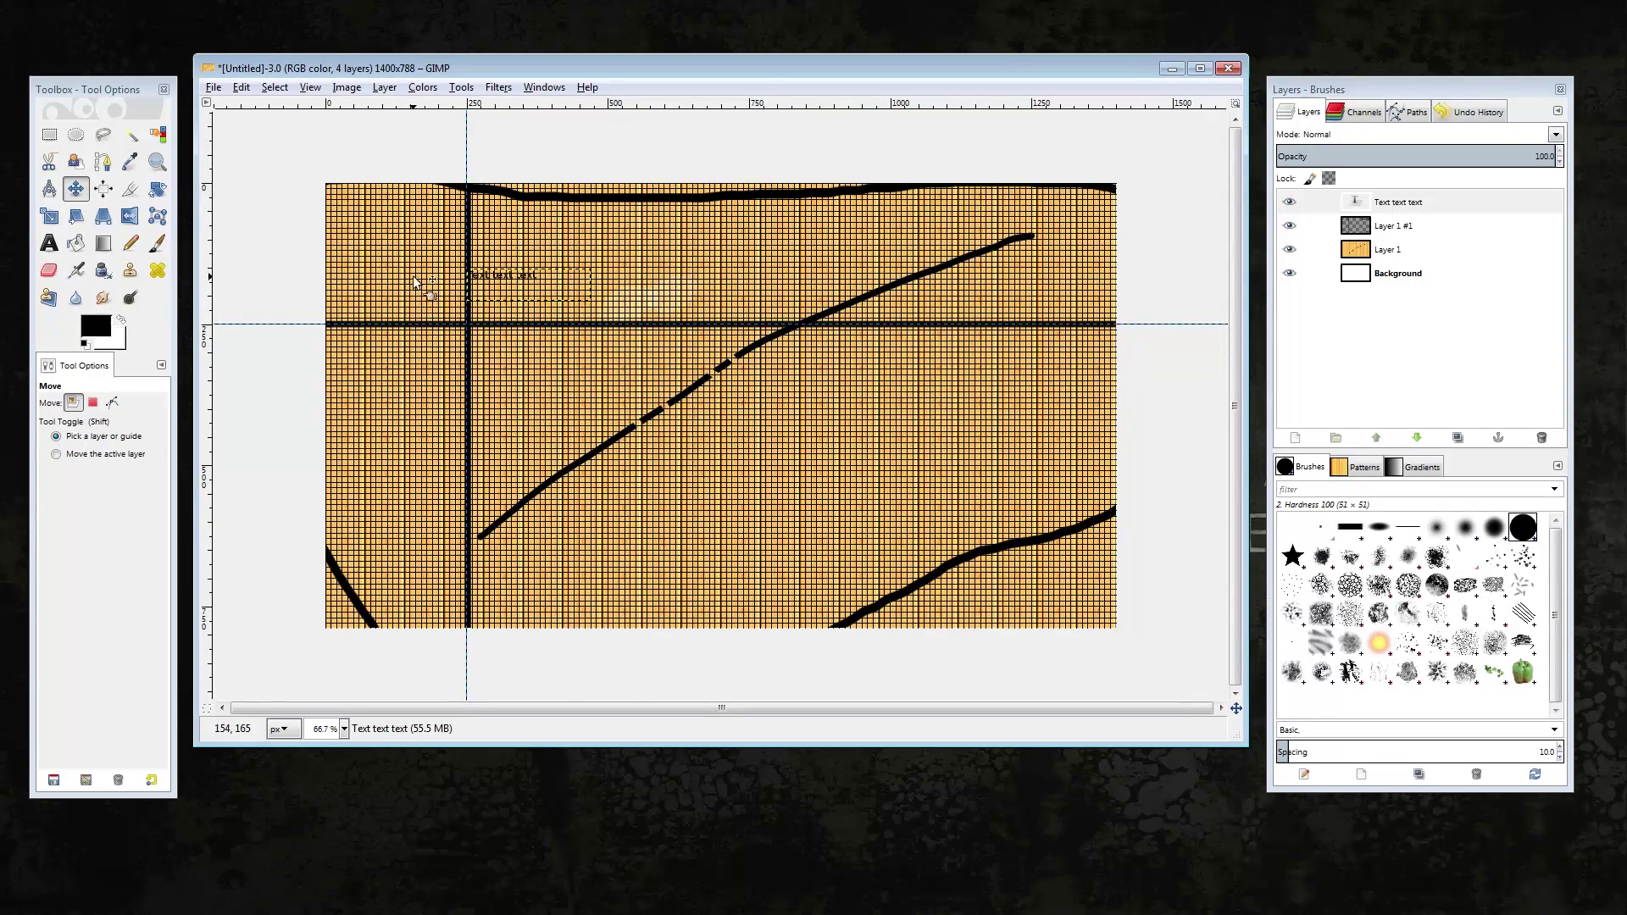
{"action": "scroll", "coordinate": [414, 282], "scroll_direction": "up", "scroll_amount": 1}
{"action": "scroll", "coordinate": [449, 280], "scroll_direction": "down", "scroll_amount": 1}
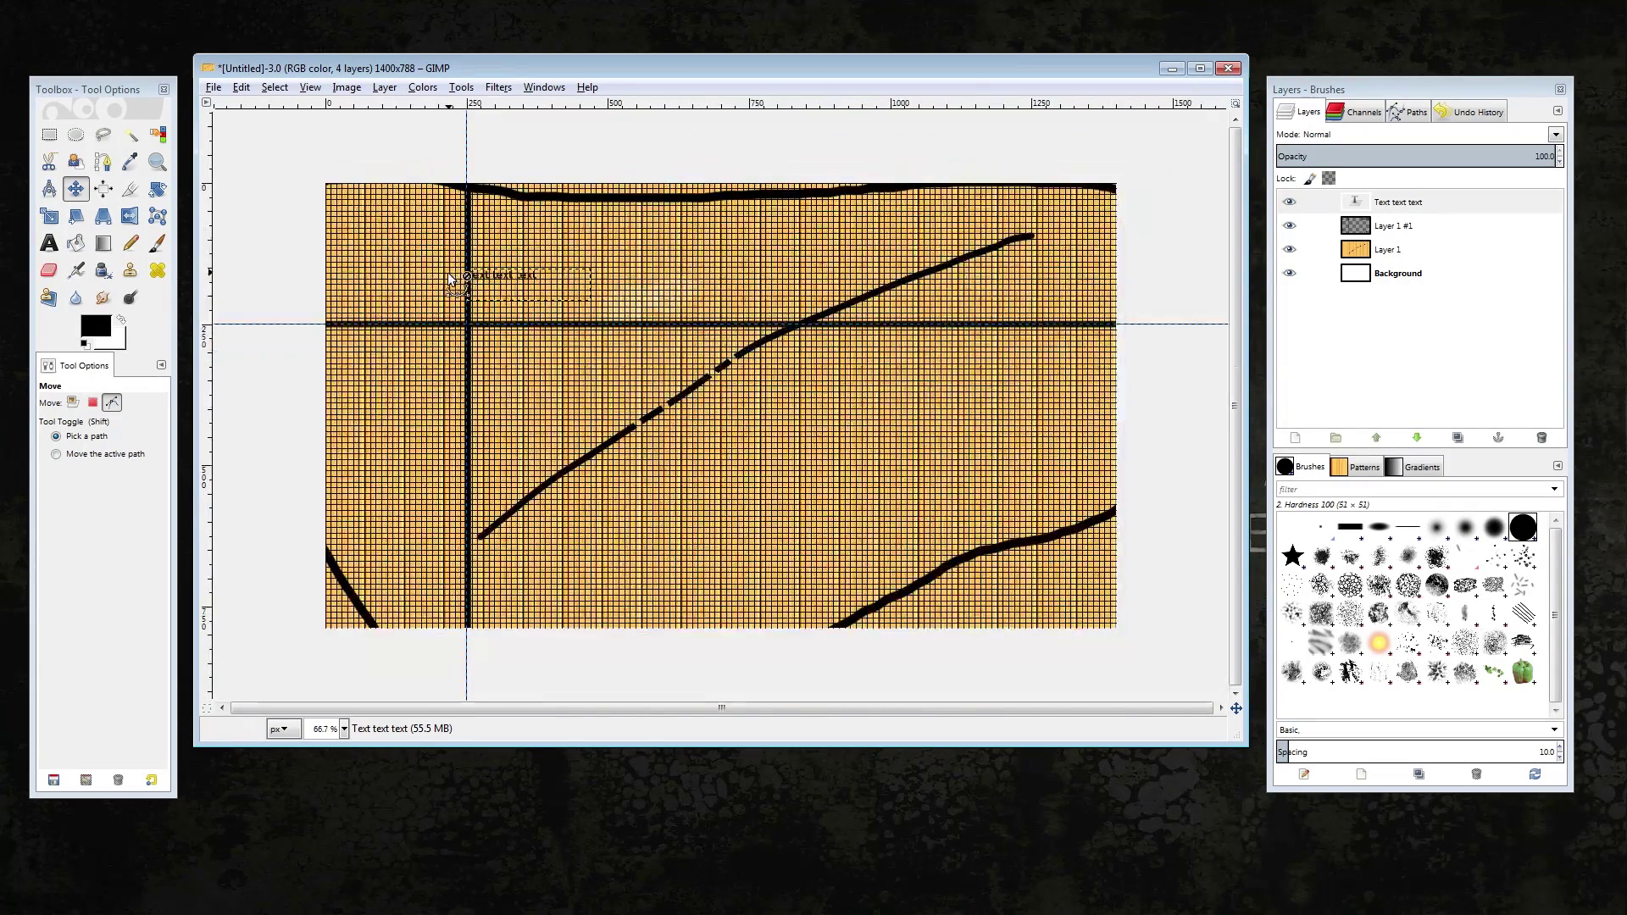
{"action": "left_click", "coordinate": [342, 88]}
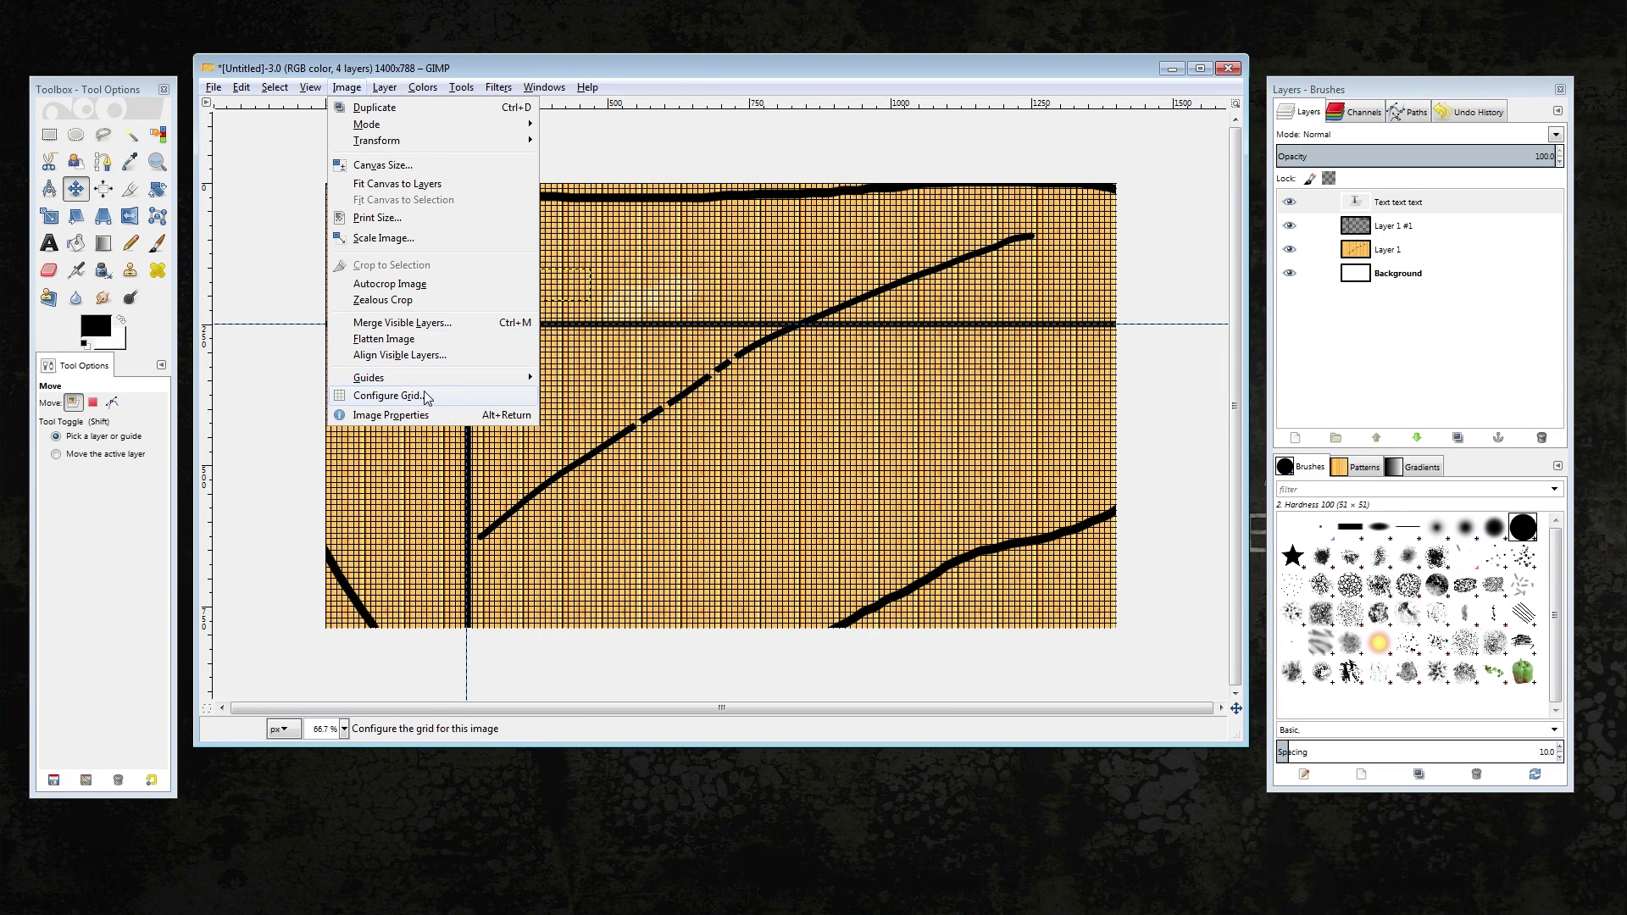
{"action": "left_click", "coordinate": [394, 396]}
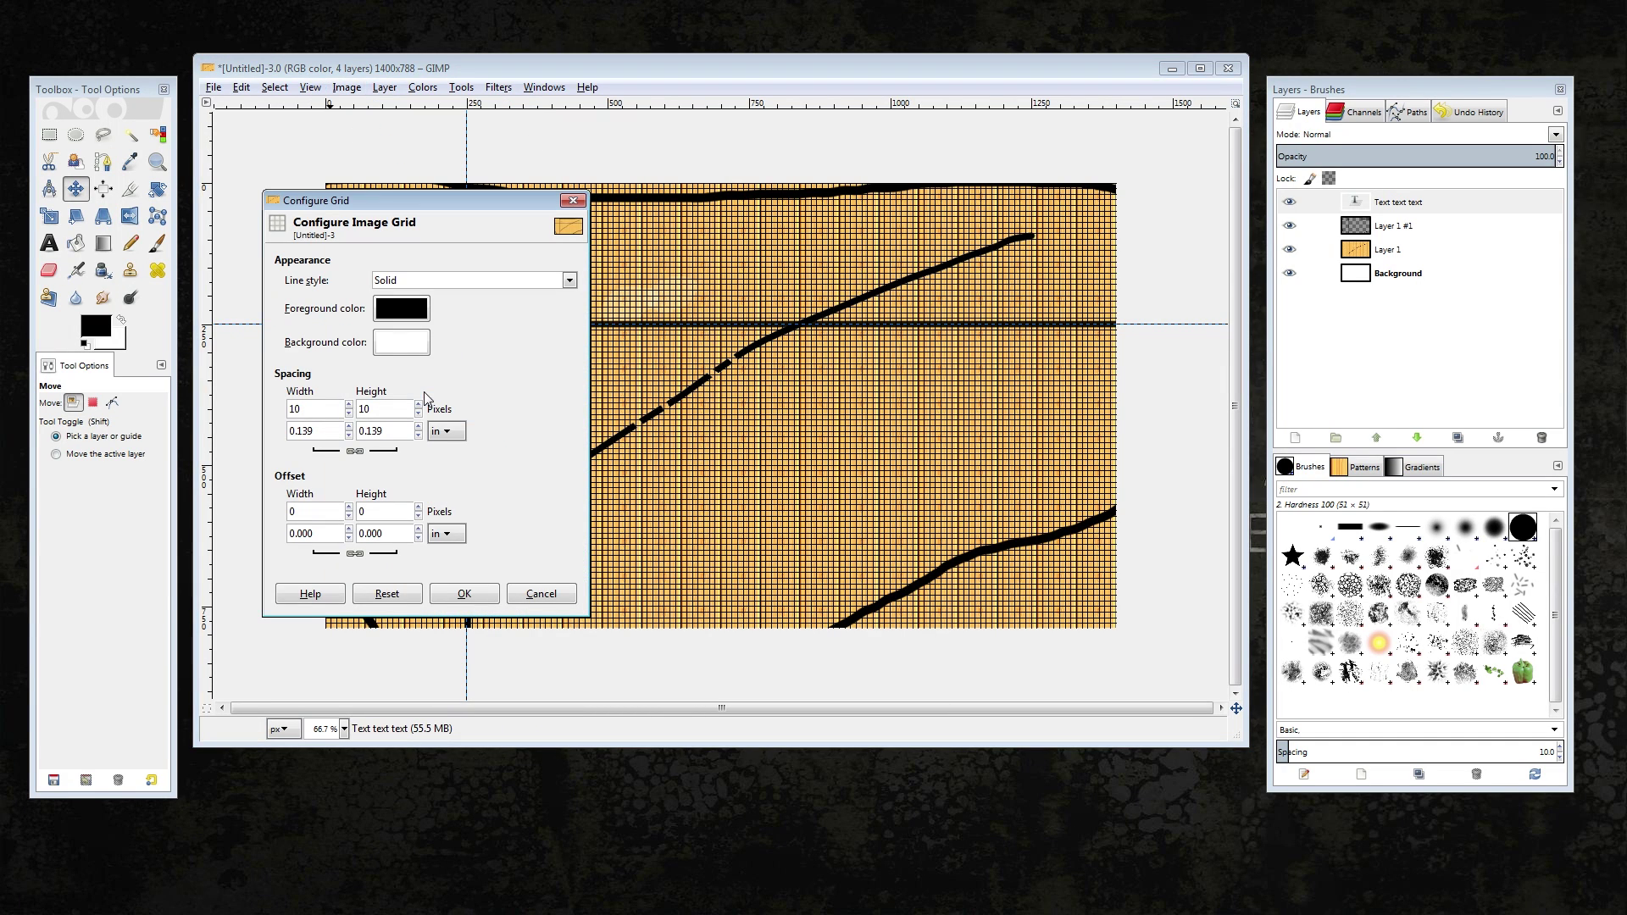
{"action": "double_click", "coordinate": [310, 413]}
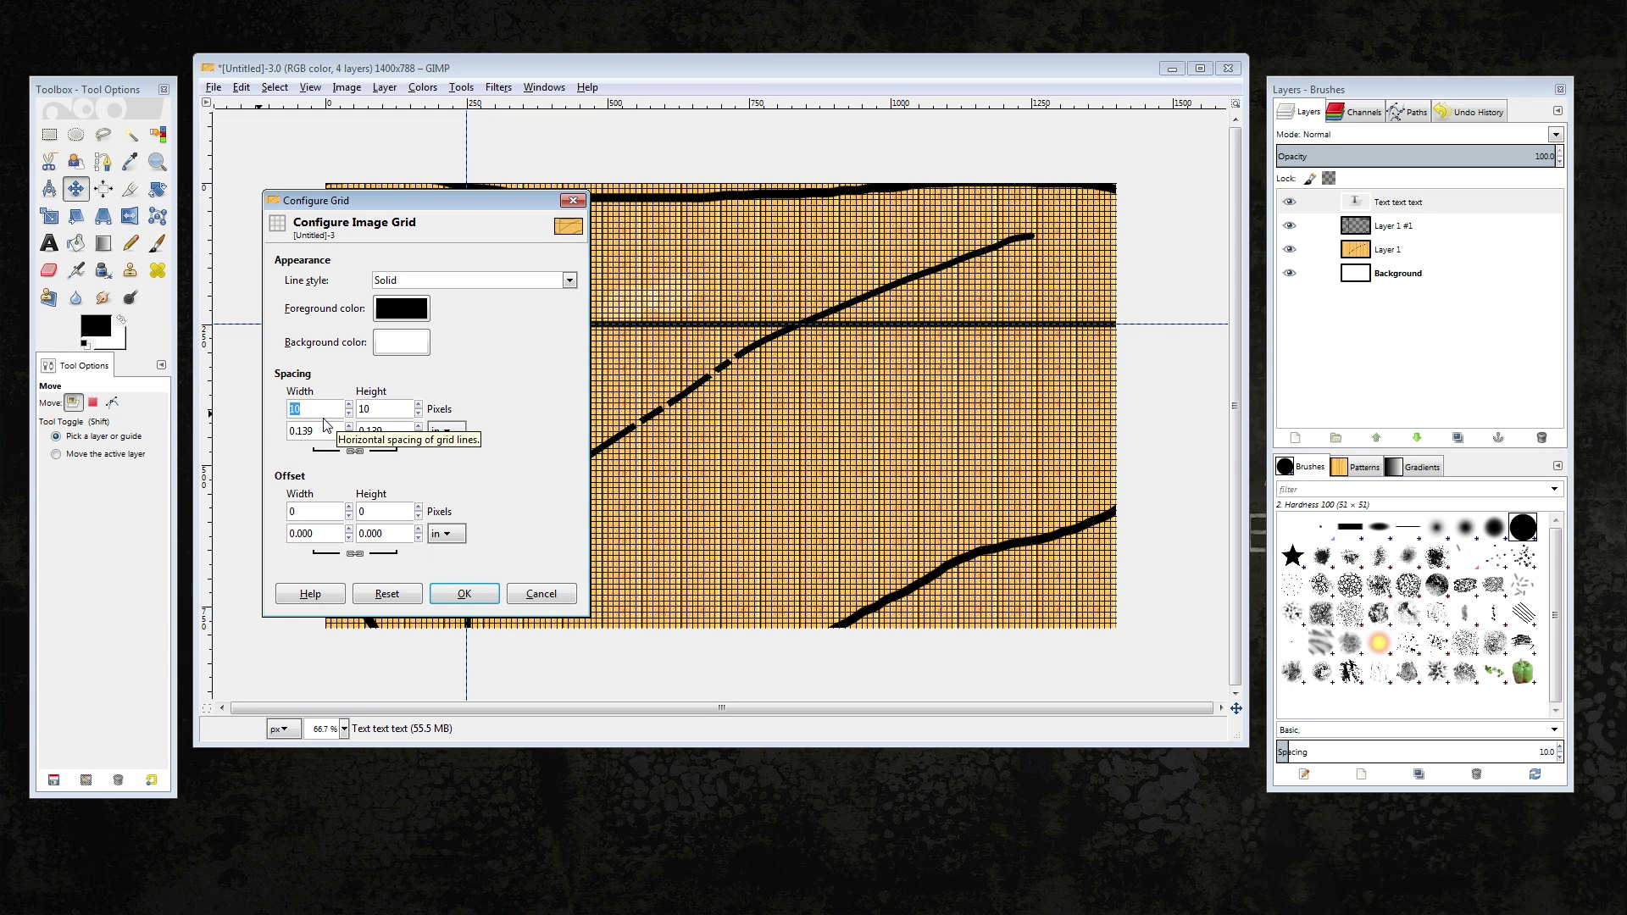
{"action": "type", "text": "100"}
{"action": "key", "text": "Tab"}
{"action": "type", "text": "100"}
{"action": "key", "text": "Tab"}
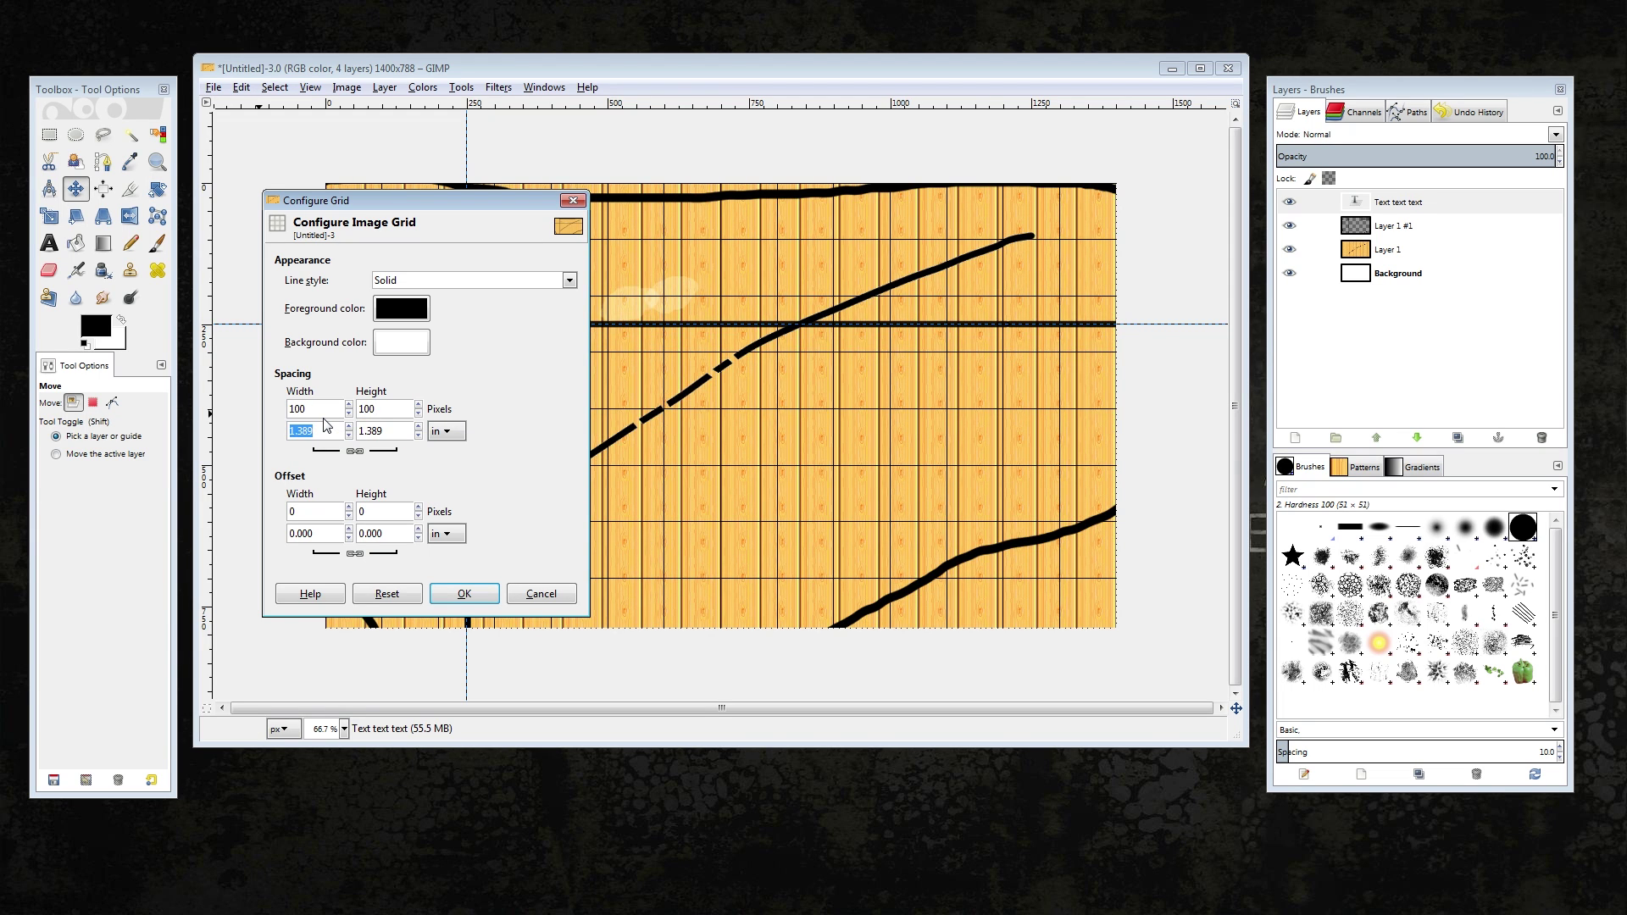
{"action": "left_click", "coordinate": [464, 594]}
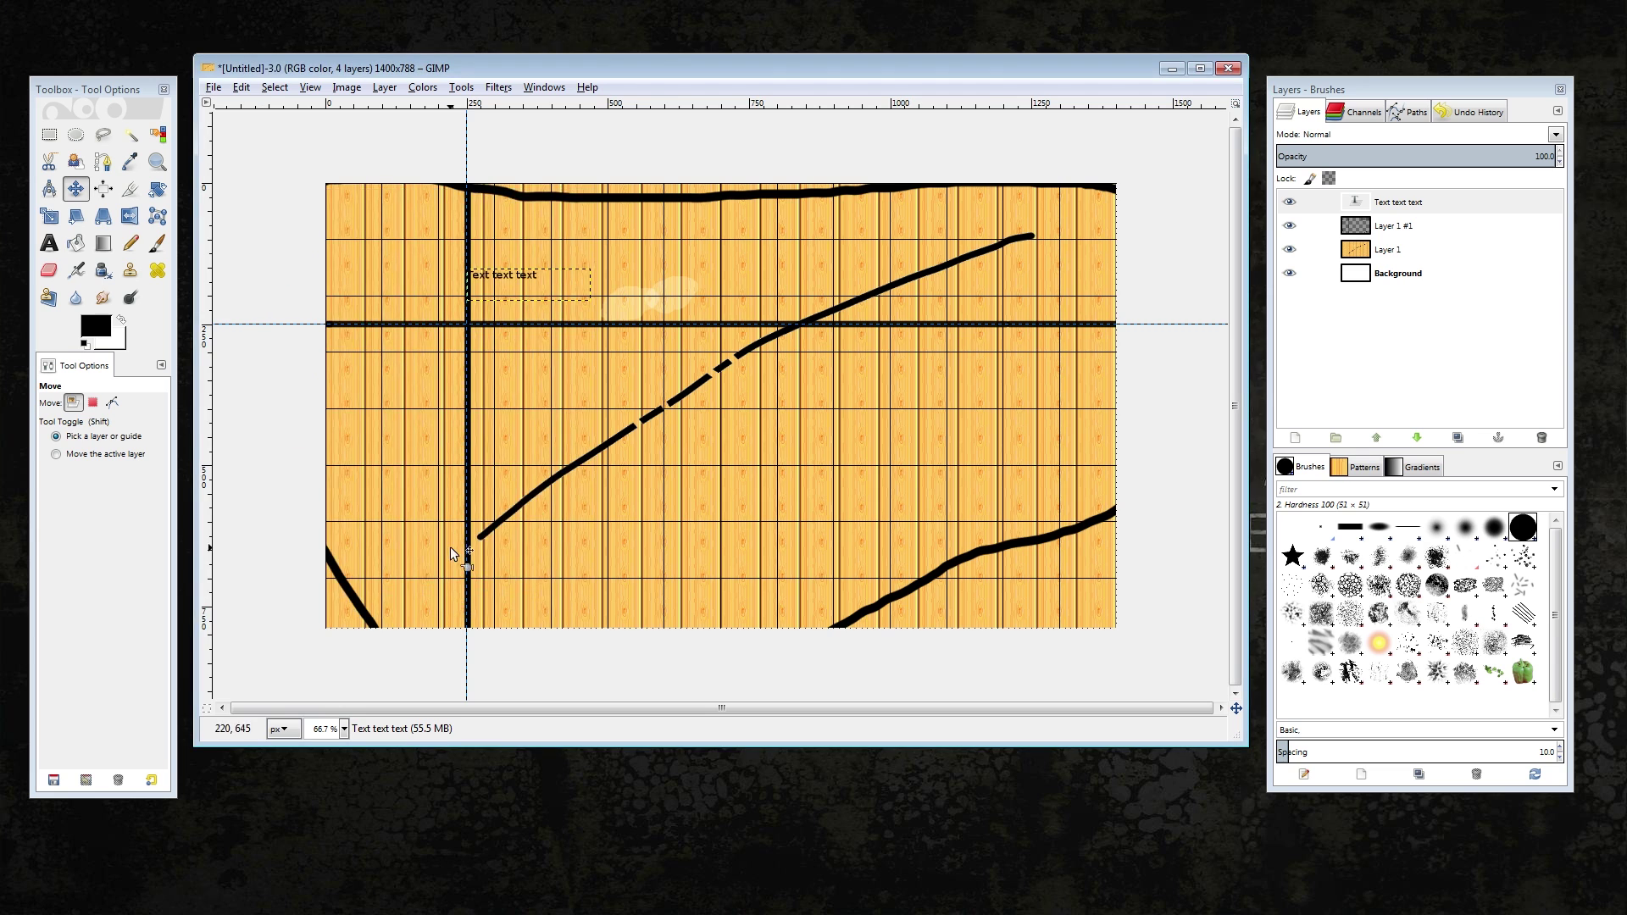
Delete the wood-patterned layer, Layer 1
{"action": "scroll", "coordinate": [559, 424], "scroll_direction": "down", "scroll_amount": 4}
{"action": "left_click", "coordinate": [1438, 250]}
{"action": "left_click", "coordinate": [1542, 437]}
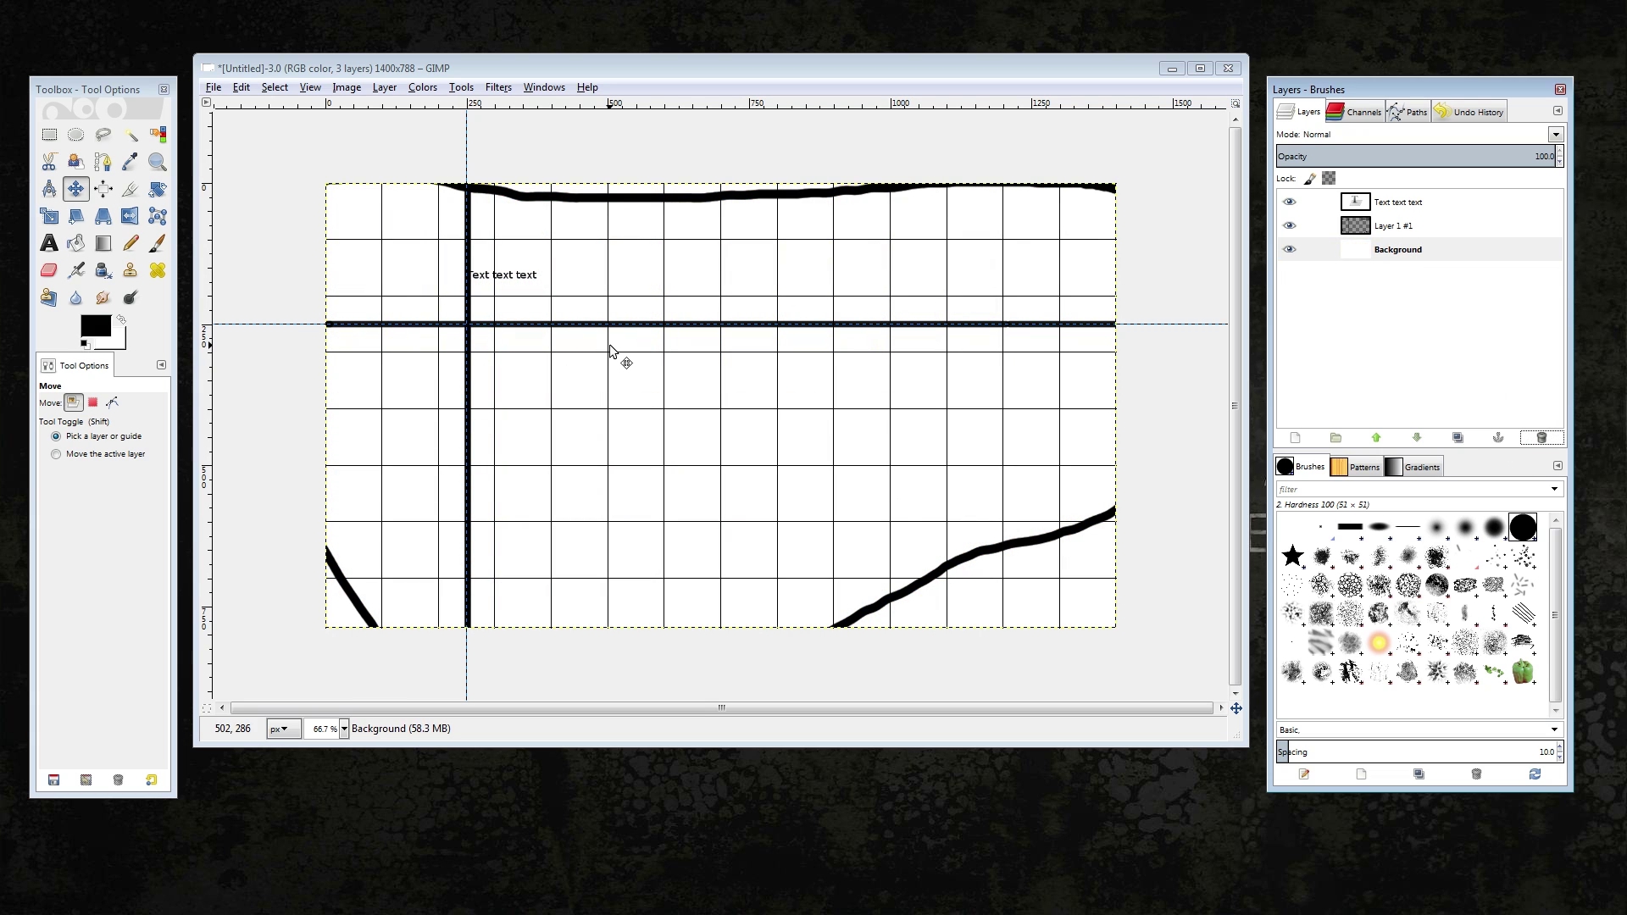
{"action": "key", "text": "minus"}
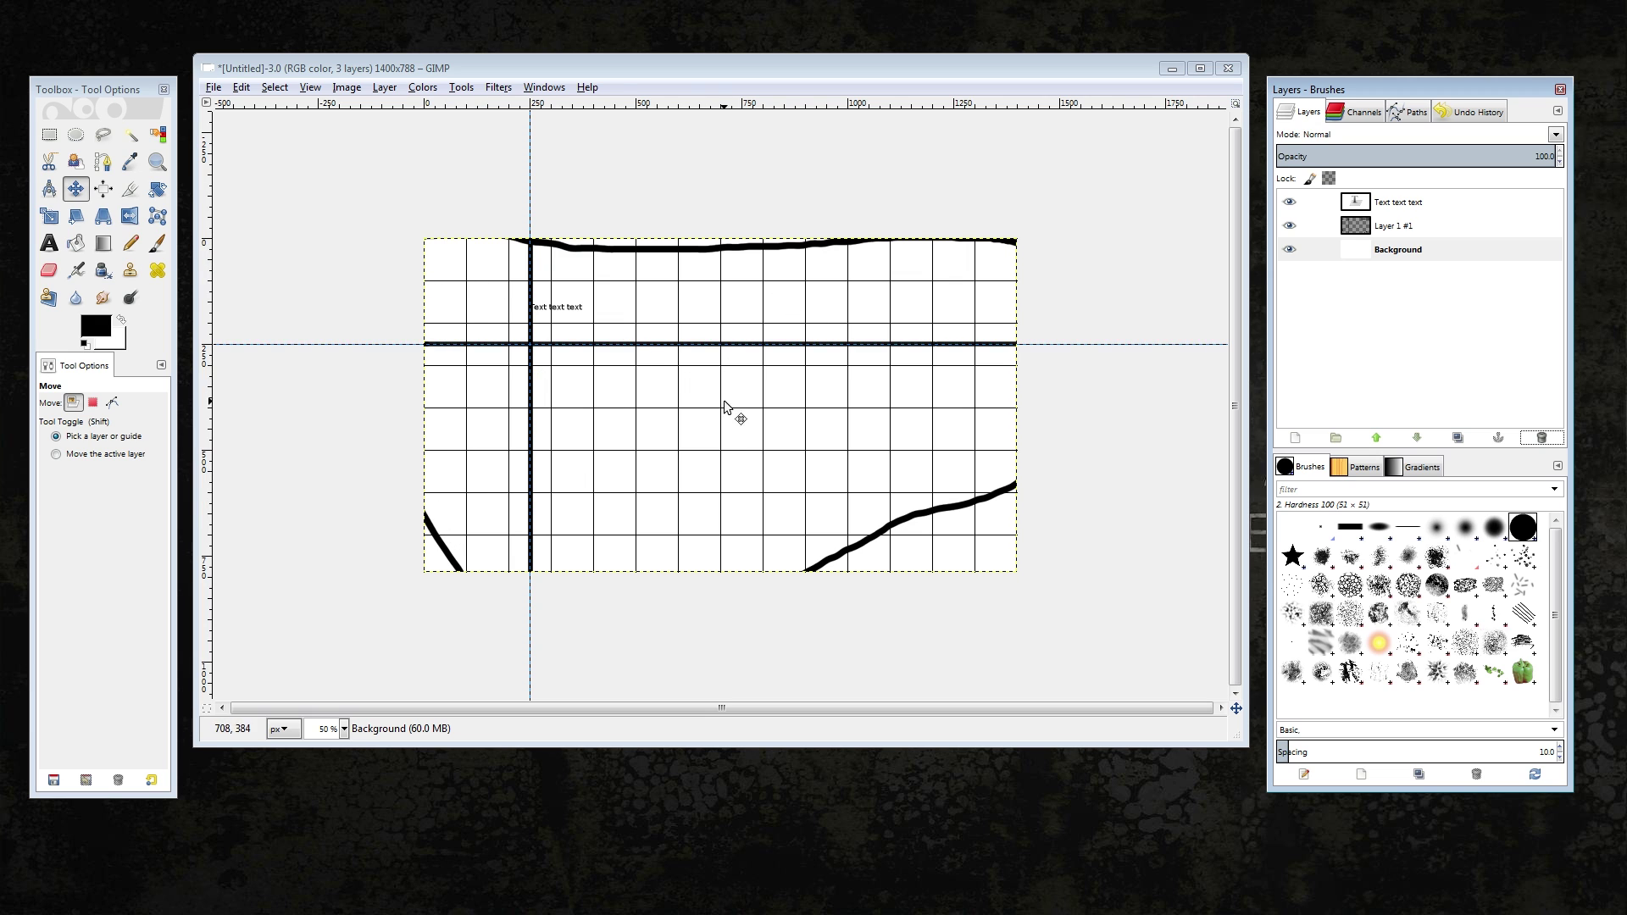
{"action": "scroll", "coordinate": [757, 346], "scroll_direction": "up", "scroll_amount": 1}
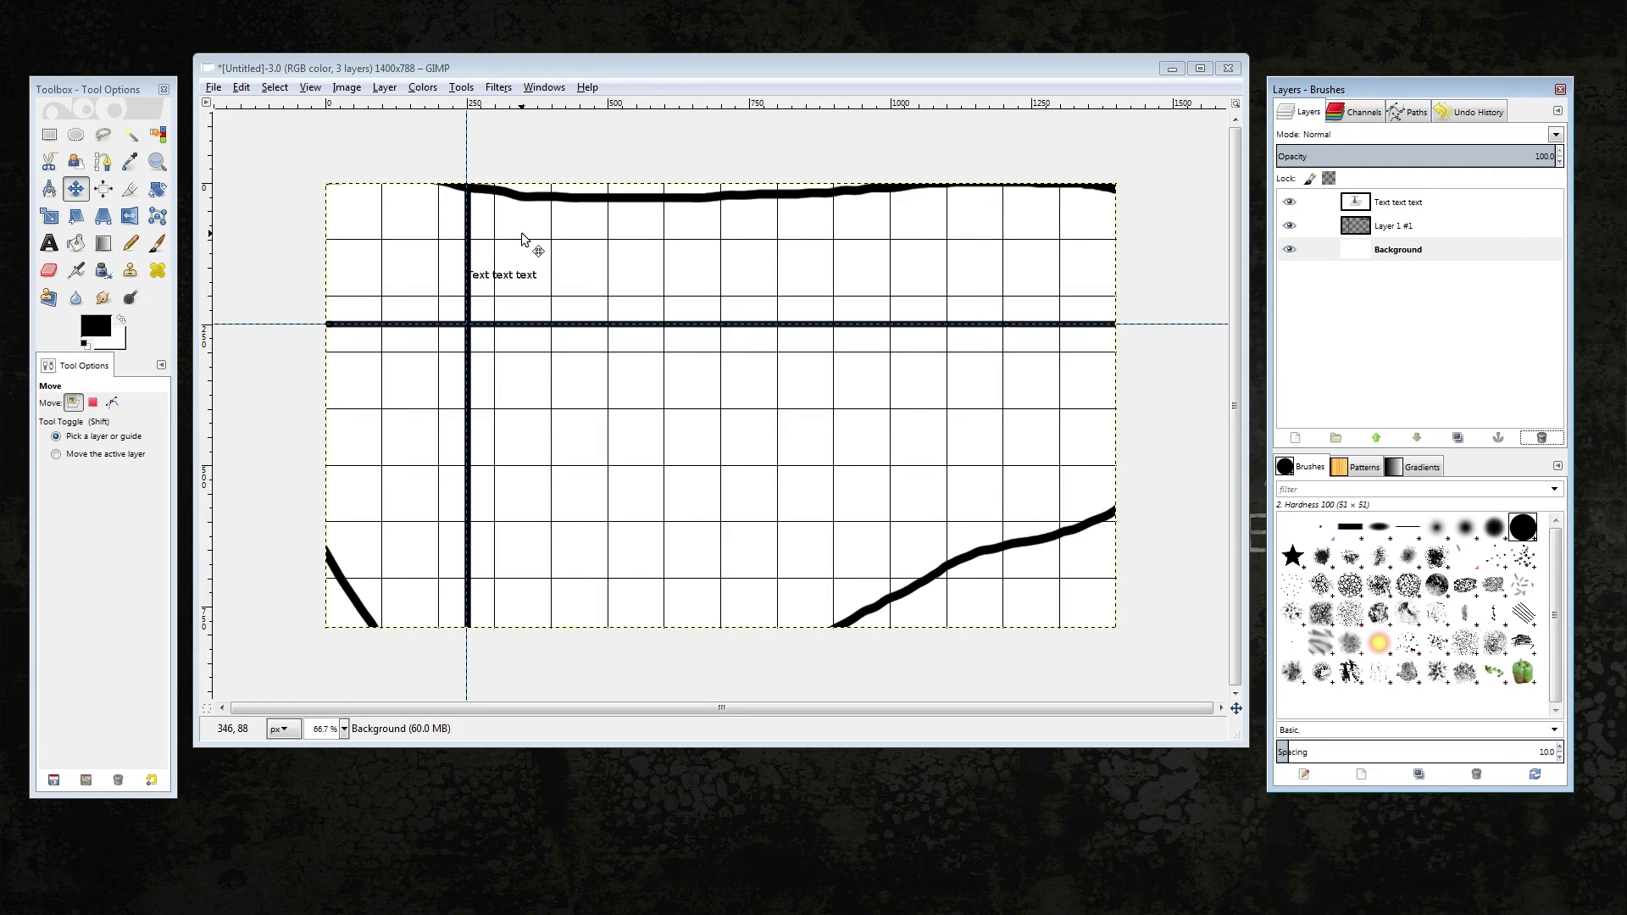
{"action": "left_click", "coordinate": [505, 91]}
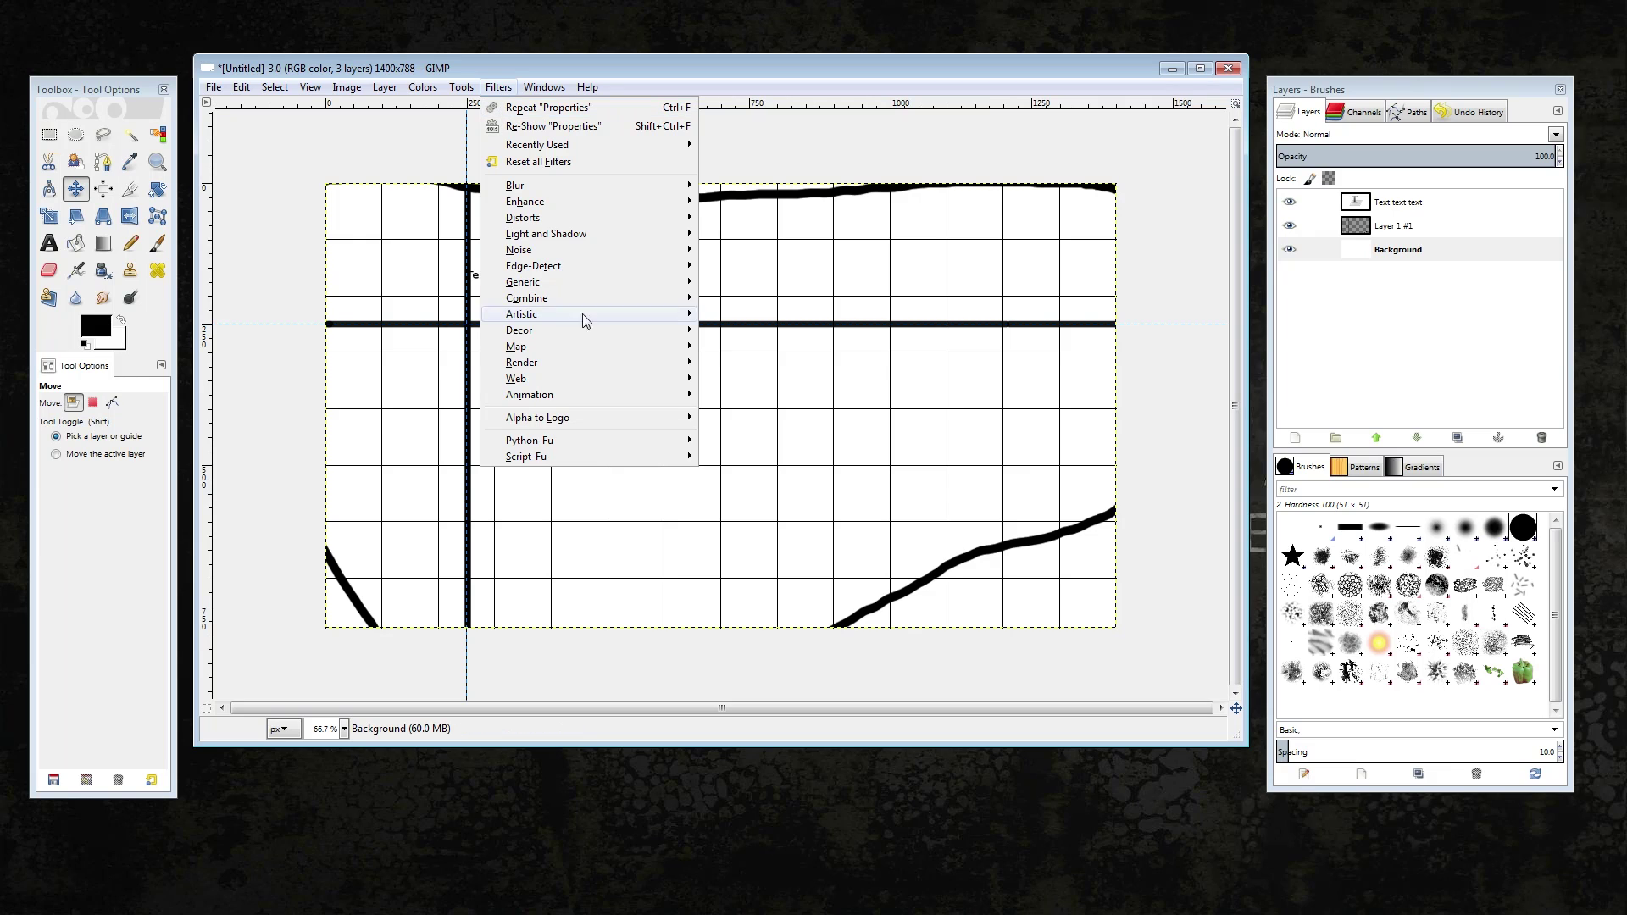
{"action": "mouse_move", "coordinate": [592, 335]}
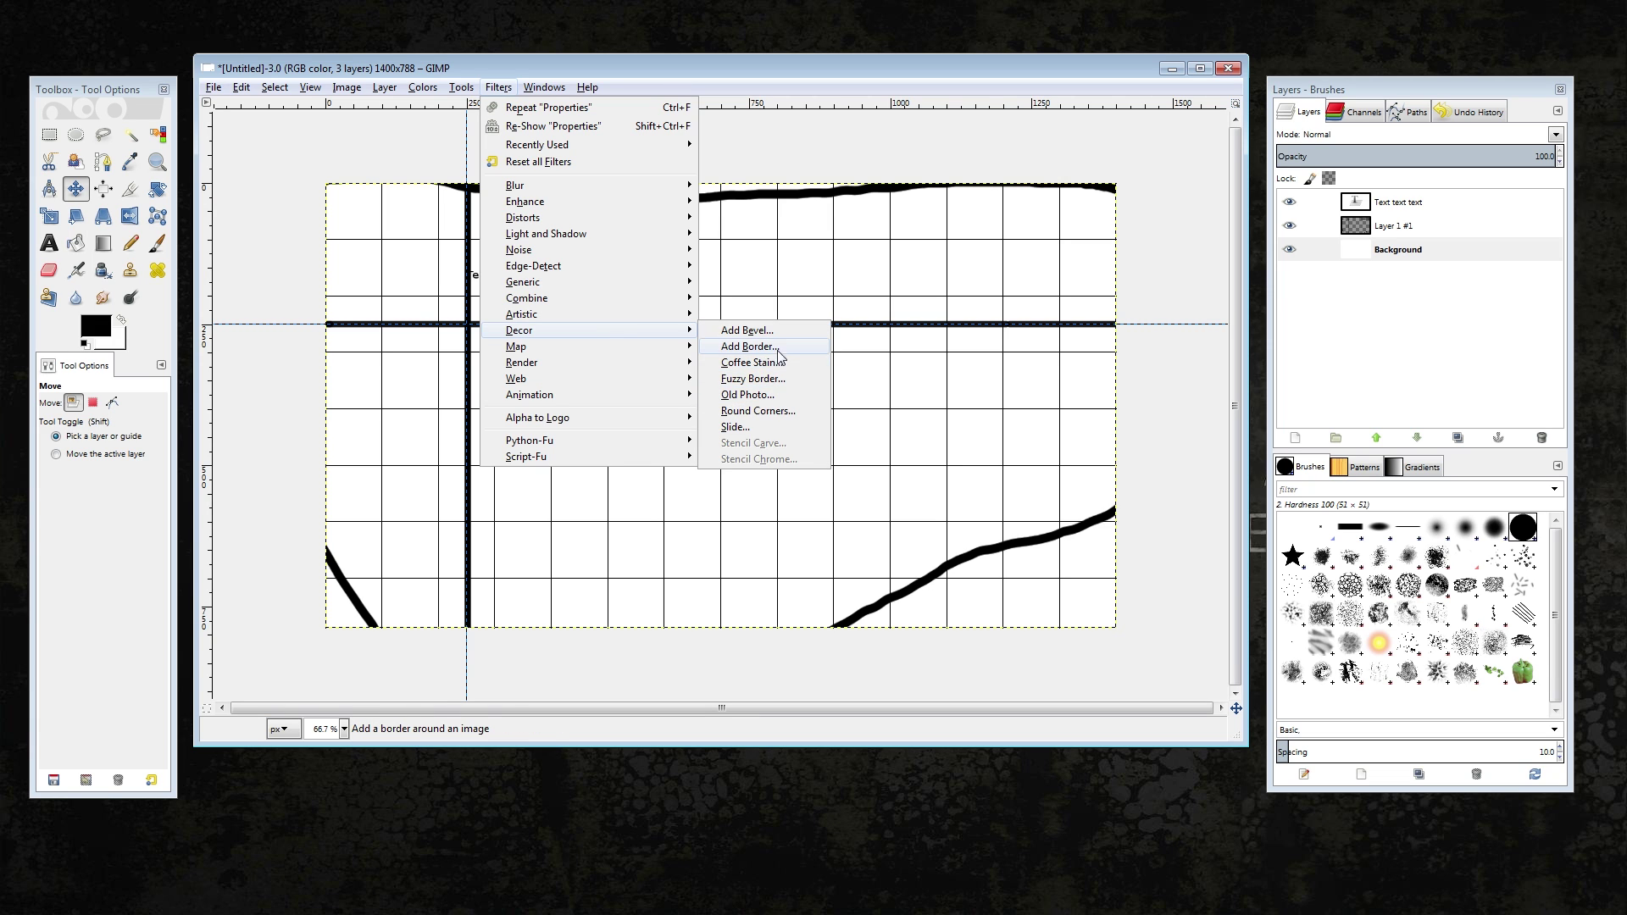
{"action": "left_click", "coordinate": [777, 378]}
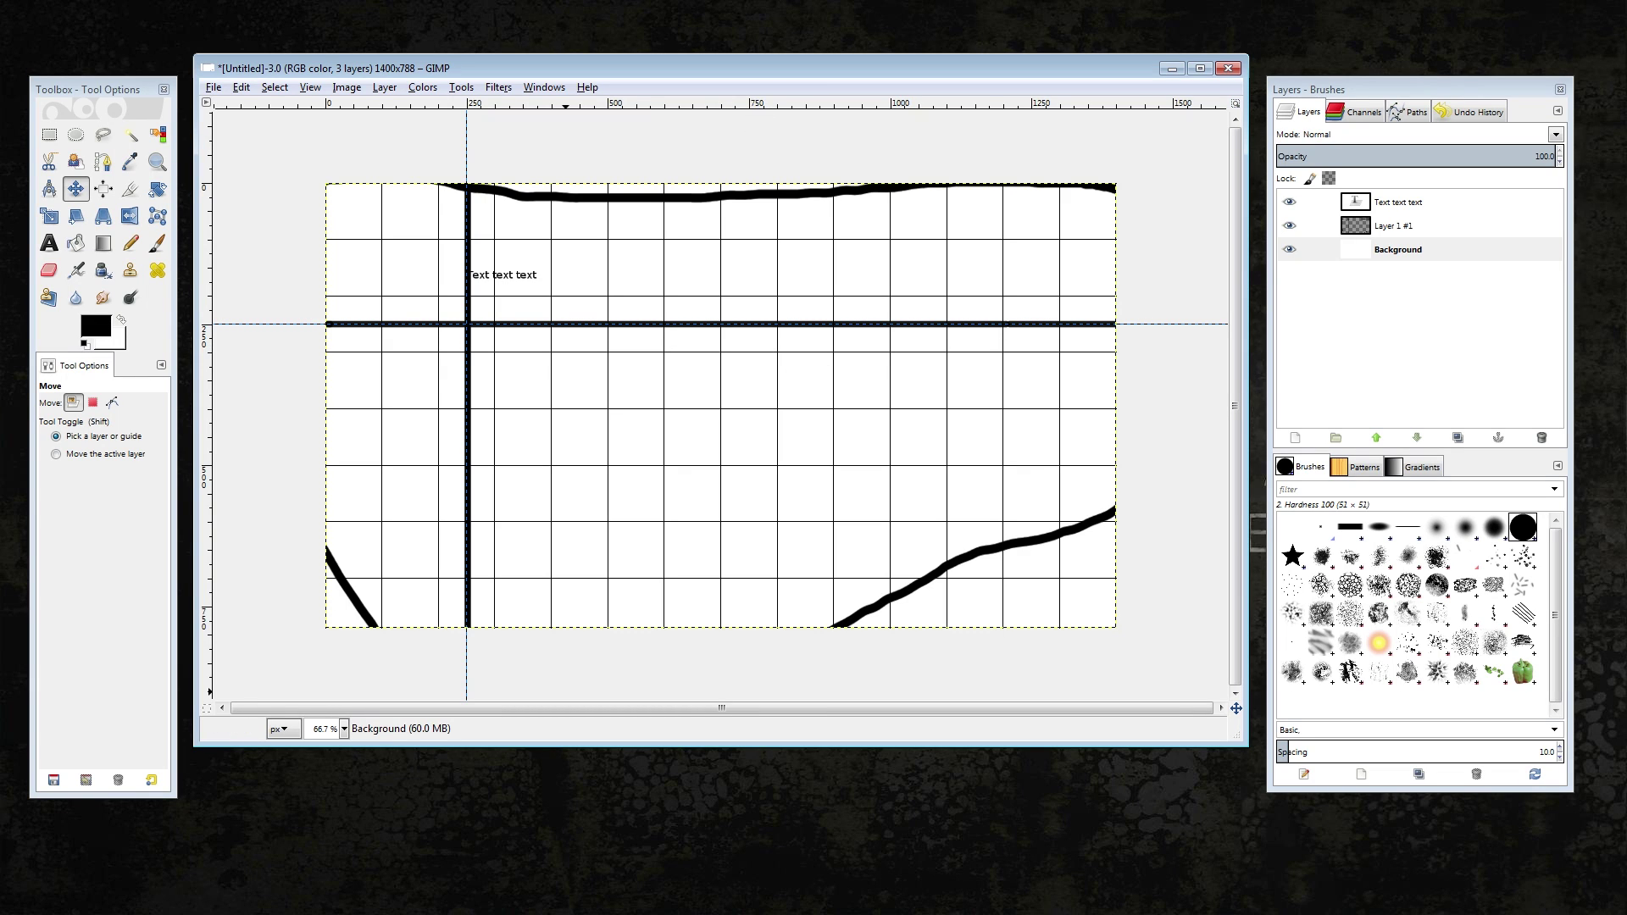
Add a border 24 px in X and Y size around the image, in blue-violet 716aff with a delta value of 25
{"action": "left_click_drag", "start_coordinate": [859, 362], "coordinate": [761, 285]}
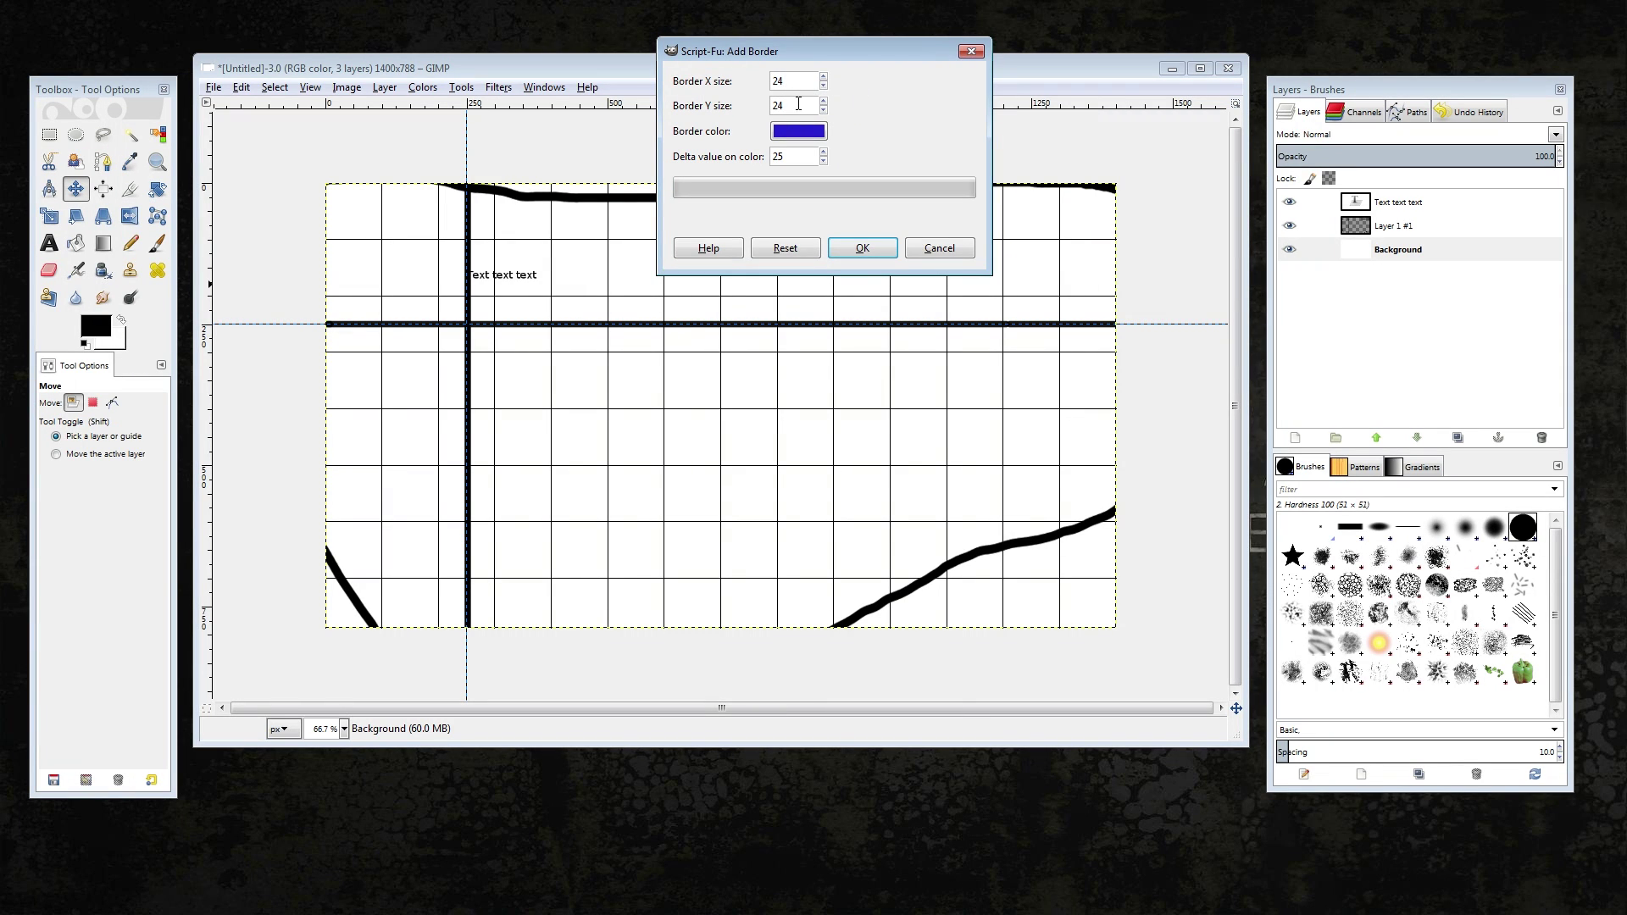
{"action": "left_click", "coordinate": [820, 136]}
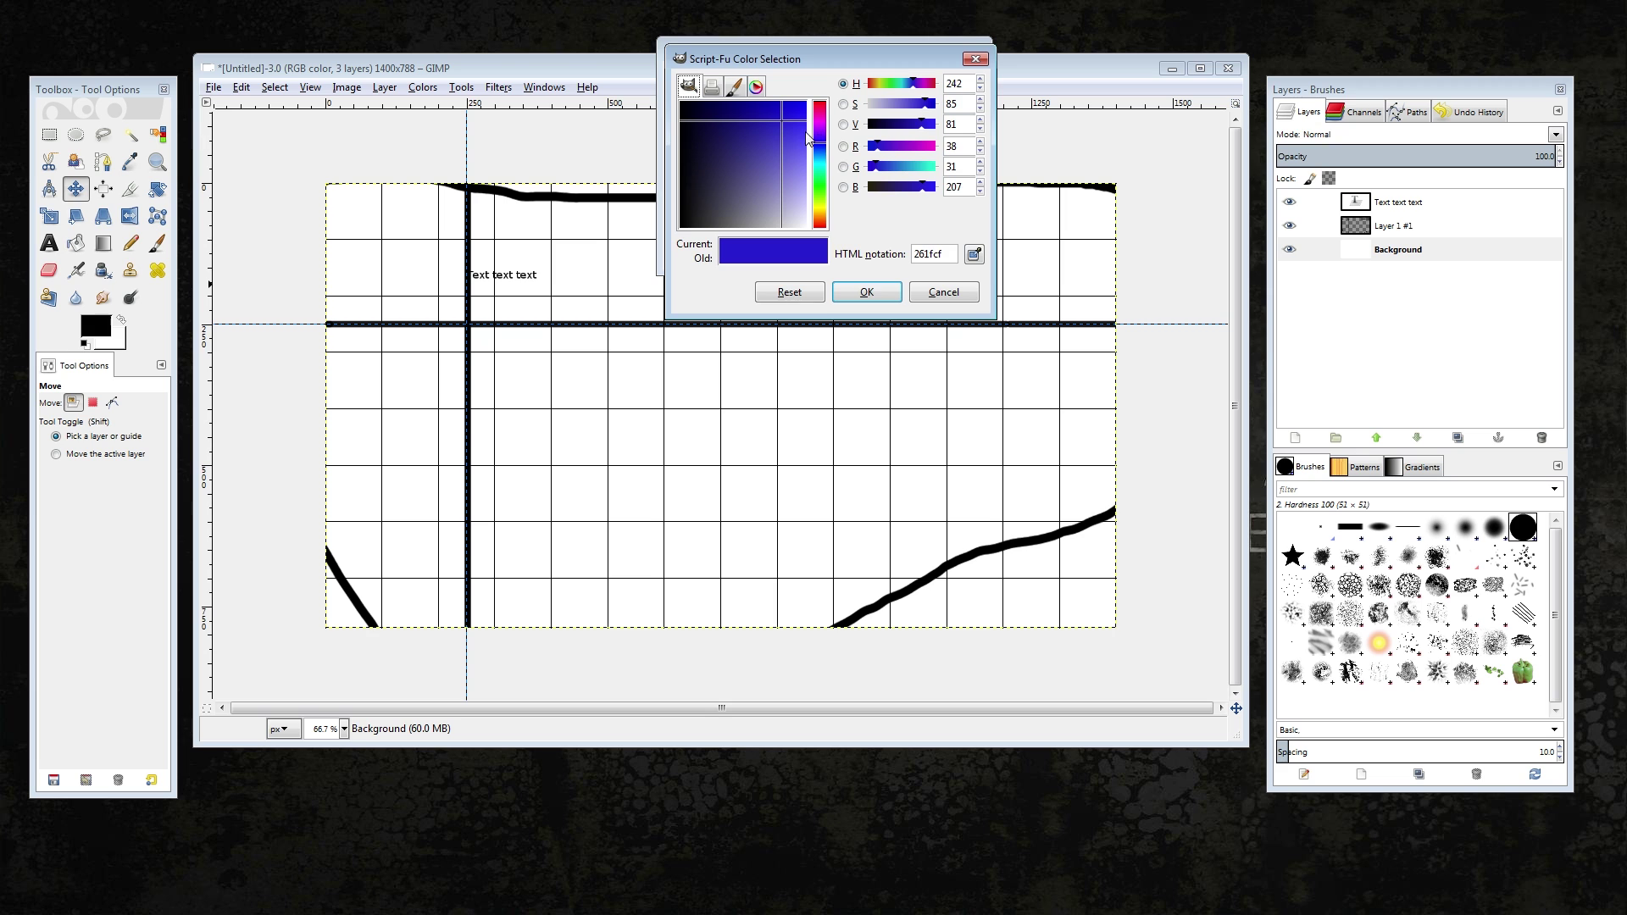
{"action": "mouse_move", "coordinate": [807, 135]}
{"action": "left_mouse_down"}
{"action": "mouse_move", "coordinate": [781, 161]}
{"action": "mouse_move", "coordinate": [808, 154]}
{"action": "left_mouse_up"}
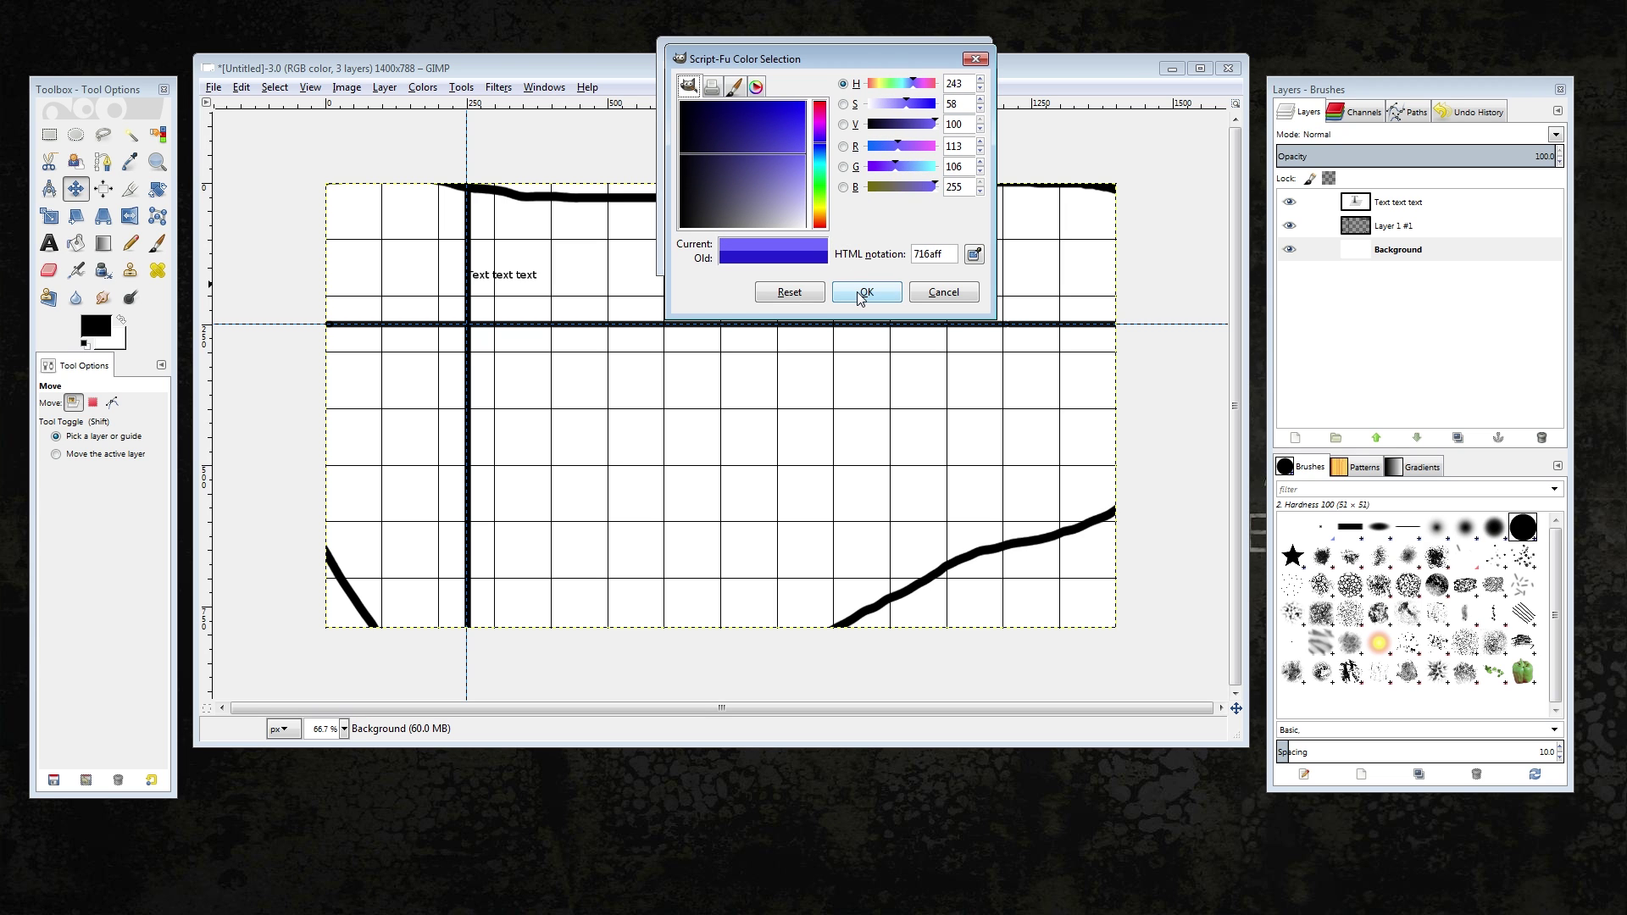
{"action": "left_click", "coordinate": [860, 293]}
{"action": "left_click", "coordinate": [858, 250]}
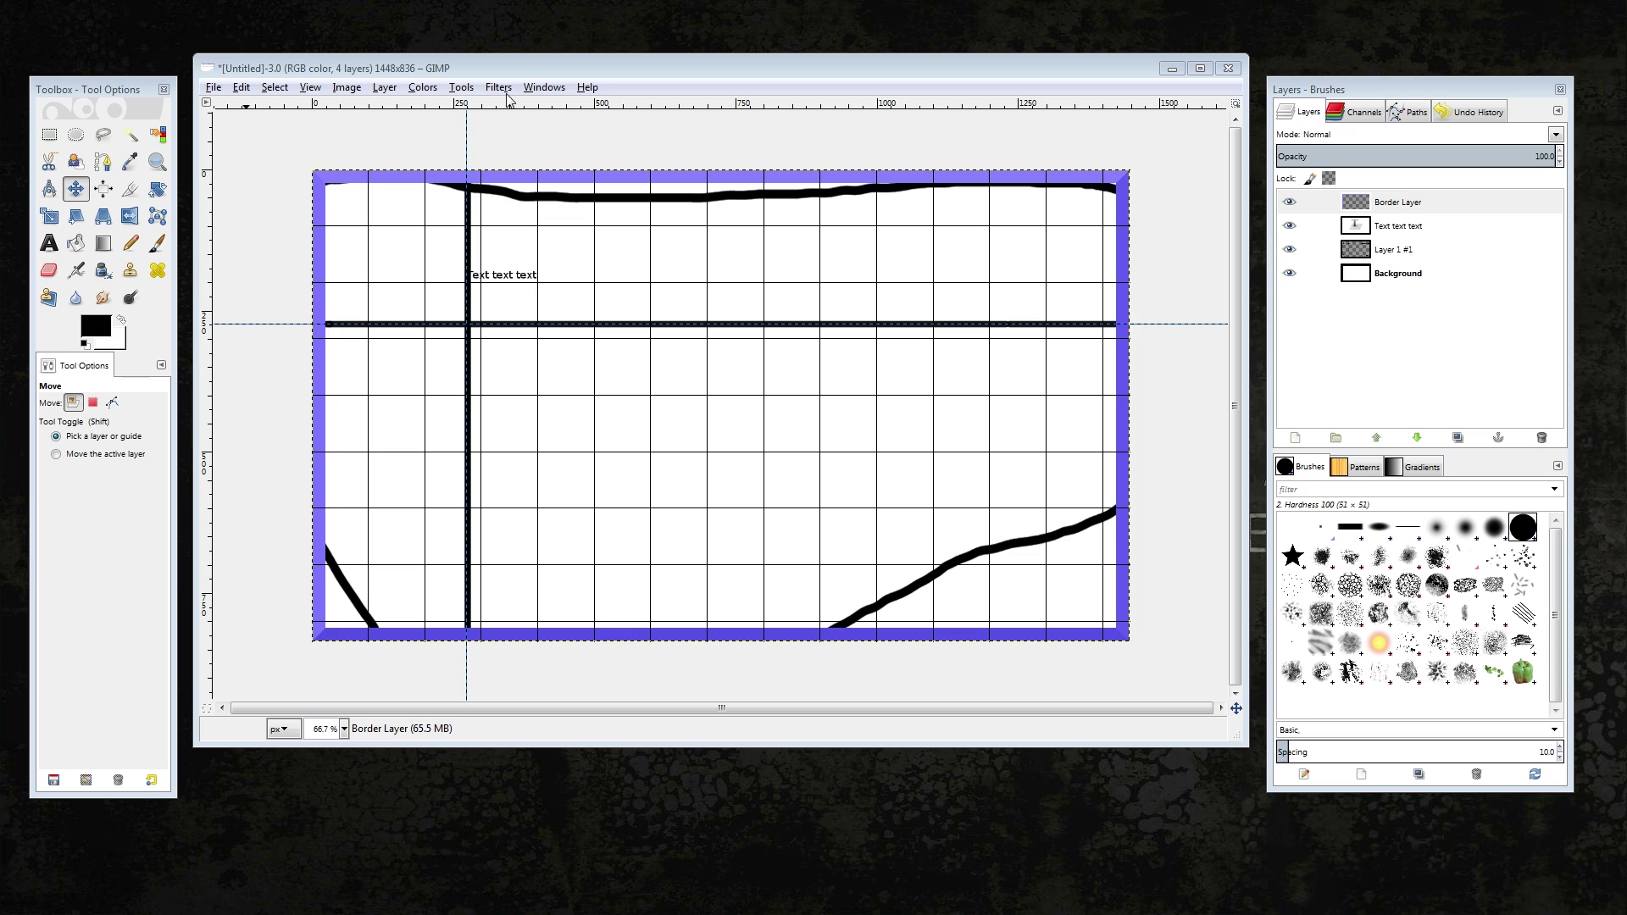
Place a new text box in the upper middle of the canvas and set its text style to red at 100 px
{"action": "left_click", "coordinate": [49, 243]}
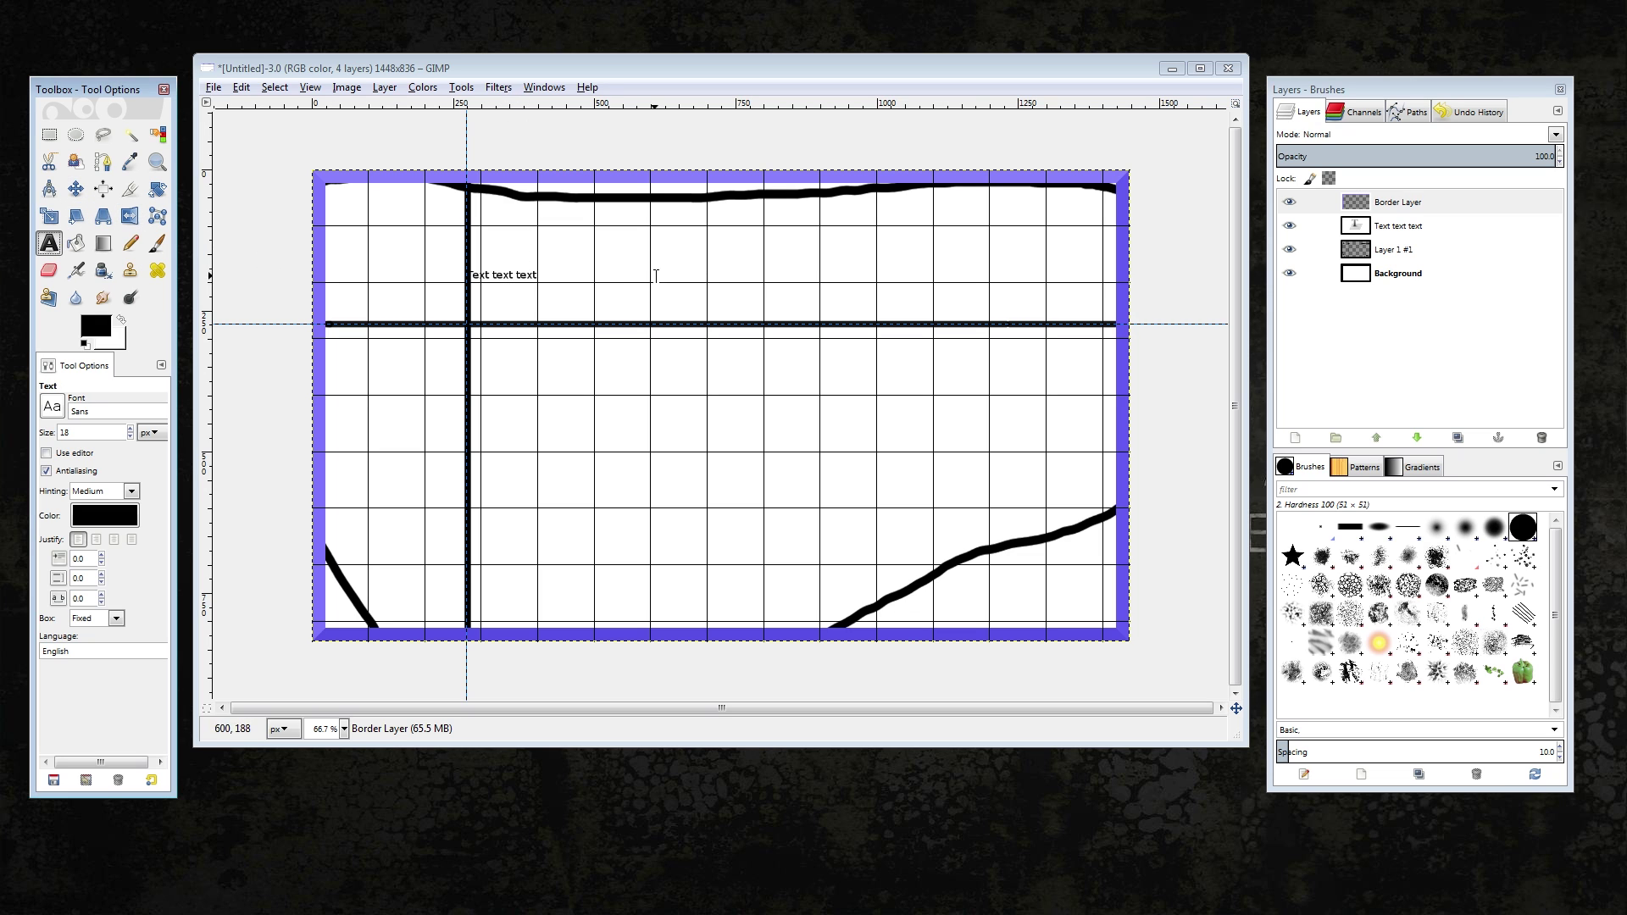
{"action": "left_click", "coordinate": [629, 307]}
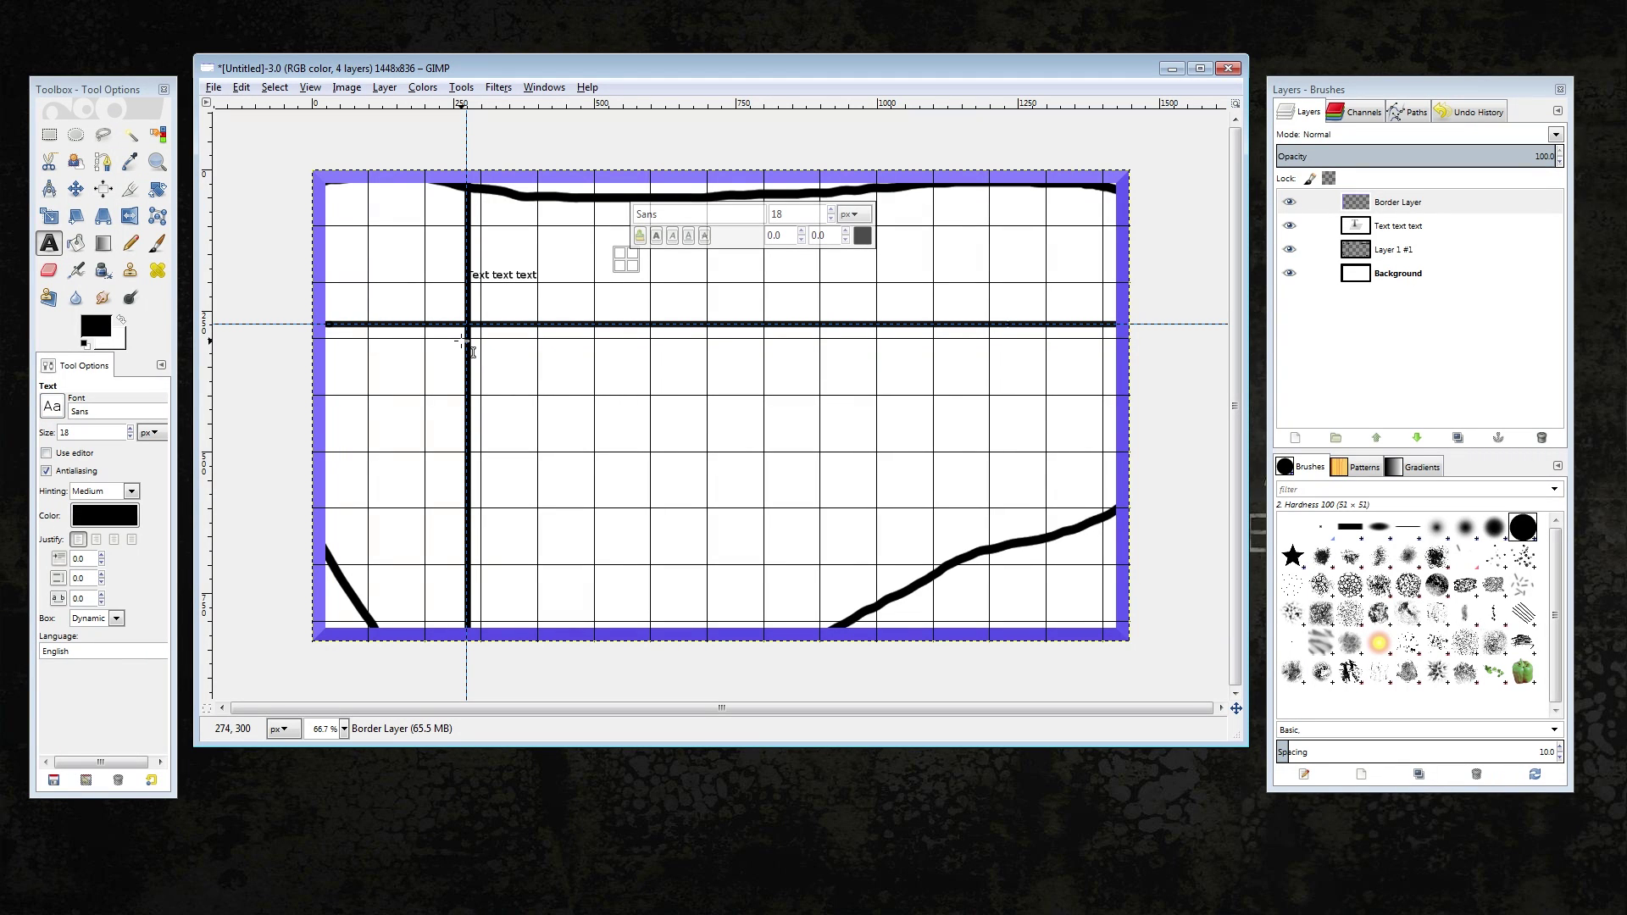
{"action": "left_click", "coordinate": [857, 238]}
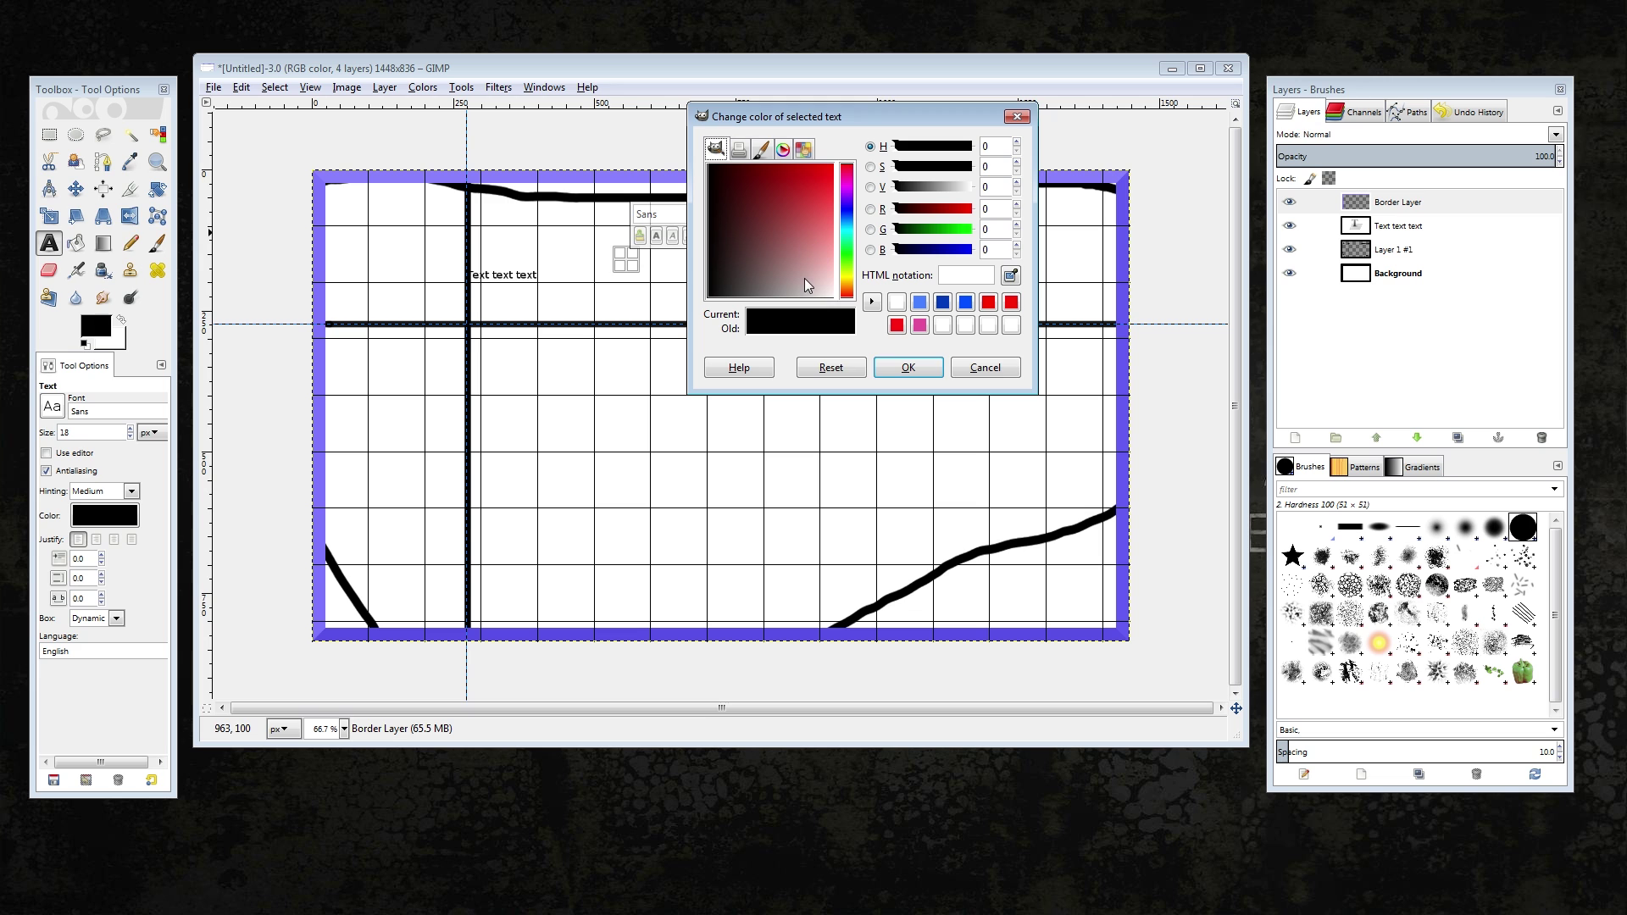
{"action": "left_click_drag", "start_coordinate": [822, 203], "coordinate": [833, 167]}
{"action": "left_click", "coordinate": [903, 368]}
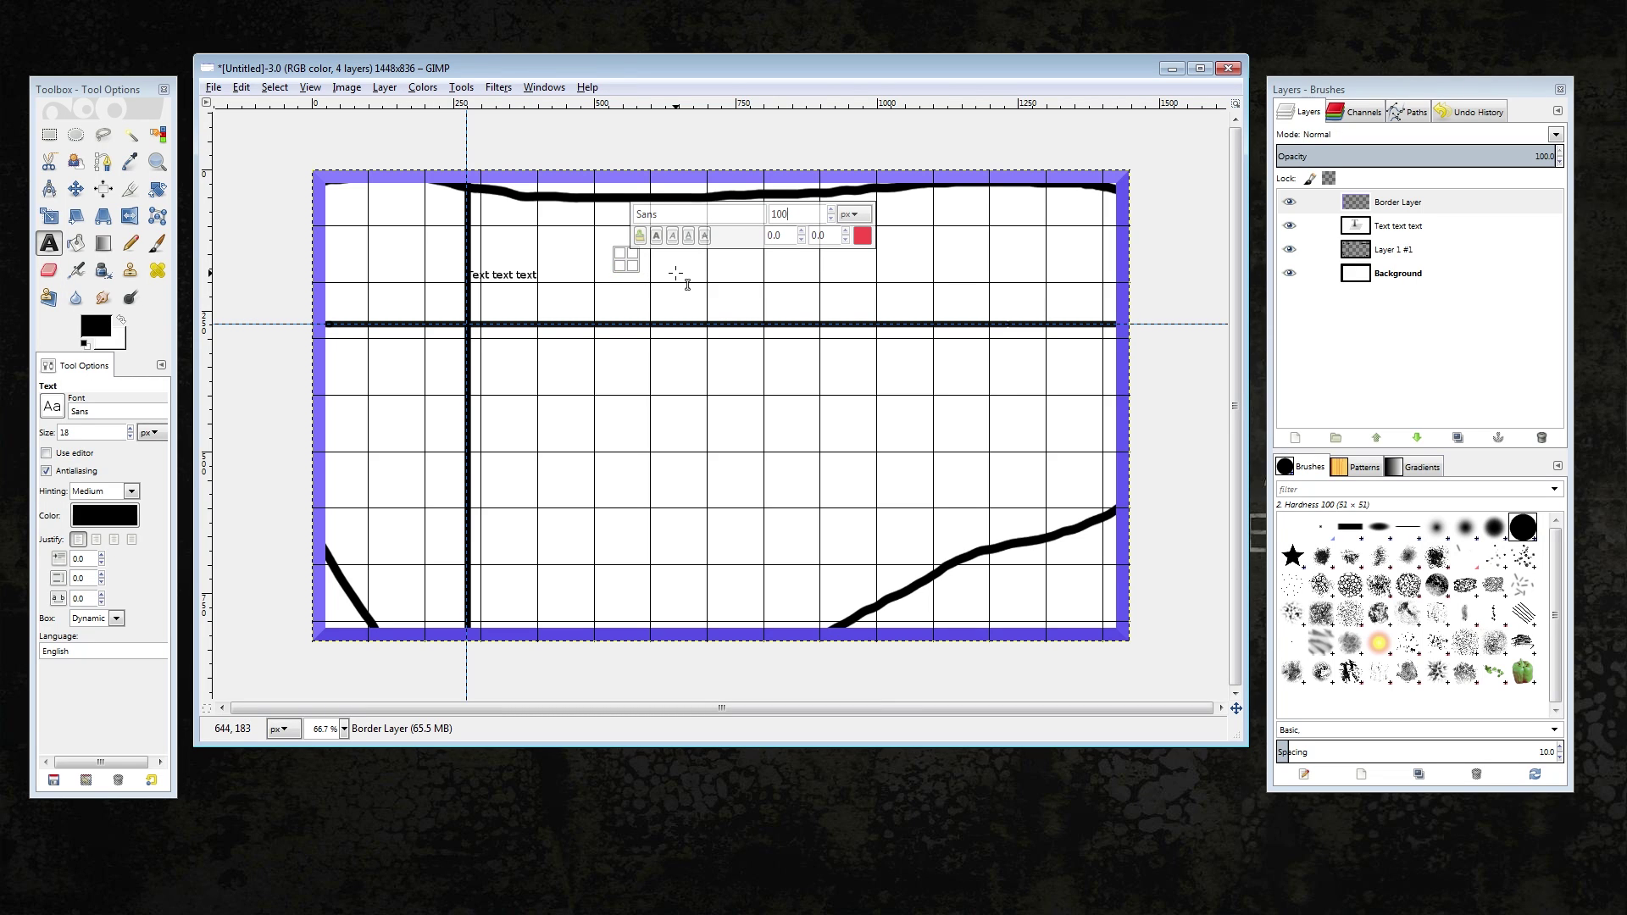
Enter "Test Text" in large red letters across the horizontal guide in the upper middle of the canvas
{"action": "type", "text": "T"}
{"action": "key", "text": "BackSpace"}
{"action": "left_click", "coordinate": [660, 269]}
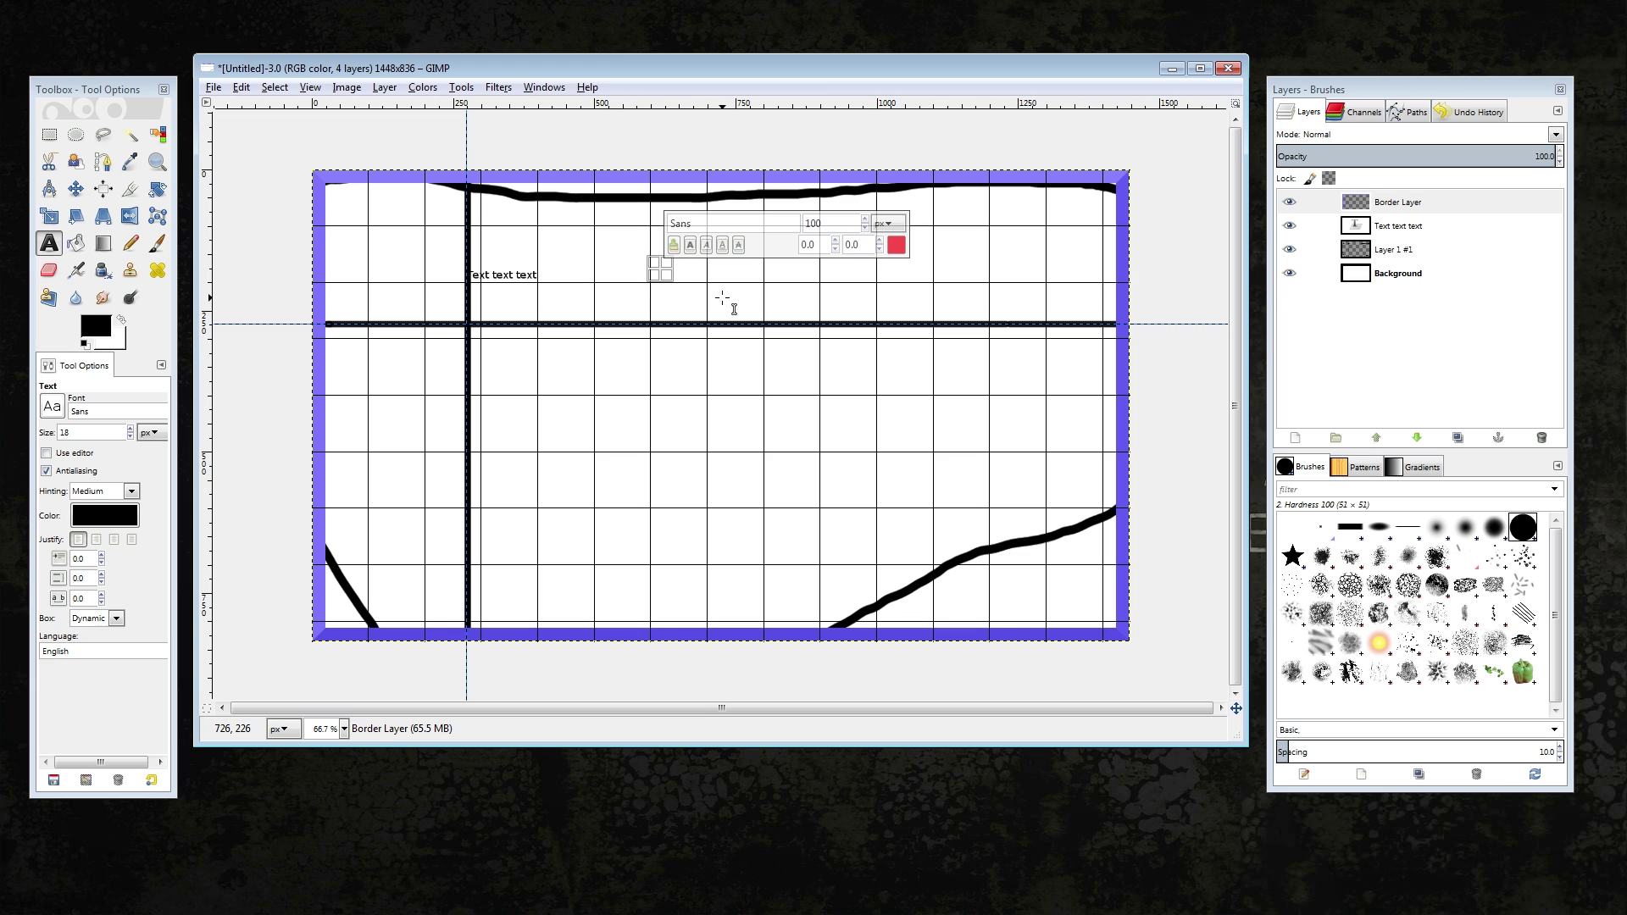
{"action": "type", "text": "Test Tex"}
{"action": "type", "text": "t"}
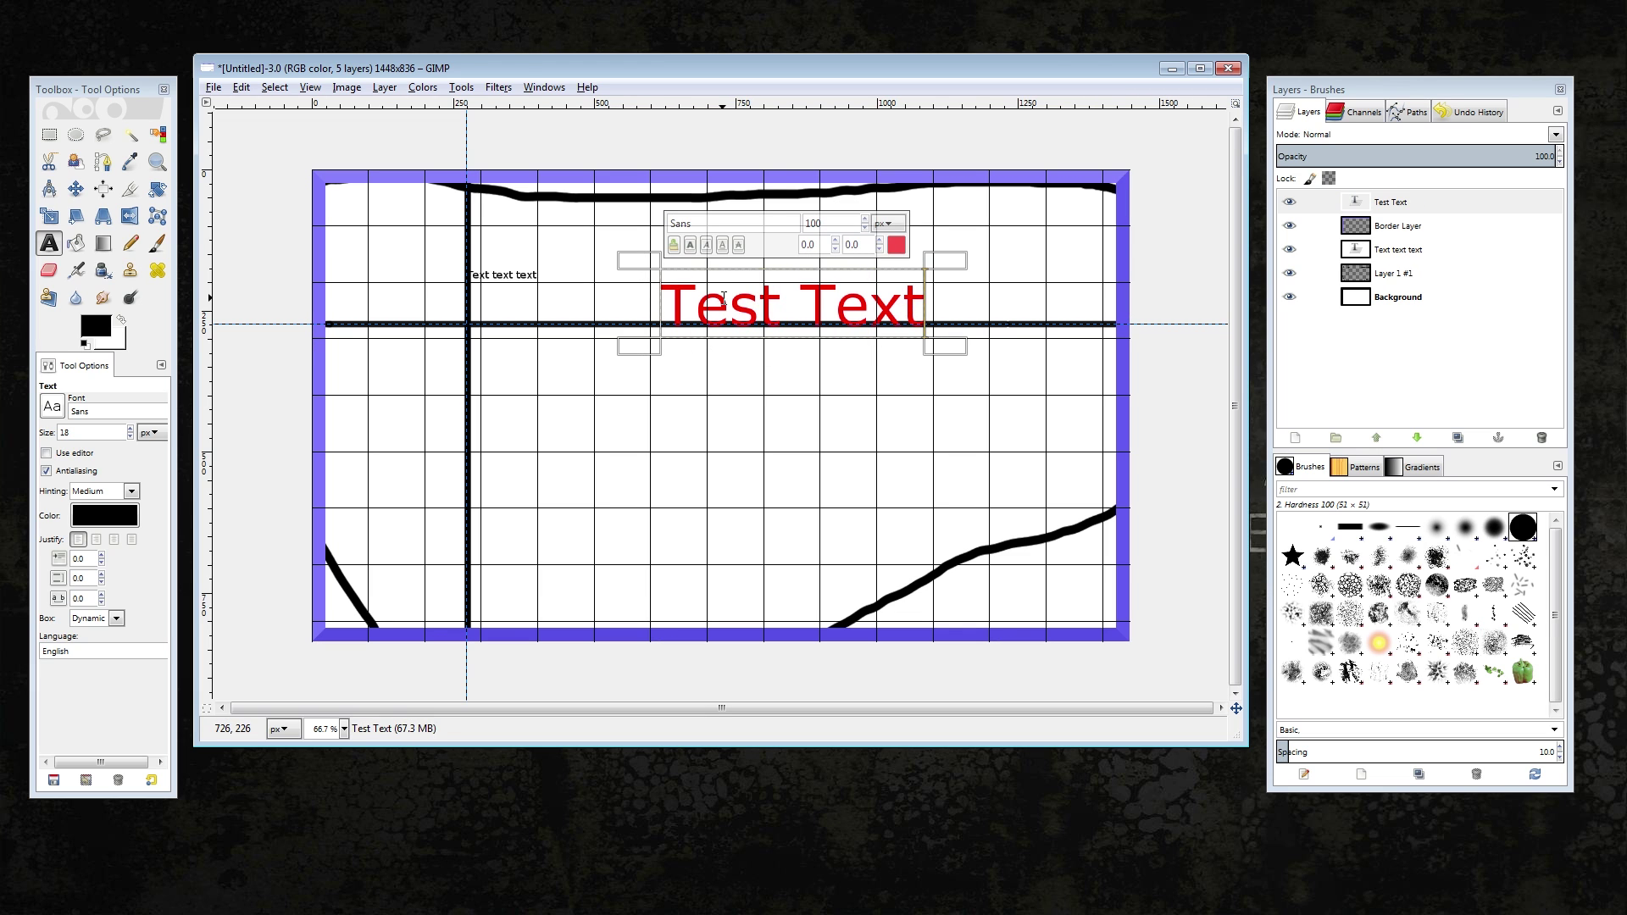
{"action": "left_click", "coordinate": [787, 376]}
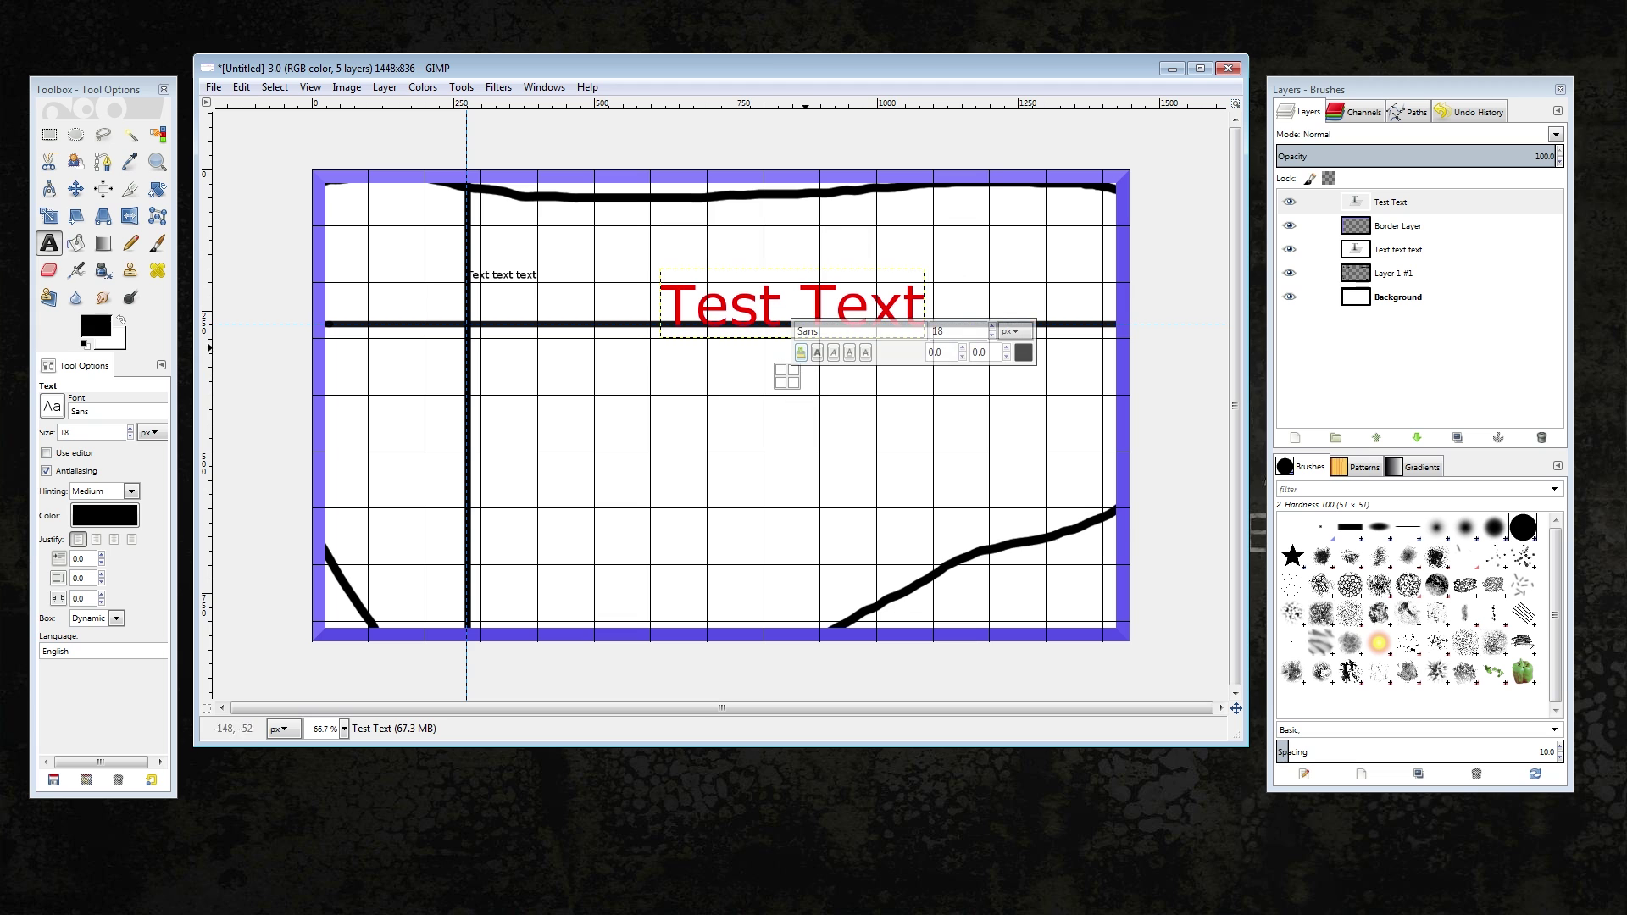
Select all the lettering of "Test Text" and make its layer the active one
{"action": "left_click", "coordinate": [47, 136]}
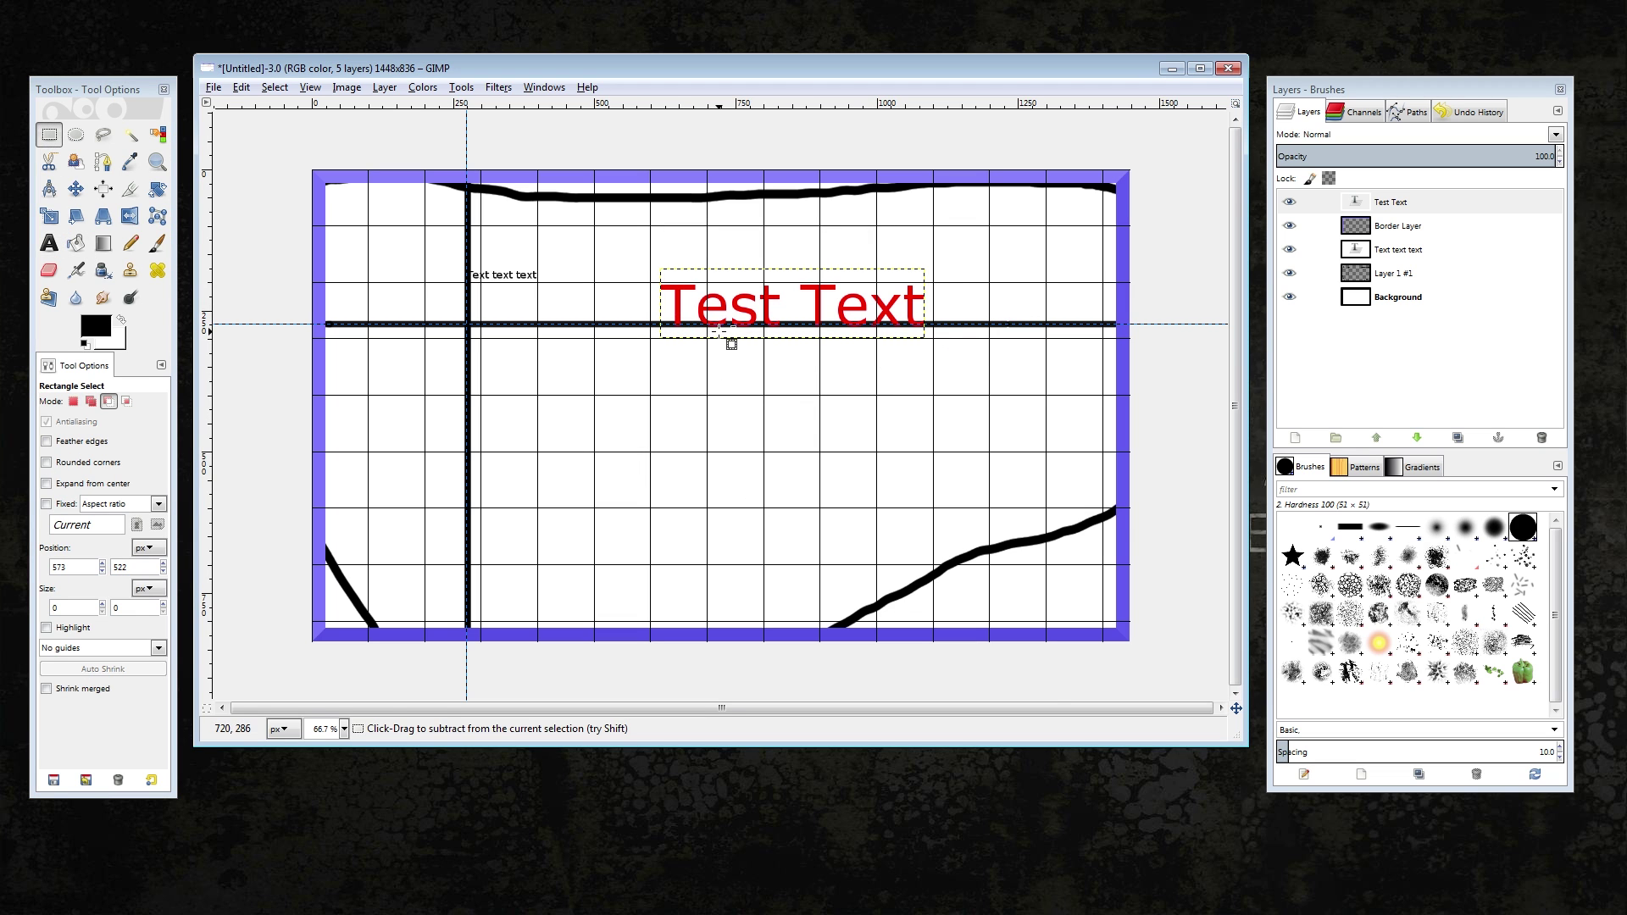
{"action": "scroll", "coordinate": [718, 331], "scroll_direction": "up", "scroll_amount": 2}
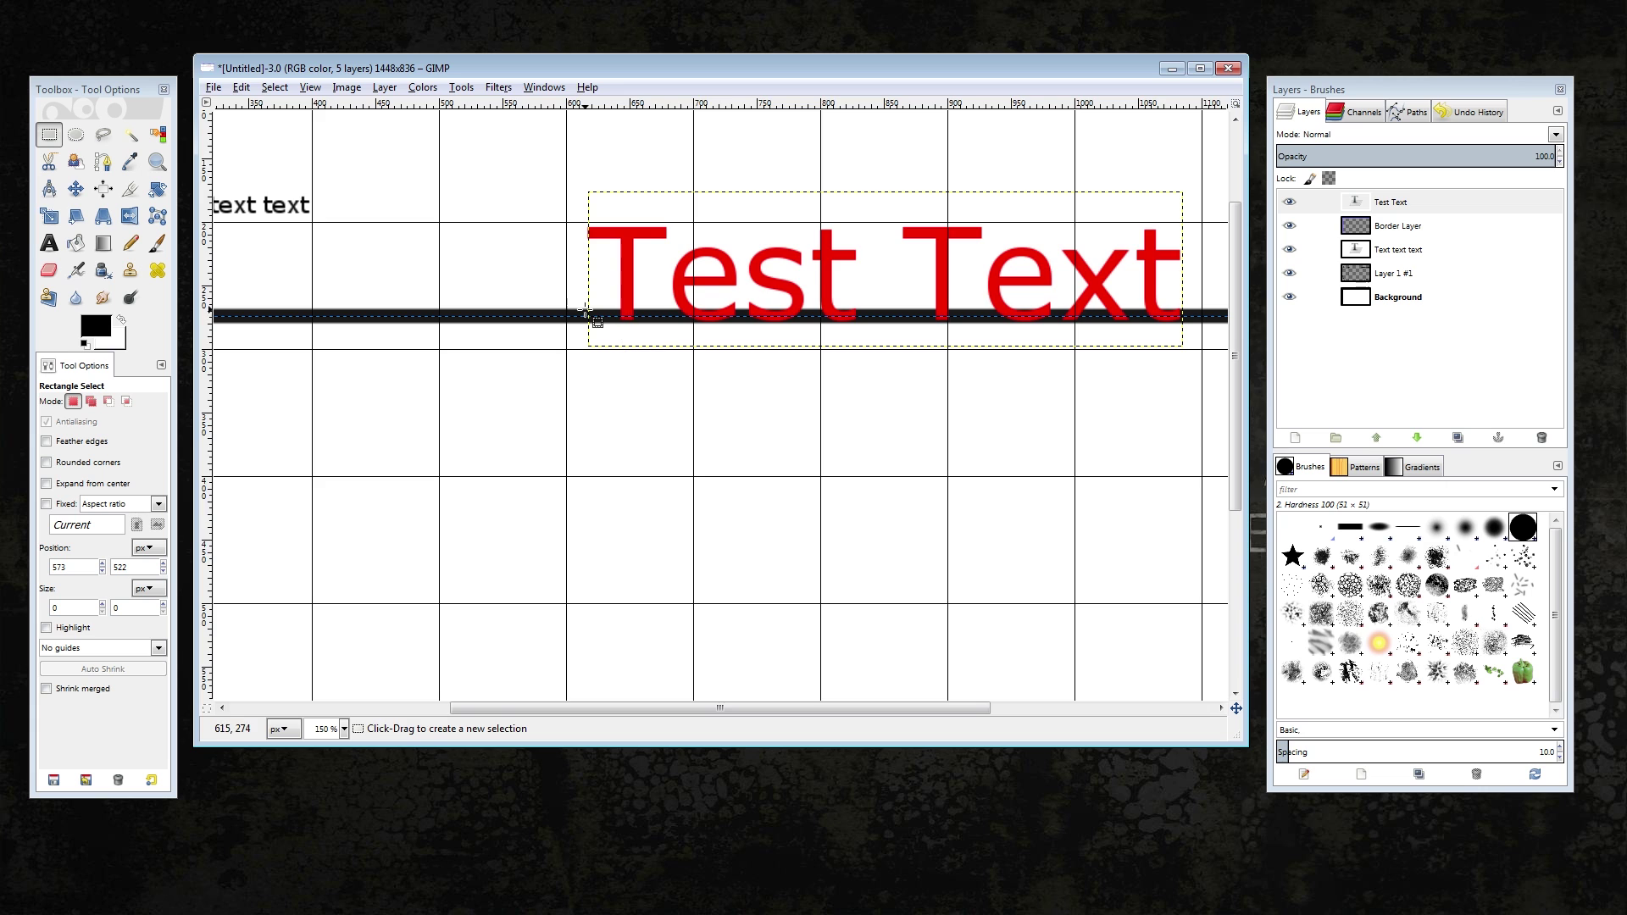
{"action": "scroll", "coordinate": [610, 326], "scroll_direction": "down", "scroll_amount": 3}
{"action": "scroll", "coordinate": [792, 348], "scroll_direction": "up", "scroll_amount": 3}
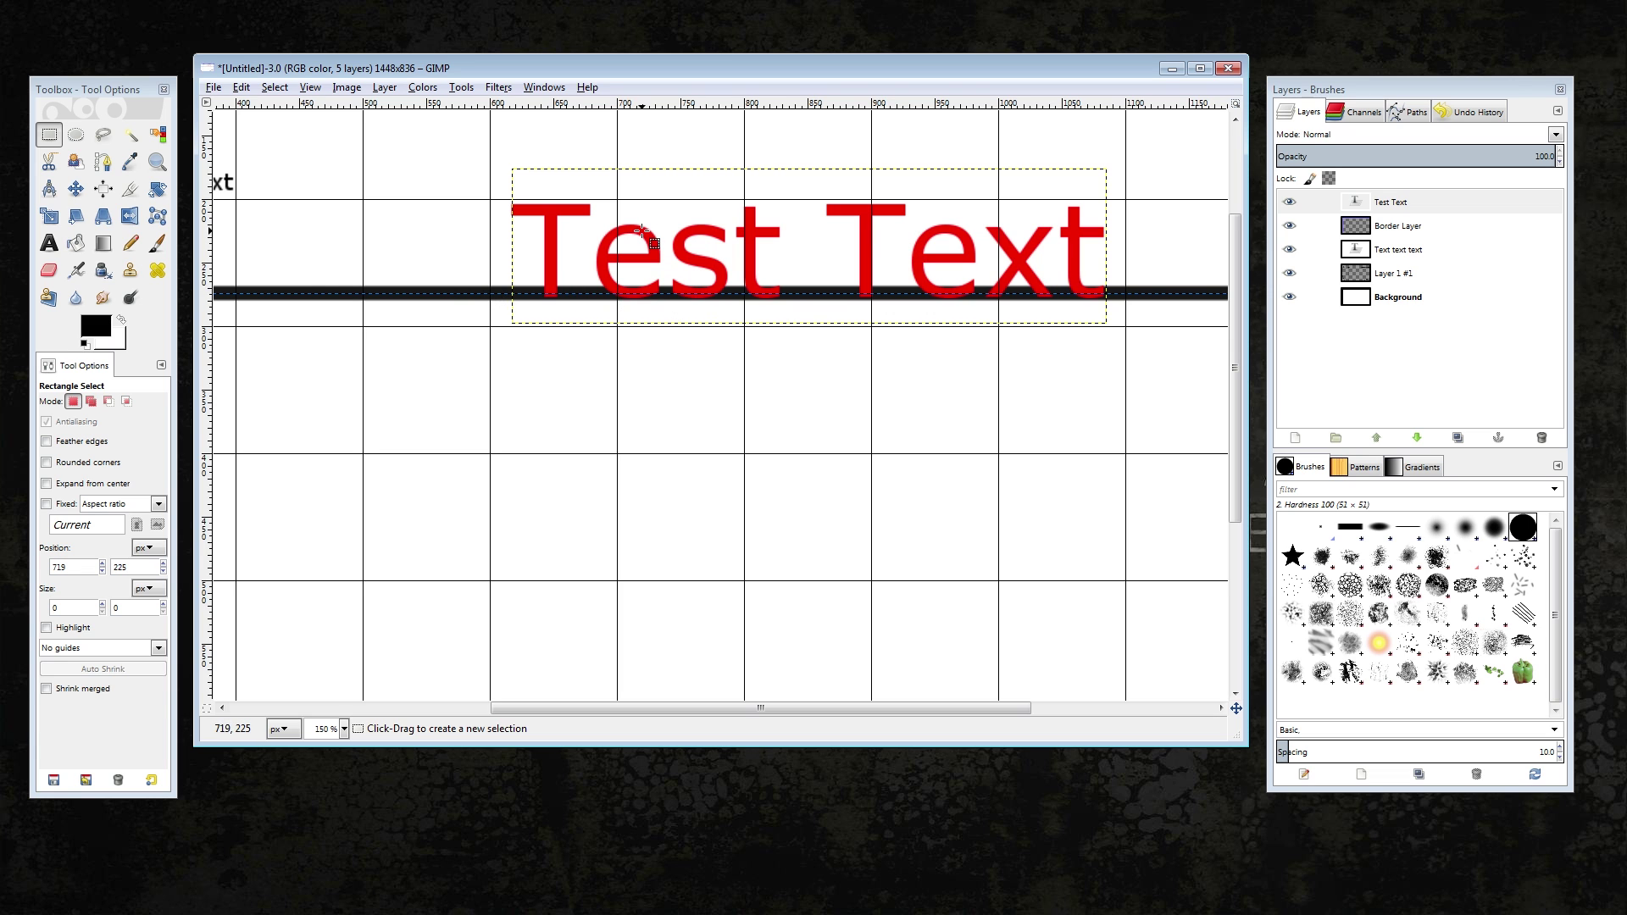
{"action": "key", "text": "t"}
{"action": "left_click", "coordinate": [797, 251]}
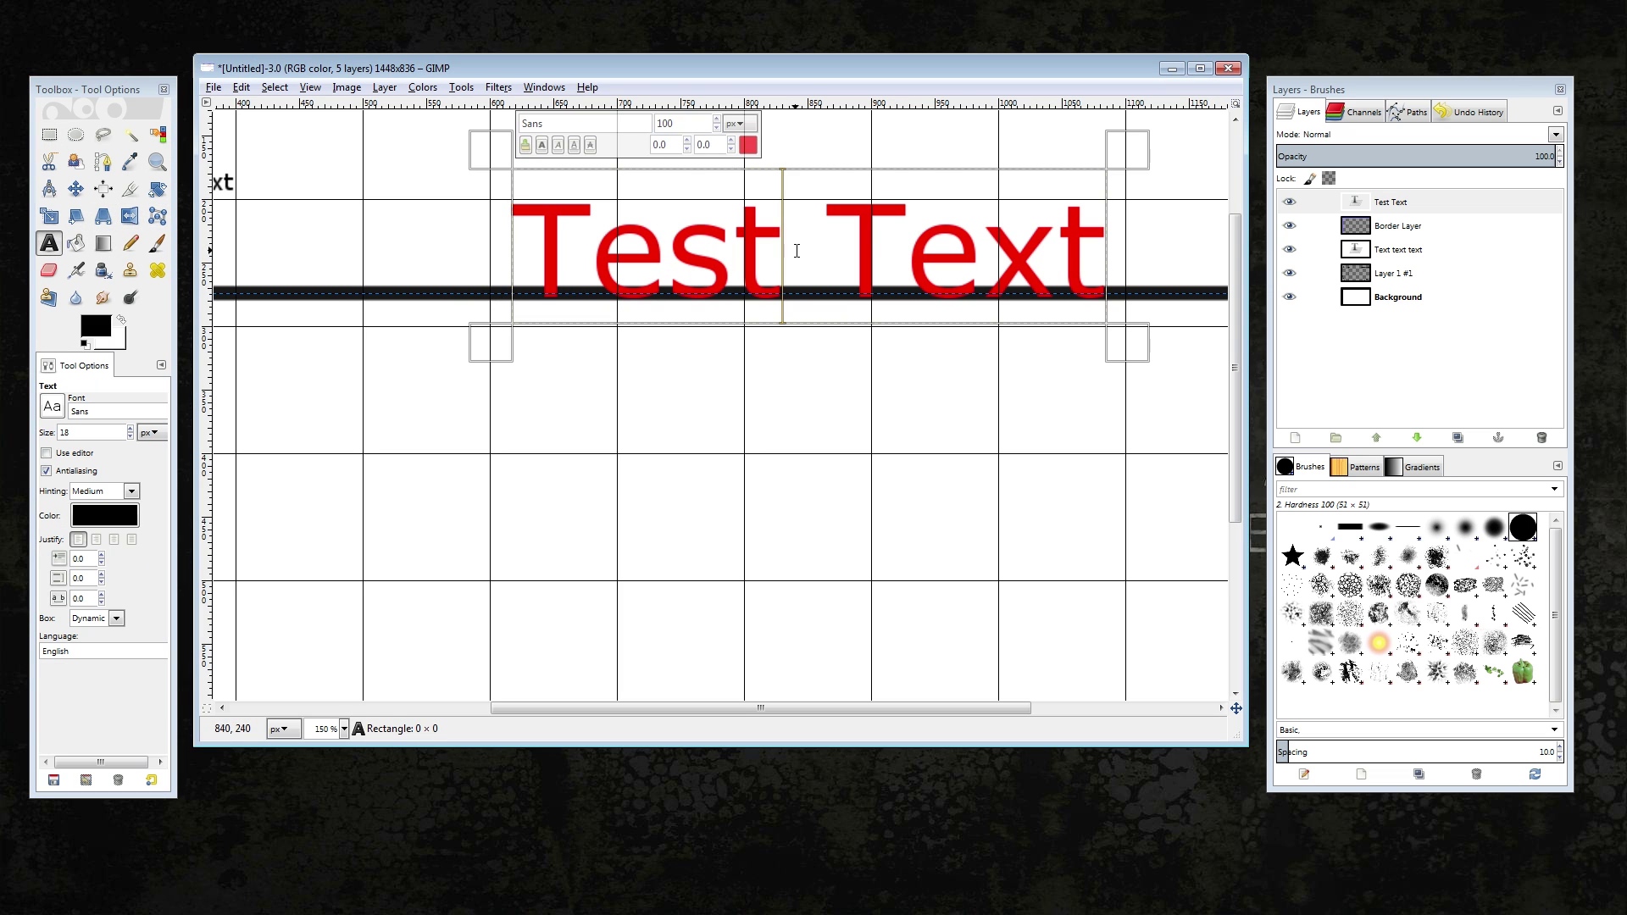
{"action": "key", "text": "ctrl+a"}
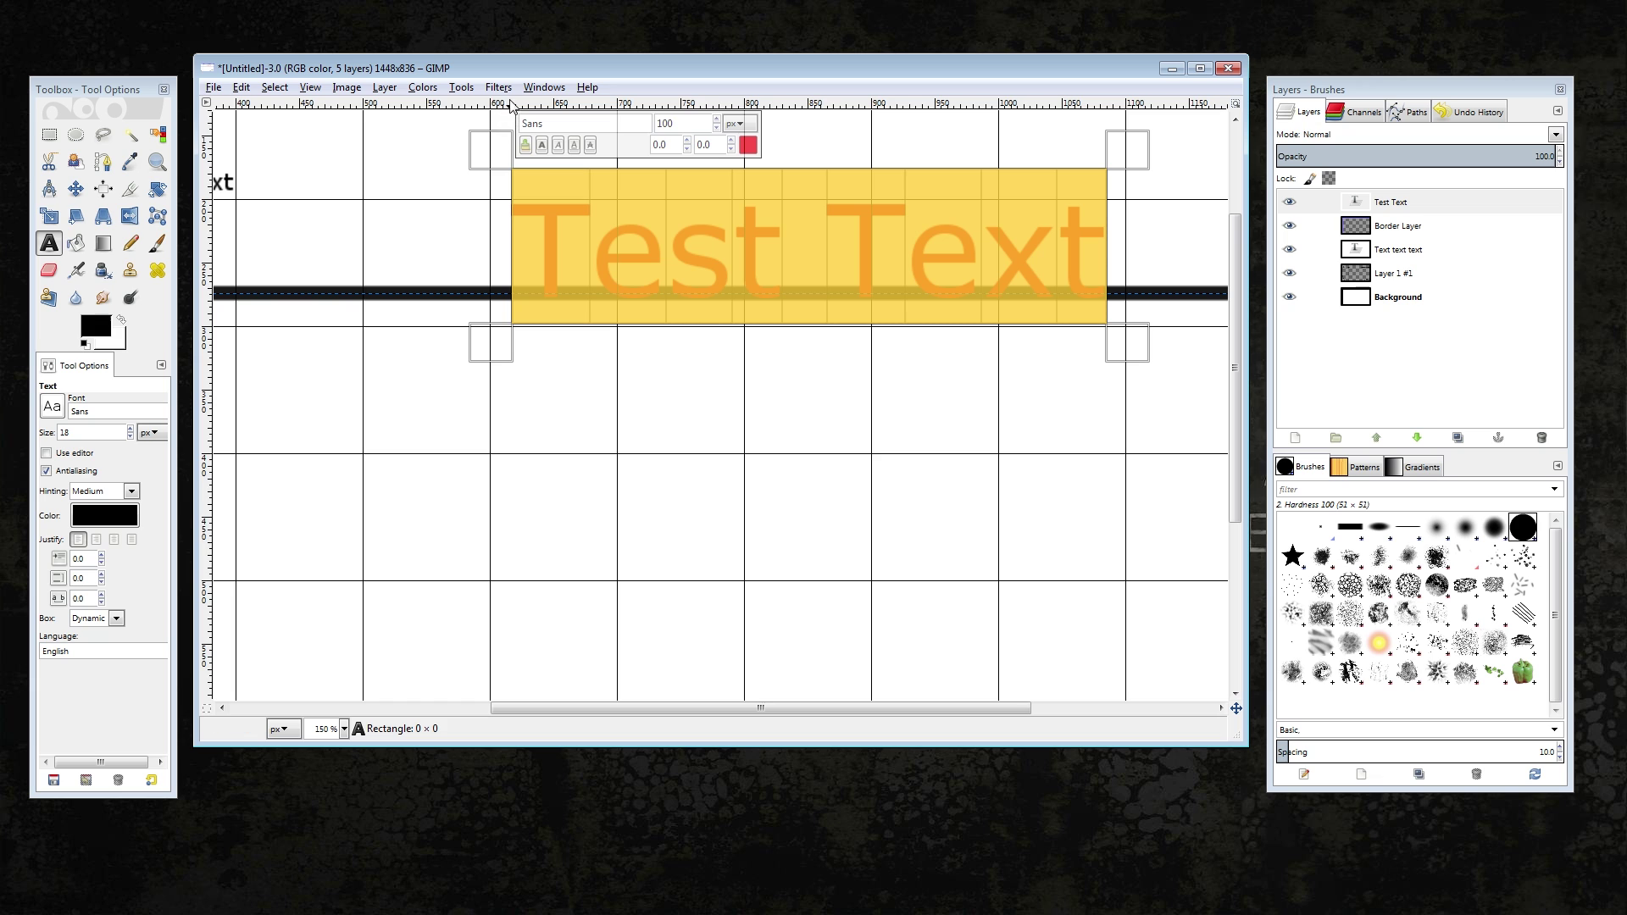
{"action": "left_click", "coordinate": [1405, 205]}
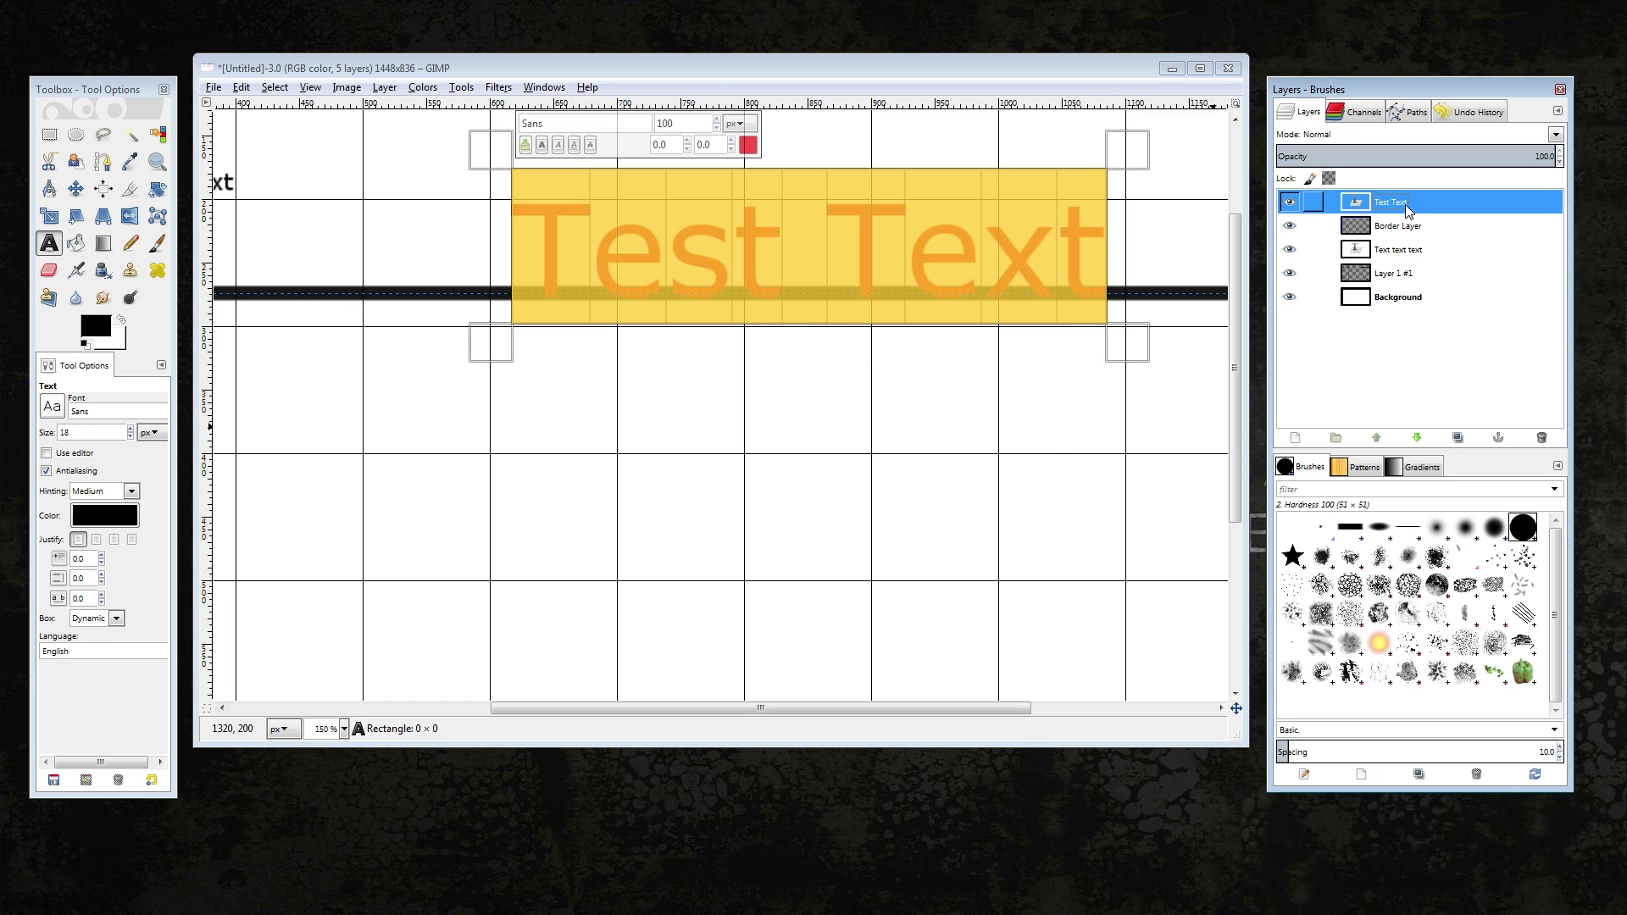
Apply a black drop shadow to the "Test Text" layer with offsets of 4, blur radius 15 and opacity 80
{"action": "left_click", "coordinate": [501, 87]}
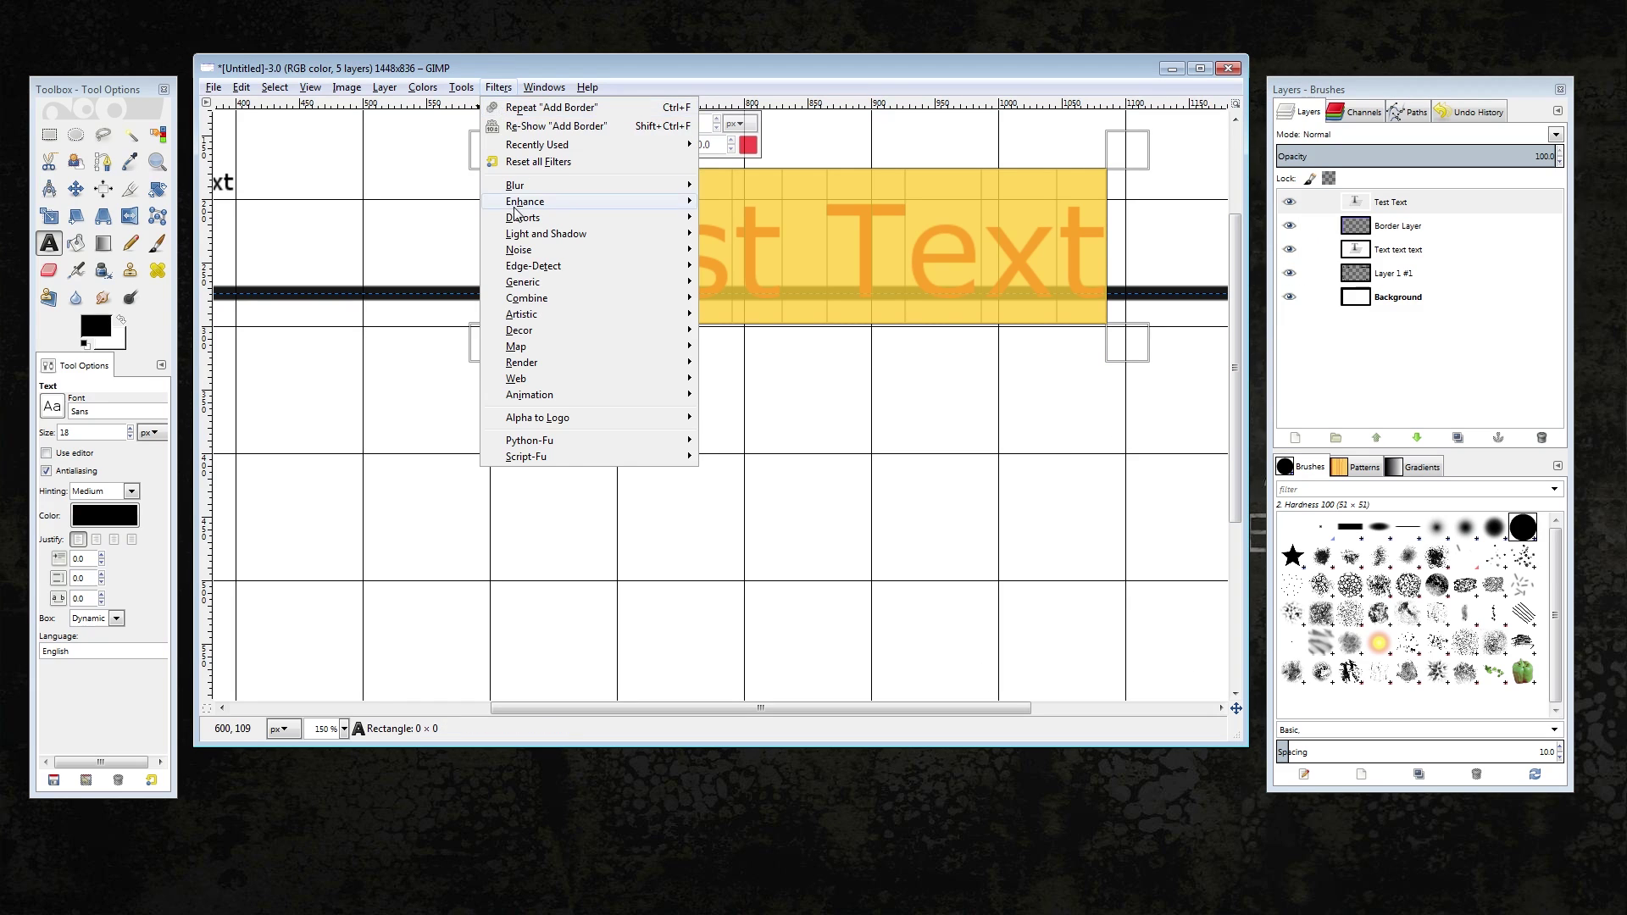
{"action": "mouse_move", "coordinate": [531, 235]}
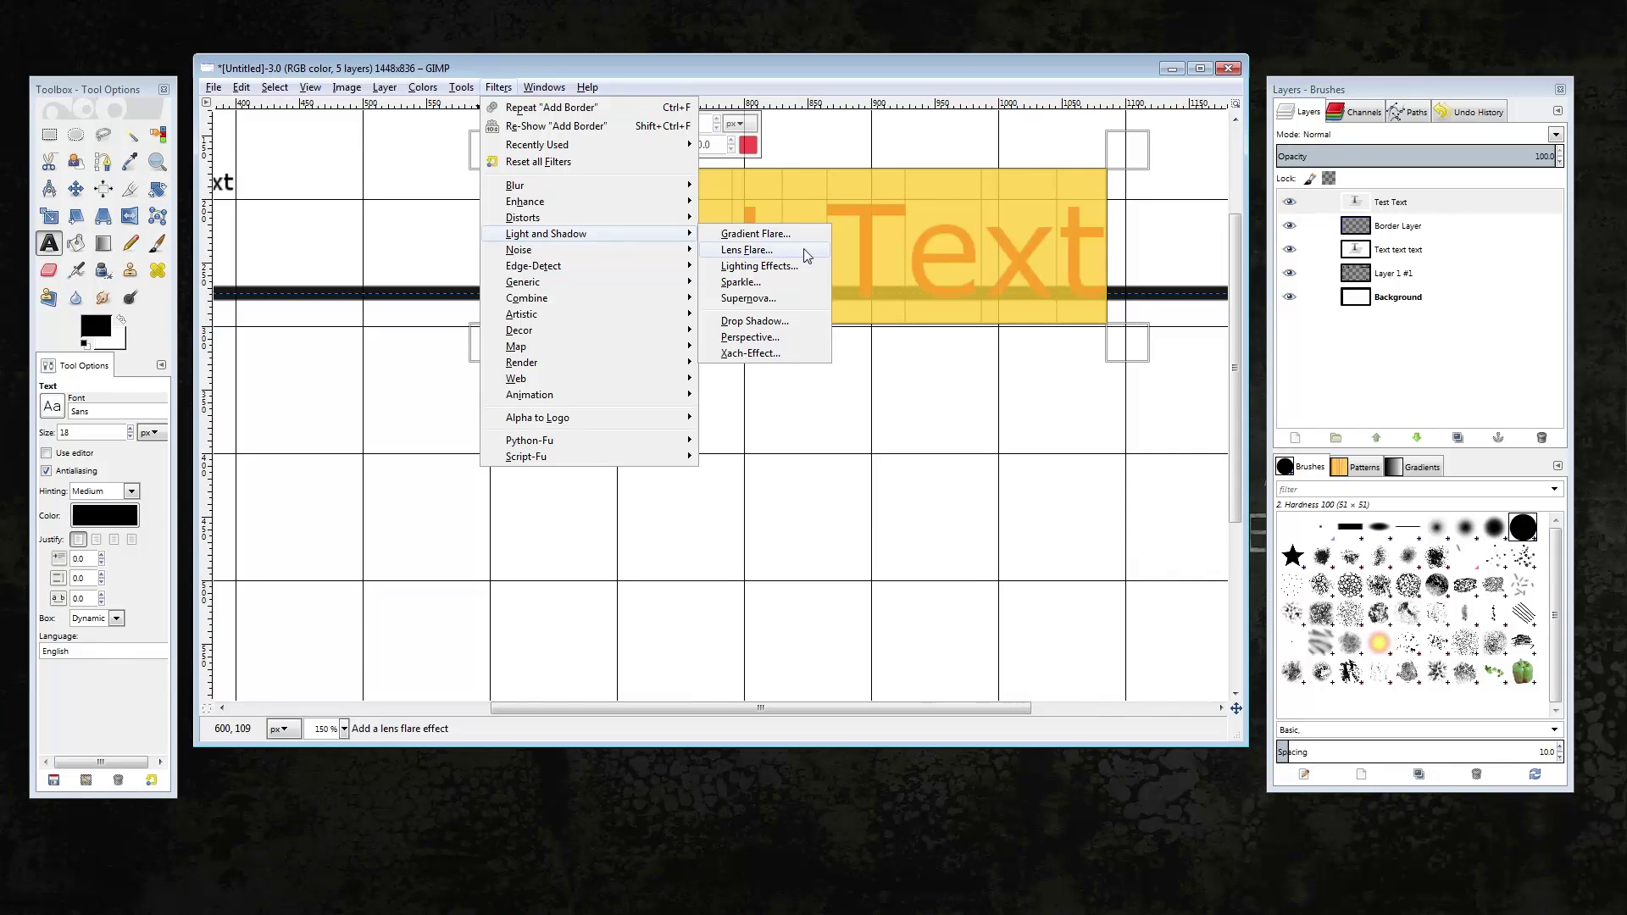
{"action": "key", "text": "Escape"}
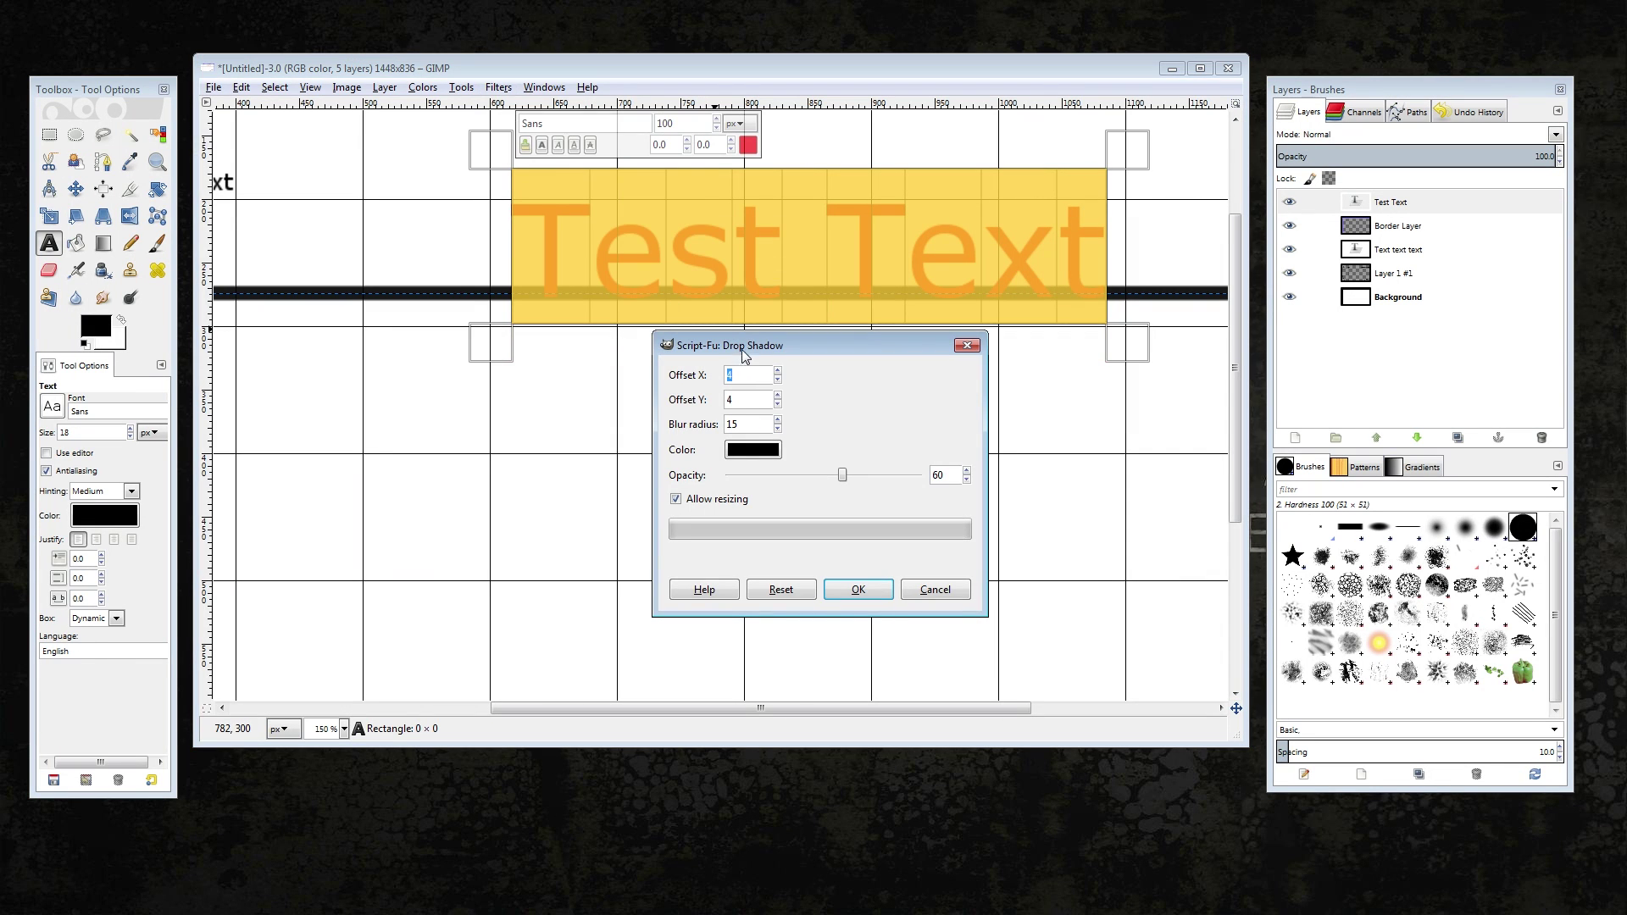
{"action": "left_click_drag", "start_coordinate": [740, 349], "coordinate": [182, 393]}
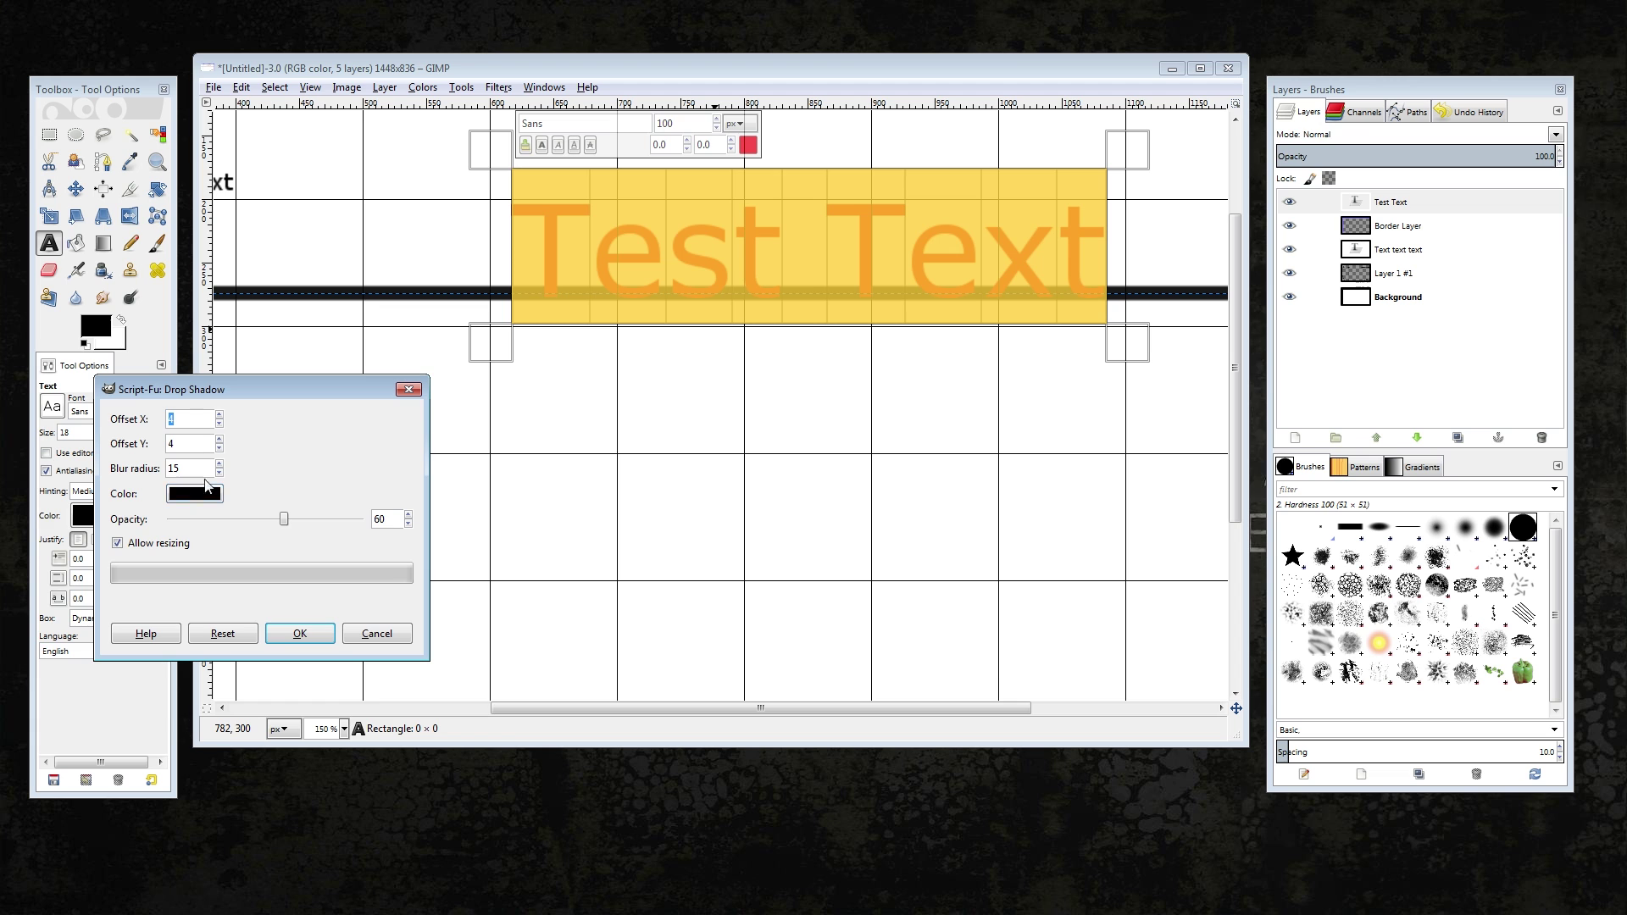
{"action": "left_click_drag", "start_coordinate": [290, 520], "coordinate": [324, 519]}
{"action": "left_click_drag", "start_coordinate": [268, 390], "coordinate": [363, 435]}
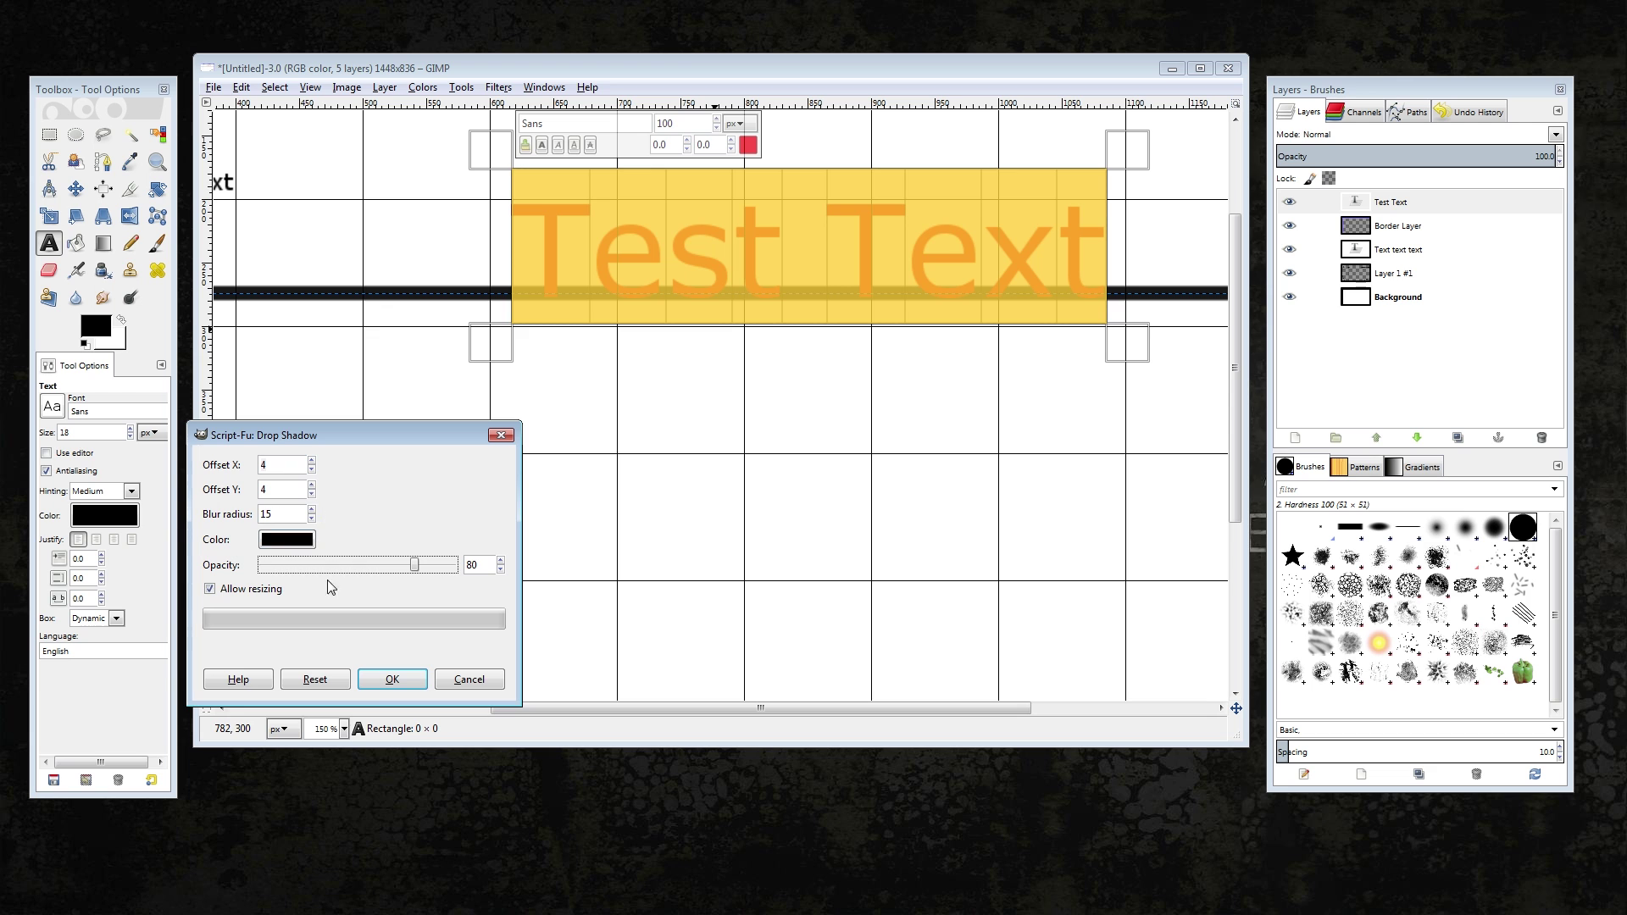
{"action": "left_click", "coordinate": [391, 679]}
{"action": "left_click", "coordinate": [628, 355]}
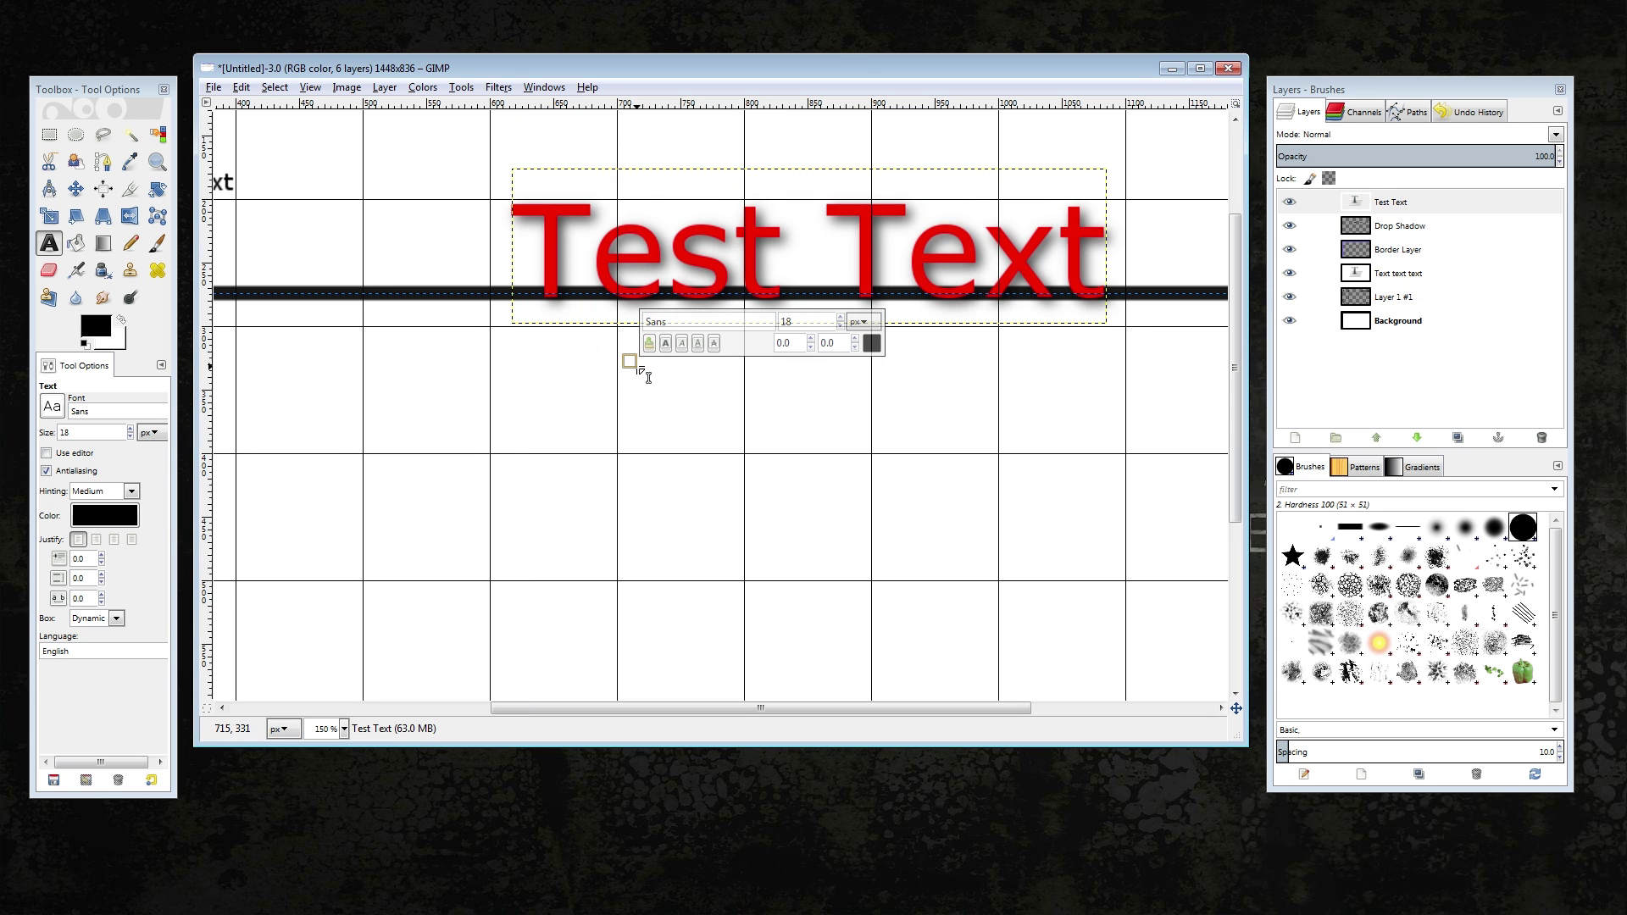
Examine the drop shadow behind the "Test Text" lettering up close and in the whole image
{"action": "scroll", "coordinate": [637, 366], "scroll_direction": "down", "scroll_amount": 3}
{"action": "scroll", "coordinate": [646, 332], "scroll_direction": "up", "scroll_amount": 1}
{"action": "scroll", "coordinate": [619, 297], "scroll_direction": "down", "scroll_amount": 1}
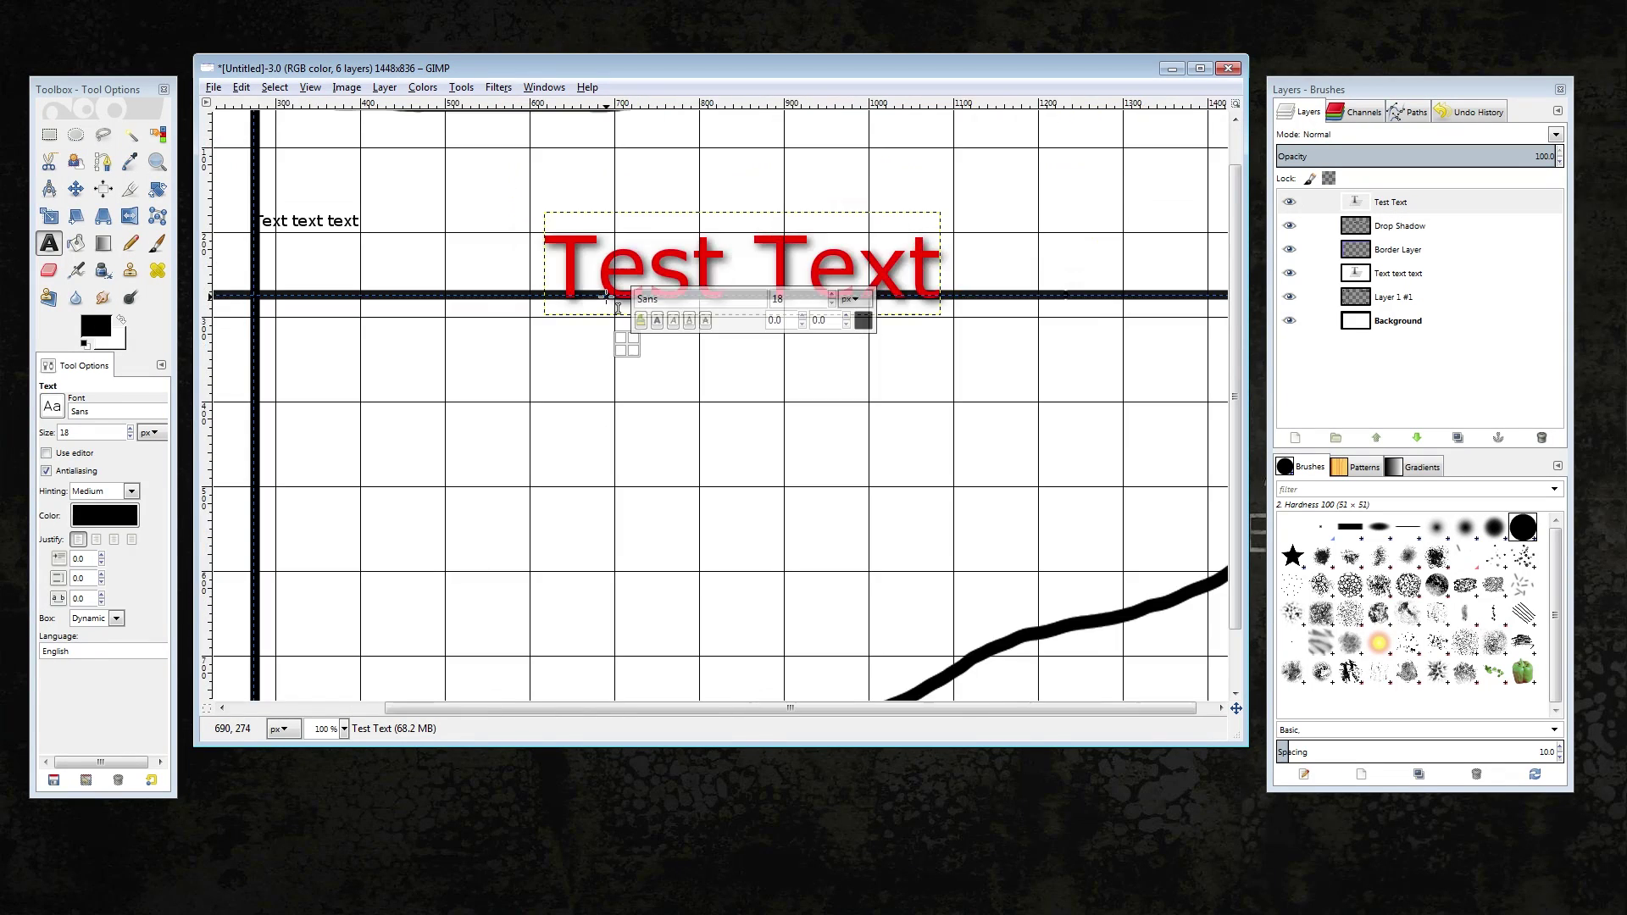
{"action": "scroll", "coordinate": [617, 295], "scroll_direction": "up", "scroll_amount": 1}
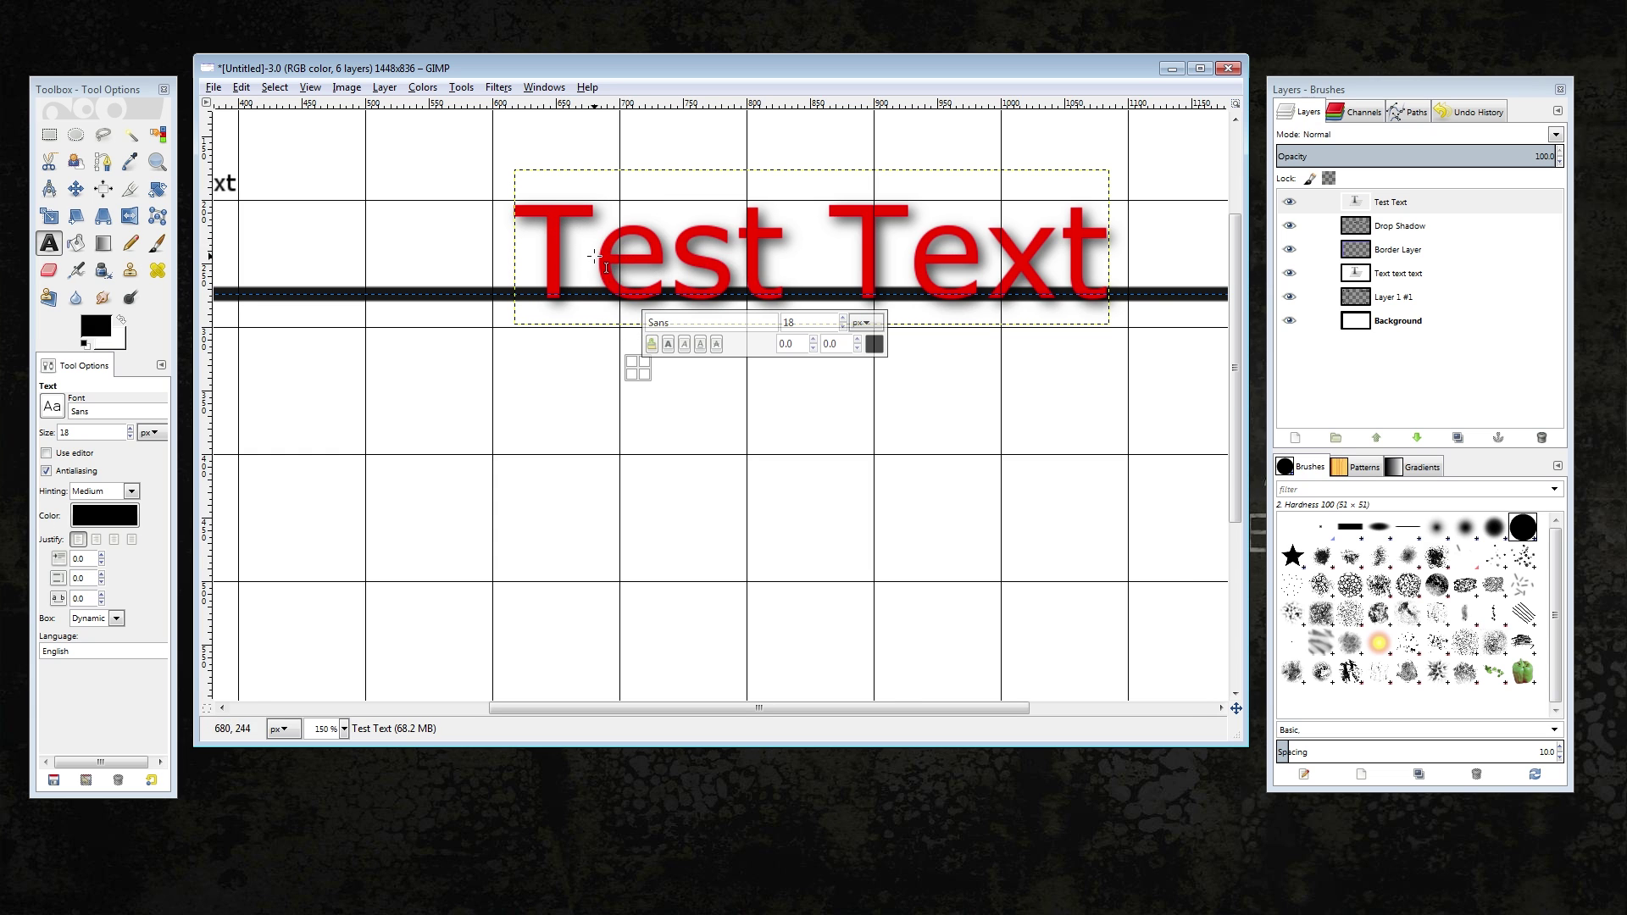
{"action": "scroll", "coordinate": [608, 254], "scroll_direction": "down", "scroll_amount": 1}
{"action": "scroll", "coordinate": [591, 252], "scroll_direction": "up", "scroll_amount": 1}
{"action": "scroll", "coordinate": [593, 254], "scroll_direction": "down", "scroll_amount": 2}
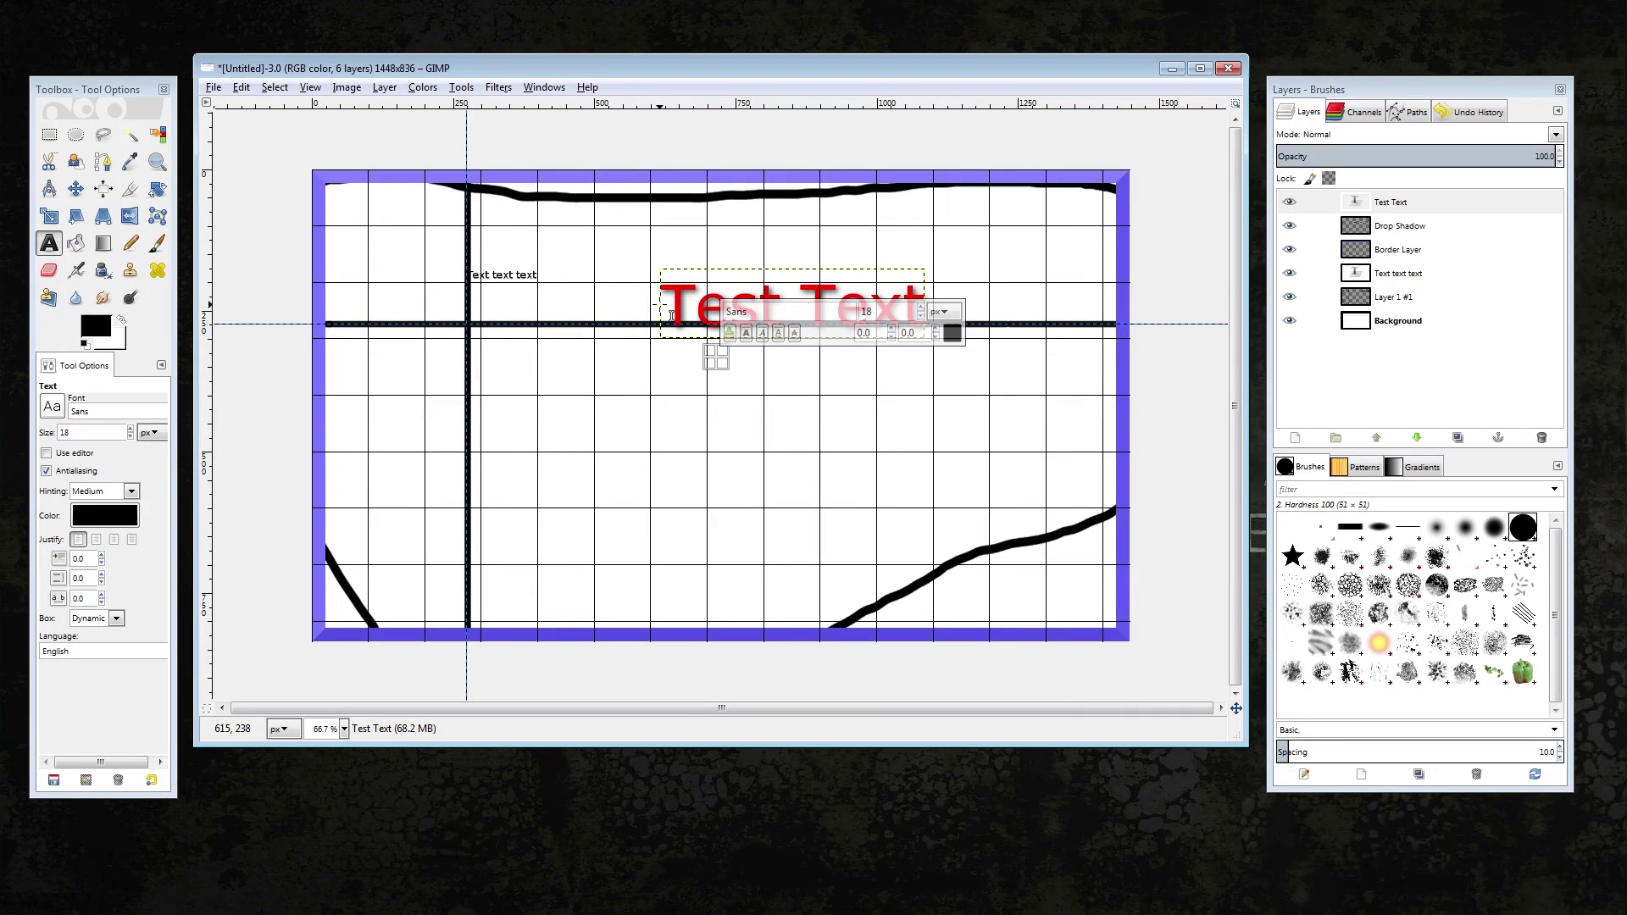
{"action": "left_click", "coordinate": [501, 88]}
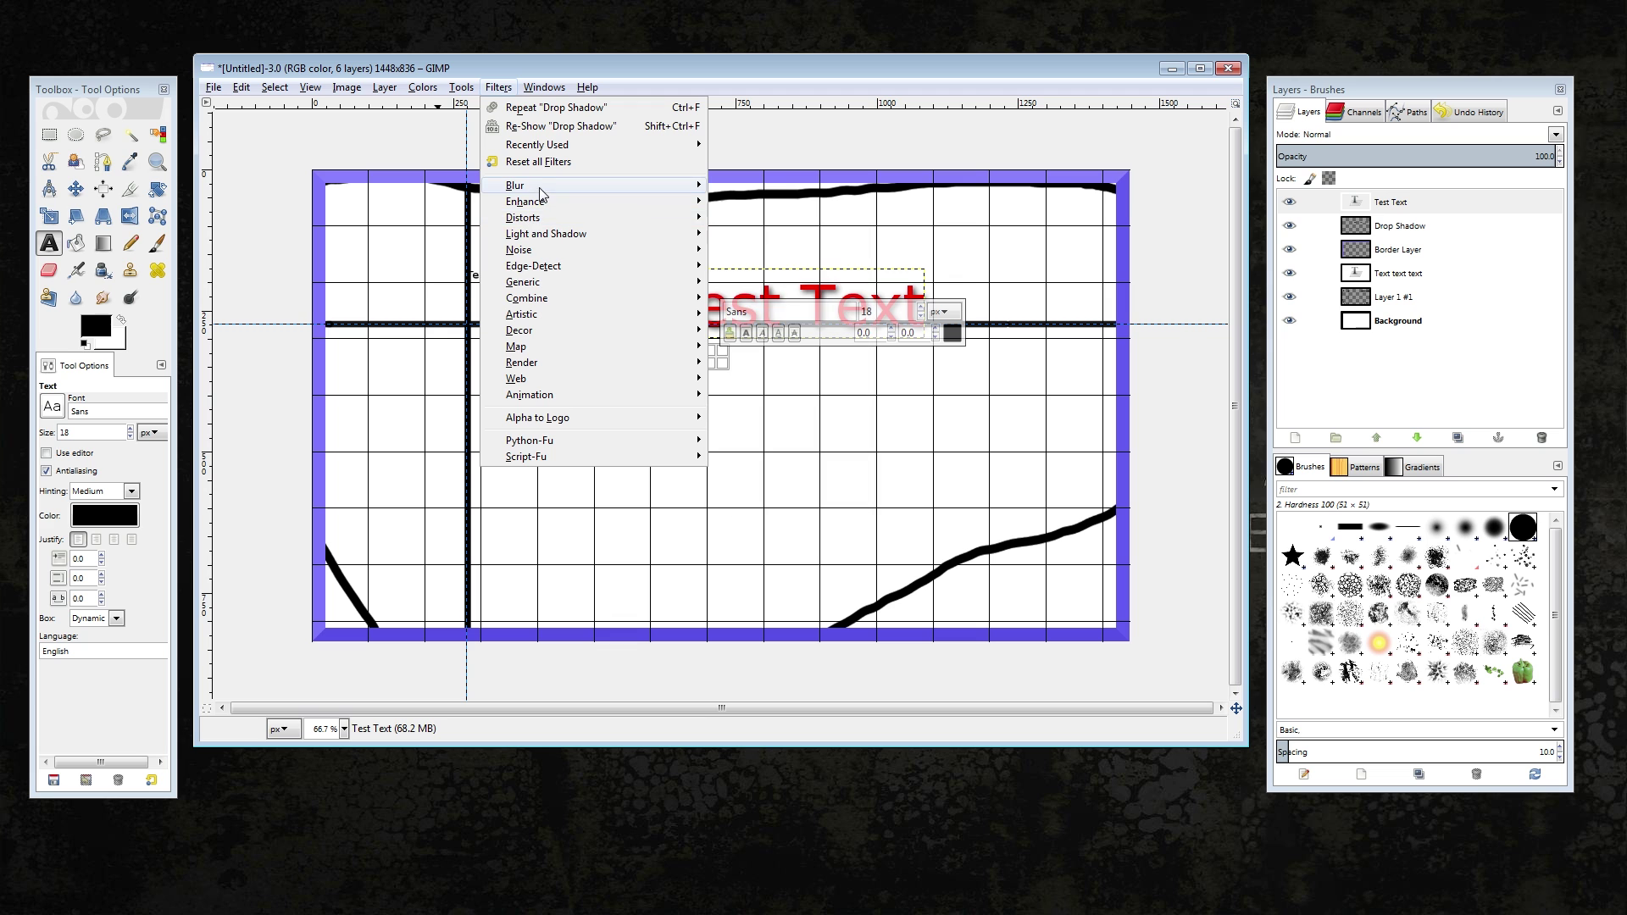
{"action": "mouse_move", "coordinate": [543, 206]}
{"action": "mouse_move", "coordinate": [525, 254]}
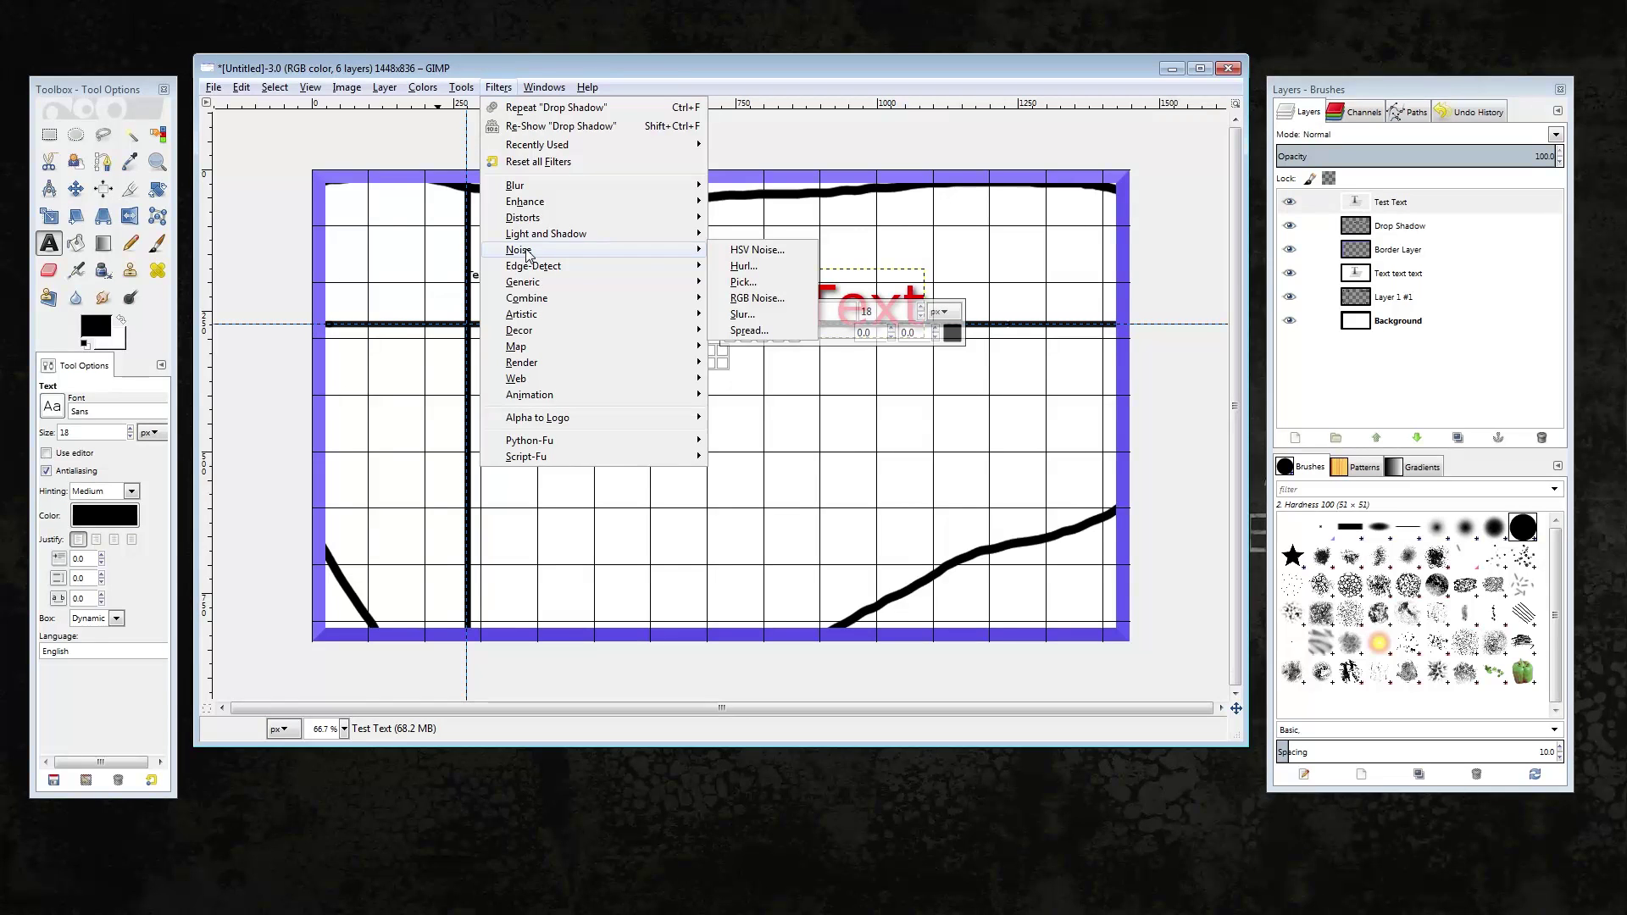
{"action": "left_click", "coordinate": [506, 89]}
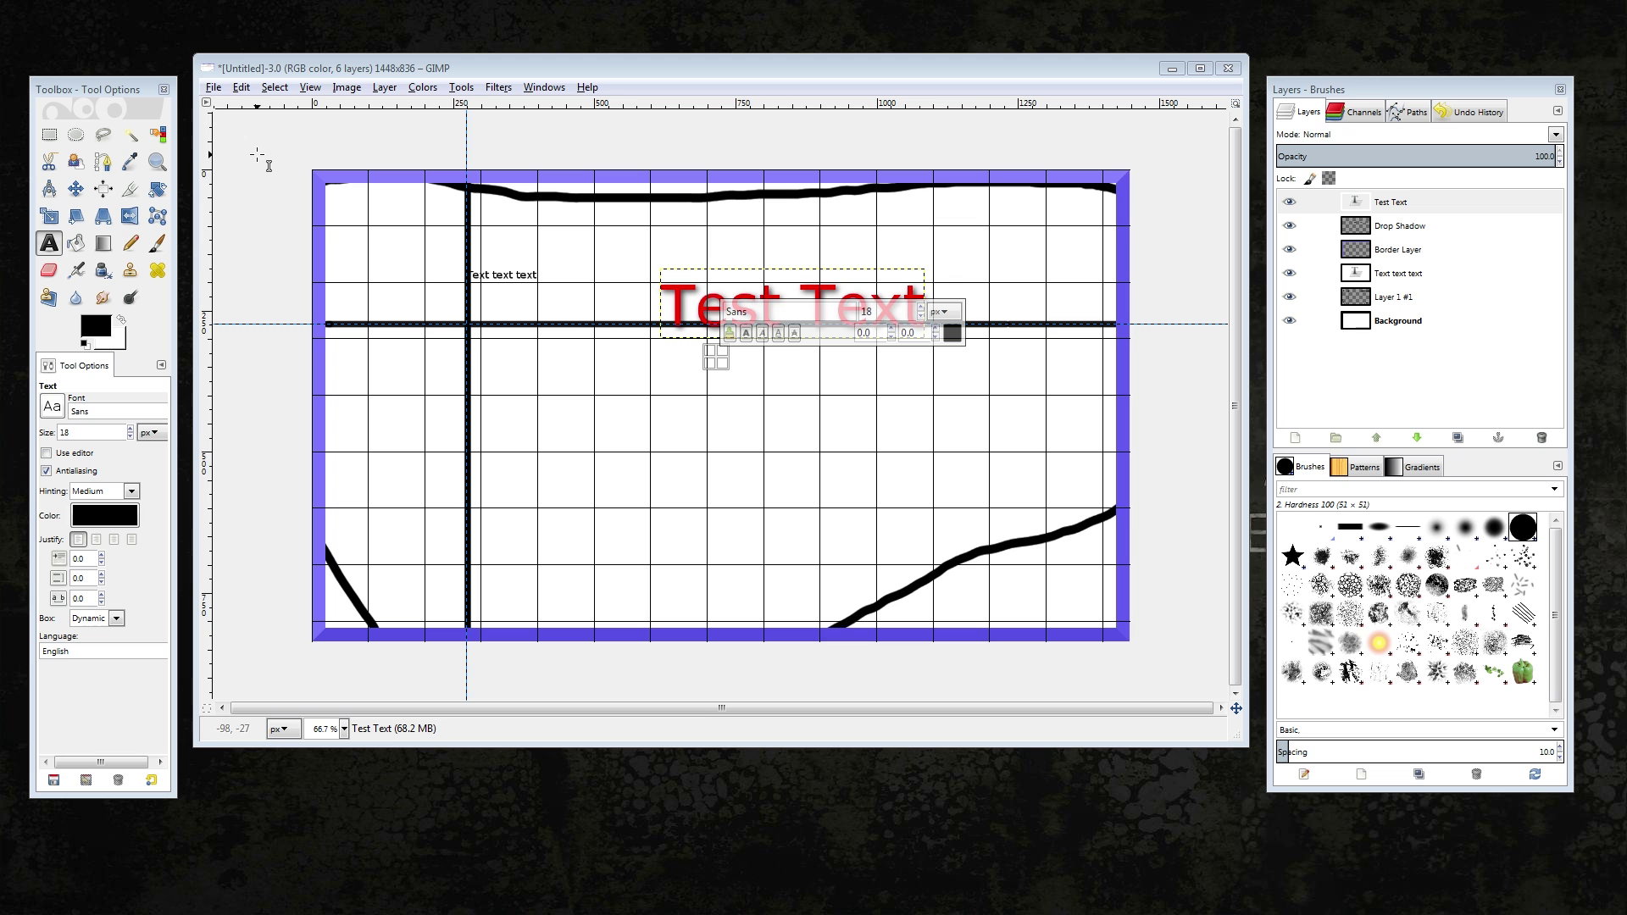
View the export settings for the image, including the file name and its extension, and leave without exporting
{"action": "left_click", "coordinate": [214, 90]}
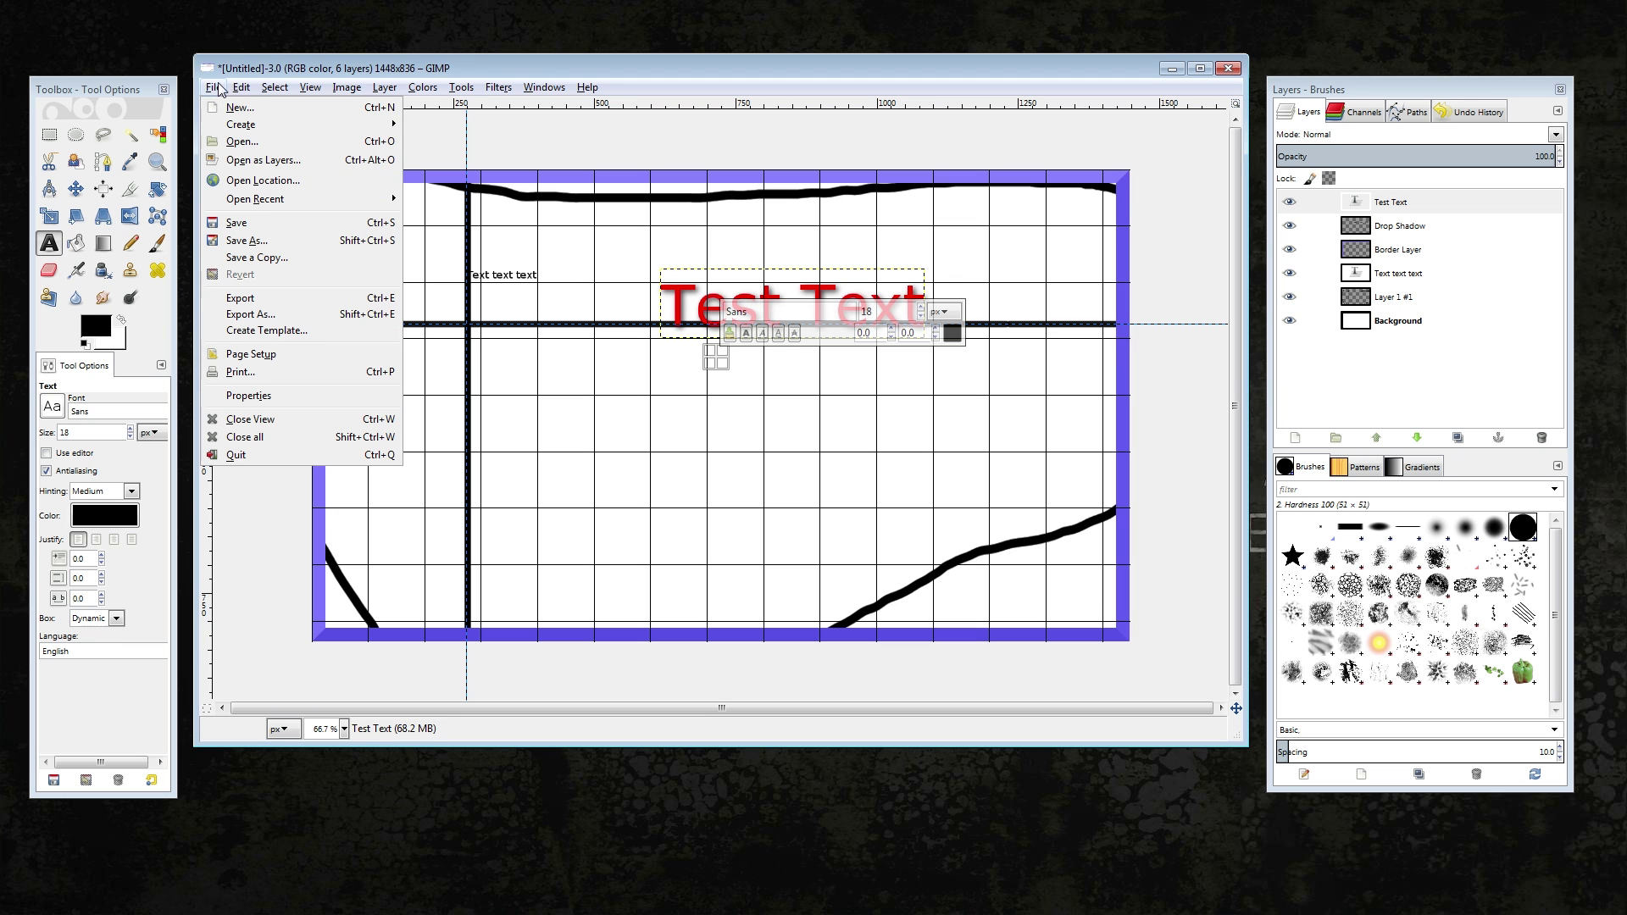
{"action": "left_click", "coordinate": [269, 314]}
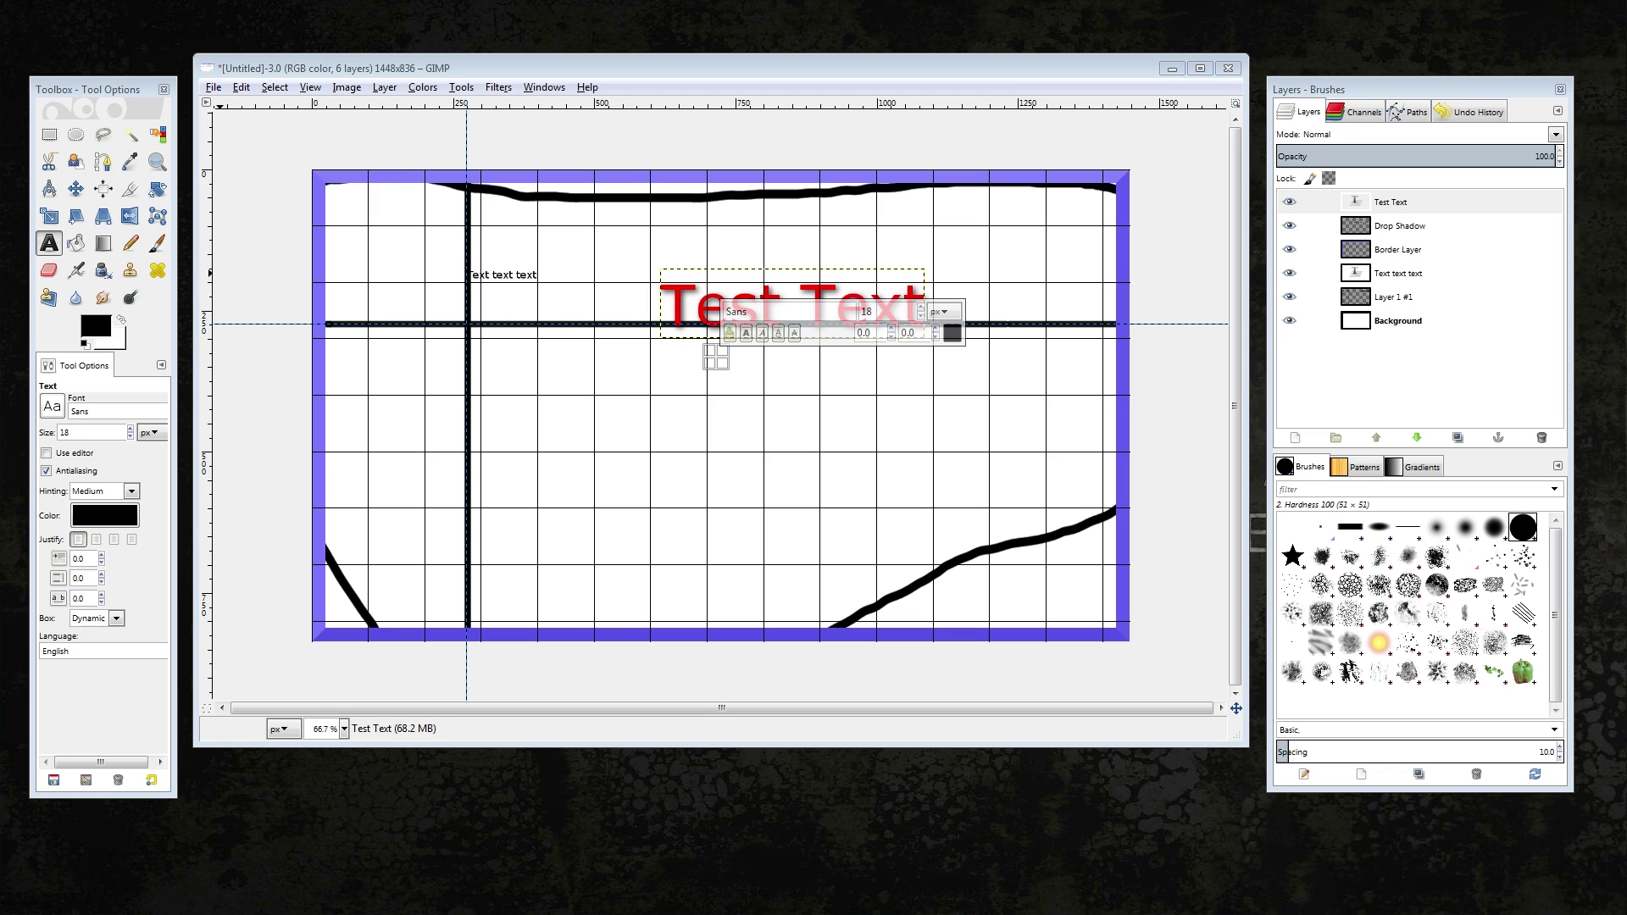
{"action": "mouse_move", "coordinate": [834, 184]}
{"action": "left_mouse_down"}
{"action": "mouse_move", "coordinate": [835, 152]}
{"action": "mouse_move", "coordinate": [847, 160]}
{"action": "left_mouse_up"}
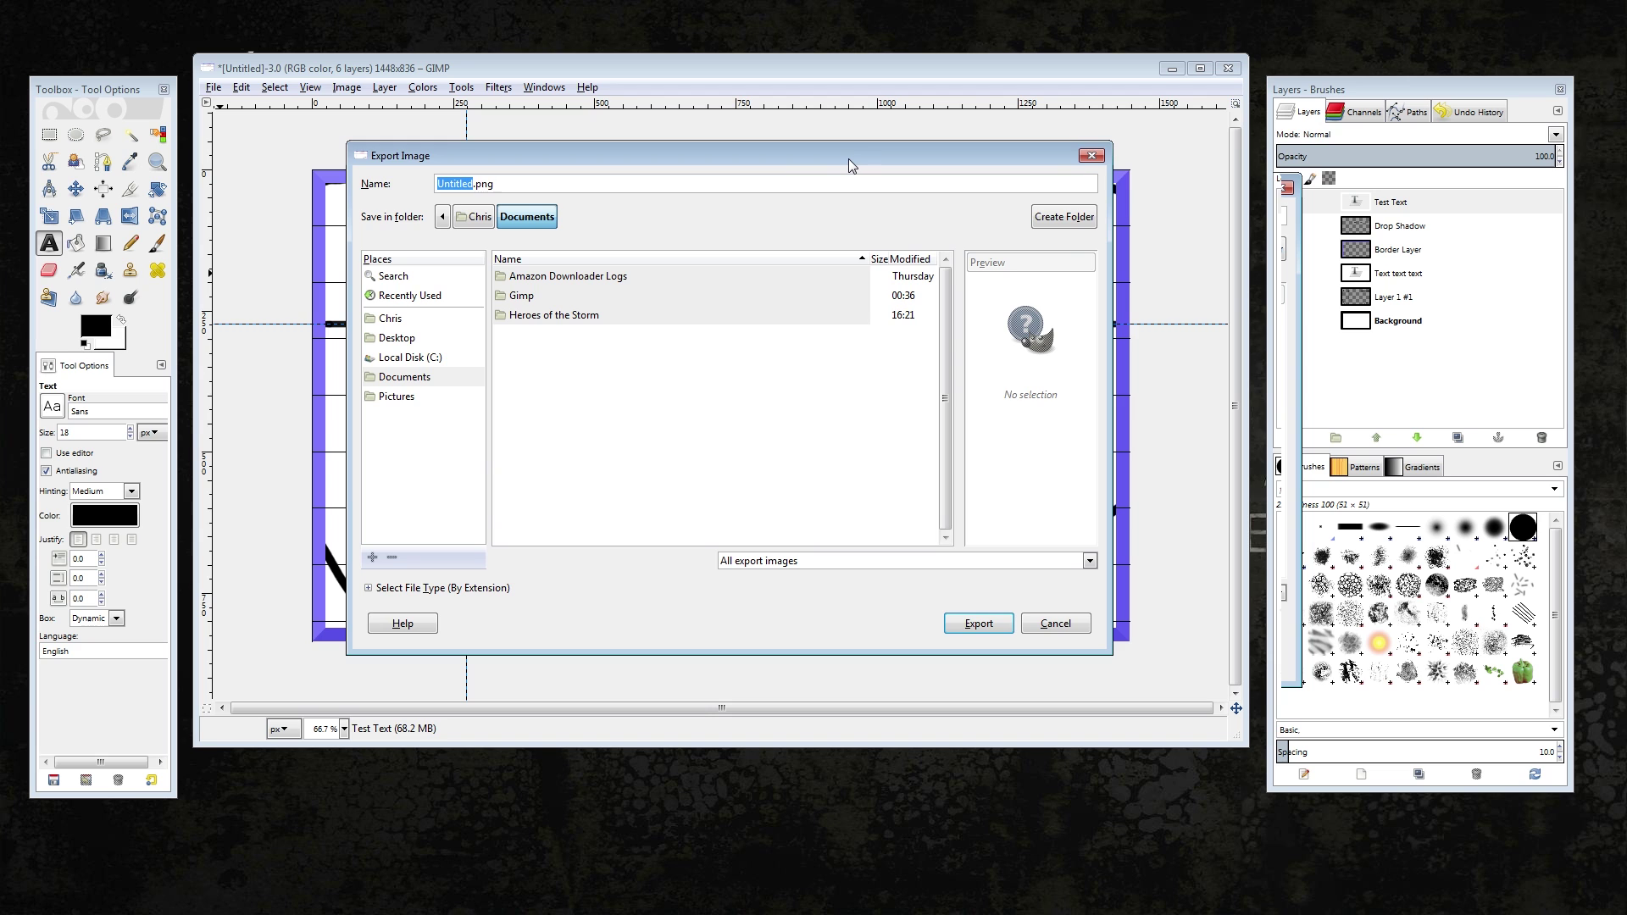
{"action": "left_click", "coordinate": [475, 184]}
{"action": "double_click", "coordinate": [483, 183]}
{"action": "left_click", "coordinate": [563, 181]}
{"action": "left_click", "coordinate": [1062, 628]}
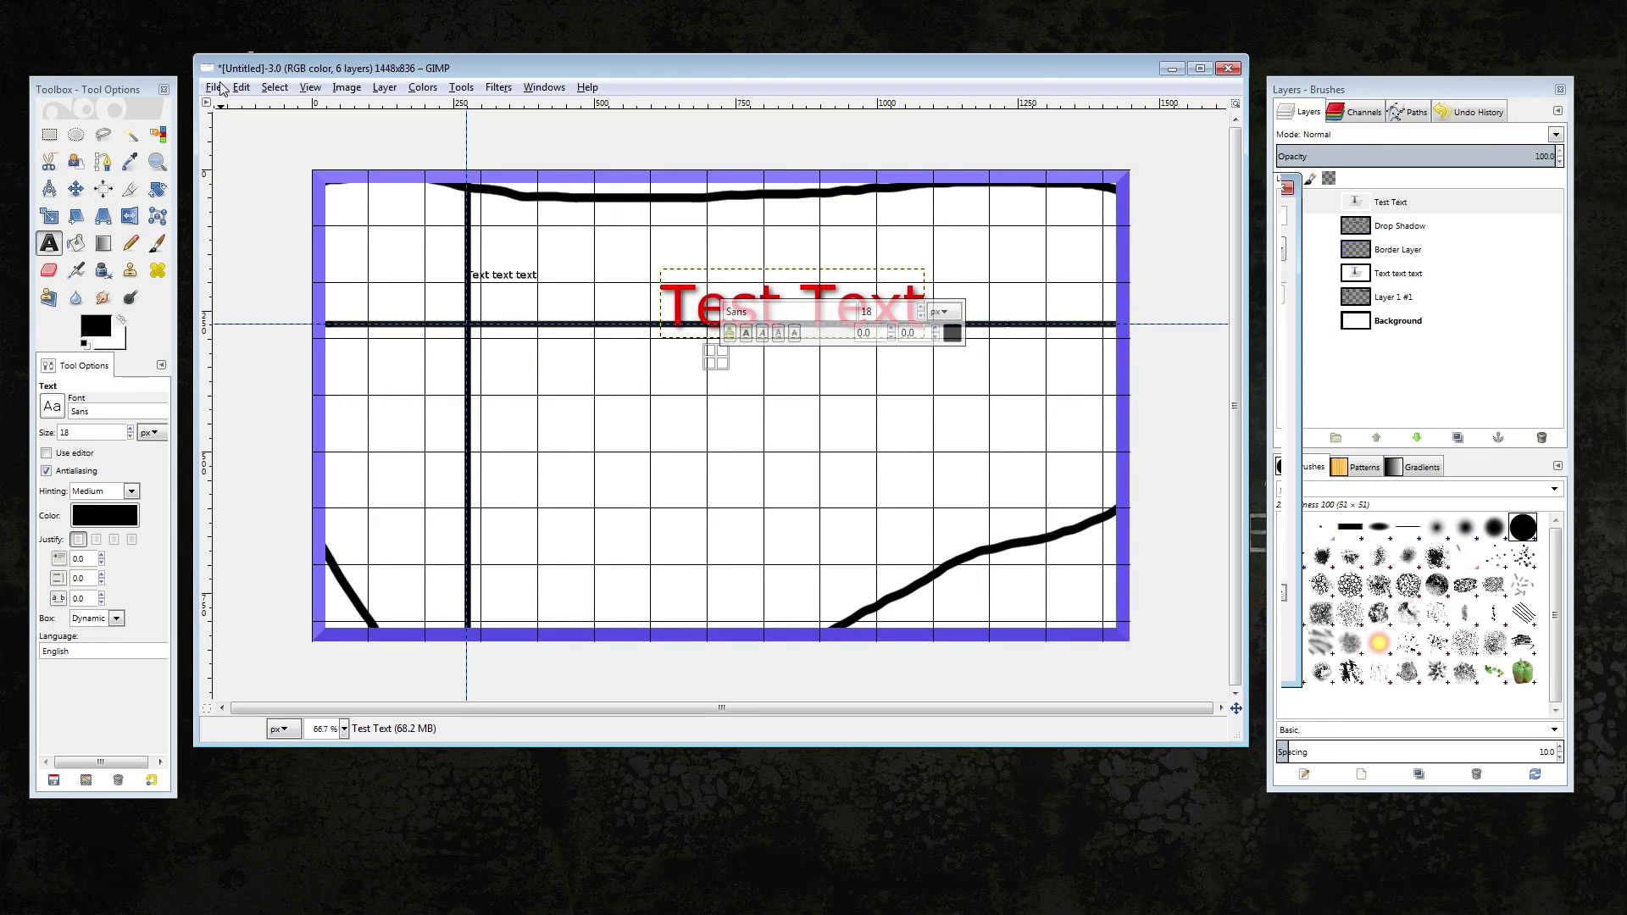
View the save settings for the image as an XCF file and leave without saving
{"action": "left_click", "coordinate": [222, 89]}
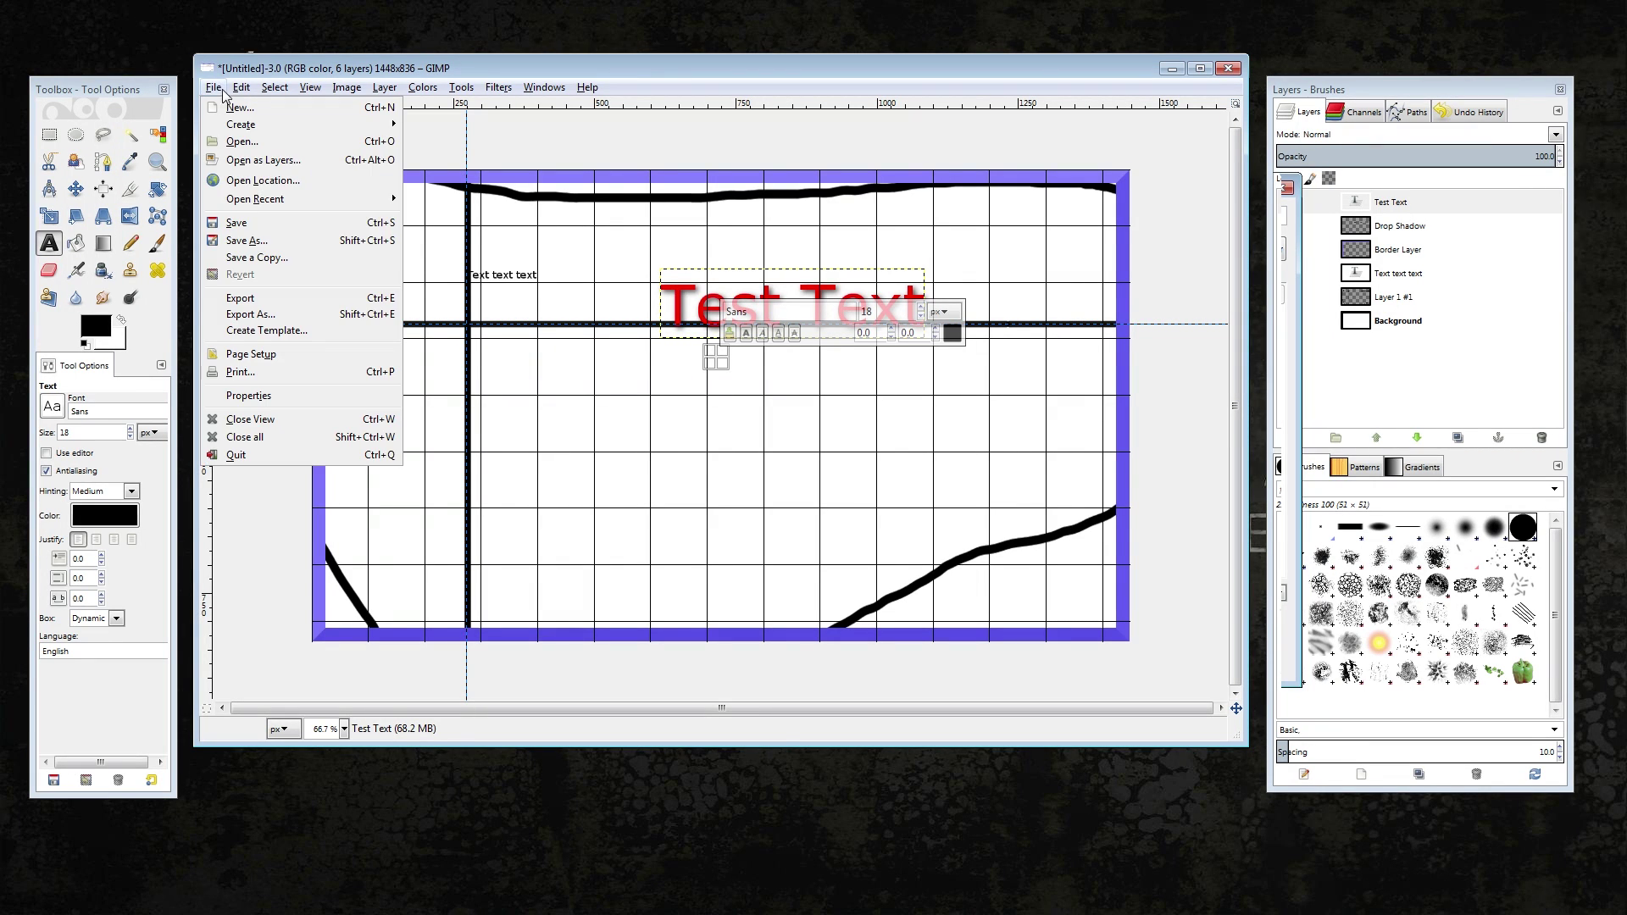
{"action": "left_click", "coordinate": [277, 234]}
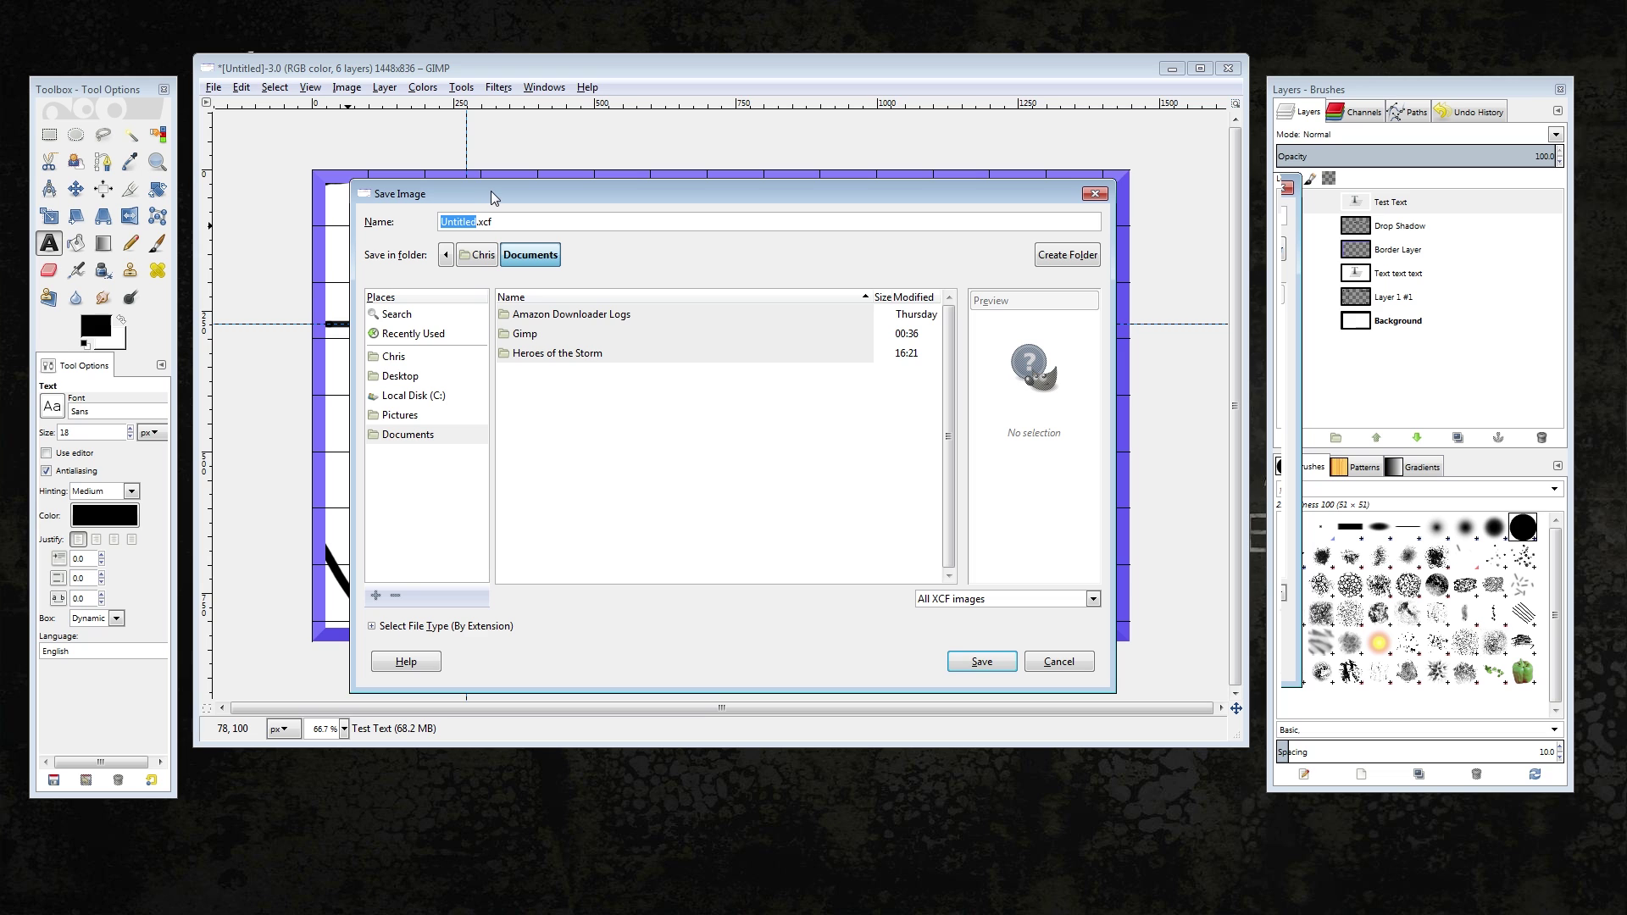
{"action": "left_click", "coordinate": [507, 218]}
{"action": "left_click", "coordinate": [1094, 193]}
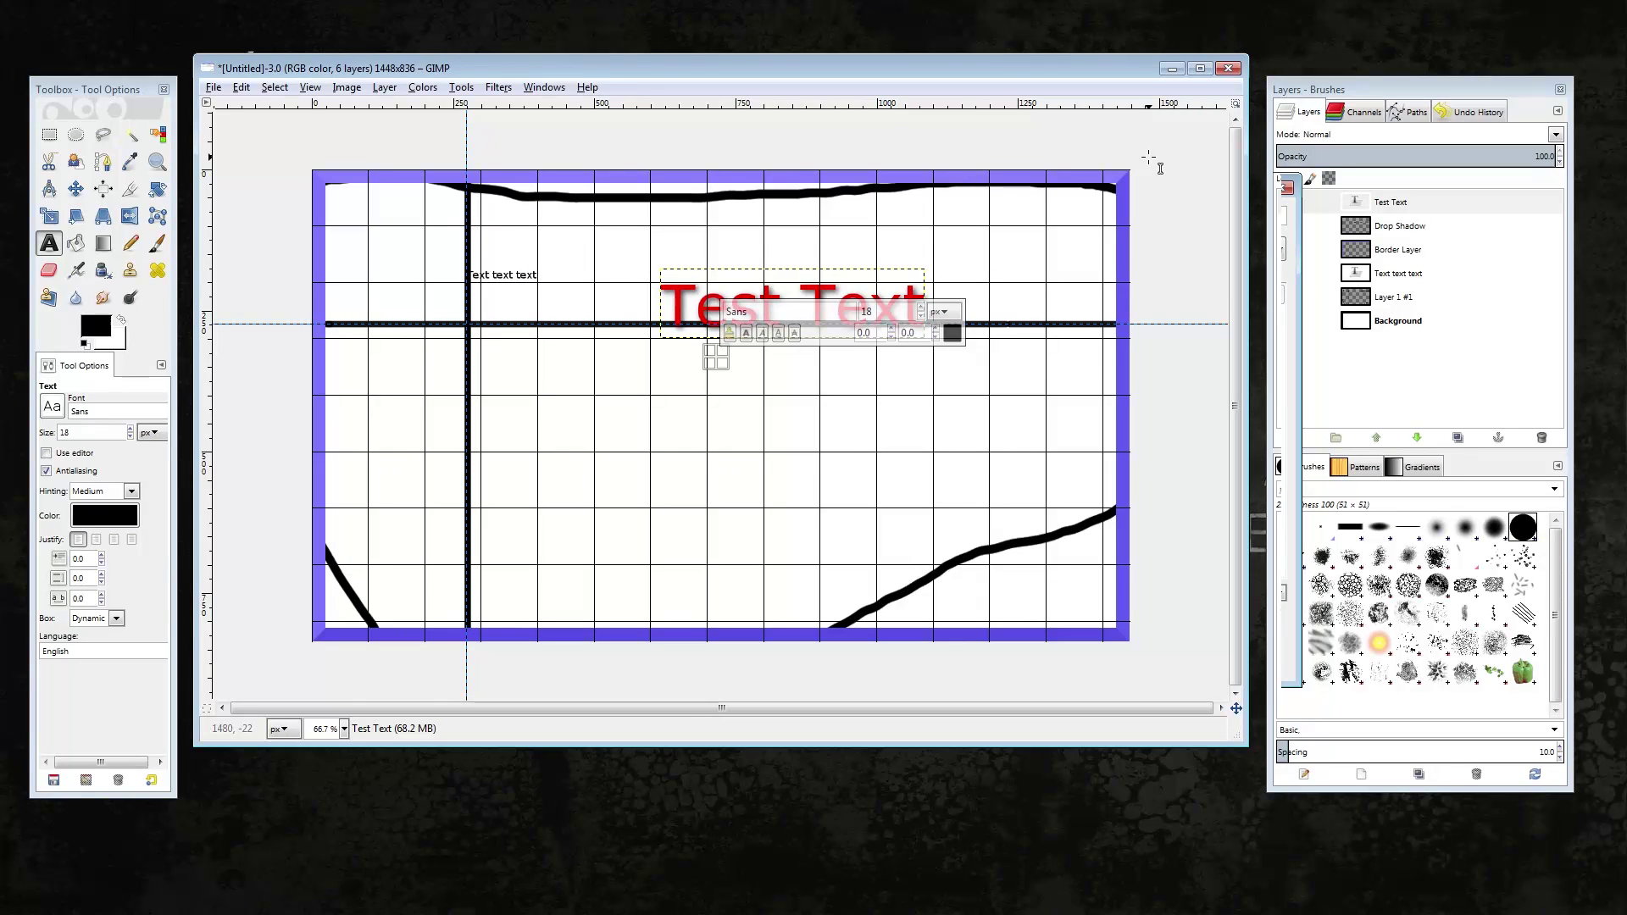